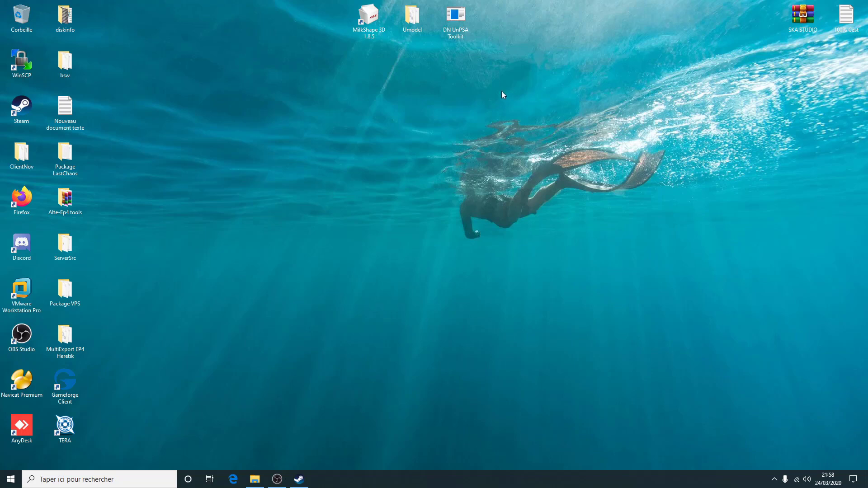
# Switch to Steam, look at the downloads page and library home, and view the TERA game page.
pyautogui.moveTo(491, 67); pyautogui.dragTo(560, 113)
pyautogui.click(299, 479)
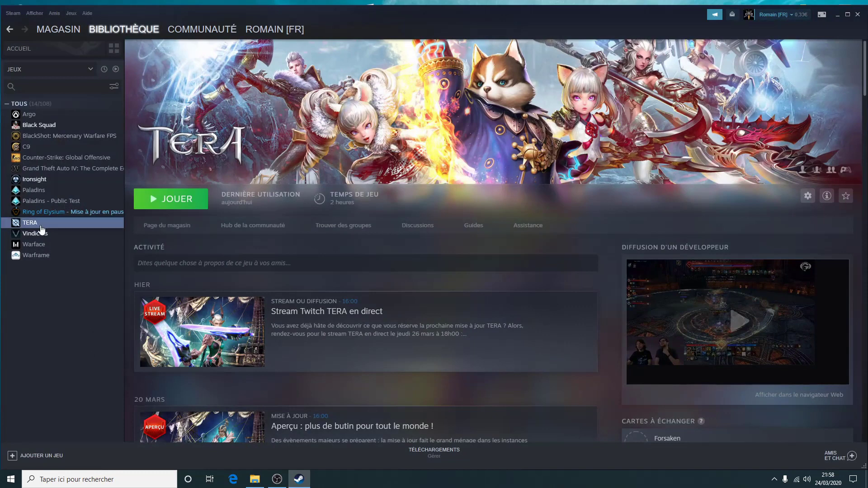
pyautogui.click(837, 17)
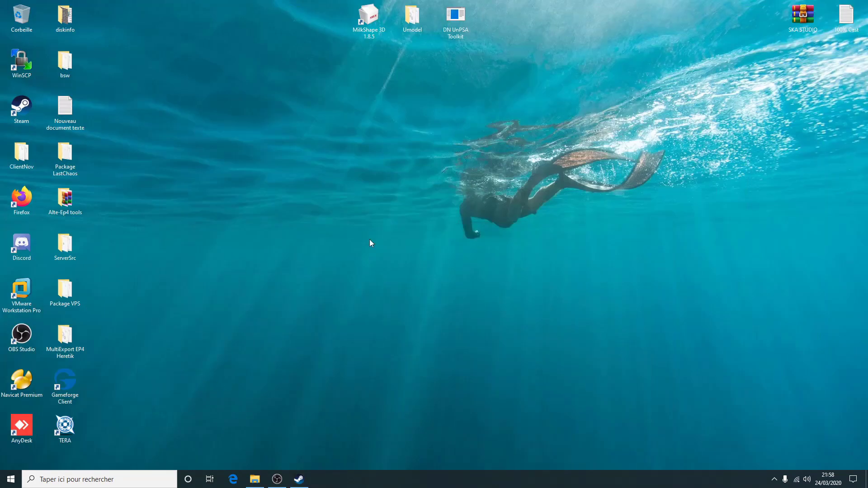
pyautogui.click(297, 481)
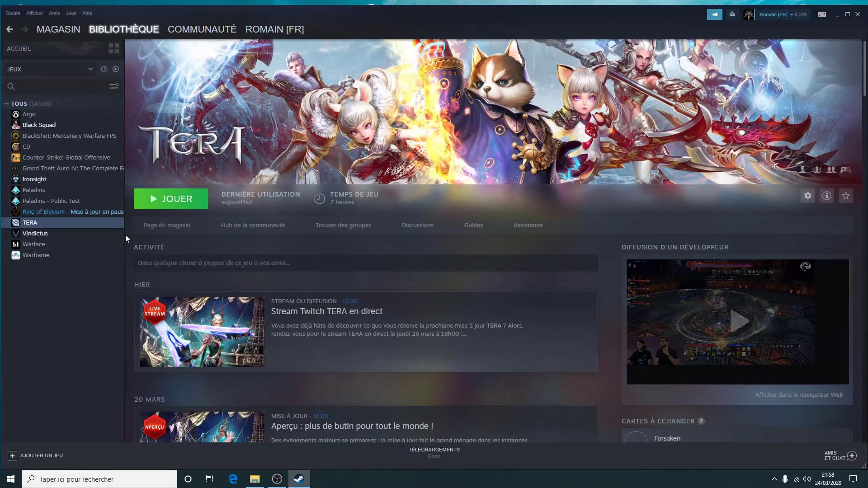
pyautogui.moveTo(127, 47)
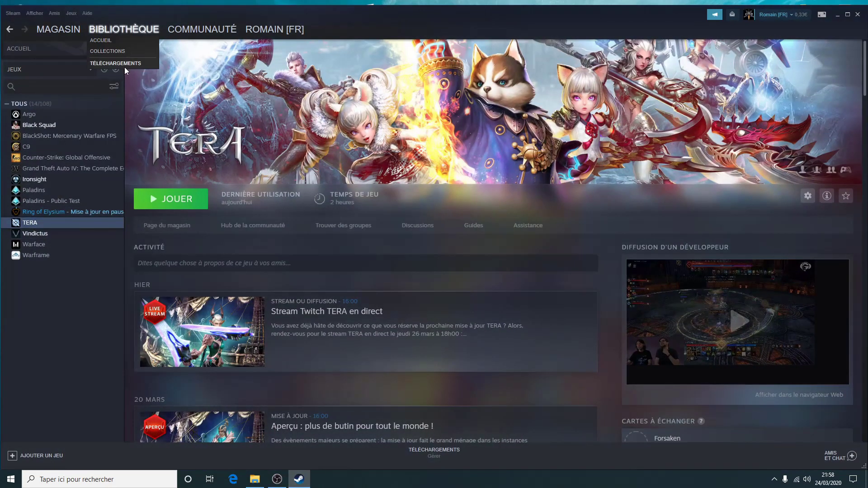
pyautogui.click(124, 66)
pyautogui.moveTo(124, 30)
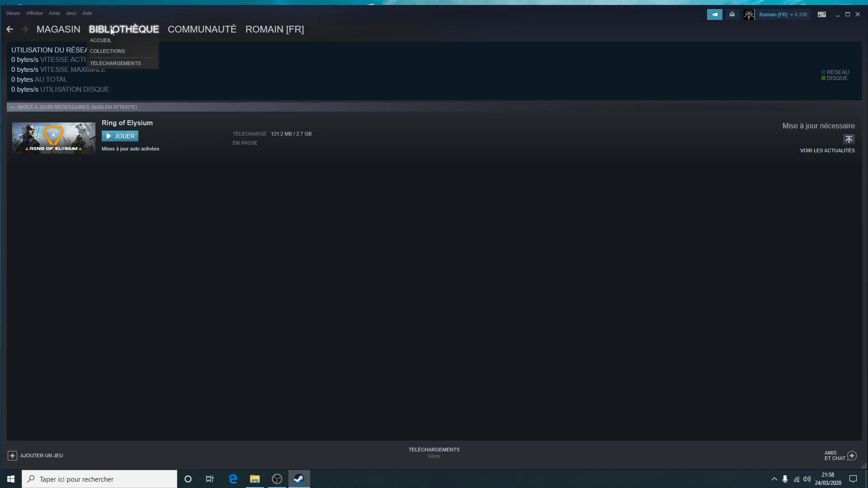
pyautogui.click(112, 49)
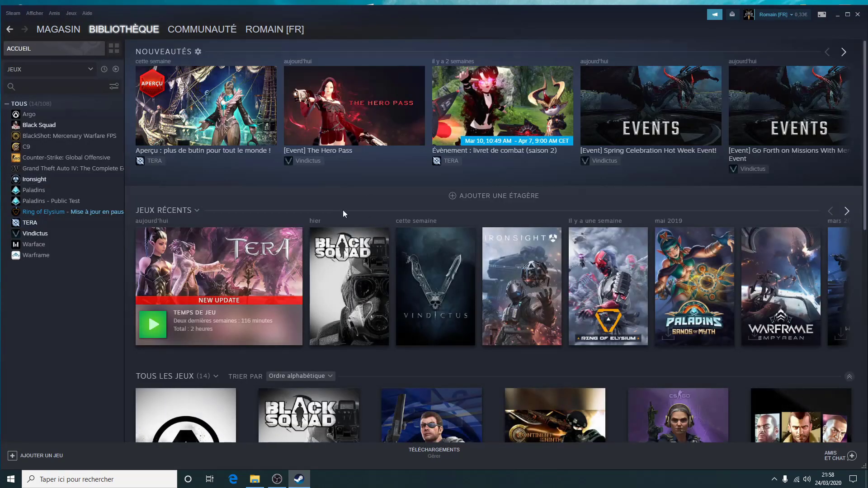
pyautogui.click(30, 222)
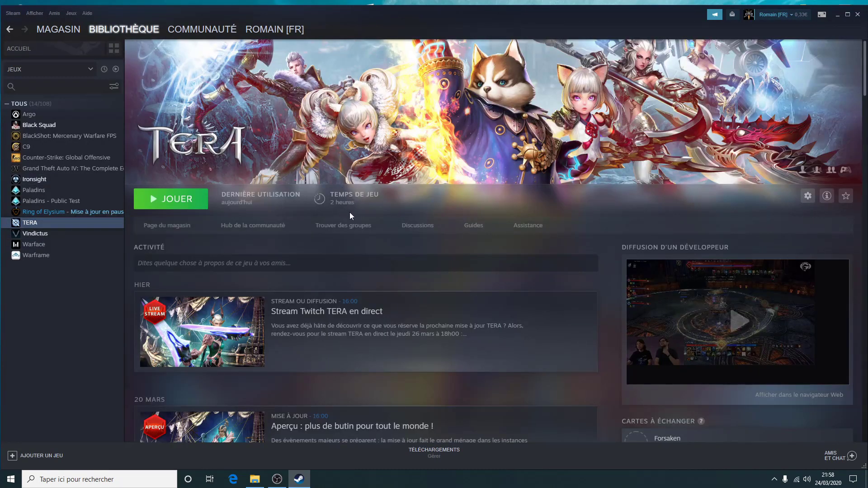
pyautogui.click(838, 15)
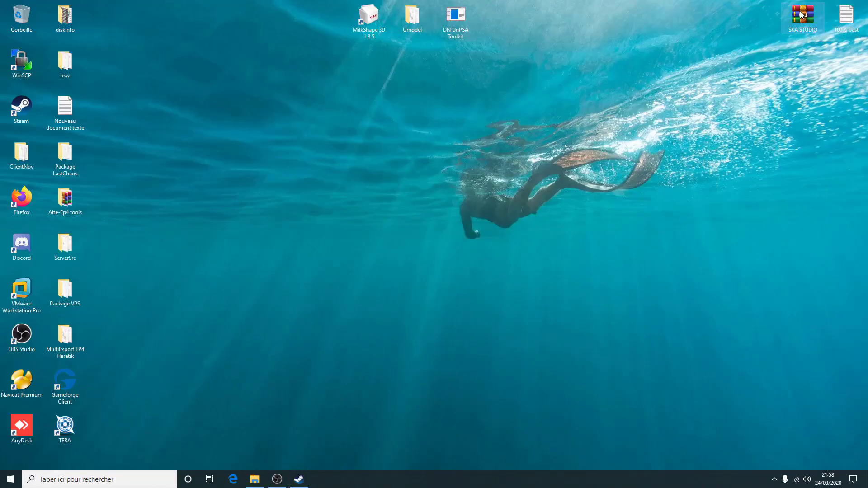
pyautogui.moveTo(530, 67); pyautogui.dragTo(359, 190)
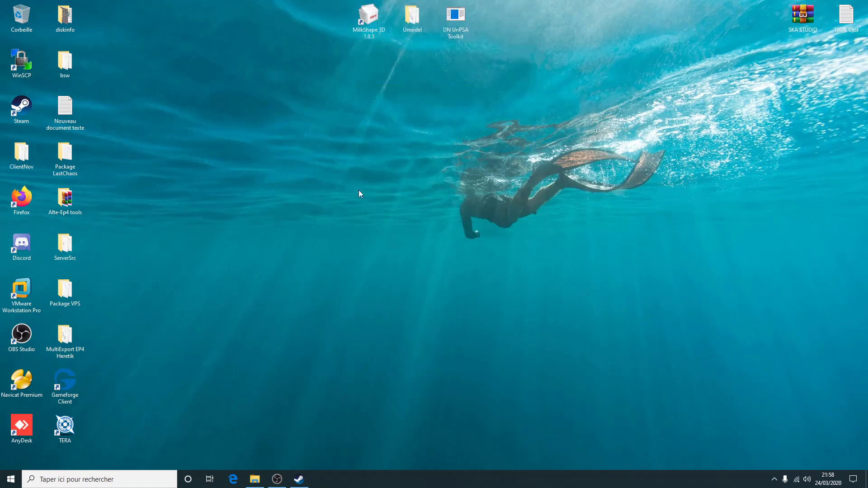
# Open the ClientNov folder inside the Musique folder in File Explorer.
pyautogui.click(26, 149)
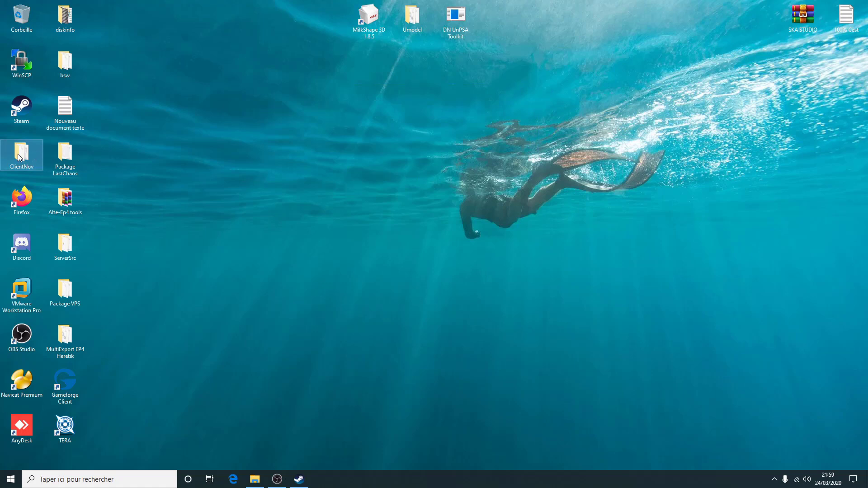
pyautogui.doubleClick(65, 153)
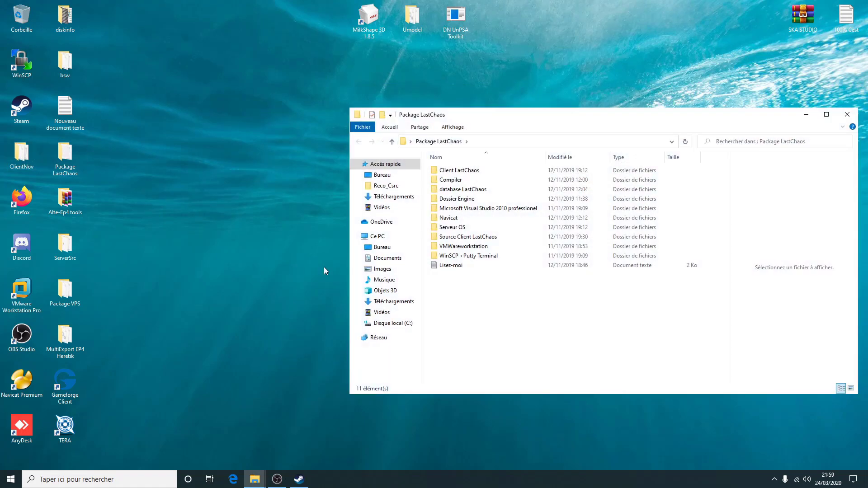
pyautogui.click(377, 281)
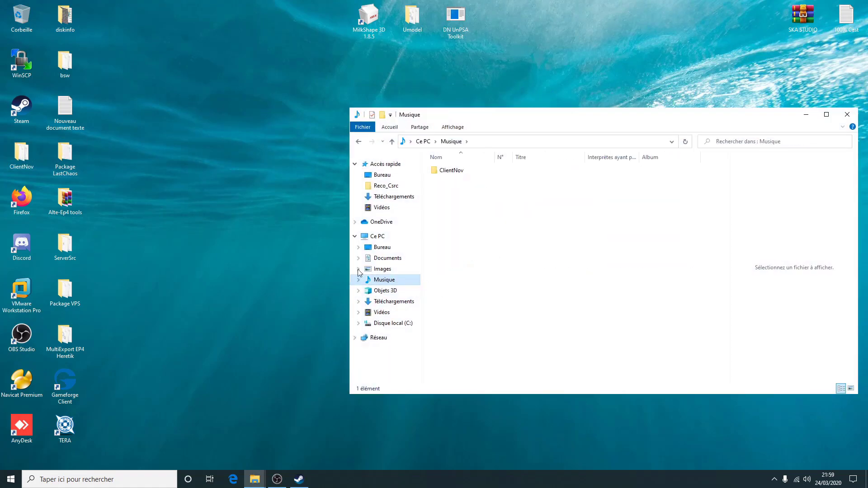
pyautogui.click(457, 173)
pyautogui.doubleClick(457, 175)
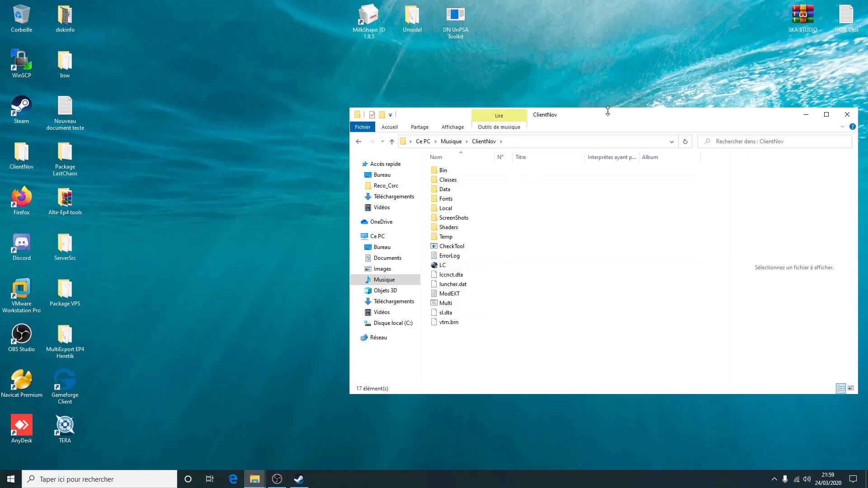
pyautogui.moveTo(608, 111); pyautogui.dragTo(456, 85)
# Extract the four folders from SKA in SKA STUDIO.zip into ClientNov, replacing the files in the destination.
pyautogui.click(707, 62)
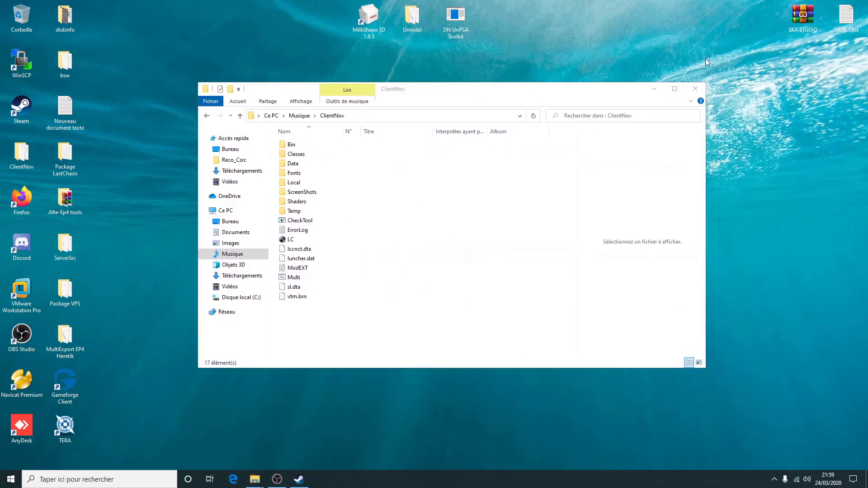
pyautogui.moveTo(365, 94); pyautogui.dragTo(617, 92)
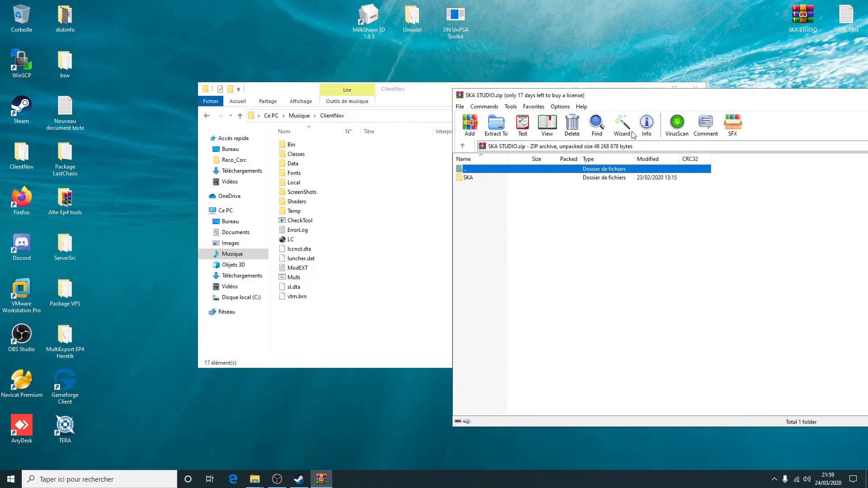
pyautogui.doubleClick(473, 178)
pyautogui.moveTo(485, 244); pyautogui.dragTo(303, 324)
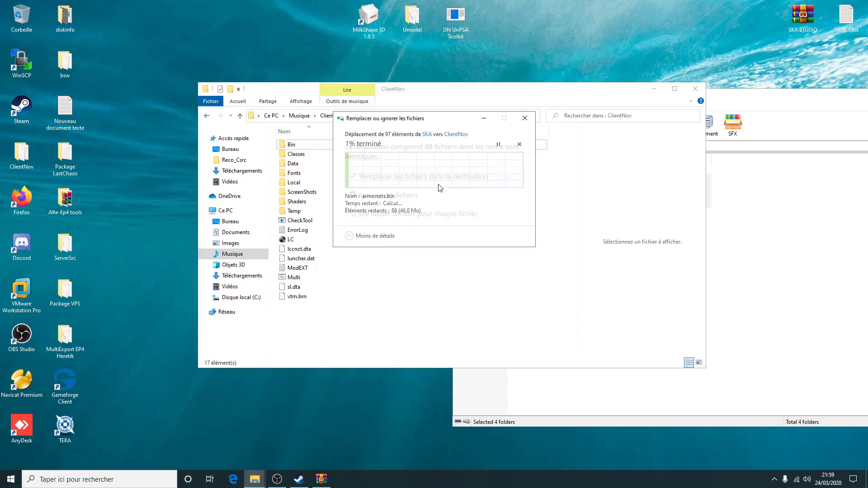
pyautogui.click(399, 176)
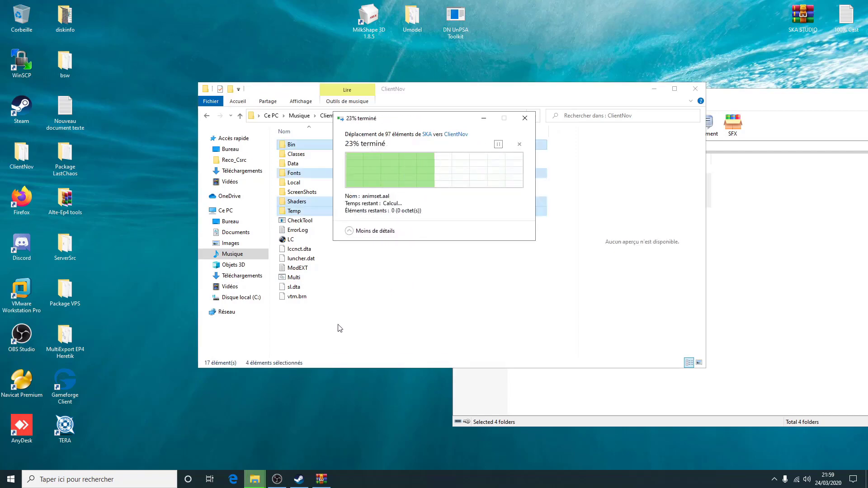
pyautogui.moveTo(723, 87); pyautogui.dragTo(664, 101)
pyautogui.click(778, 94)
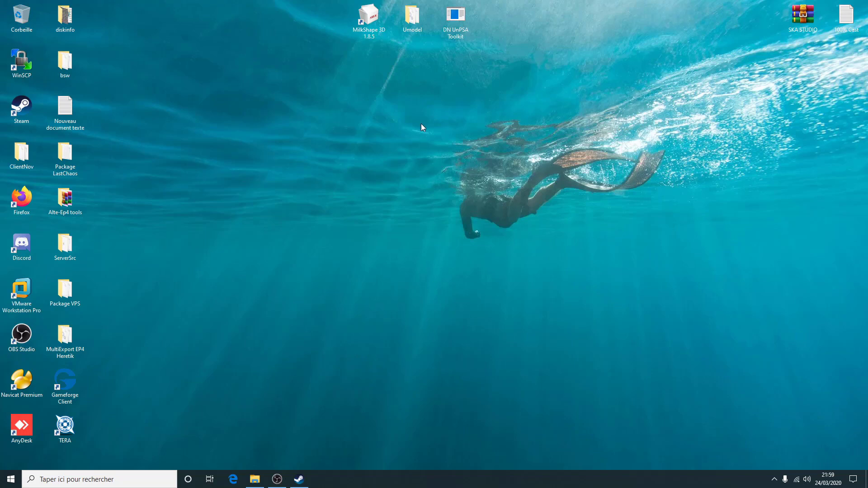
# Launch the umodel application from the Umodel folder on the desktop.
pyautogui.doubleClick(418, 22)
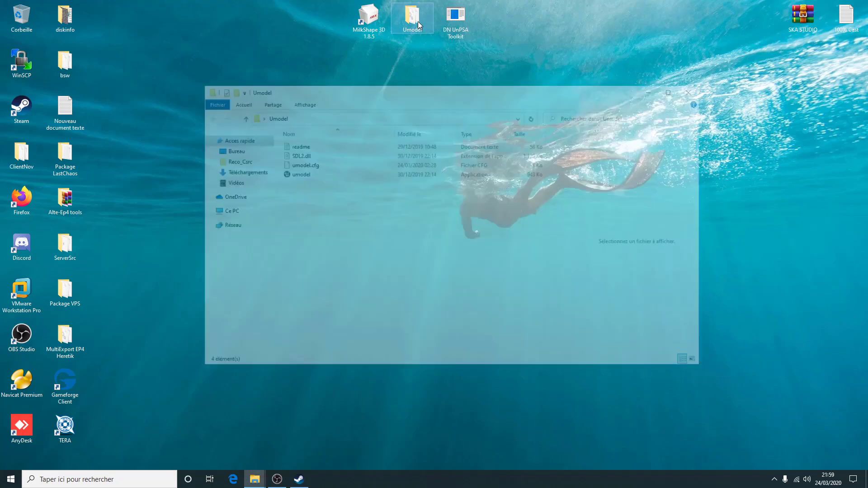
pyautogui.moveTo(381, 82); pyautogui.dragTo(556, 85)
pyautogui.doubleClick(478, 165)
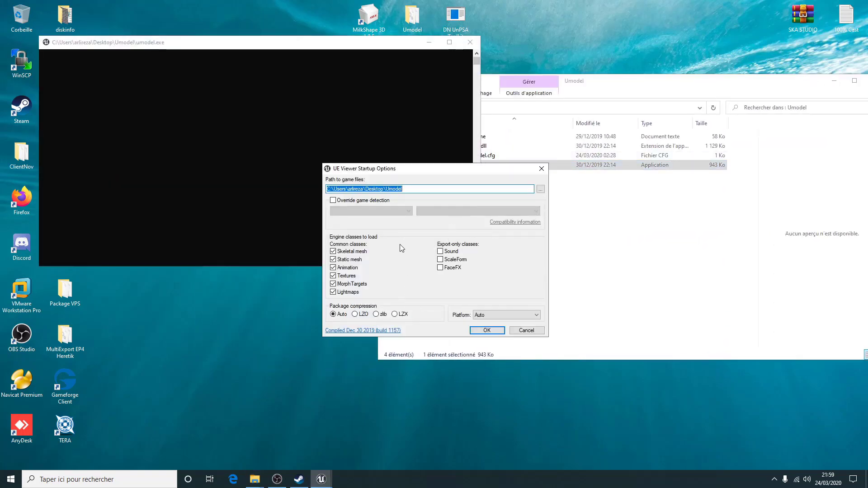
# Browse for the path to the game files and expand the Steam folder under Programmes (x86) on drive C:.
pyautogui.click(541, 190)
pyautogui.moveTo(503, 224); pyautogui.dragTo(504, 257)
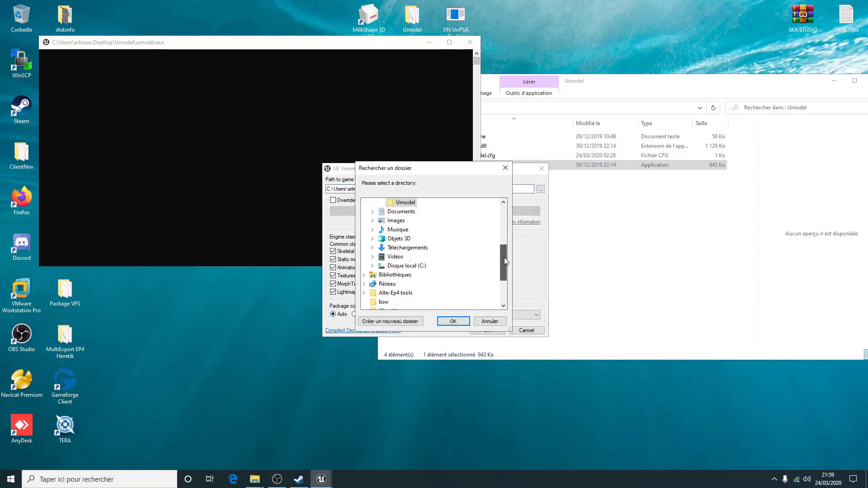
pyautogui.doubleClick(407, 266)
pyautogui.scroll(-2, 423, 257)
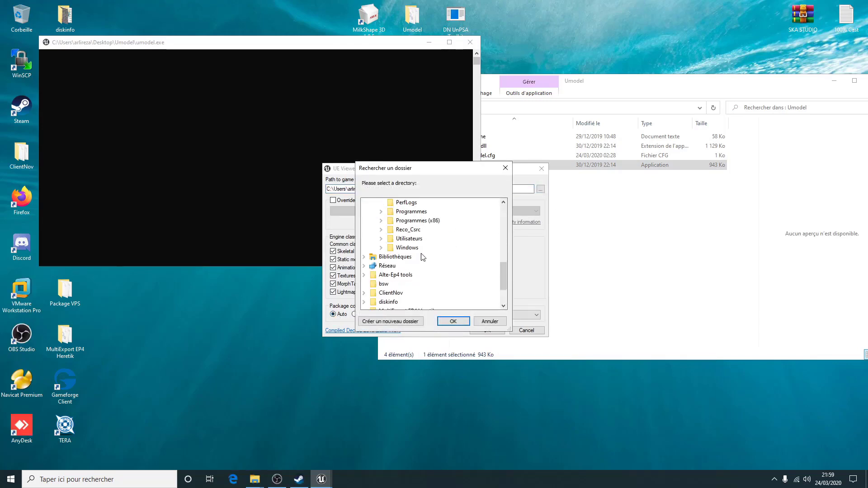
pyautogui.doubleClick(416, 222)
pyautogui.scroll(-5, 434, 264)
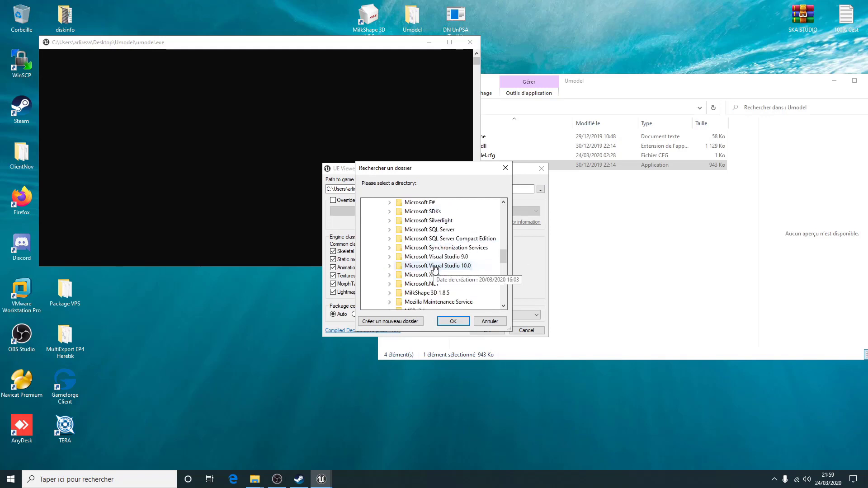
pyautogui.scroll(-4, 436, 270)
pyautogui.doubleClick(415, 249)
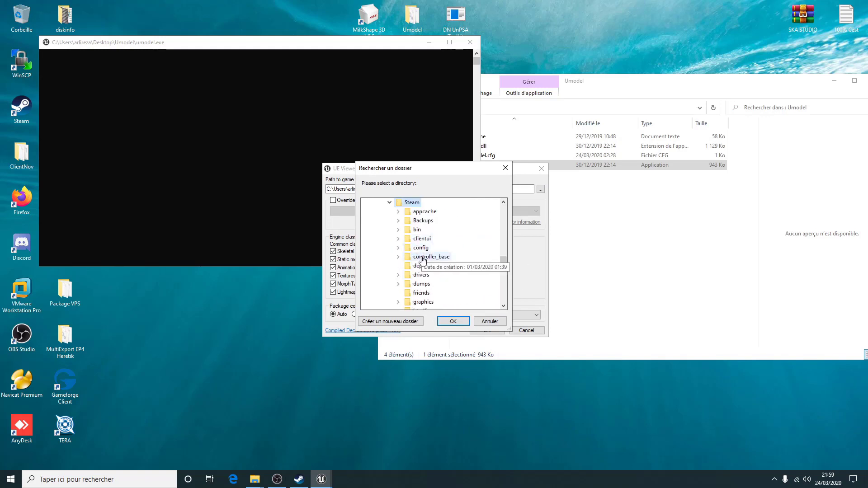
# Choose steamapps\common\Tera as the path to the game files and accept the startup options.
pyautogui.scroll(-3, 432, 262)
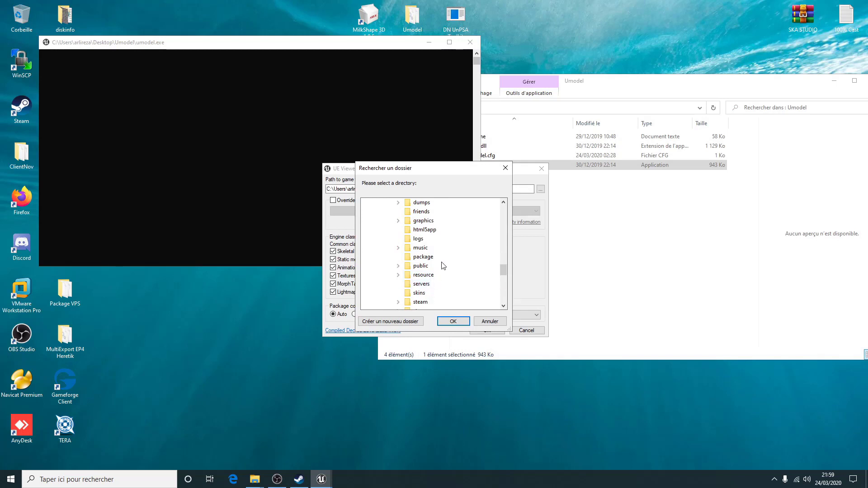
pyautogui.scroll(-2, 441, 267)
pyautogui.doubleClick(426, 257)
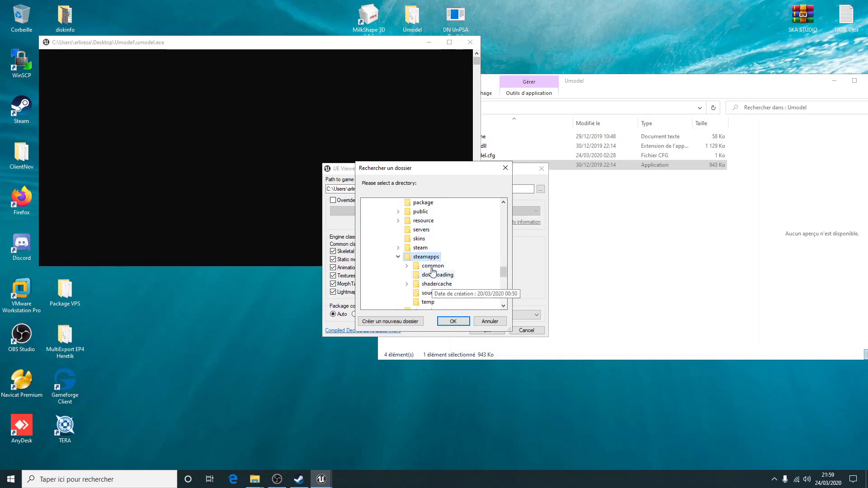
pyautogui.doubleClick(433, 267)
pyautogui.doubleClick(456, 302)
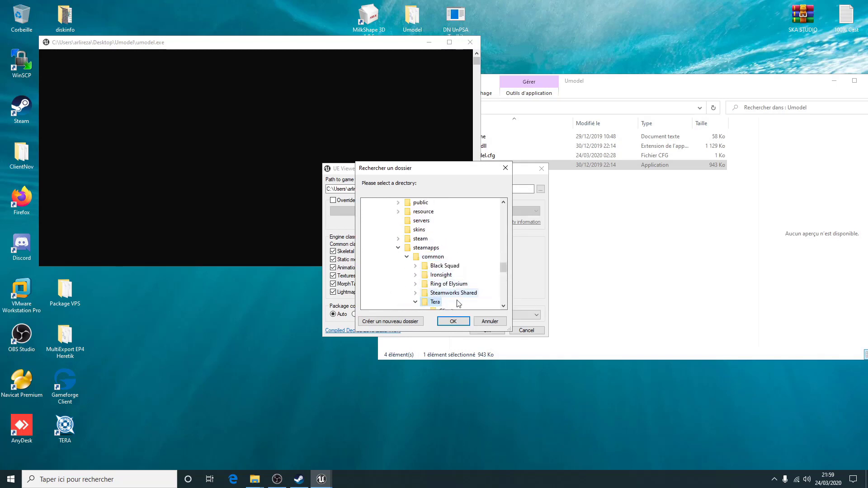
pyautogui.click(453, 321)
pyautogui.click(486, 330)
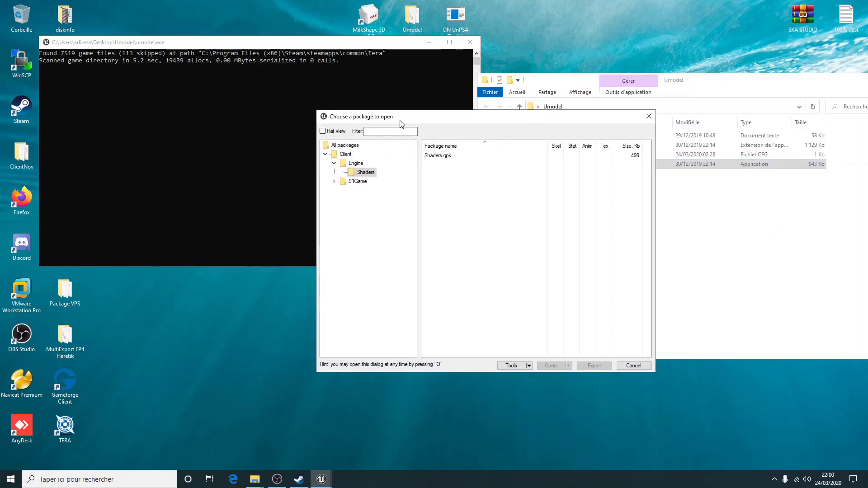
# List the packages of the PC folder under Client\S1Game\CookedPC\Art_Data\Packages\CH.
pyautogui.moveTo(400, 123); pyautogui.dragTo(317, 136)
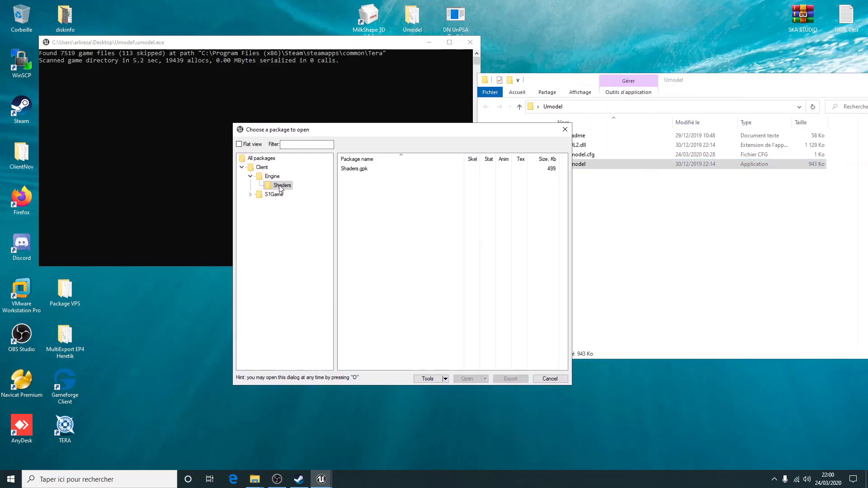
pyautogui.click(251, 195)
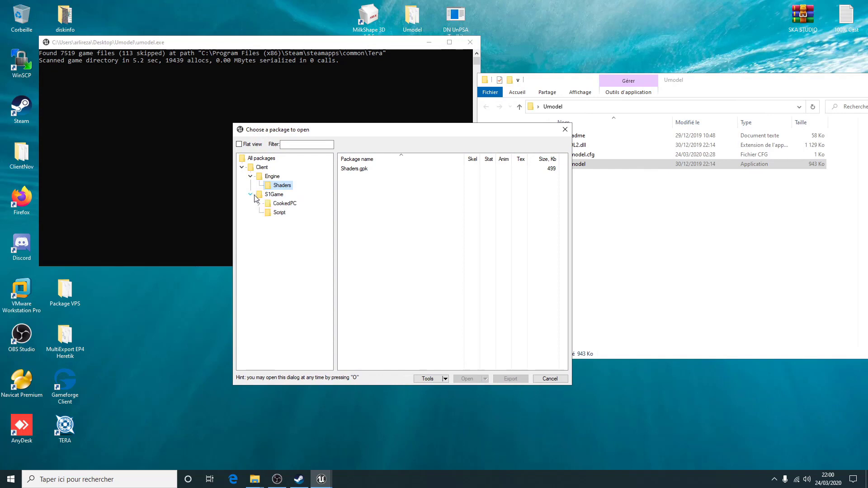
pyautogui.click(260, 204)
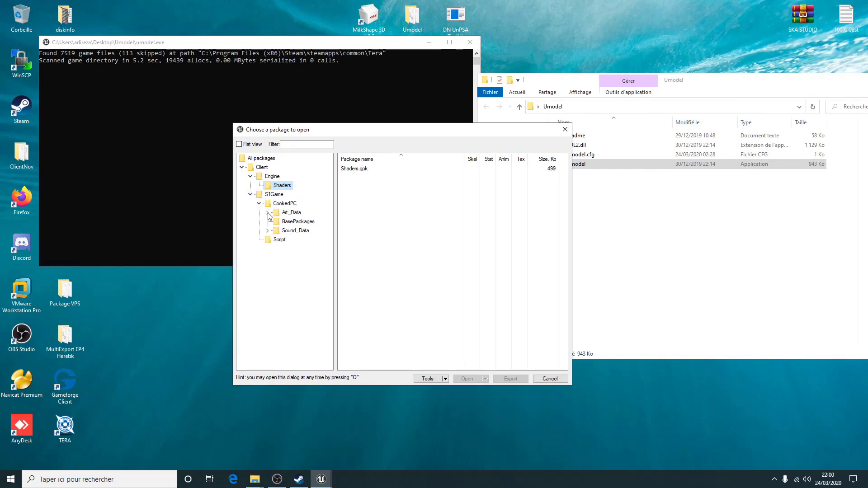
pyautogui.click(268, 212)
pyautogui.click(276, 222)
pyautogui.click(285, 240)
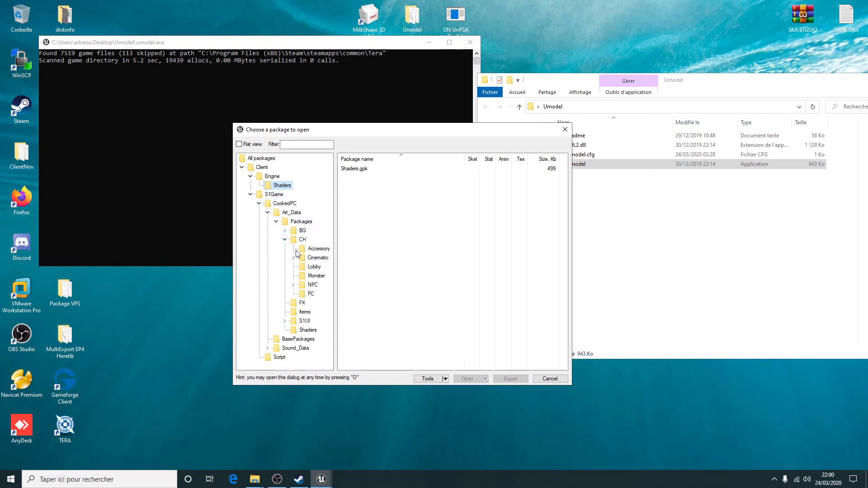
pyautogui.click(316, 276)
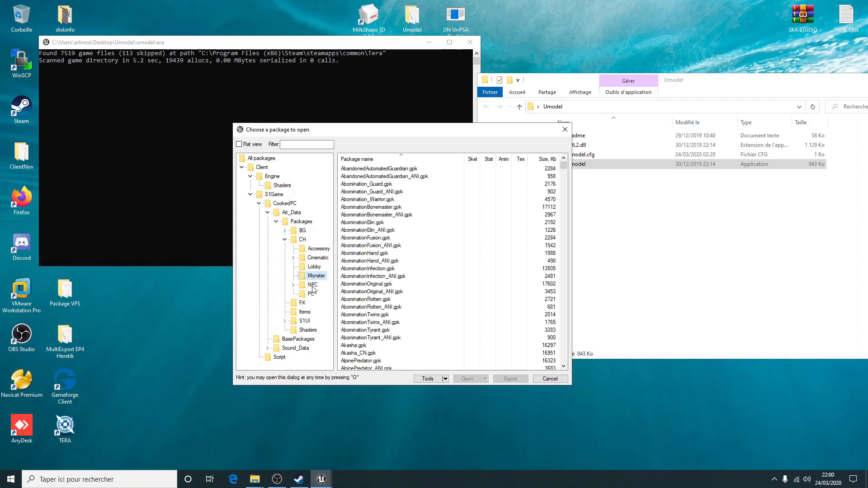
pyautogui.click(311, 294)
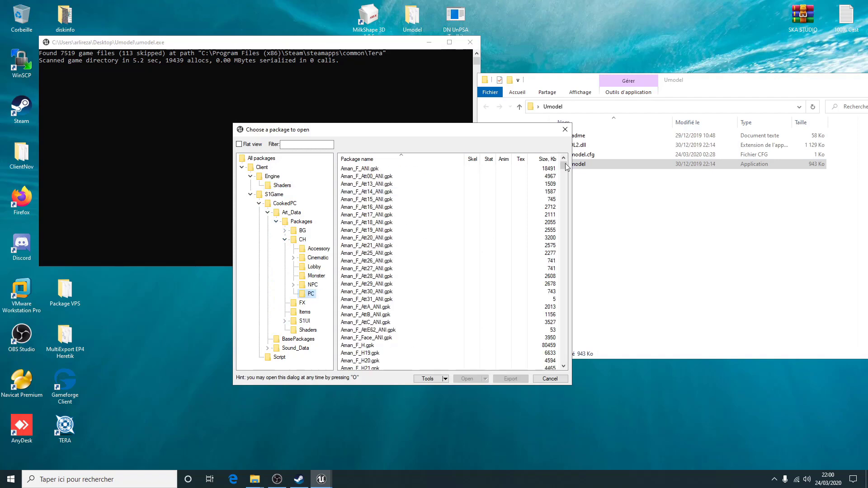
pyautogui.moveTo(564, 166); pyautogui.dragTo(564, 334)
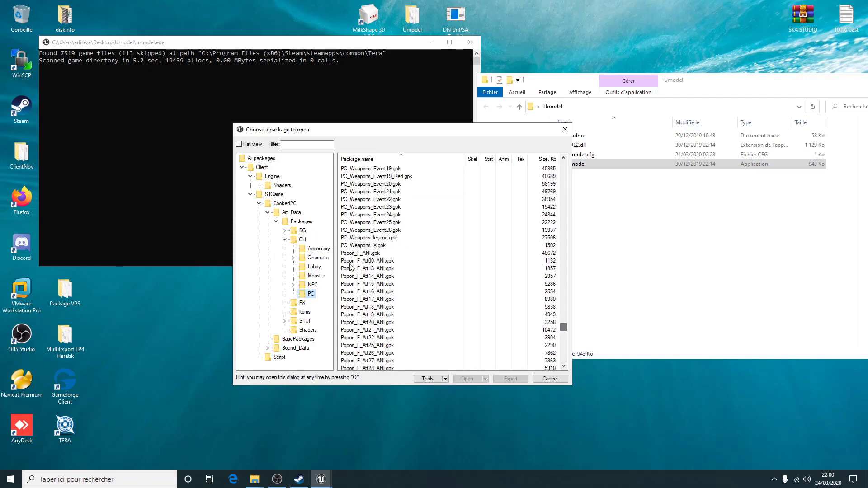
# Look through the packages of the NPC folder under CH.
pyautogui.click(313, 276)
pyautogui.click(312, 285)
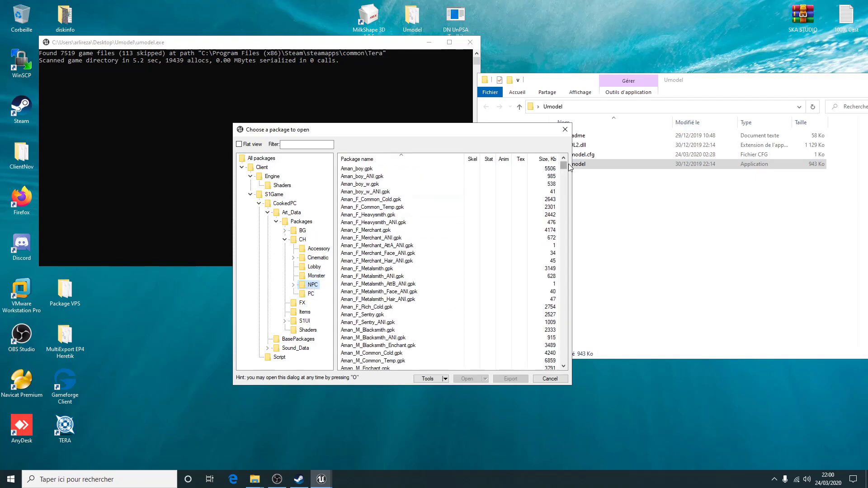
pyautogui.moveTo(564, 166); pyautogui.dragTo(574, 339)
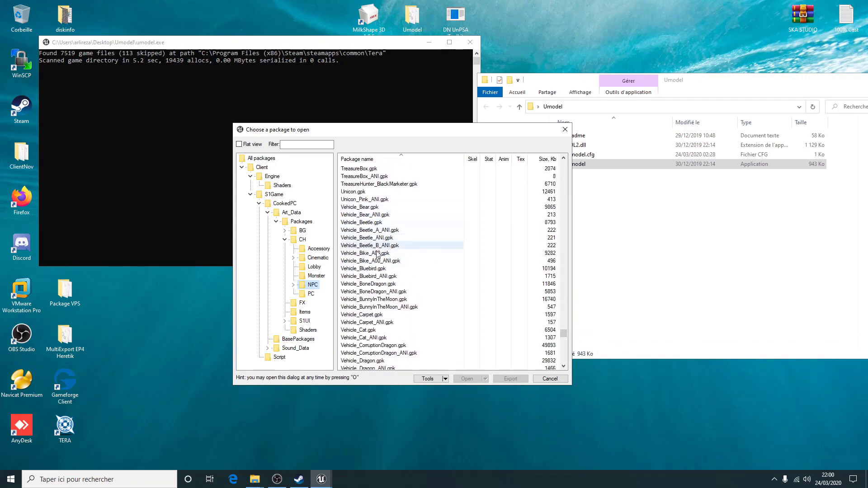
pyautogui.scroll(2, 373, 262)
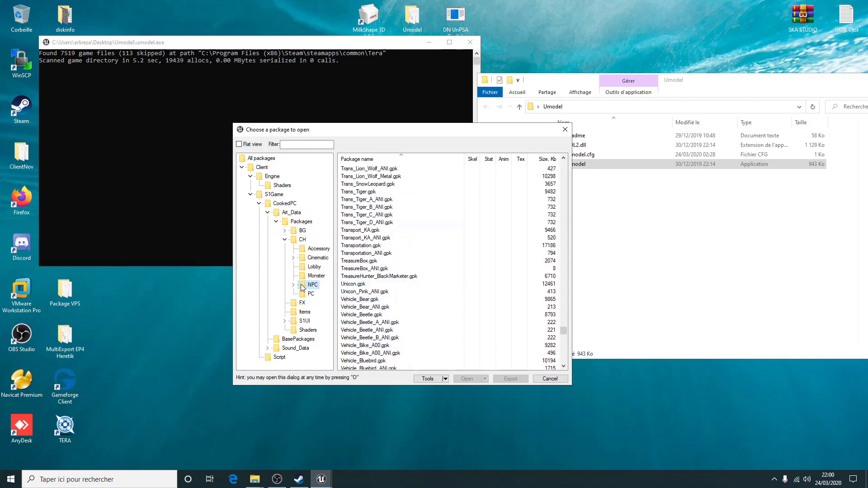
# List the packages of the Monster folder under CH and browse them for a monster model.
pyautogui.click(315, 276)
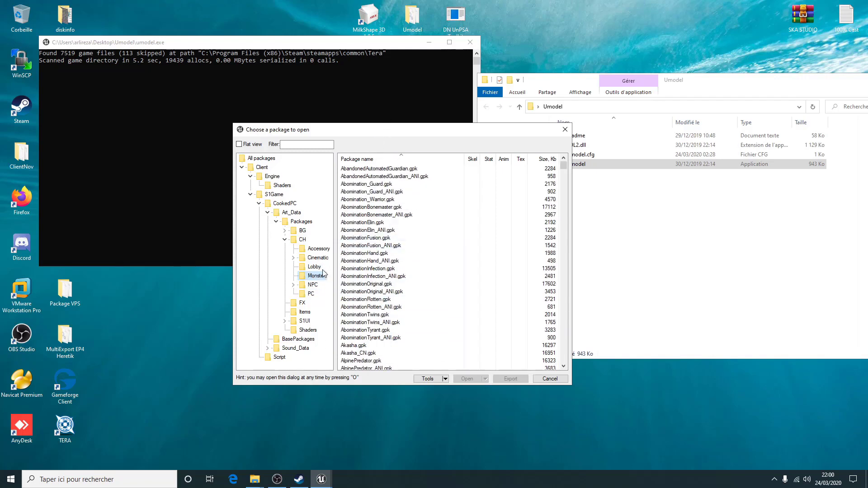
pyautogui.moveTo(412, 123); pyautogui.dragTo(296, 108)
pyautogui.scroll(-2, 398, 226)
pyautogui.scroll(-5, 326, 263)
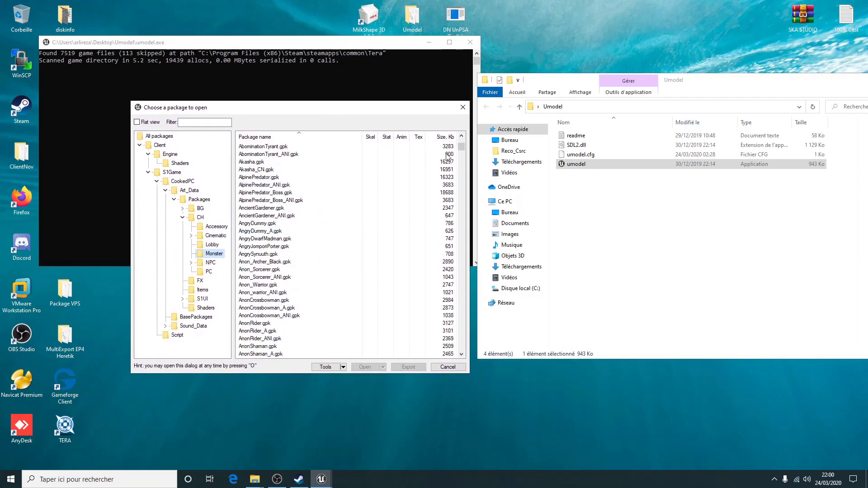
pyautogui.moveTo(462, 147); pyautogui.dragTo(470, 339)
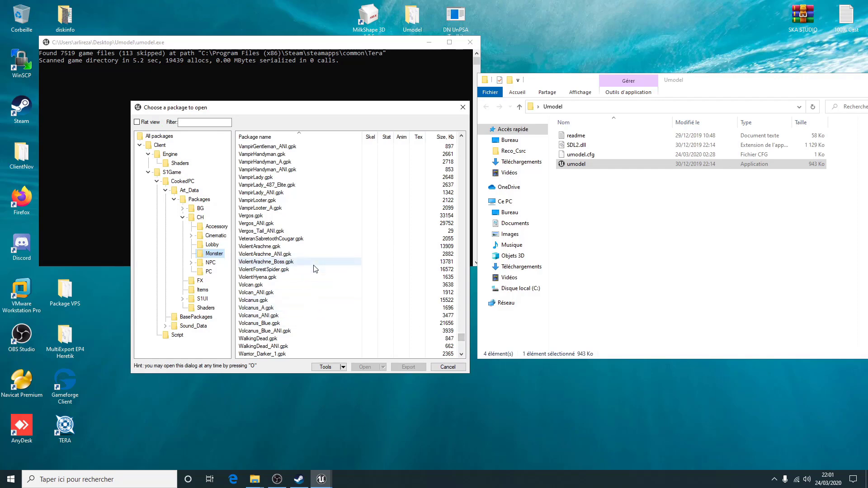
pyautogui.scroll(10, 324, 271)
pyautogui.scroll(20, 324, 274)
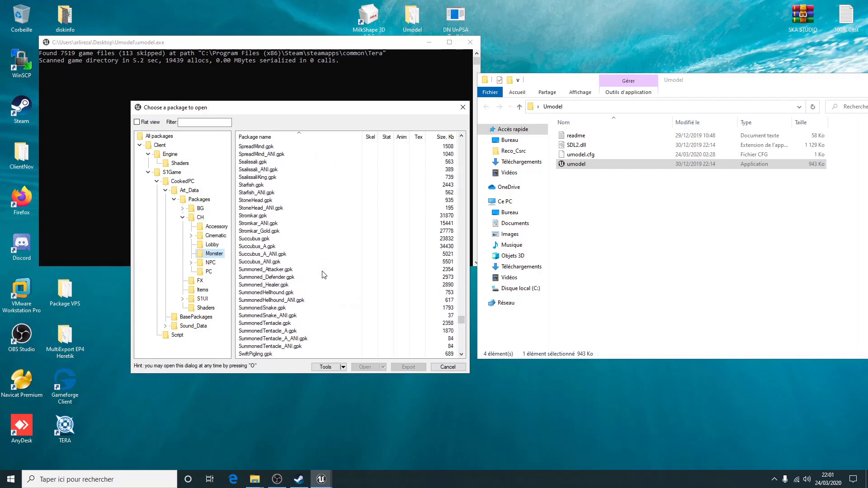
pyautogui.scroll(2, 333, 280)
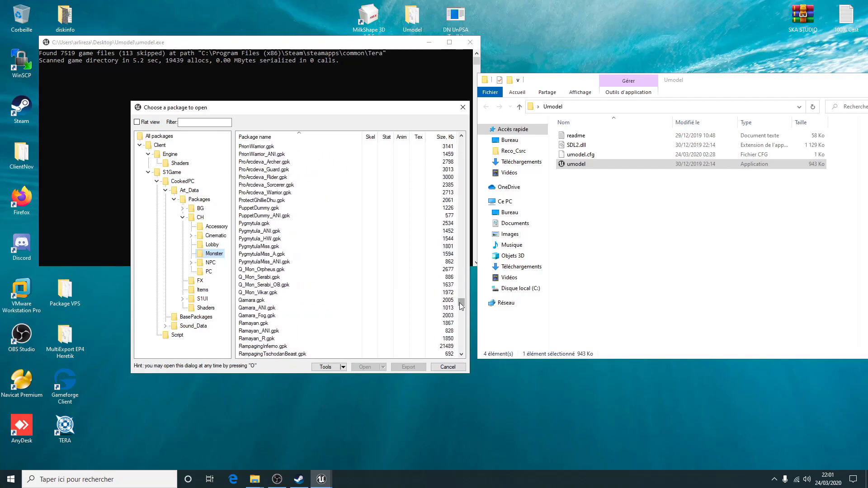
pyautogui.moveTo(459, 302); pyautogui.dragTo(460, 247)
# Export the Gorilla.gpk package to the UmodelExport folder with ActorX (psk) meshes and TGA textures.
pyautogui.scroll(-15, 265, 288)
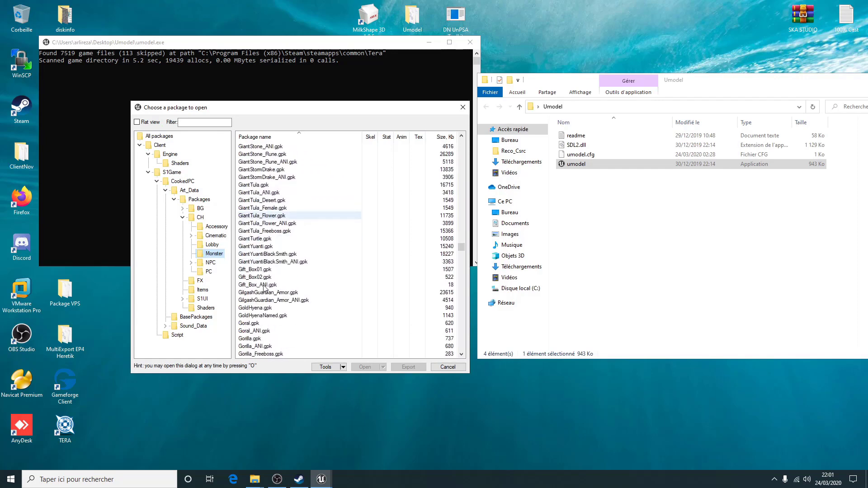
pyautogui.scroll(-2, 265, 288)
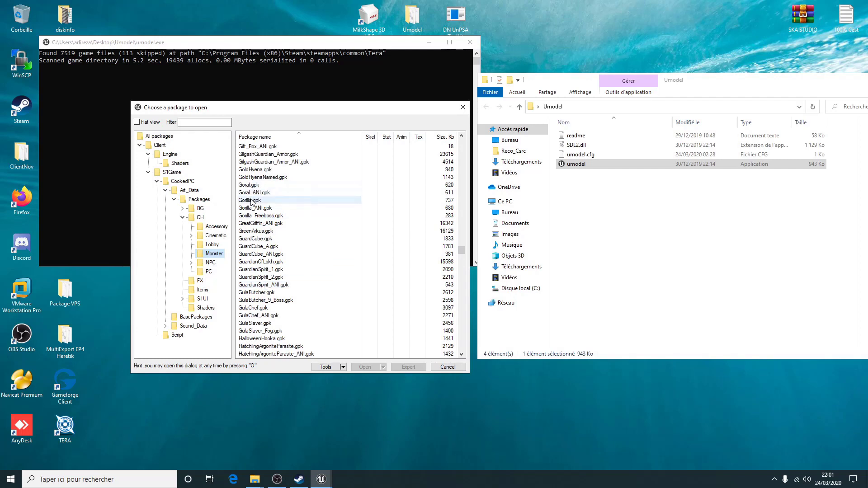
pyautogui.click(276, 201)
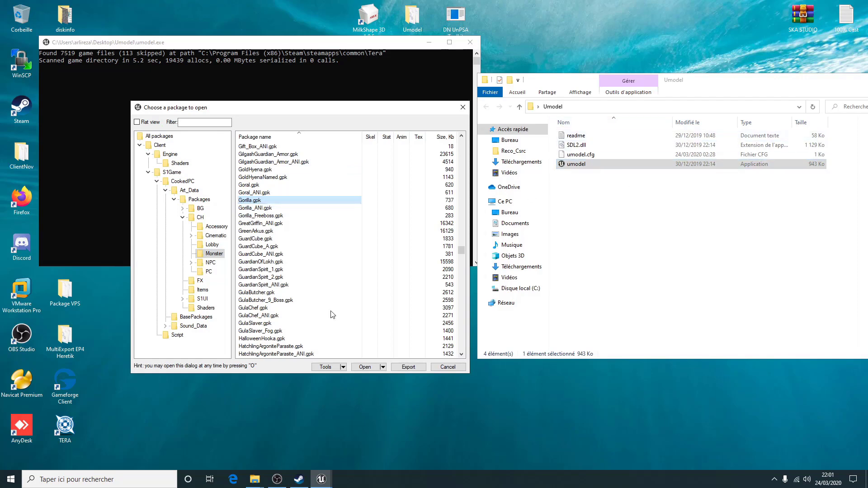
pyautogui.click(410, 368)
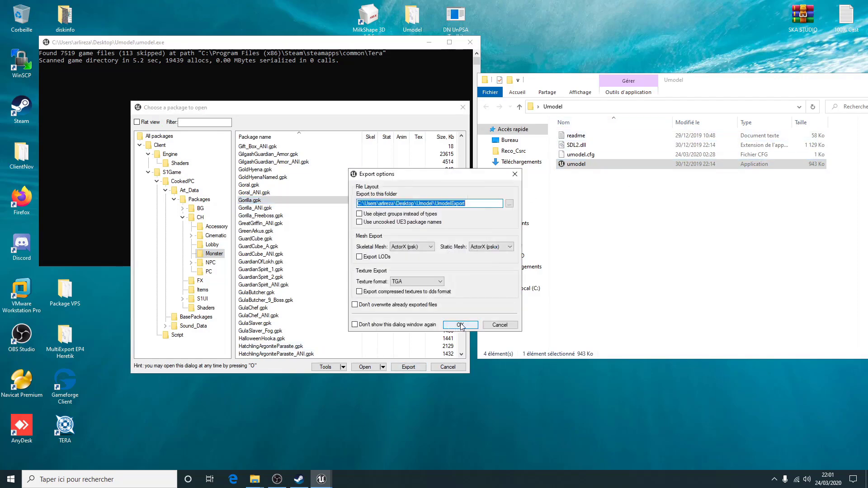
pyautogui.click(460, 324)
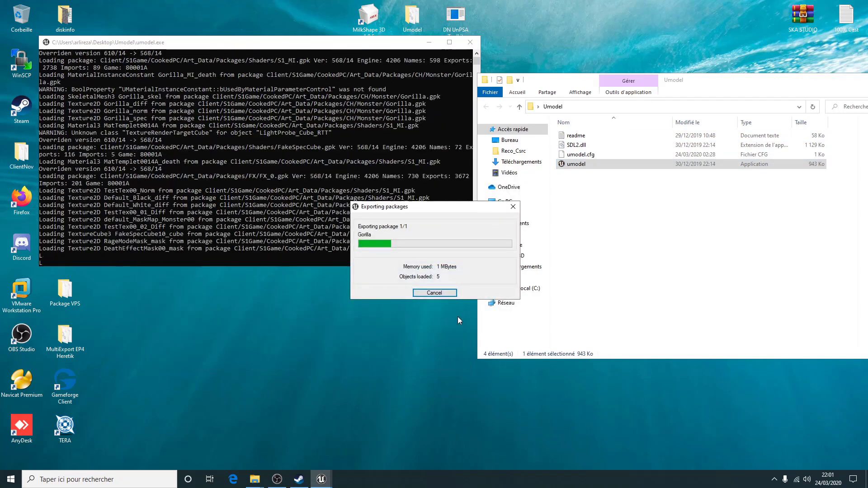
# Export the Gorilla_ANI.gpk animation package with the same export options.
pyautogui.click(255, 201)
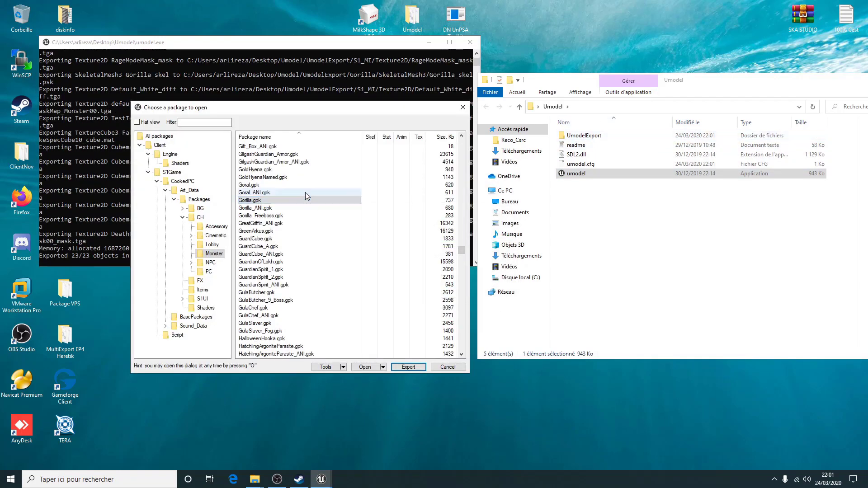
pyautogui.click(264, 208)
pyautogui.click(407, 366)
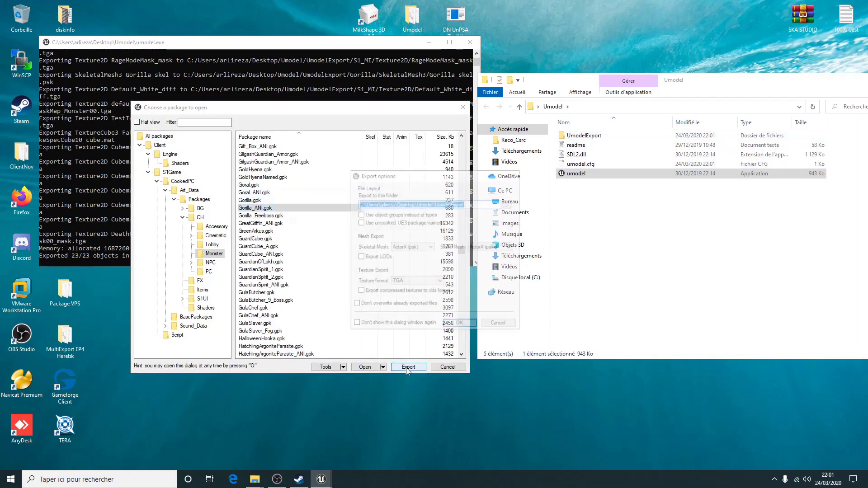
pyautogui.click(464, 325)
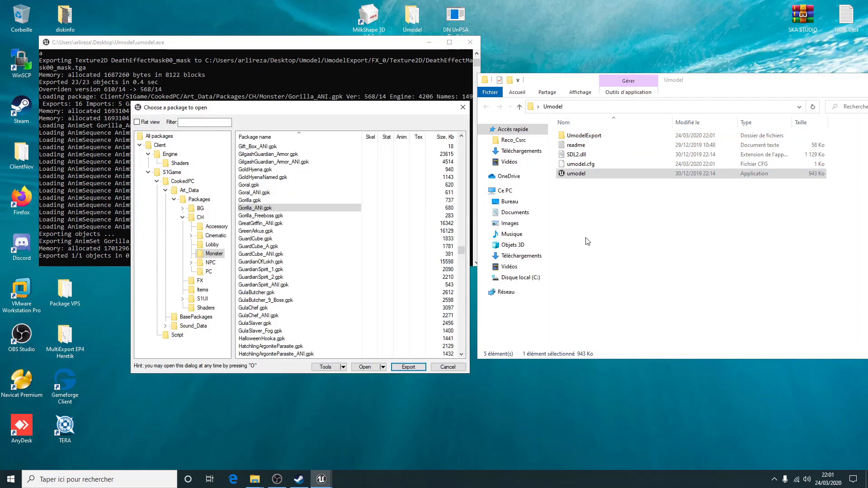
# Open the UmodelExport folder in the file explorer and close the umodel package browser.
pyautogui.doubleClick(583, 135)
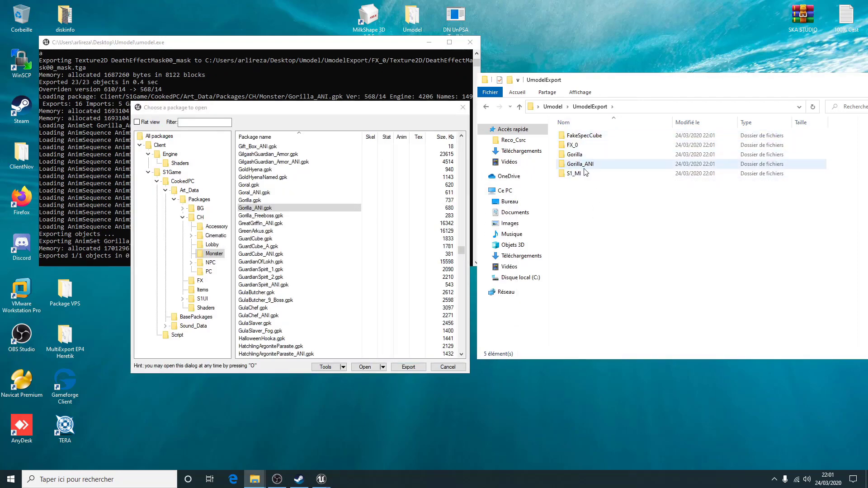
pyautogui.click(459, 107)
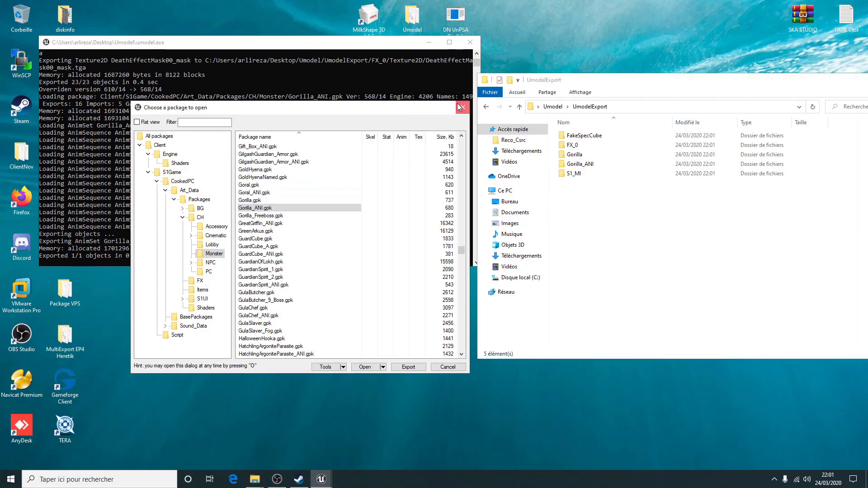
pyautogui.click(460, 107)
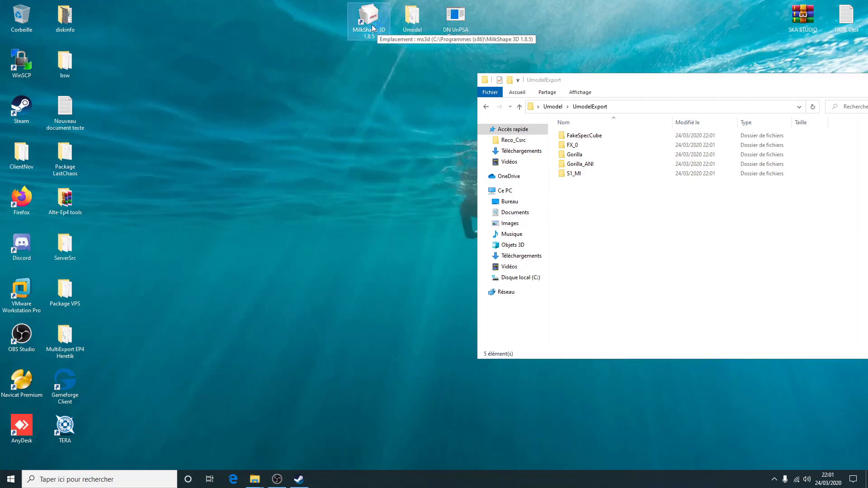
# Launch MilkShape 3D and import Gorilla_skel.psk from UmodelExport\Gorilla\SkeletalMesh3 in Unreal/UT PSK/PSA format.
pyautogui.doubleClick(370, 28)
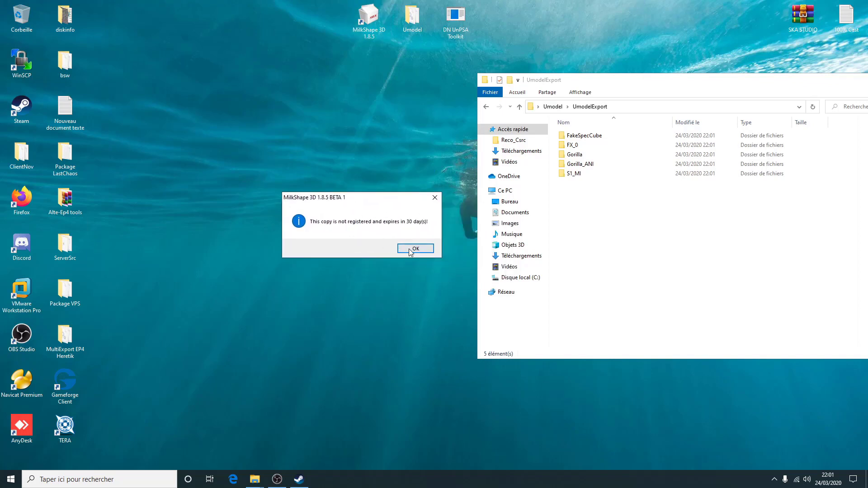
pyautogui.click(409, 250)
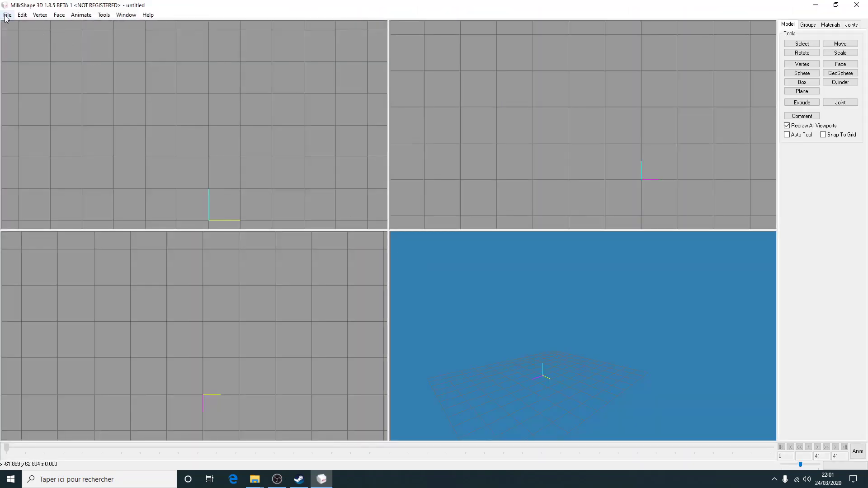
pyautogui.click(7, 15)
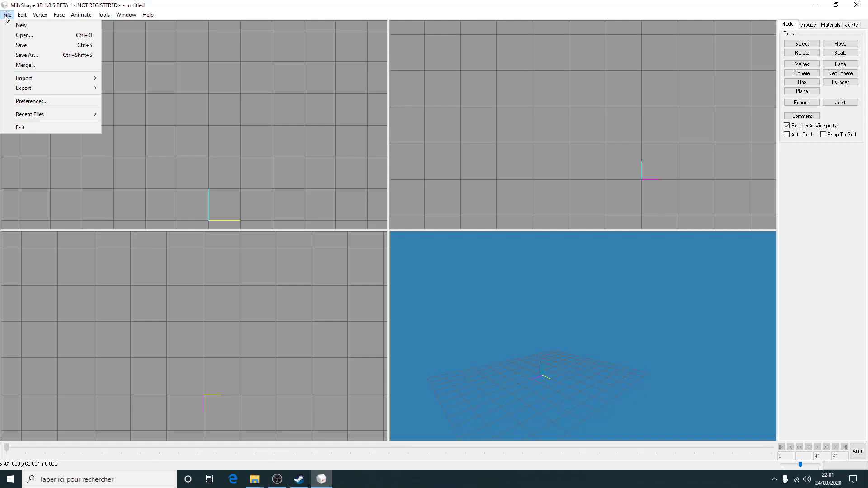
pyautogui.moveTo(75, 80)
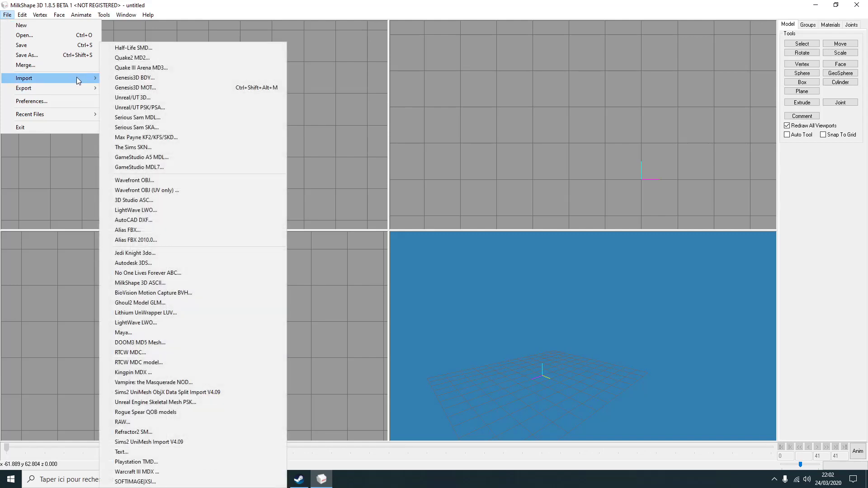
pyautogui.click(132, 109)
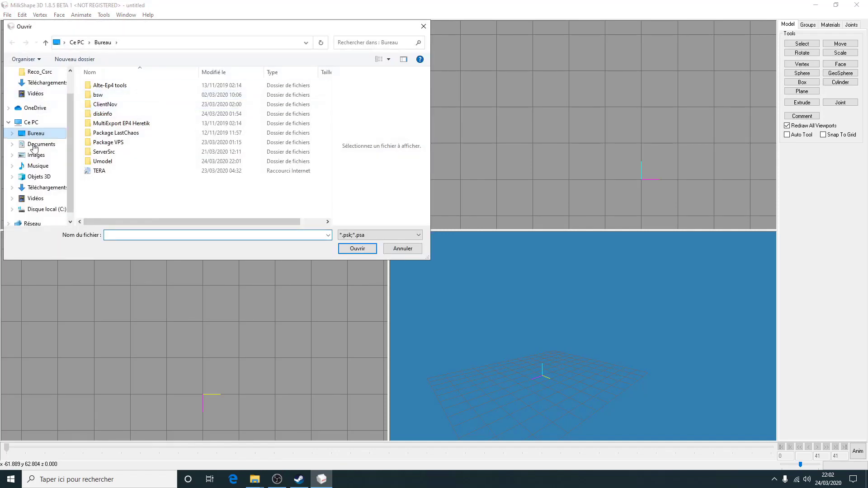
pyautogui.doubleClick(91, 162)
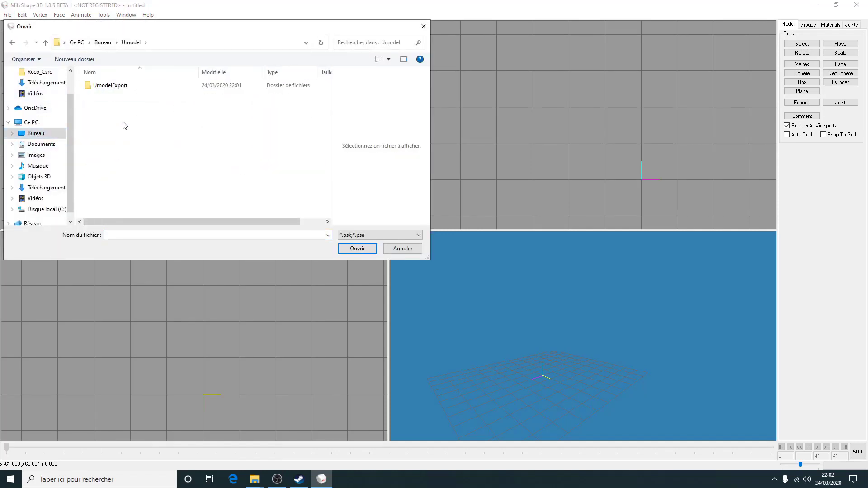
pyautogui.doubleClick(113, 88)
pyautogui.doubleClick(105, 102)
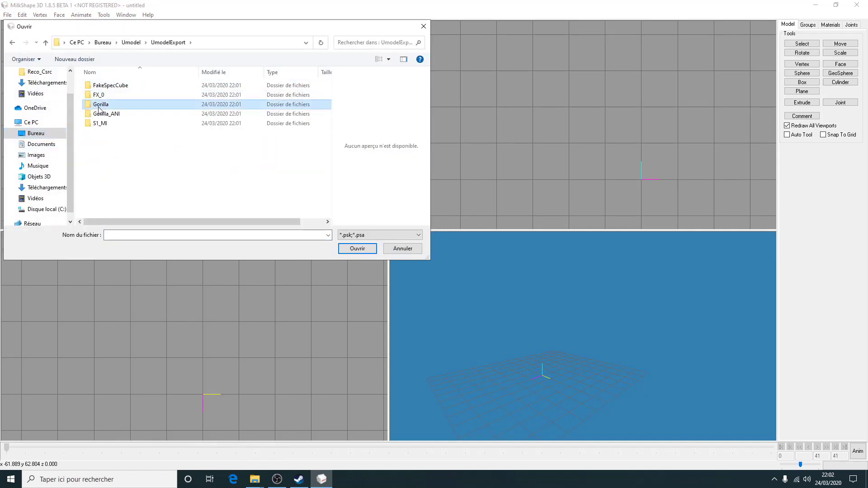
pyautogui.doubleClick(108, 96)
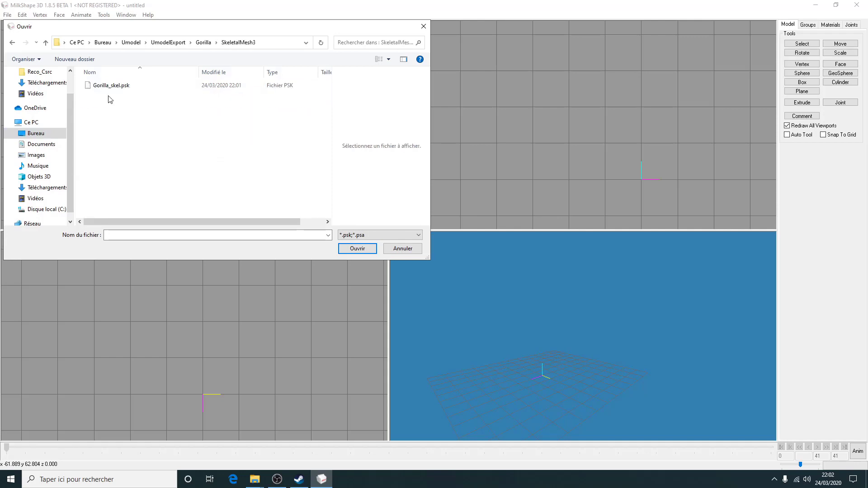
pyautogui.doubleClick(110, 86)
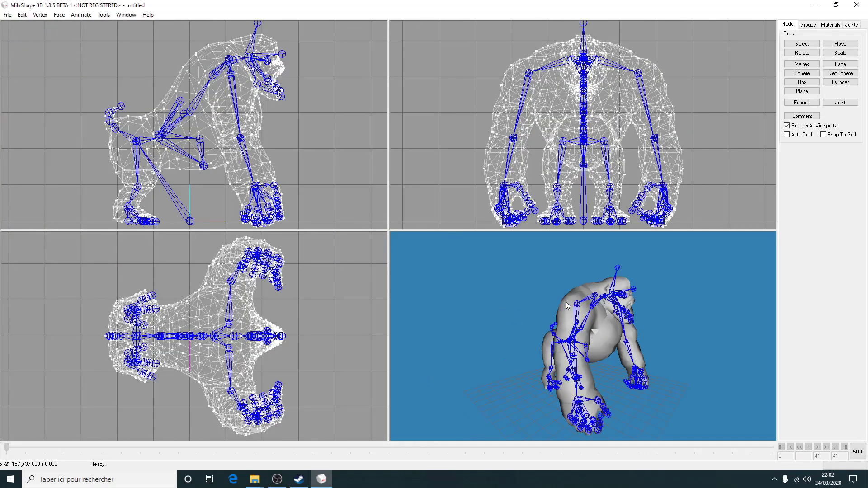
# Inspect the gorilla model and its skeleton in an enlarged 3D view, and minimize MilkShape 3D.
pyautogui.doubleClick(462, 284)
pyautogui.moveTo(531, 151)
pyautogui.mouseDown()
pyautogui.moveTo(235, 150)
pyautogui.moveTo(234, 185)
pyautogui.moveTo(444, 148)
pyautogui.moveTo(571, 146)
pyautogui.moveTo(497, 174)
pyautogui.moveTo(470, 154)
pyautogui.moveTo(555, 163)
pyautogui.moveTo(580, 148)
pyautogui.moveTo(462, 146)
pyautogui.moveTo(622, 144)
pyautogui.moveTo(484, 159)
pyautogui.moveTo(550, 157)
pyautogui.moveTo(525, 157)
pyautogui.mouseUp()
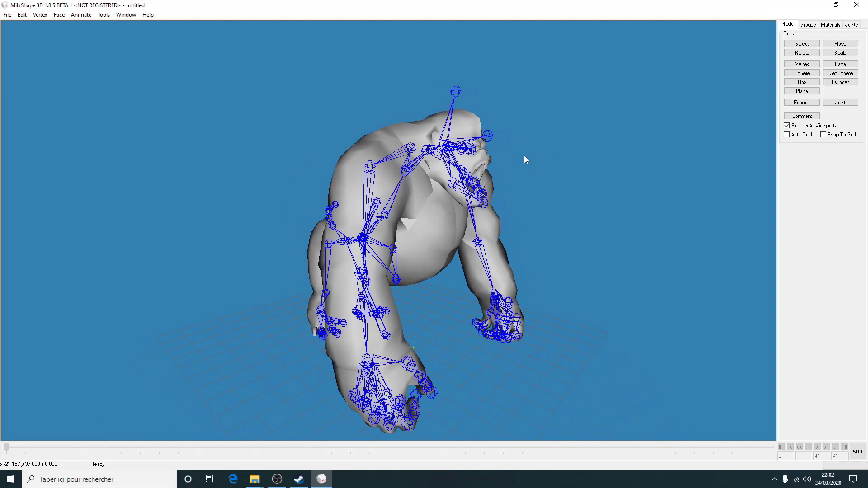
pyautogui.moveTo(425, 209); pyautogui.dragTo(465, 205)
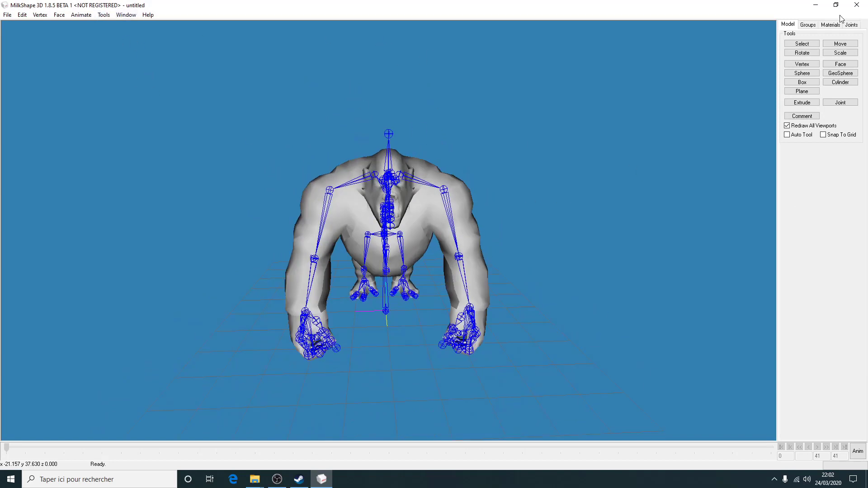
pyautogui.click(816, 5)
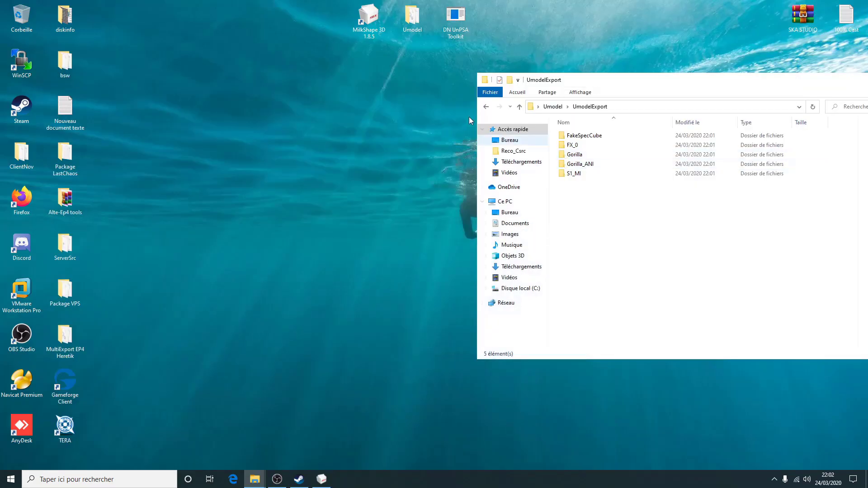
# Launch DN UnPSA Toolkit and load the gorilla animation file Gorilla_Anim.psa from Umodel\UmodelExport\Gorilla_ANI\AnimSet.
pyautogui.doubleClick(460, 24)
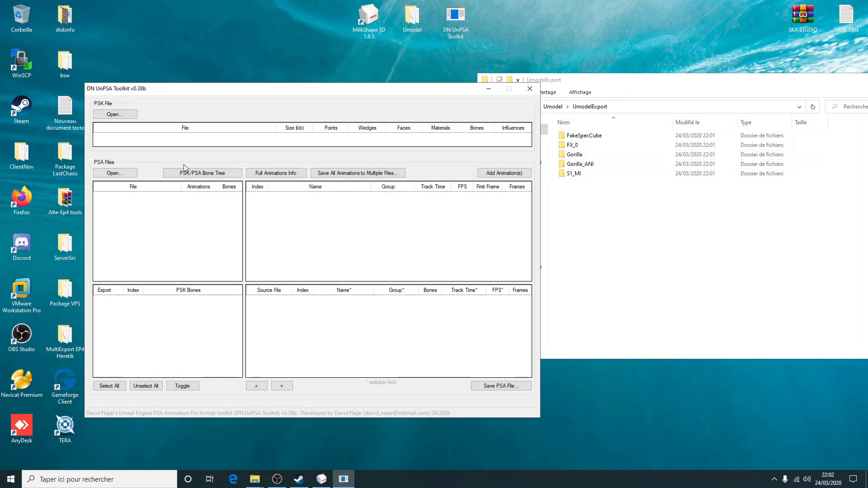
pyautogui.click(114, 173)
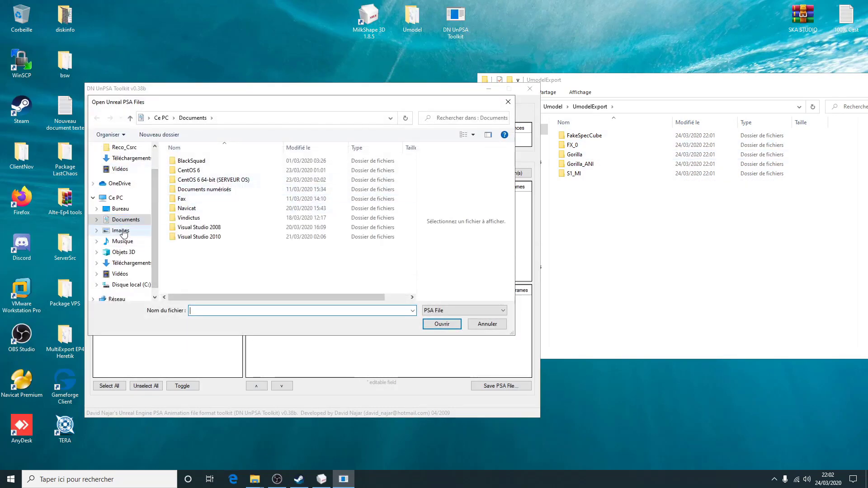
pyautogui.click(119, 209)
pyautogui.doubleClick(187, 236)
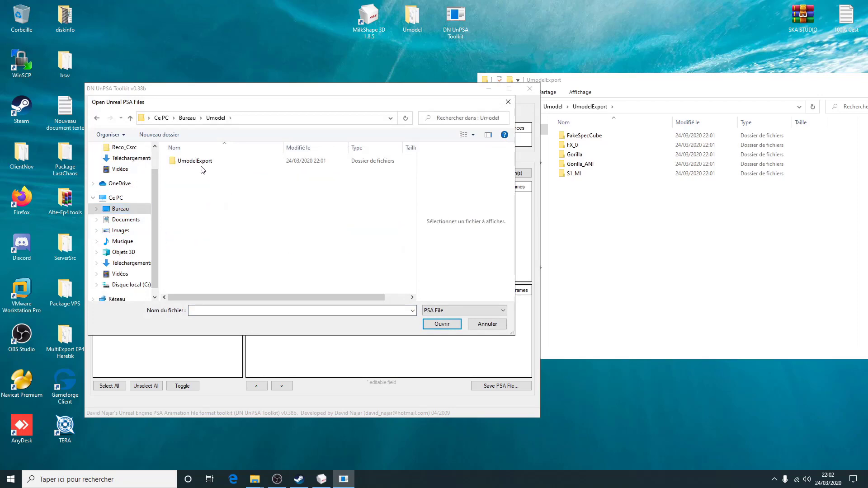
pyautogui.doubleClick(196, 161)
pyautogui.doubleClick(194, 190)
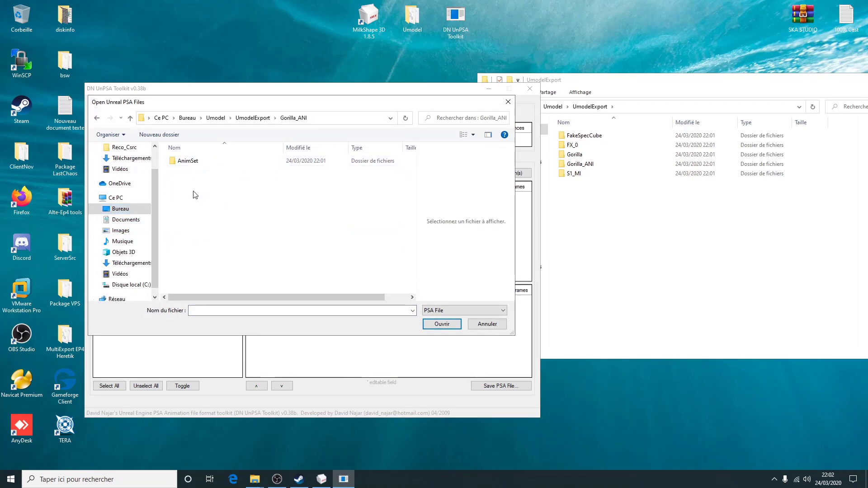
pyautogui.doubleClick(191, 164)
pyautogui.doubleClick(191, 164)
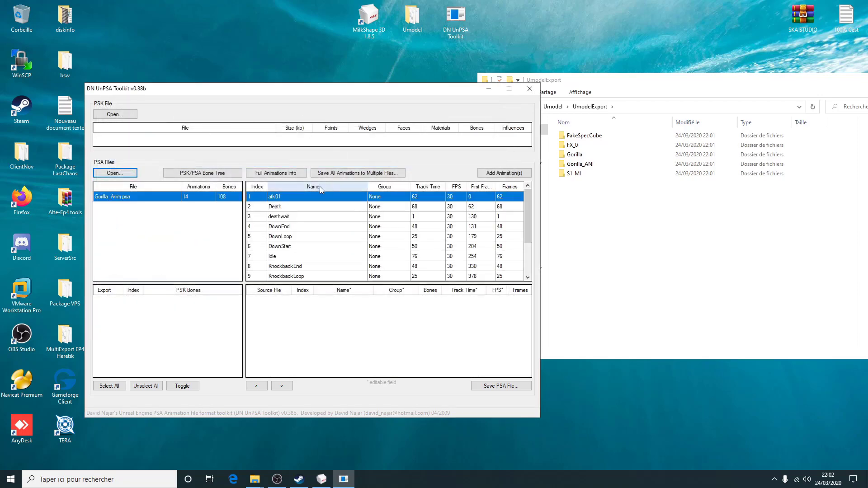
# Save all the gorilla animations to multiple files in the Umodel\UmodelExport\Gorilla\SkeletalMesh3 folder.
pyautogui.moveTo(528, 217)
pyautogui.mouseDown()
pyautogui.moveTo(528, 247)
pyautogui.moveTo(528, 218)
pyautogui.mouseUp()
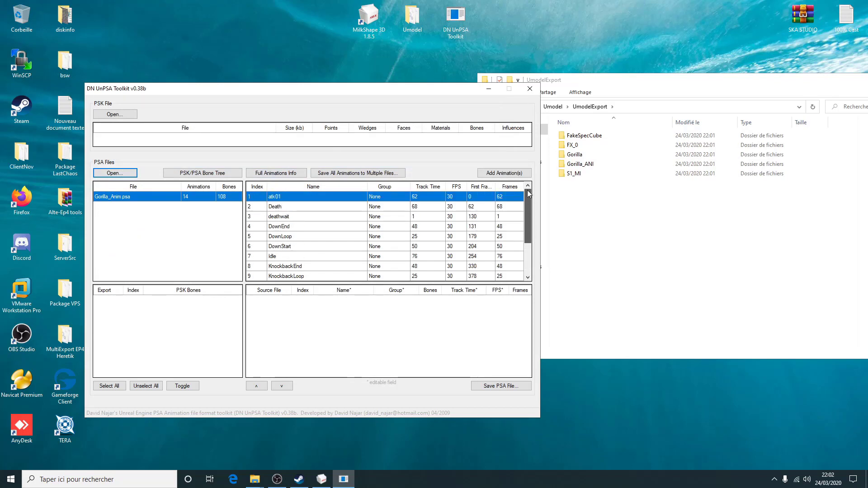
pyautogui.click(347, 173)
pyautogui.scroll(-2, 389, 272)
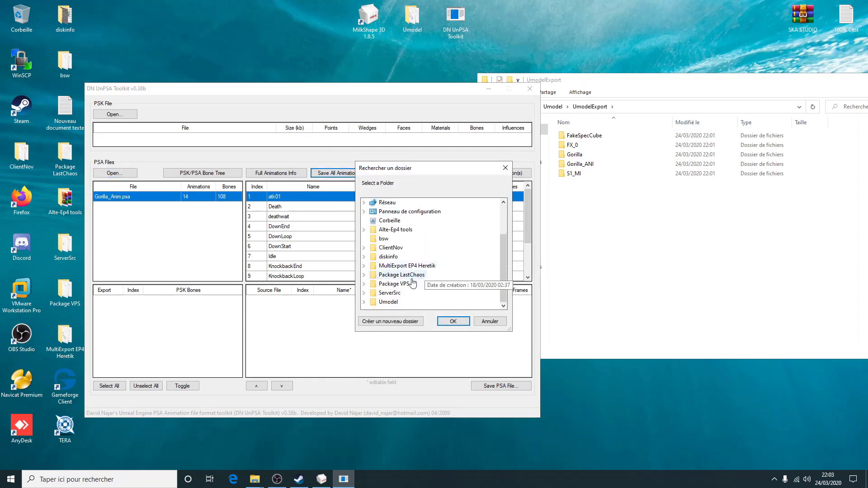
pyautogui.doubleClick(382, 303)
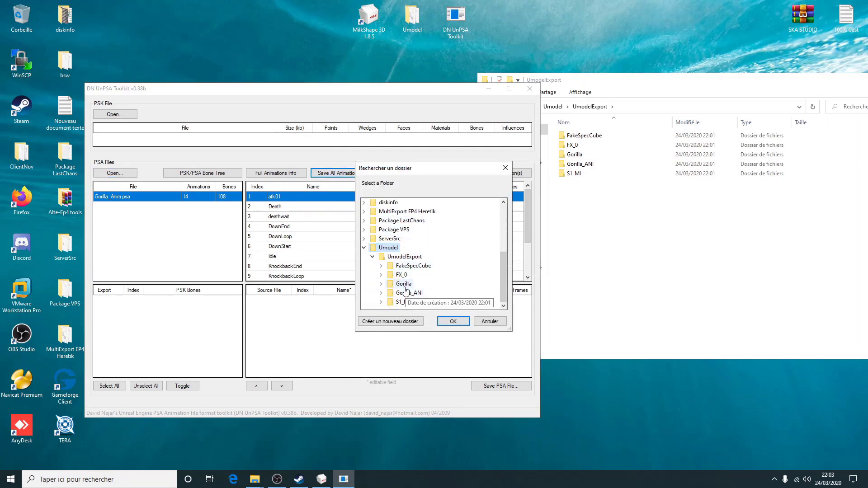
pyautogui.doubleClick(404, 285)
pyautogui.click(414, 295)
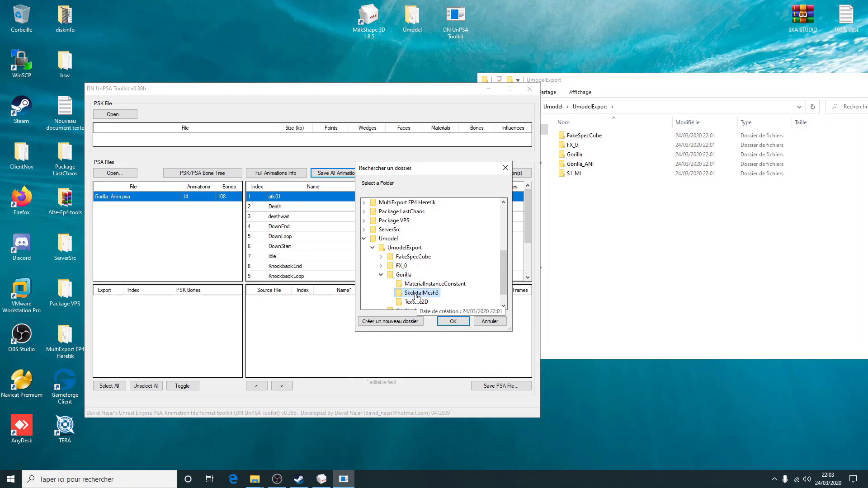
pyautogui.click(452, 322)
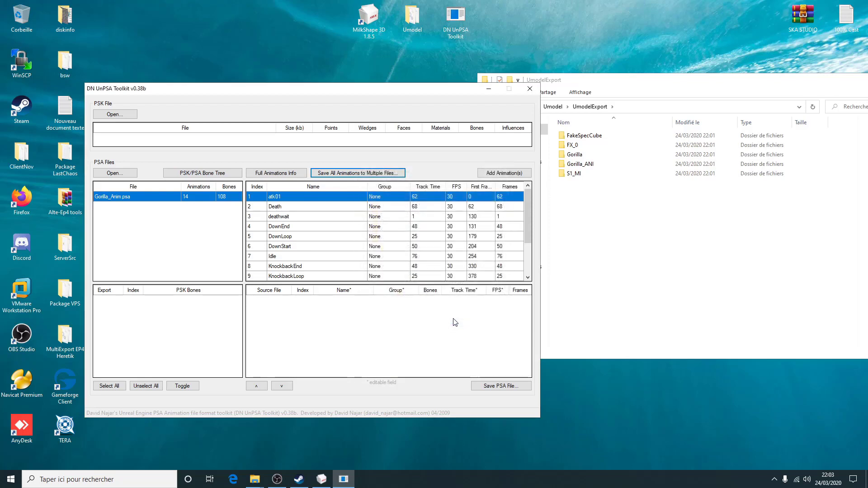
# Show the split PSA files in the Gorilla\SkeletalMesh3 folder in the file explorer, and close DN UnPSA Toolkit.
pyautogui.doubleClick(579, 154)
pyautogui.doubleClick(584, 144)
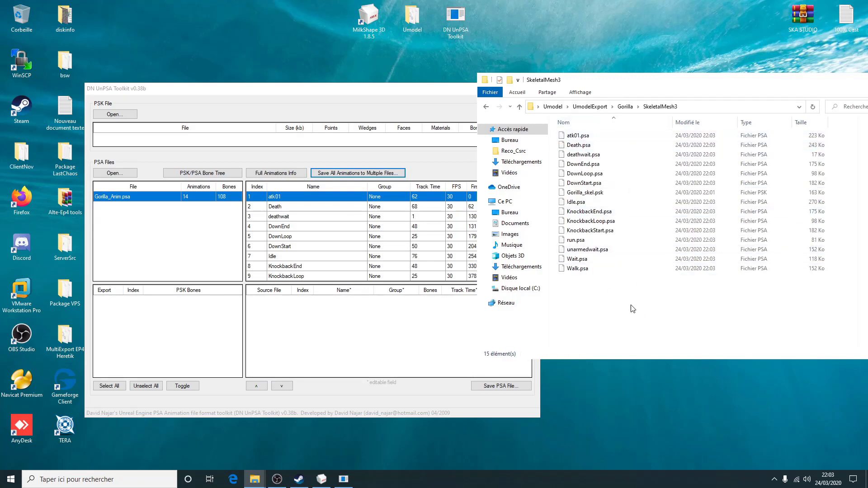
pyautogui.moveTo(438, 88); pyautogui.dragTo(378, 84)
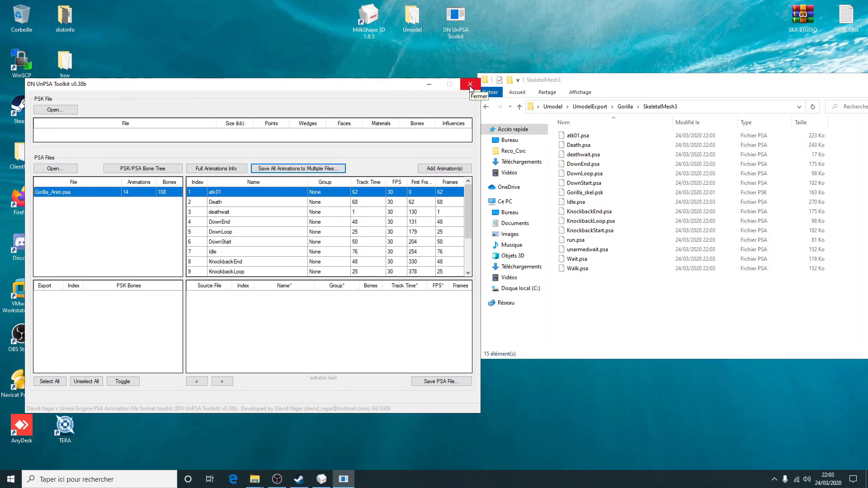
pyautogui.click(469, 86)
# Switch to MilkShape 3D and import run.psa from Gorilla\SkeletalMesh3 in Unreal/UT PSK/PSA format.
pyautogui.click(322, 479)
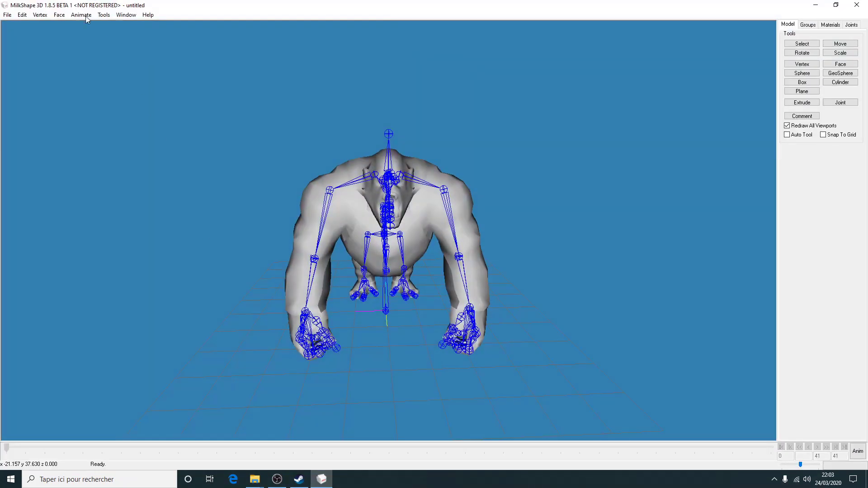
pyautogui.click(7, 15)
pyautogui.click(7, 15)
pyautogui.click(8, 15)
pyautogui.moveTo(81, 80)
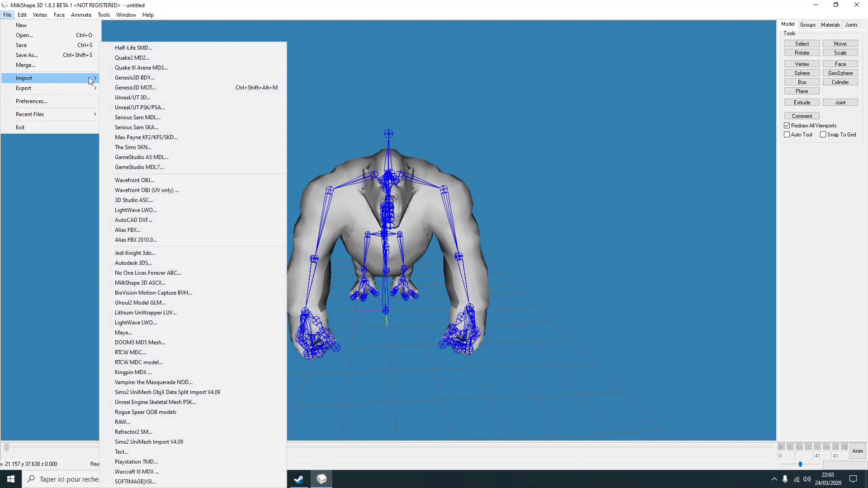
pyautogui.click(120, 107)
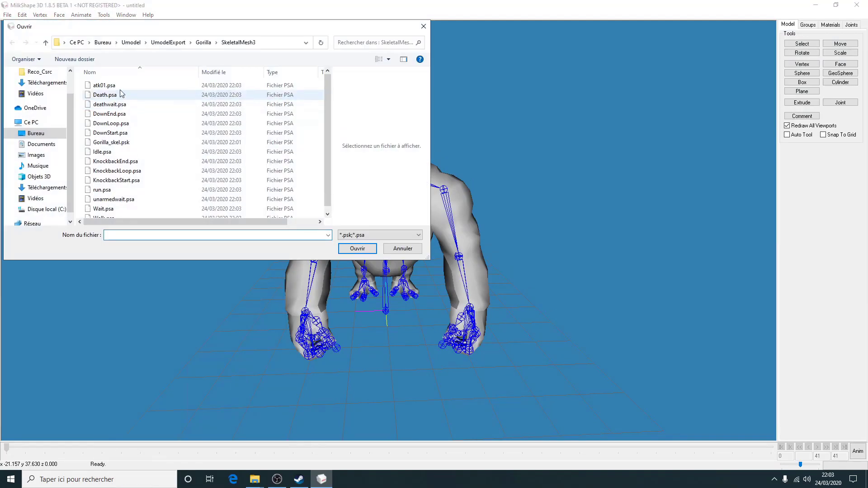
pyautogui.scroll(-1, 109, 183)
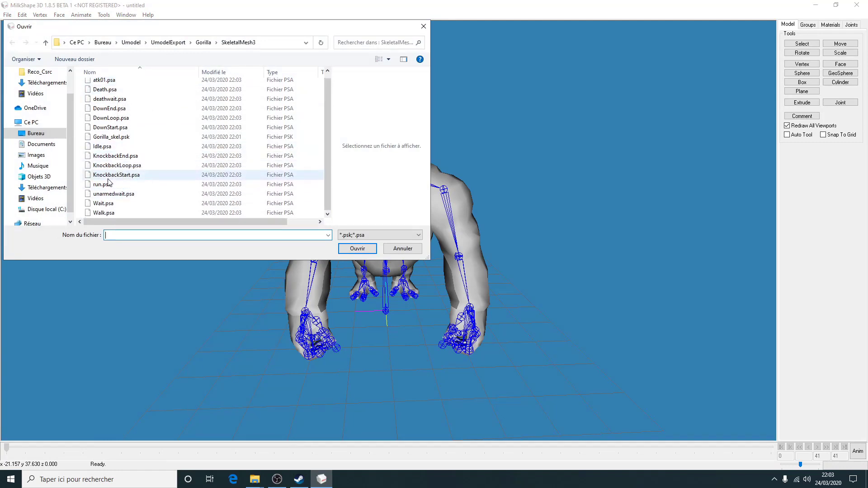
pyautogui.click(108, 179)
pyautogui.click(123, 185)
pyautogui.click(357, 248)
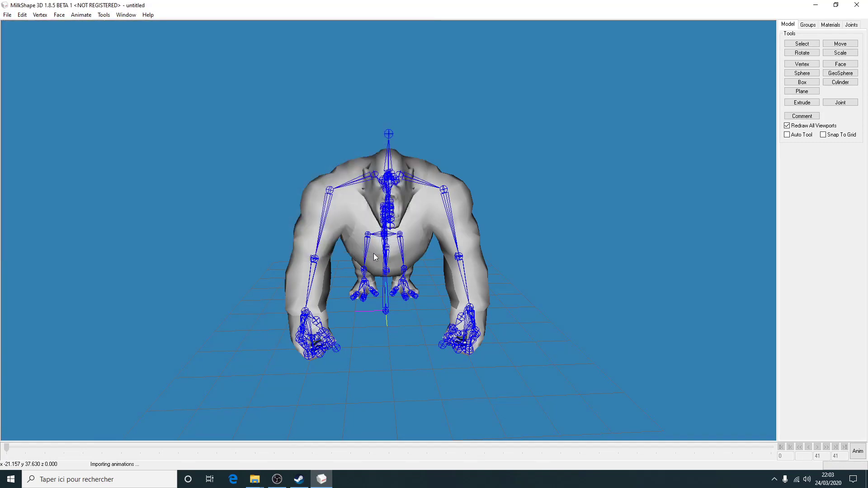
# Preview the imported run animation in animation mode from the first frame to frame 20, and leave animation mode.
pyautogui.moveTo(366, 217); pyautogui.dragTo(454, 231)
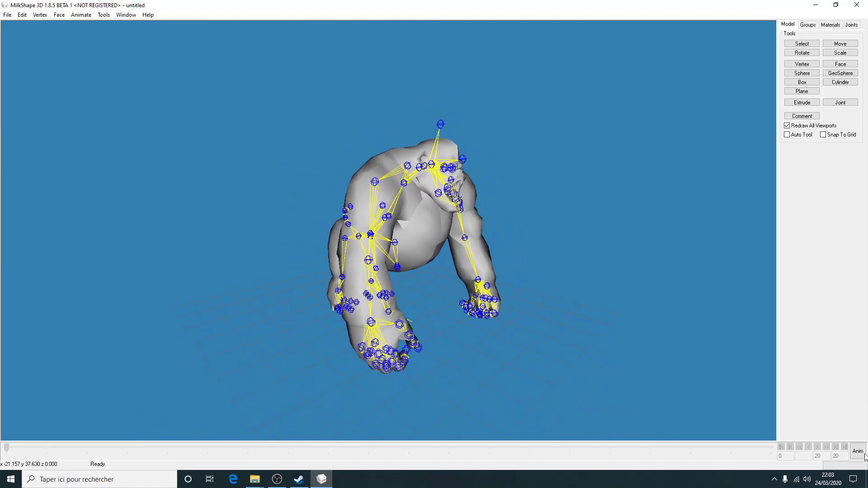
pyautogui.click(859, 453)
pyautogui.moveTo(8, 447); pyautogui.dragTo(408, 218)
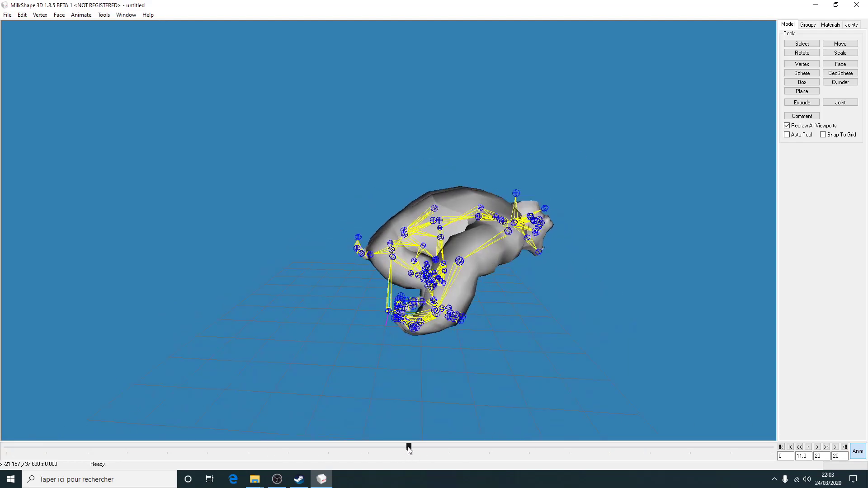
pyautogui.moveTo(409, 449); pyautogui.dragTo(811, 448)
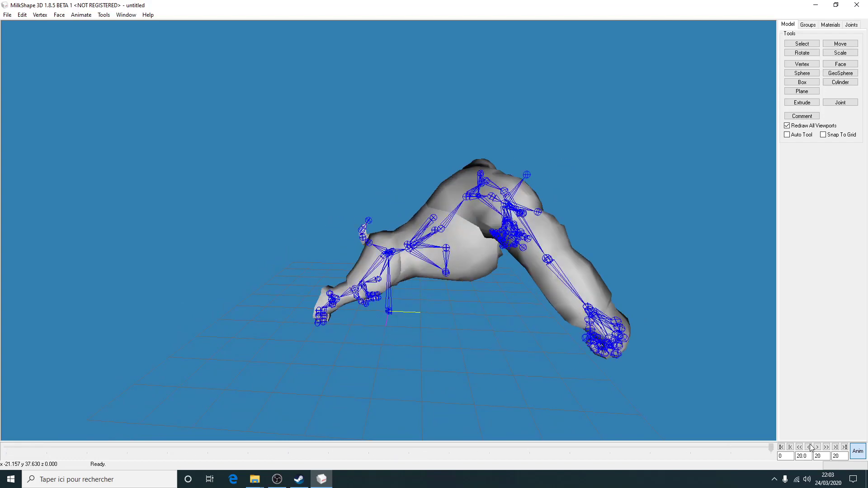
pyautogui.click(812, 448)
pyautogui.click(858, 453)
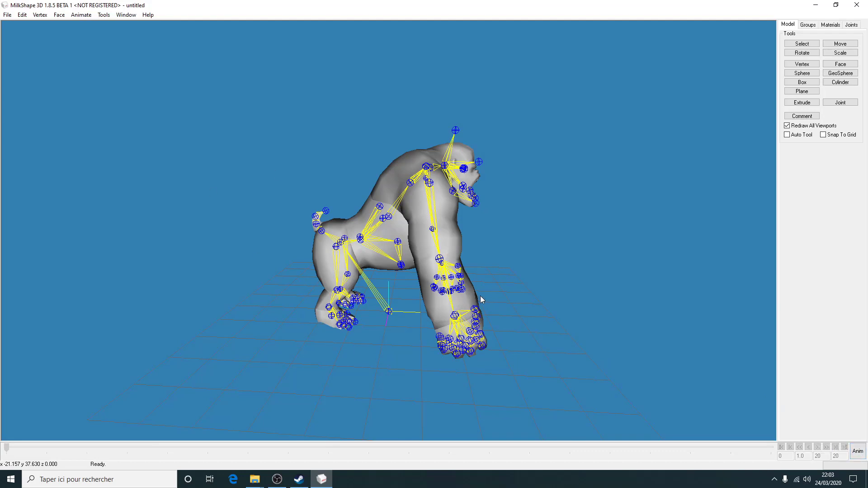
# Scale the gorilla mesh and skeleton down with the Scale All tool.
pyautogui.click(104, 15)
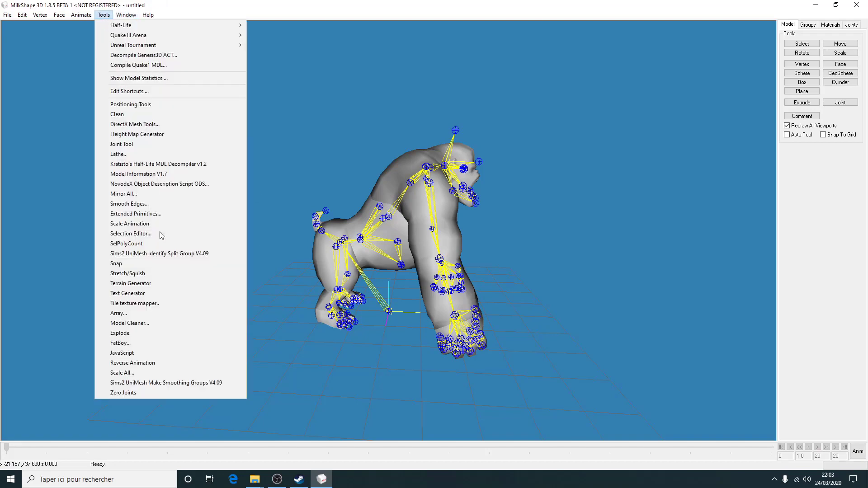
pyautogui.click(121, 373)
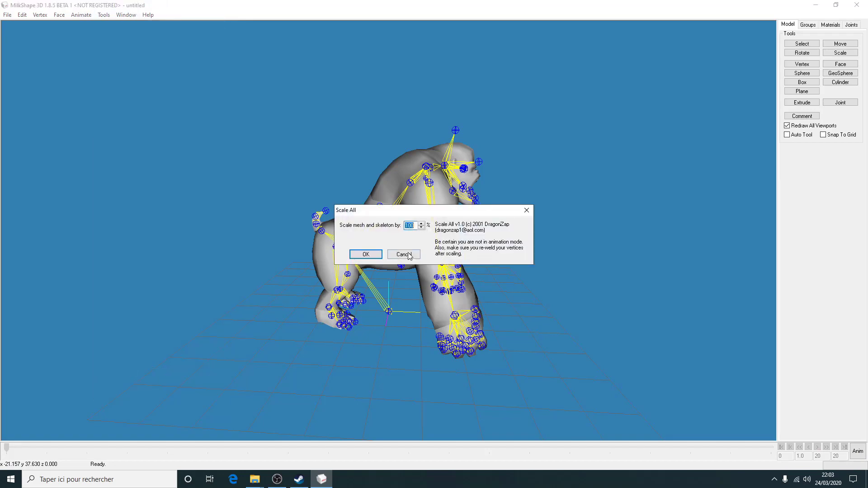
pyautogui.click(375, 257)
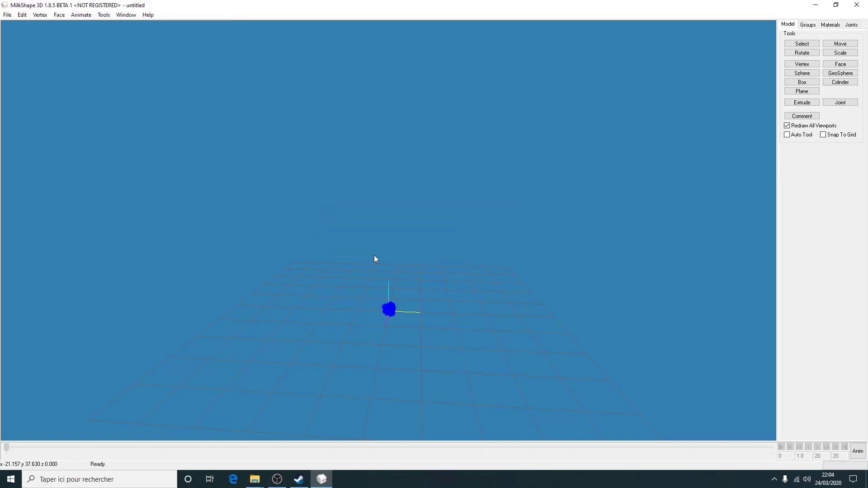
# Export the scaled gorilla mesh to the desktop in Serious Sam SKA format as kingkong.am.
pyautogui.click(8, 16)
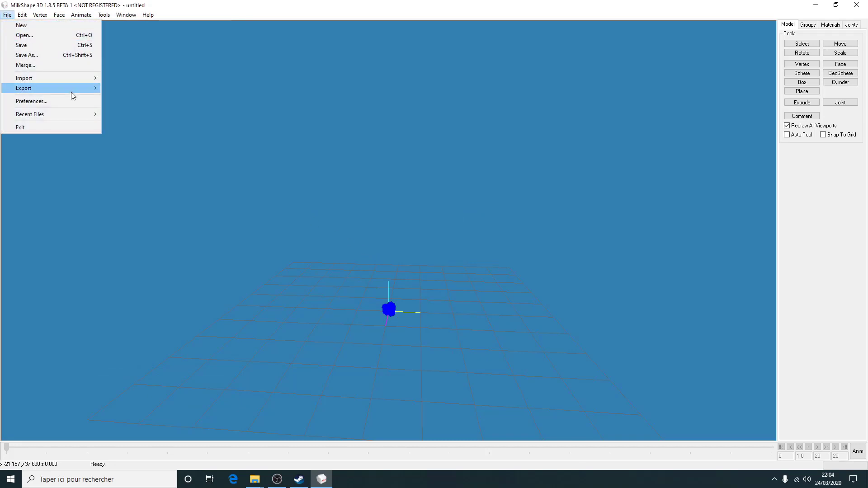
pyautogui.moveTo(71, 89)
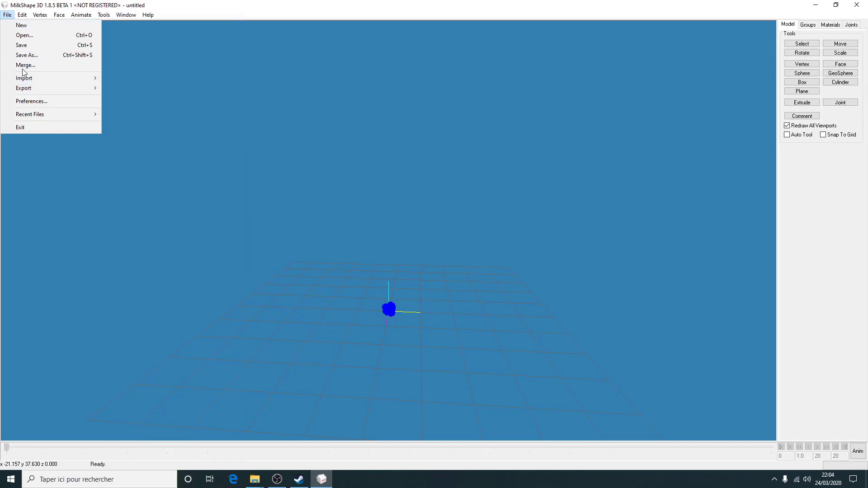
pyautogui.click(144, 100)
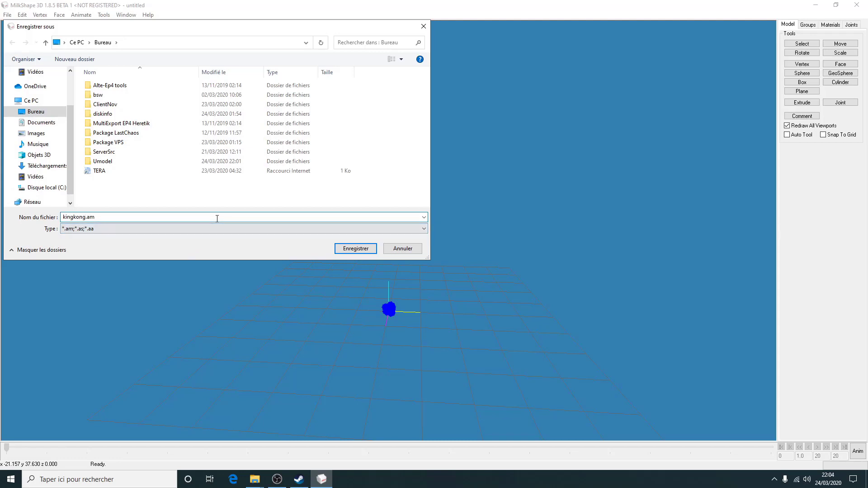
pyautogui.click(356, 249)
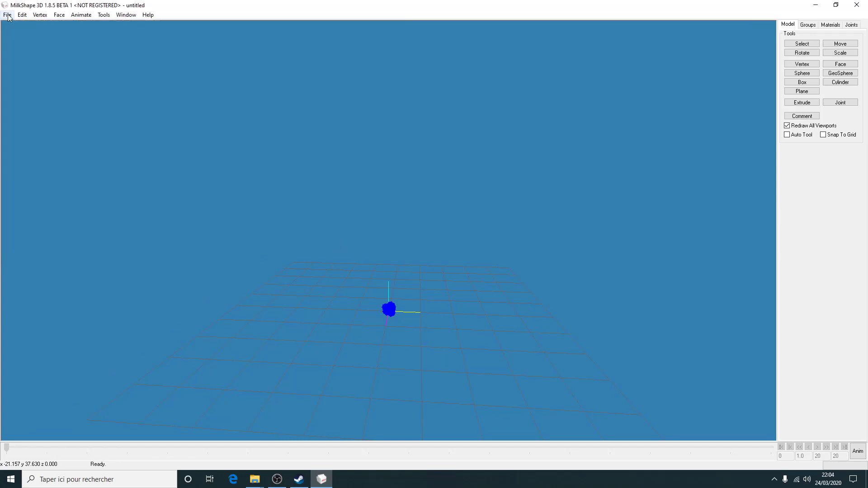
# Export the gorilla skeleton to the desktop in Serious Sam SKA format as kingkong.as.
pyautogui.click(7, 15)
pyautogui.moveTo(62, 89)
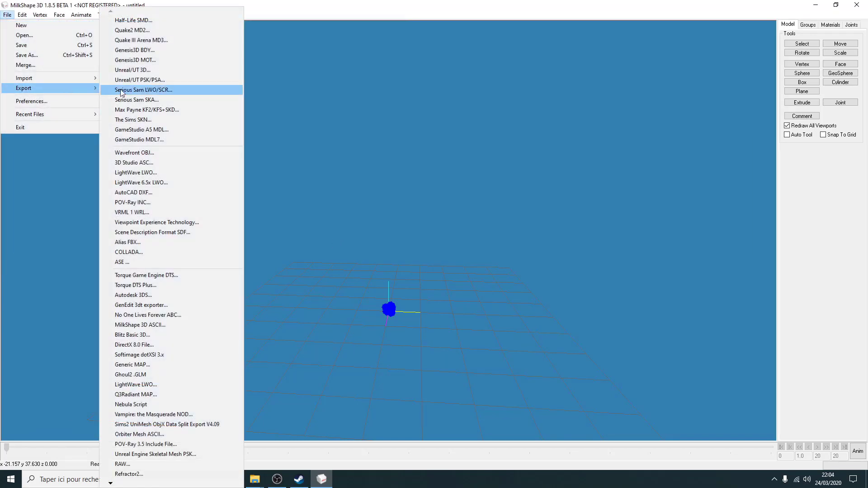
pyautogui.click(155, 100)
pyautogui.write('kingkong.')
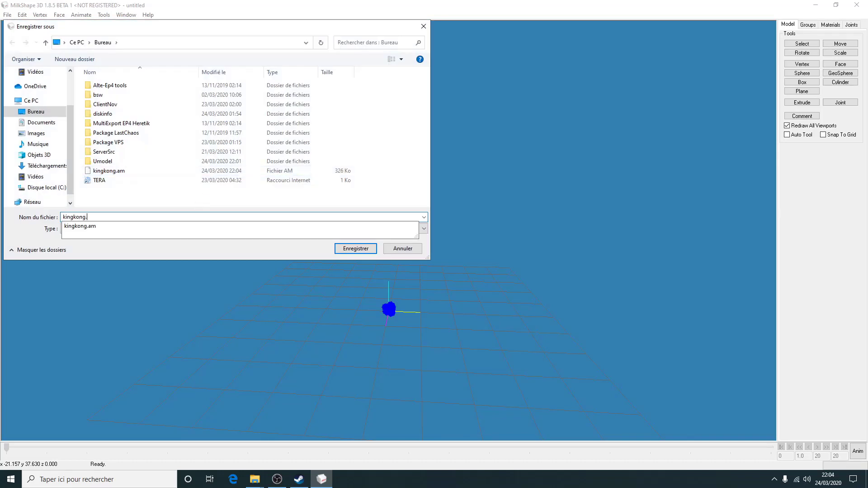
pyautogui.press('Tab')
pyautogui.click(198, 218)
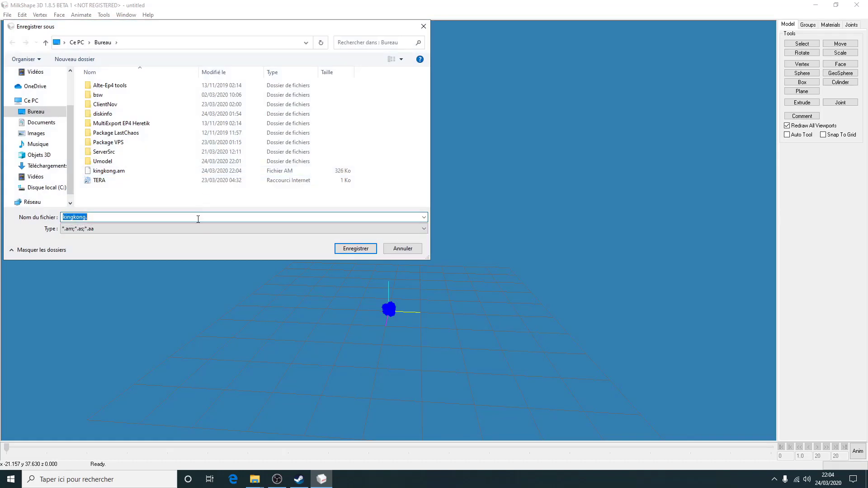
pyautogui.write('as')
pyautogui.click(356, 248)
# Export the run animation to the desktop in Serious Sam SKA format as courrir.aa.
pyautogui.click(2, 15)
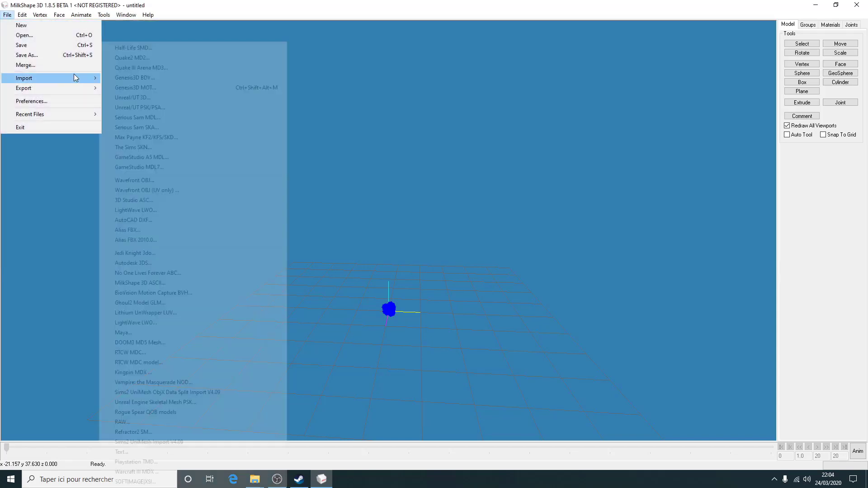
pyautogui.moveTo(67, 88)
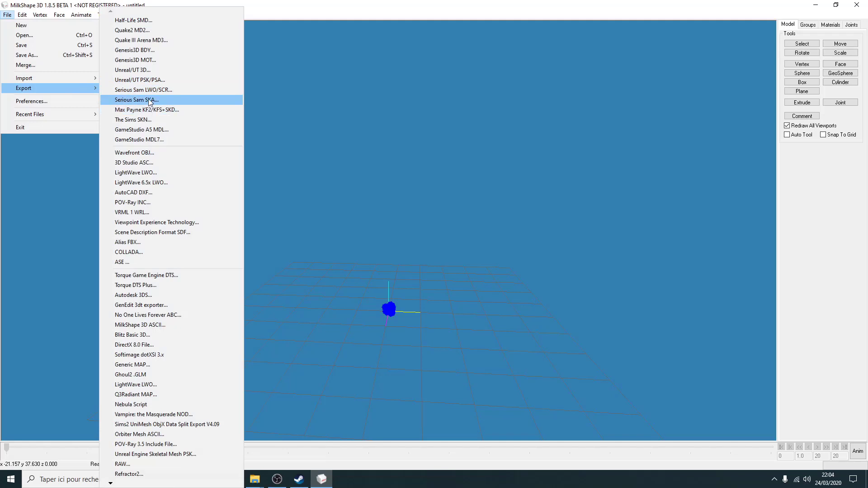
pyautogui.click(150, 99)
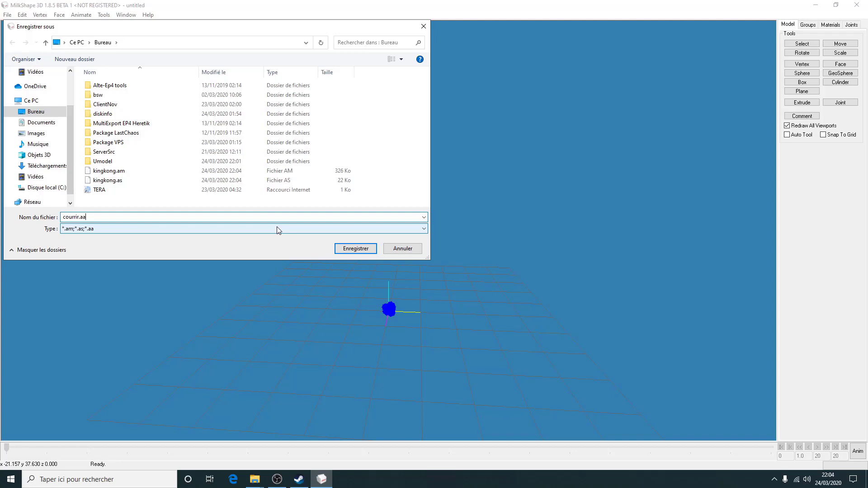
pyautogui.click(355, 249)
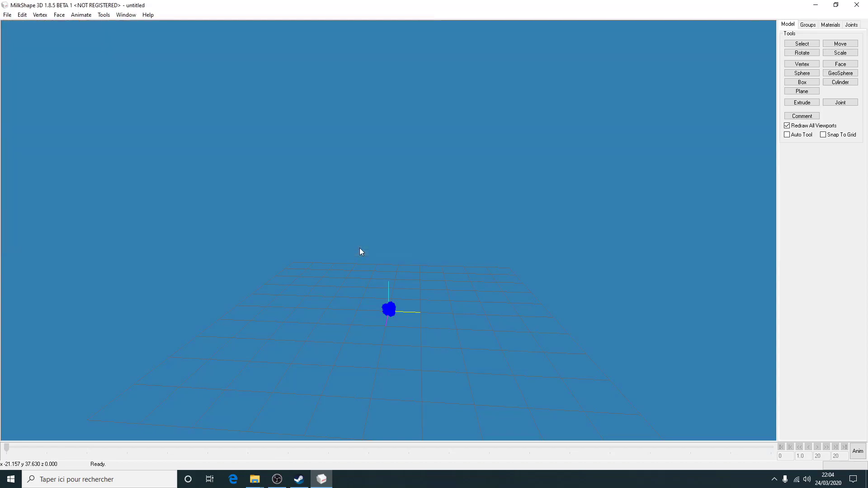
# Create a new folder named kingkong on the desktop.
pyautogui.click(815, 4)
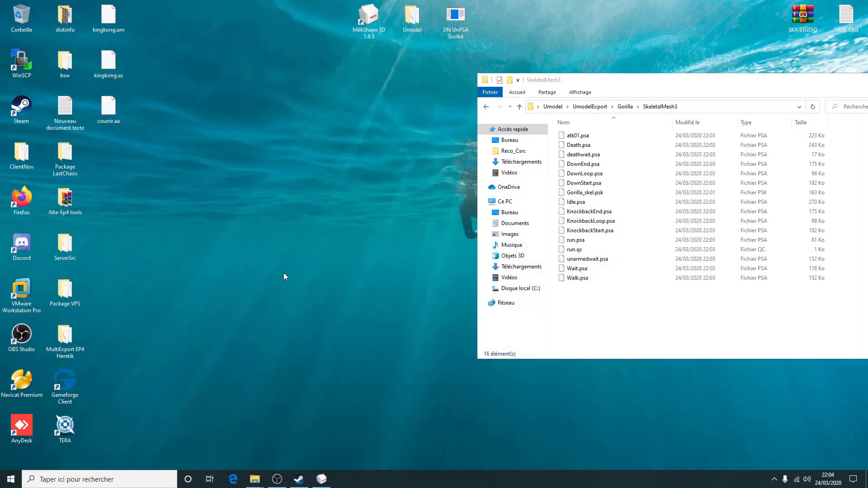
pyautogui.rightClick(284, 269)
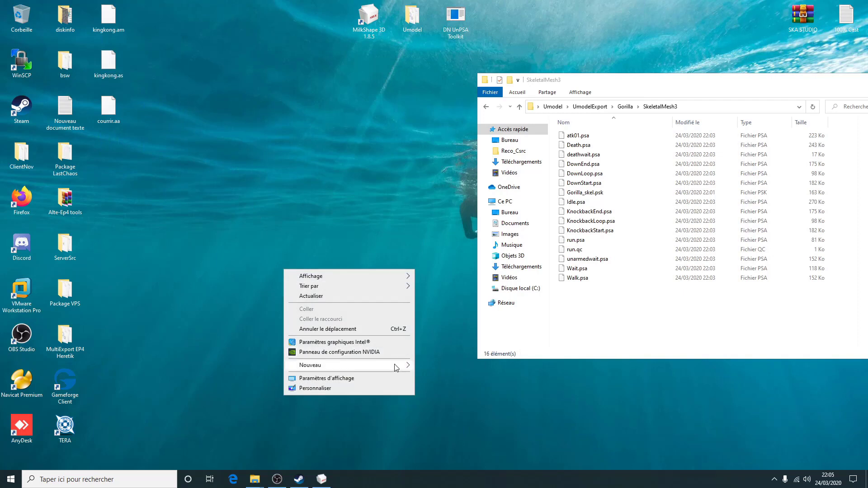
pyautogui.moveTo(396, 367)
pyautogui.click(447, 369)
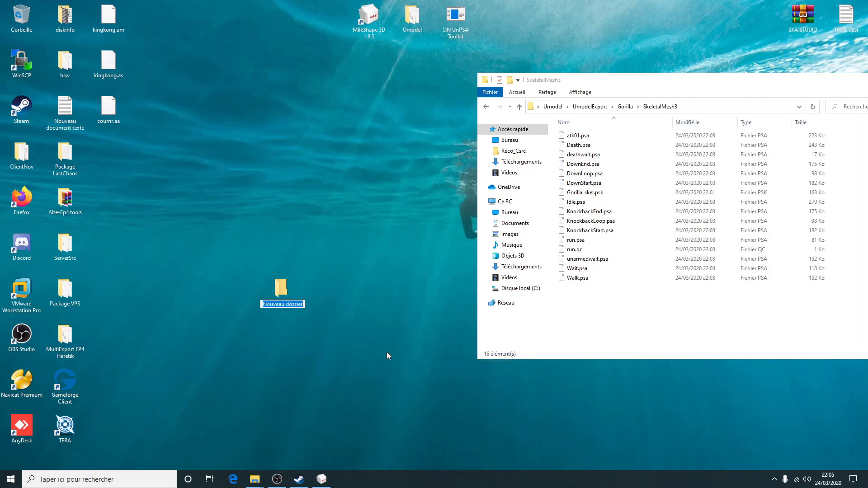
pyautogui.write('kingkong')
pyautogui.press('Return')
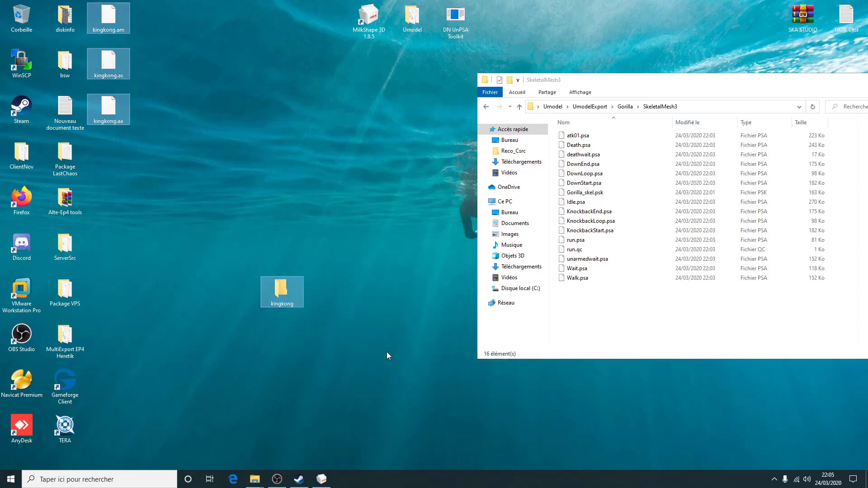
# Move the exported .am, .as and .aa files into the kingkong folder and open it beside the SkeletalMesh3 folder.
pyautogui.click(190, 192)
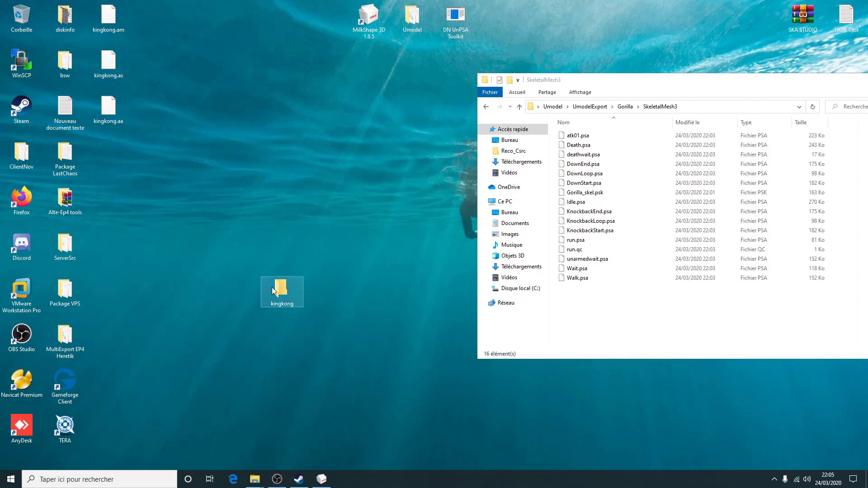
pyautogui.moveTo(168, 156); pyautogui.dragTo(282, 289)
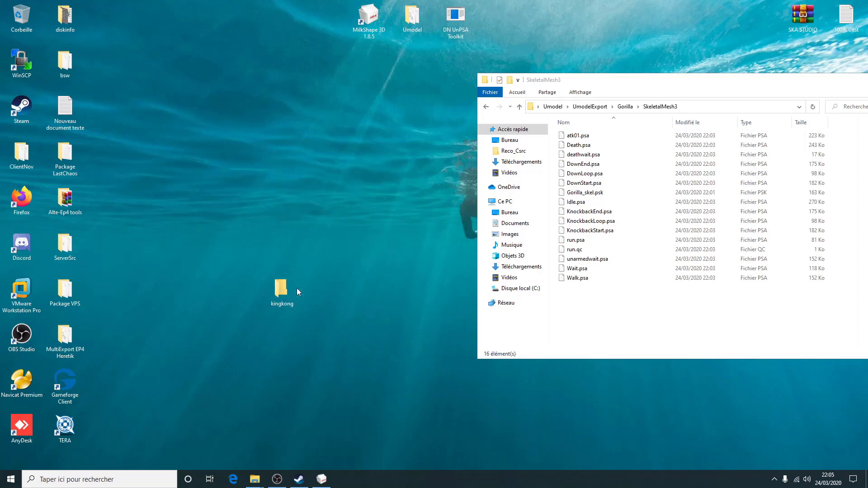
pyautogui.doubleClick(294, 287)
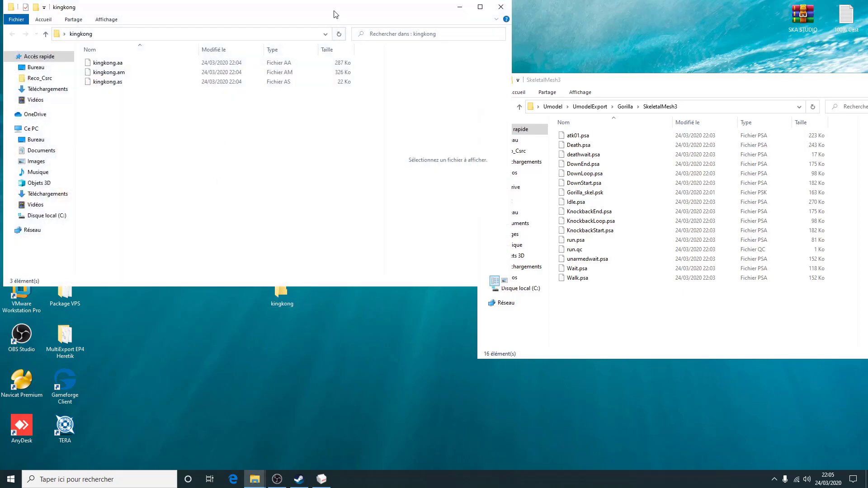
pyautogui.moveTo(335, 14); pyautogui.dragTo(336, 47)
pyautogui.click(643, 317)
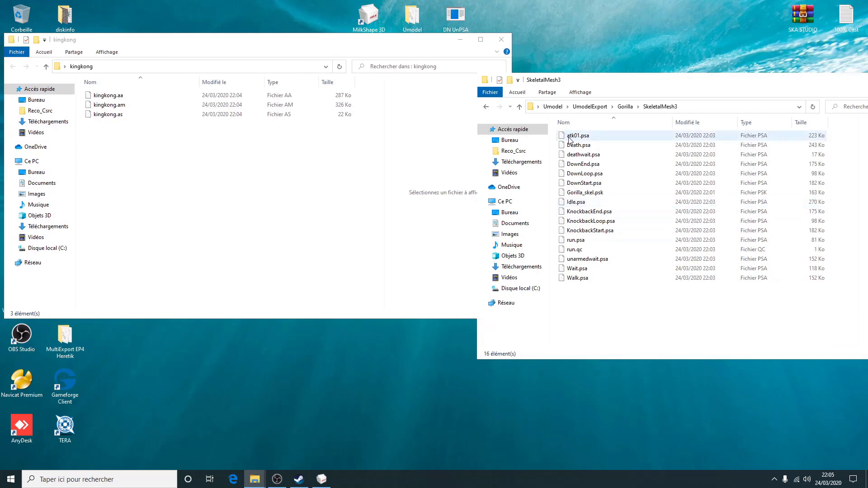
# Switch to MilkShape 3D and start a new empty scene without saving the scaled gorilla.
pyautogui.click(322, 479)
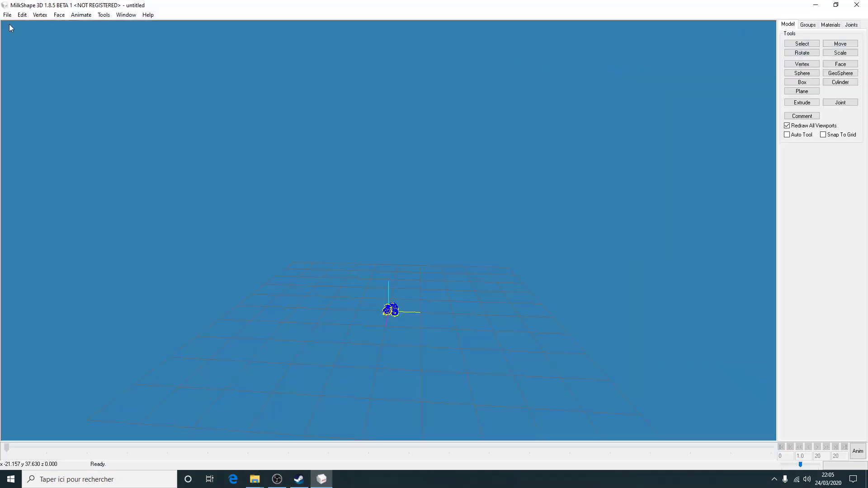
pyautogui.click(8, 15)
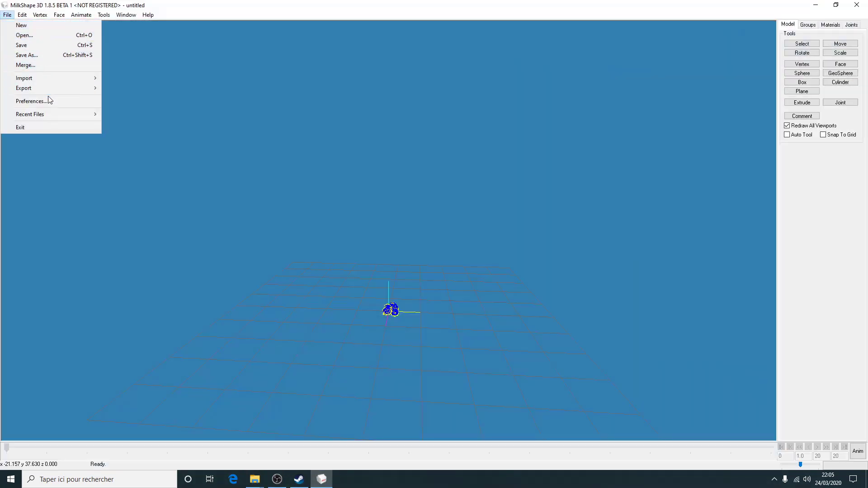
pyautogui.moveTo(23, 15)
pyautogui.click(18, 25)
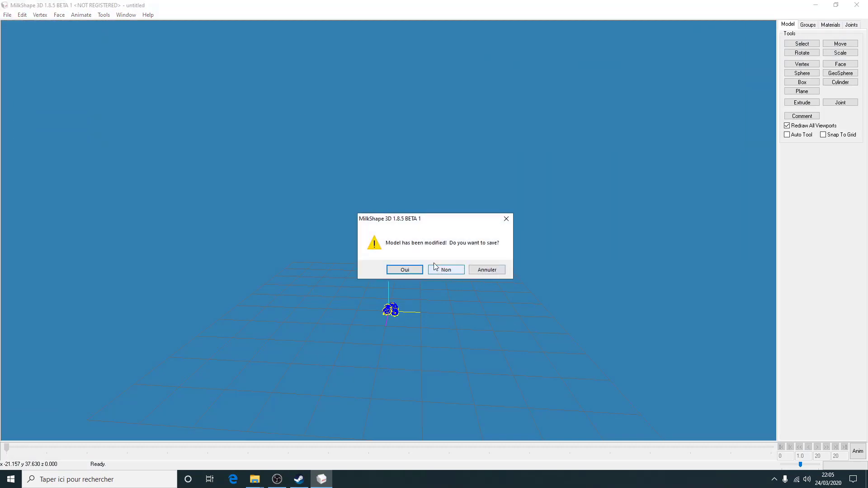
pyautogui.click(445, 270)
# Import Gorilla_skel.psk from the SkeletalMesh3 folder in Unreal/UT PSK/PSA format.
pyautogui.click(8, 15)
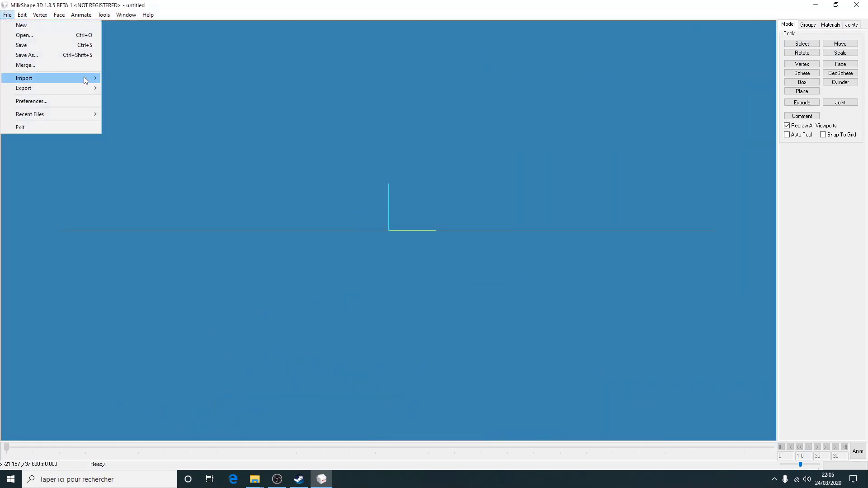
pyautogui.moveTo(86, 78)
pyautogui.click(140, 107)
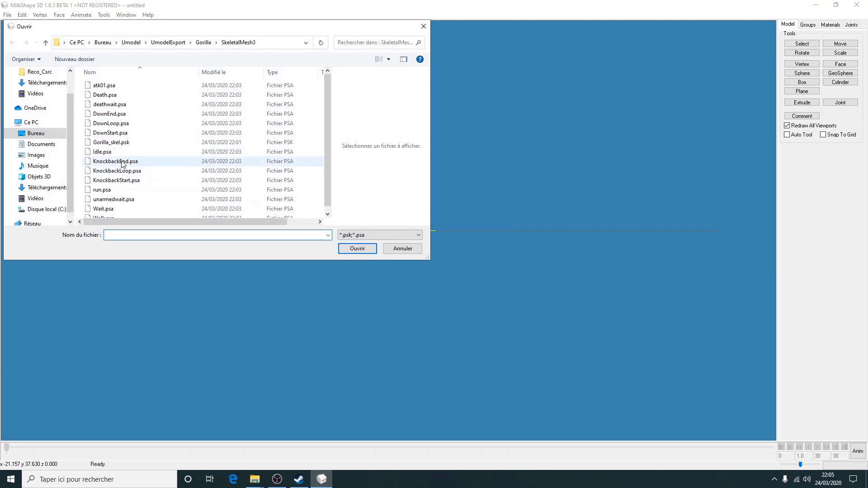
pyautogui.doubleClick(113, 143)
pyautogui.click(7, 15)
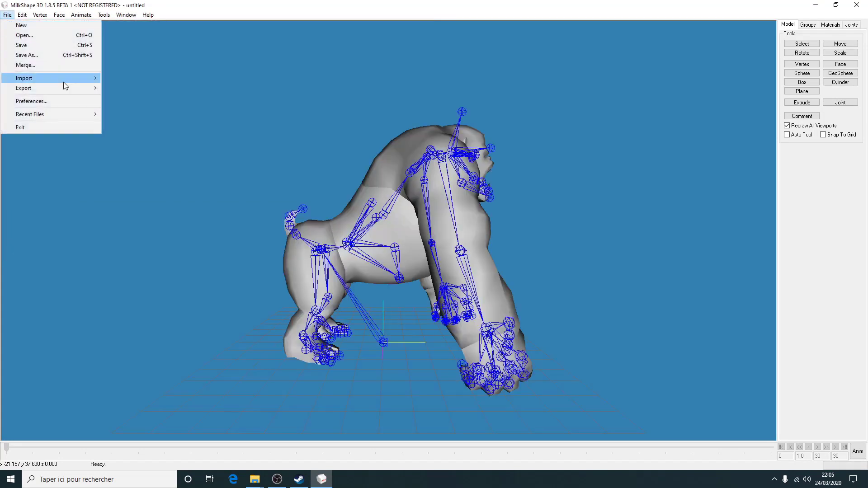
pyautogui.moveTo(64, 81)
pyautogui.click(142, 129)
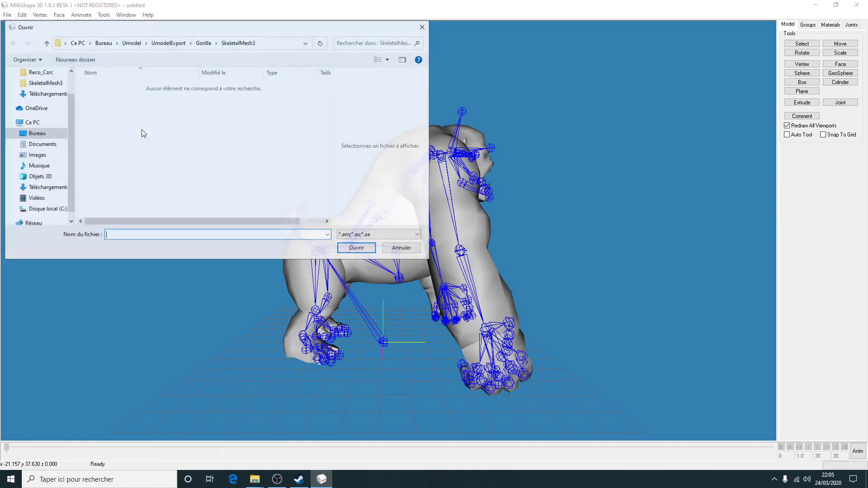
pyautogui.click(424, 26)
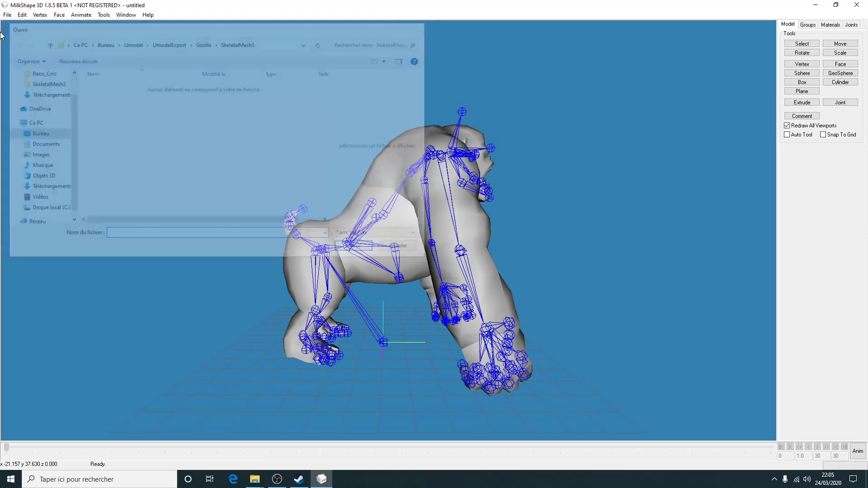
pyautogui.click(6, 14)
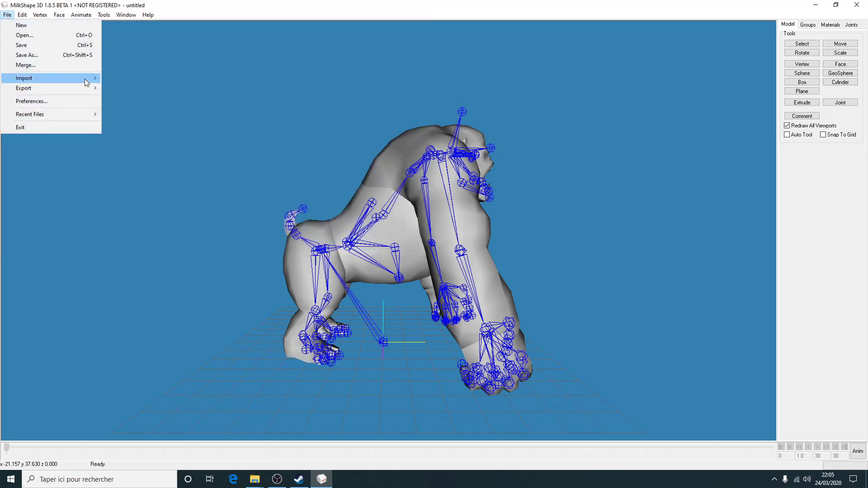
pyautogui.moveTo(85, 79)
pyautogui.click(136, 129)
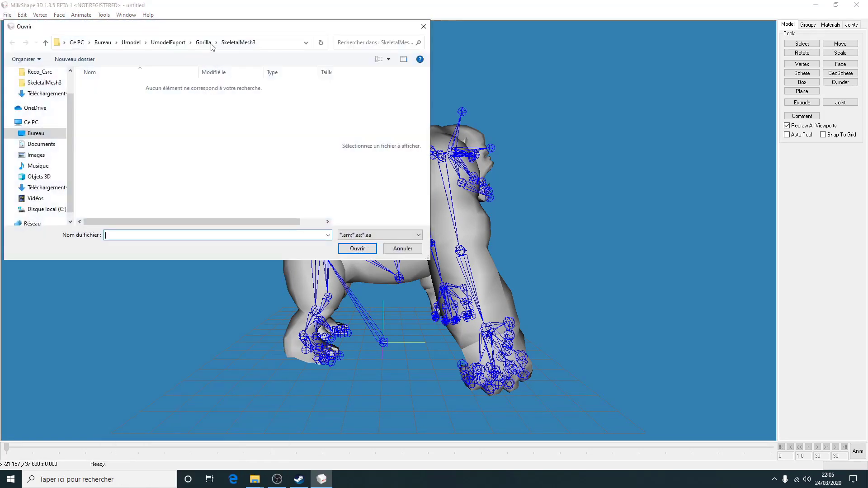
pyautogui.click(203, 43)
pyautogui.doubleClick(112, 95)
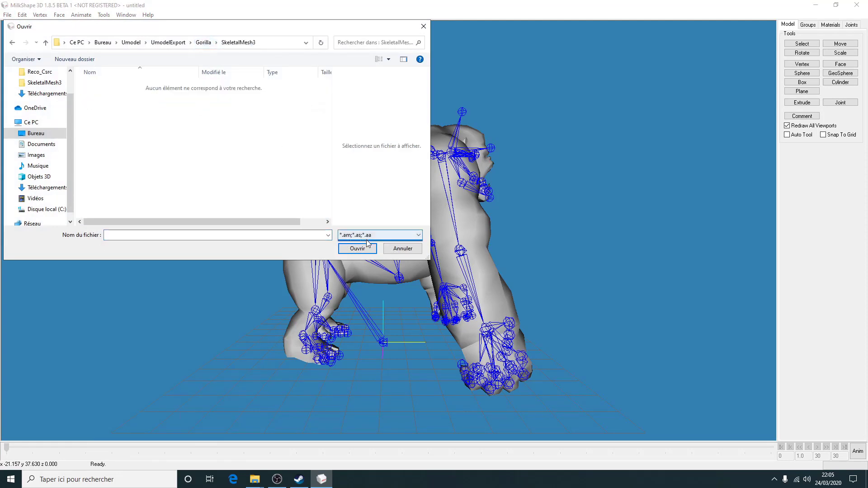
pyautogui.click(397, 249)
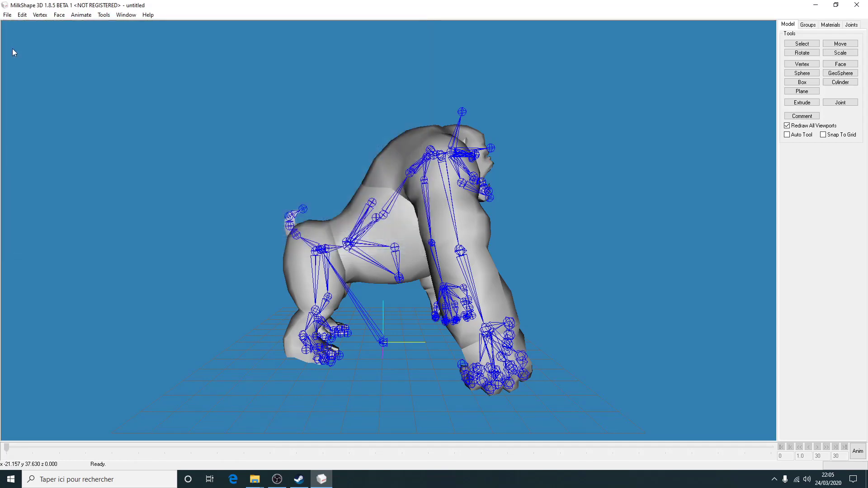
# Import the Wait.psa animation onto the gorilla in Unreal/UT PSK/PSA format.
pyautogui.click(7, 15)
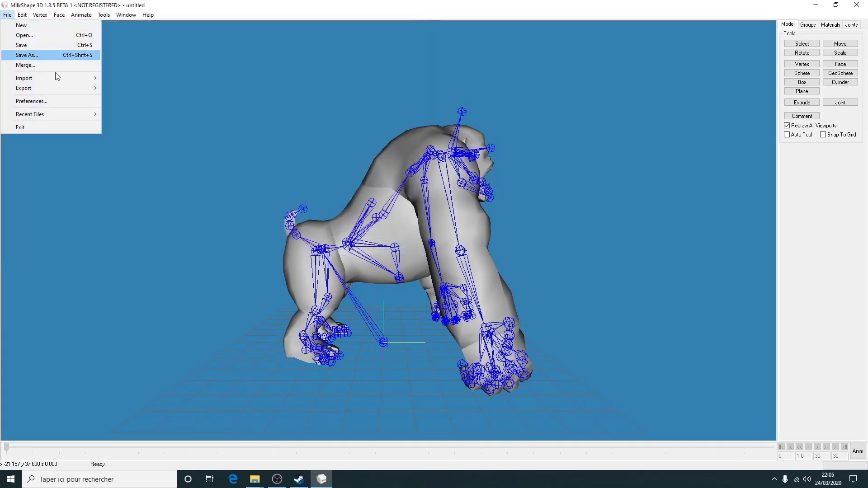
pyautogui.moveTo(80, 79)
pyautogui.click(147, 107)
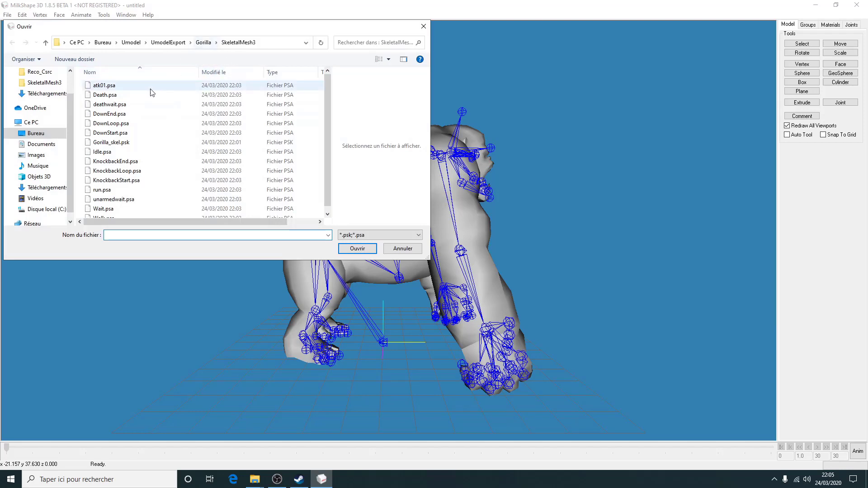
pyautogui.scroll(-1, 137, 177)
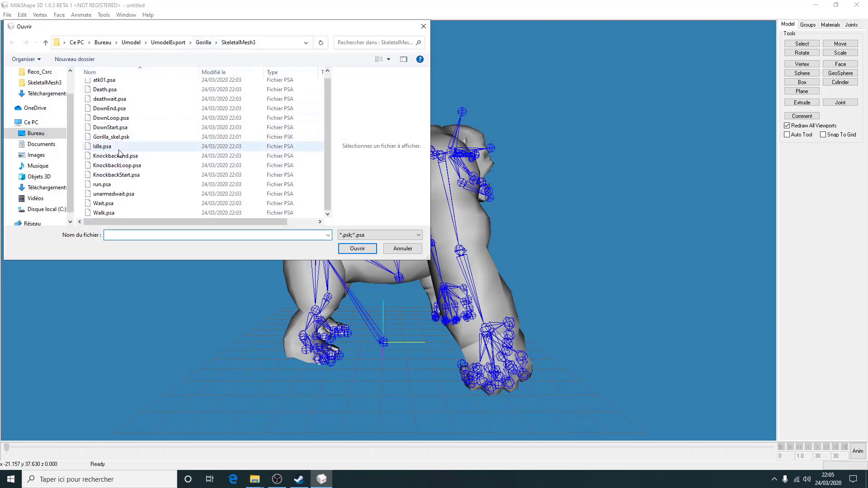
pyautogui.click(102, 147)
pyautogui.click(105, 204)
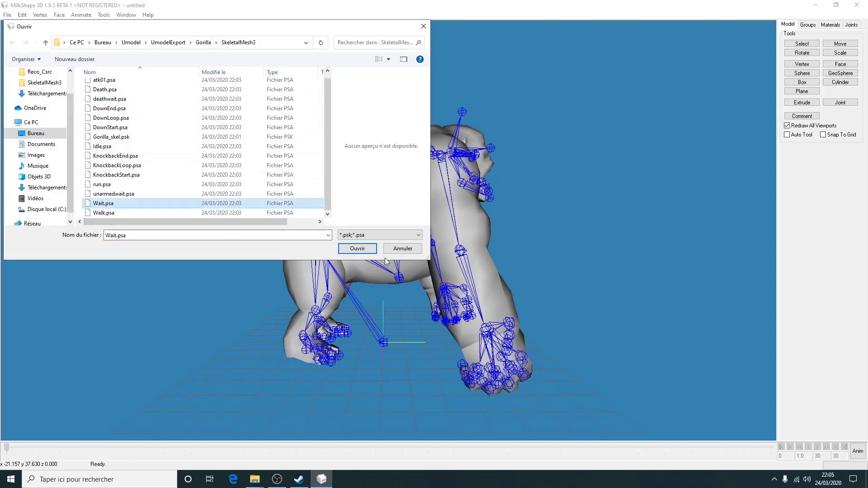
pyautogui.click(357, 249)
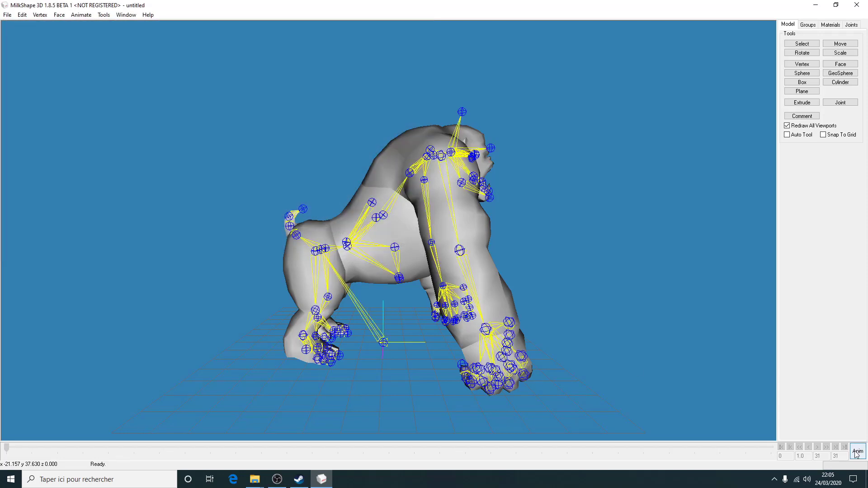
# Preview the gorilla's wait animation across its frames and from the front, then leave animation mode.
pyautogui.click(858, 448)
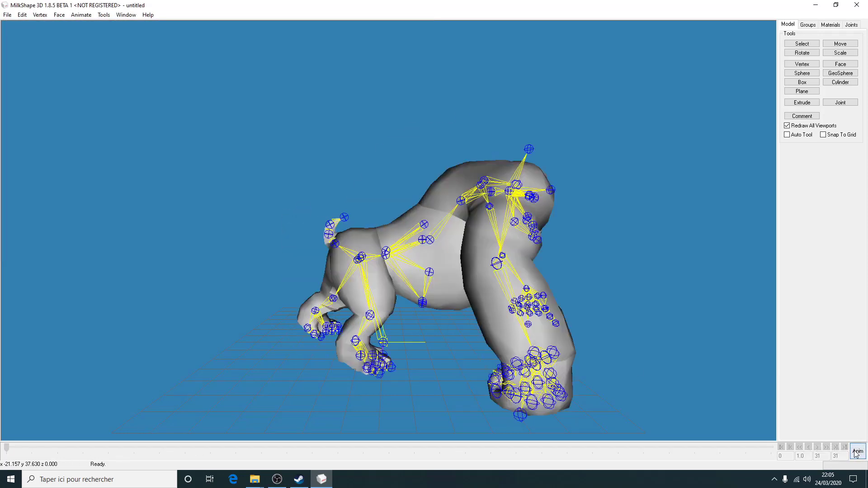
pyautogui.moveTo(7, 448); pyautogui.dragTo(699, 448)
pyautogui.click(491, 447)
pyautogui.moveTo(497, 424); pyautogui.dragTo(436, 246)
pyautogui.moveTo(494, 448); pyautogui.dragTo(3, 453)
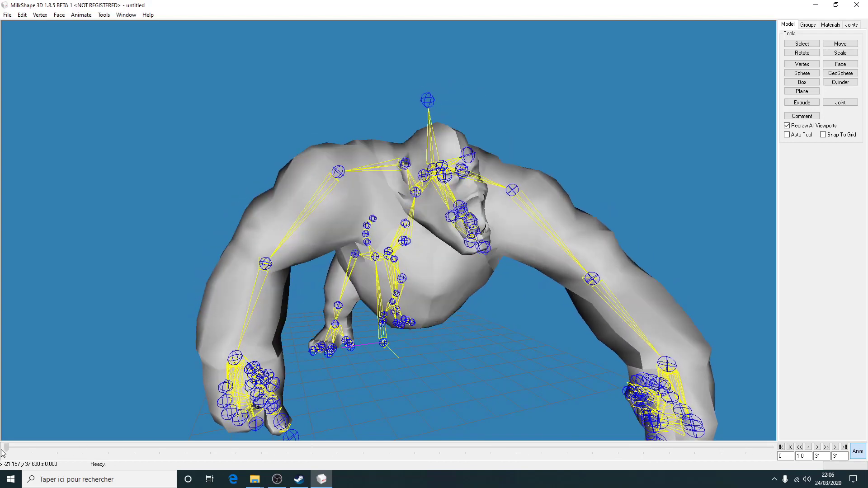
pyautogui.click(858, 450)
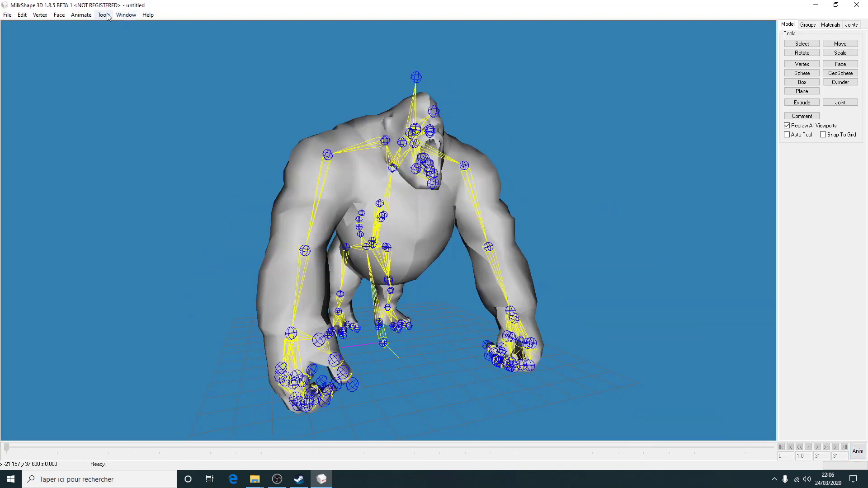
# Scale the gorilla mesh and skeleton down with the Scale All tool.
pyautogui.click(104, 15)
pyautogui.click(169, 371)
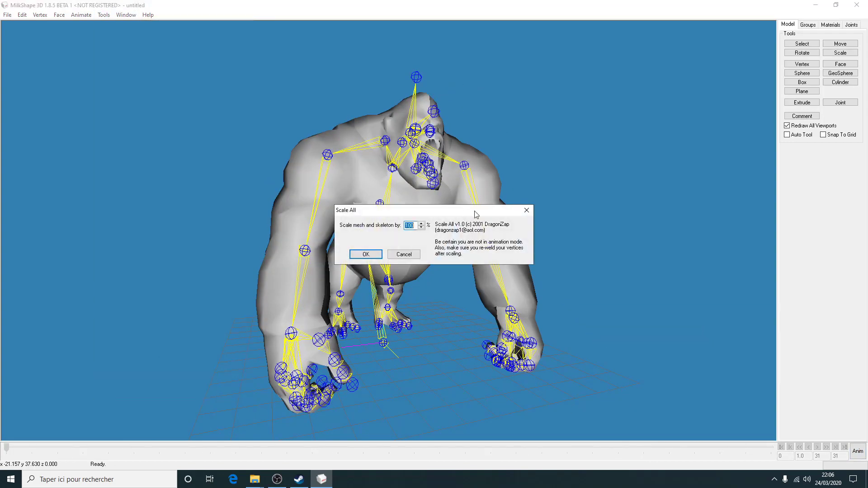
pyautogui.click(366, 255)
# Export the wait animation to the desktop in Serious Sam SKA format as idle.aa.
pyautogui.click(7, 15)
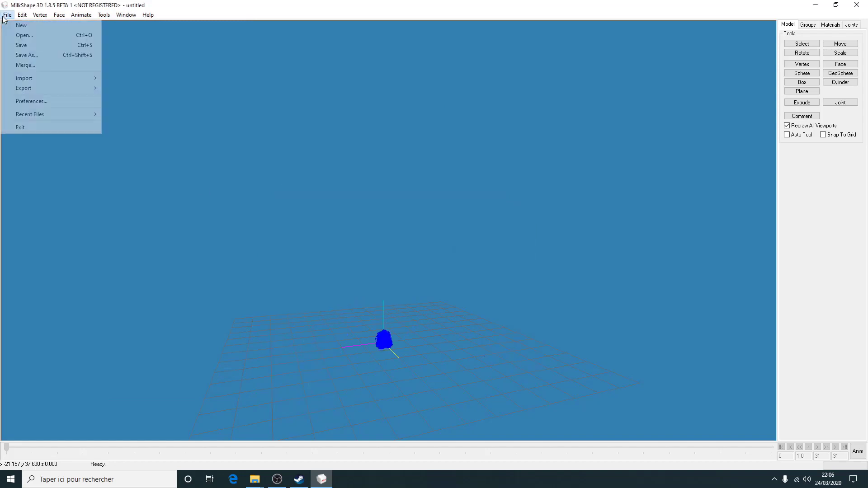
pyautogui.moveTo(83, 88)
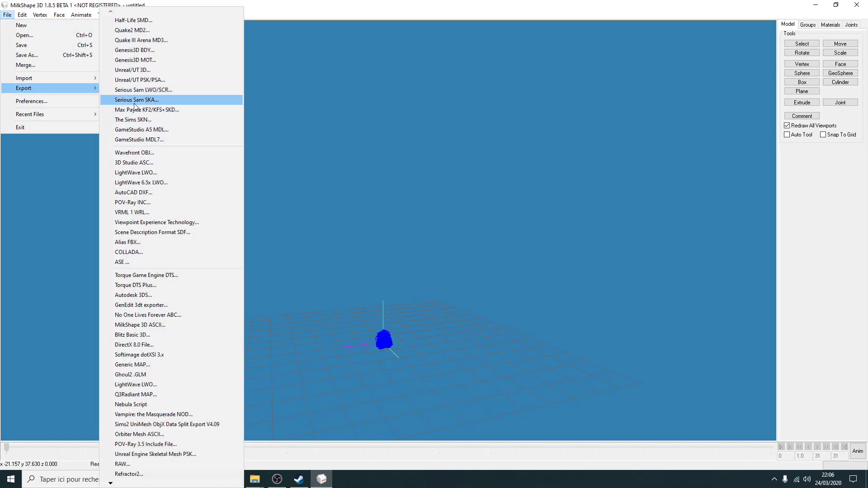
pyautogui.press('Escape')
pyautogui.click(149, 99)
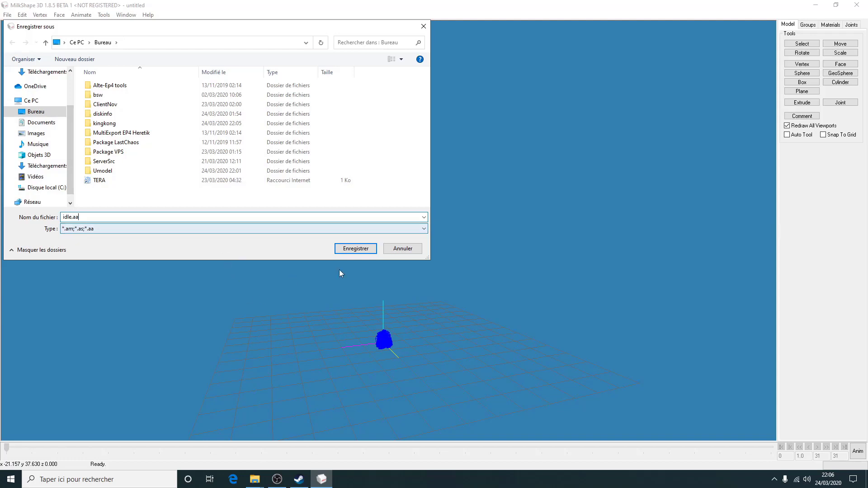
pyautogui.click(355, 250)
# Start a new empty scene, discarding the changes to the current model.
pyautogui.click(7, 15)
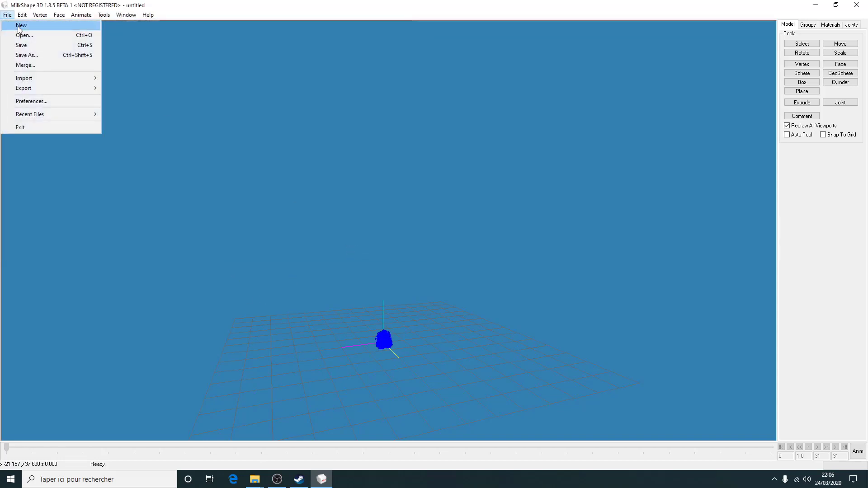
pyautogui.click(20, 25)
pyautogui.click(445, 270)
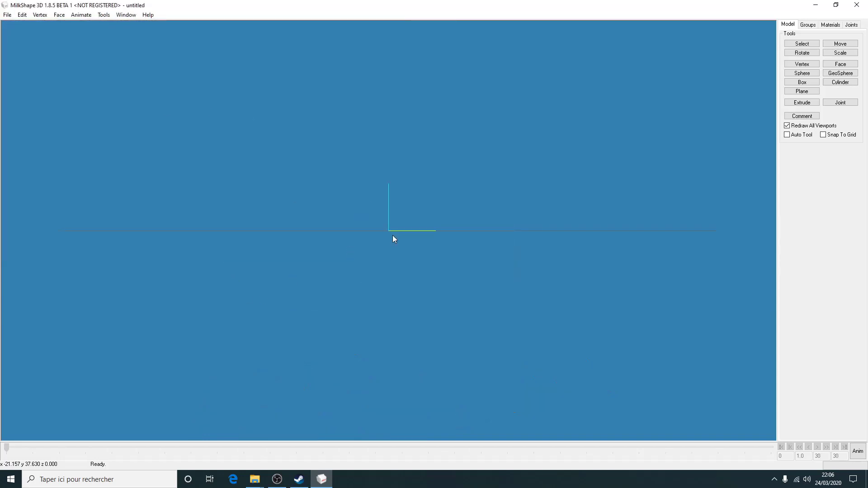
# Import the gorilla mesh Gorilla_skel.psk from the SkeletalMesh3 folder in Unreal/UT PSK/PSA format.
pyautogui.click(7, 15)
pyautogui.moveTo(68, 79)
pyautogui.click(153, 107)
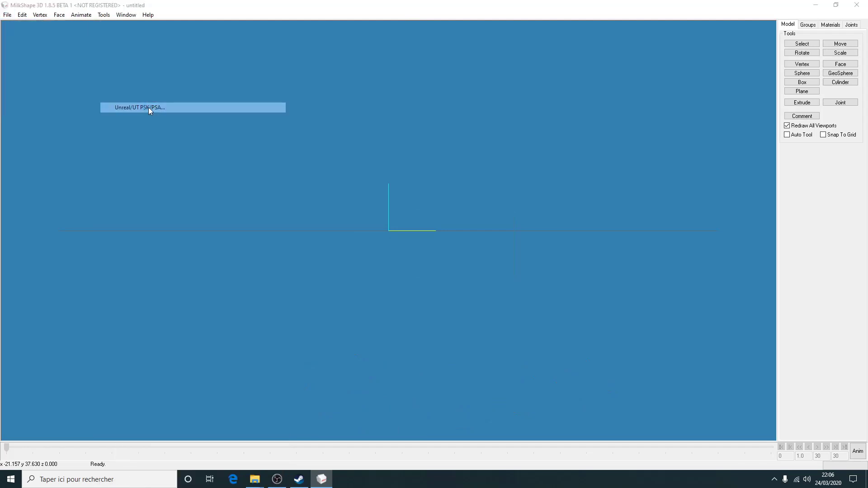
pyautogui.doubleClick(111, 142)
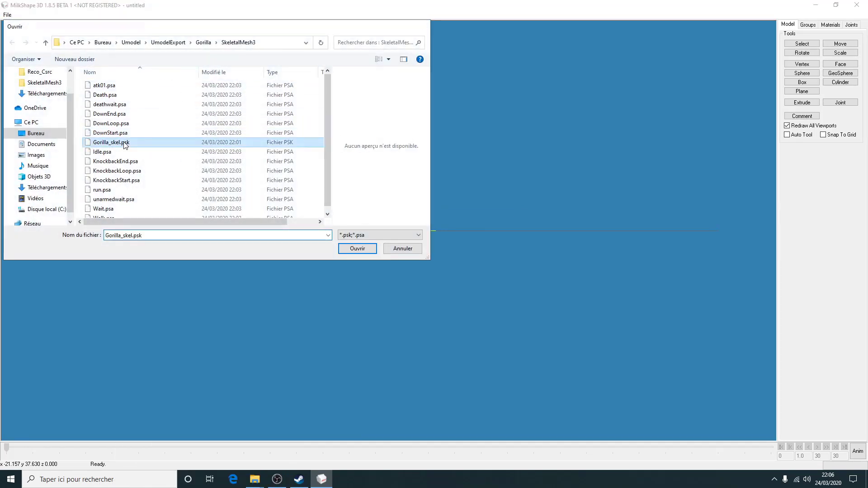
# Import the attack animation atk01.psa onto the gorilla in Unreal/UT PSK/PSA format.
pyautogui.click(7, 15)
pyautogui.moveTo(84, 81)
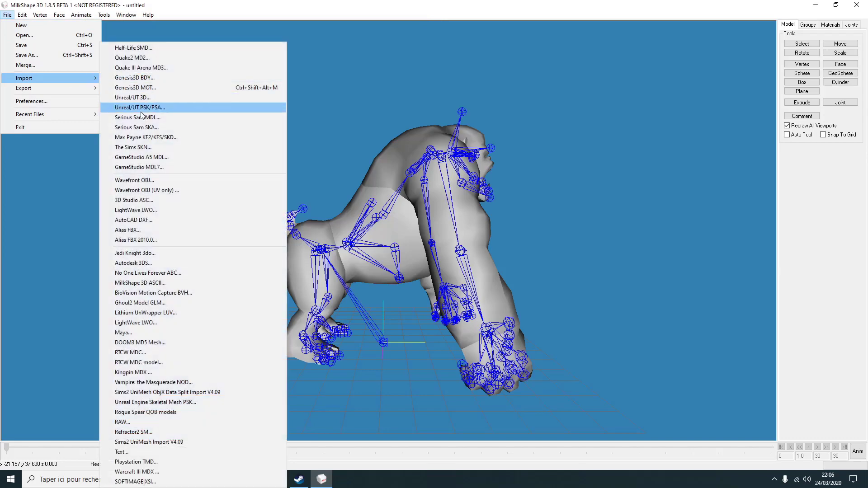
pyautogui.click(140, 108)
pyautogui.click(100, 86)
pyautogui.doubleClick(100, 86)
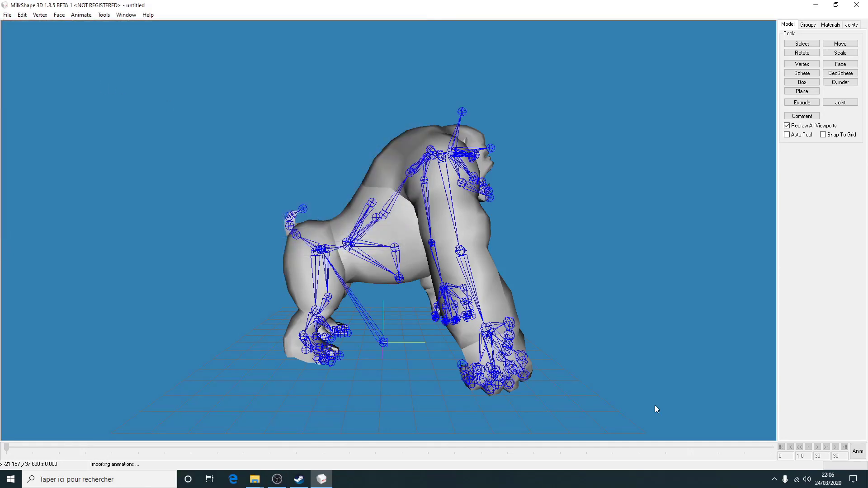
# Preview the gorilla's attack animation in animation mode, then leave that mode.
pyautogui.click(857, 452)
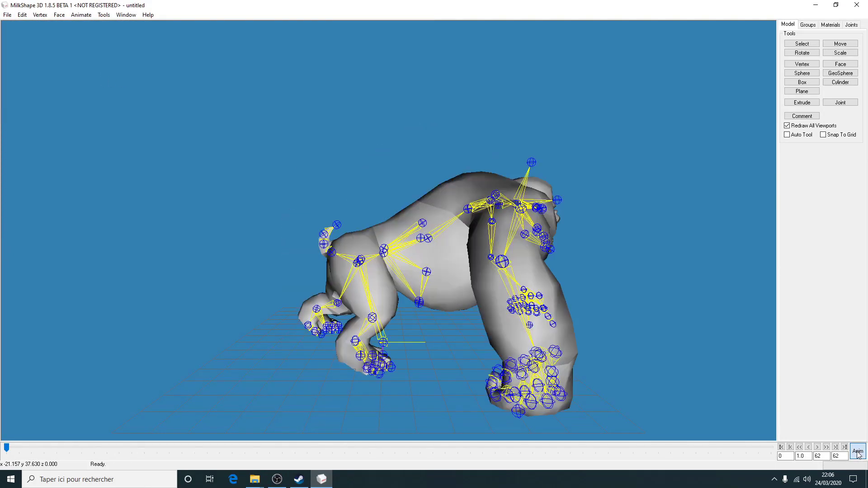
pyautogui.moveTo(10, 449)
pyautogui.mouseDown()
pyautogui.moveTo(708, 448)
pyautogui.moveTo(1, 443)
pyautogui.mouseUp()
pyautogui.click(857, 451)
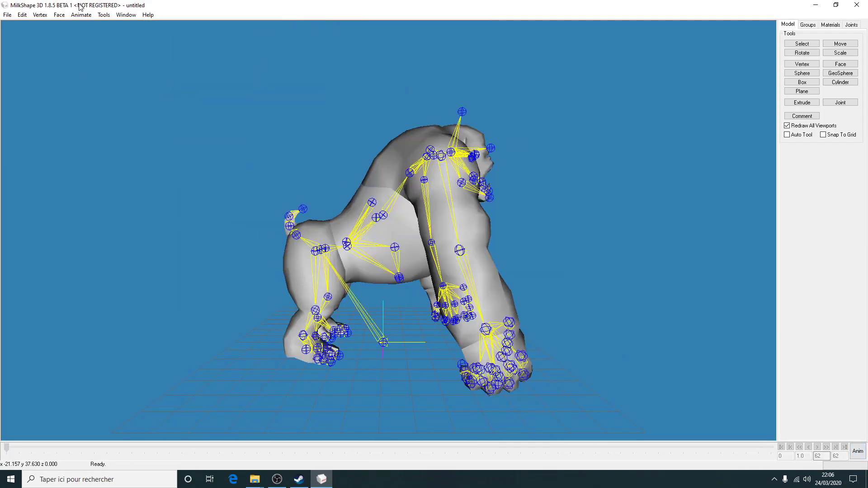
# Scale down the mesh and skeleton of the gorilla carrying the attack animation with the Scale All tool.
pyautogui.click(102, 13)
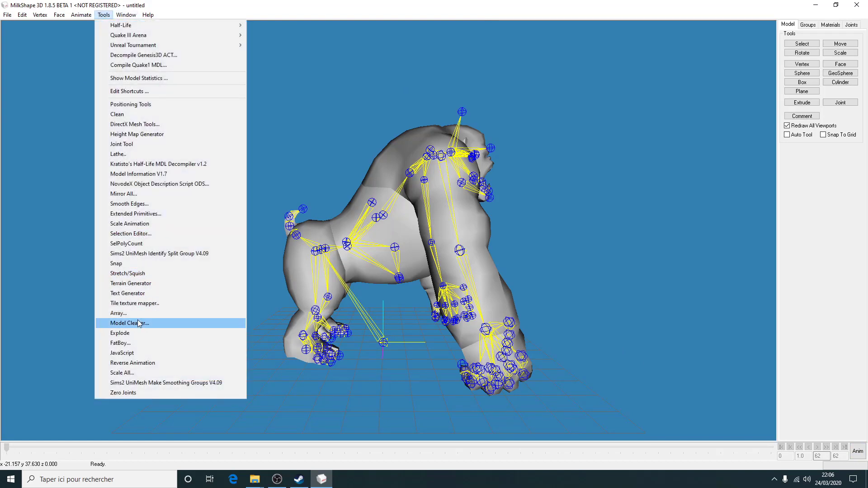
pyautogui.click(123, 373)
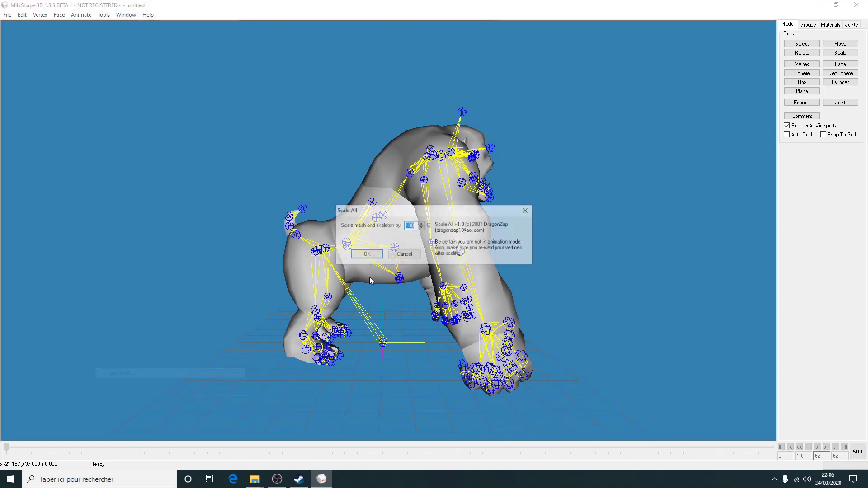
pyautogui.click(364, 254)
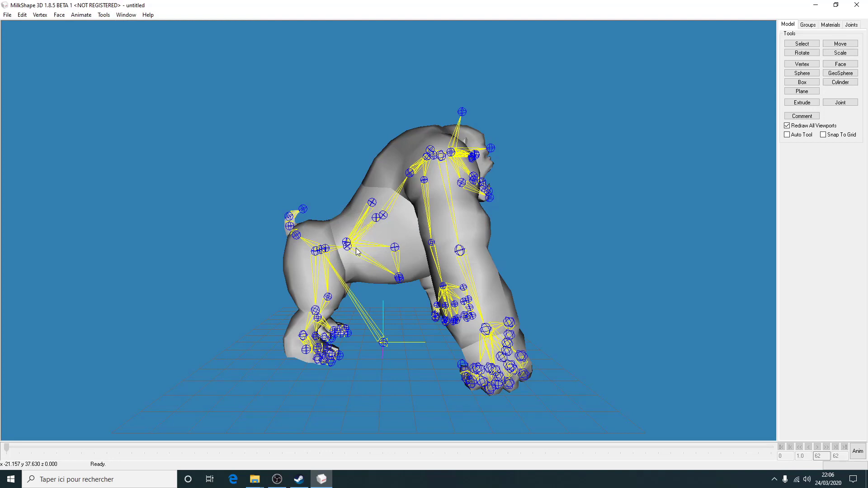
# Export the attack animation to the desktop in Serious Sam SKA format as attaque.aa.
pyautogui.click(7, 15)
pyautogui.moveTo(88, 91)
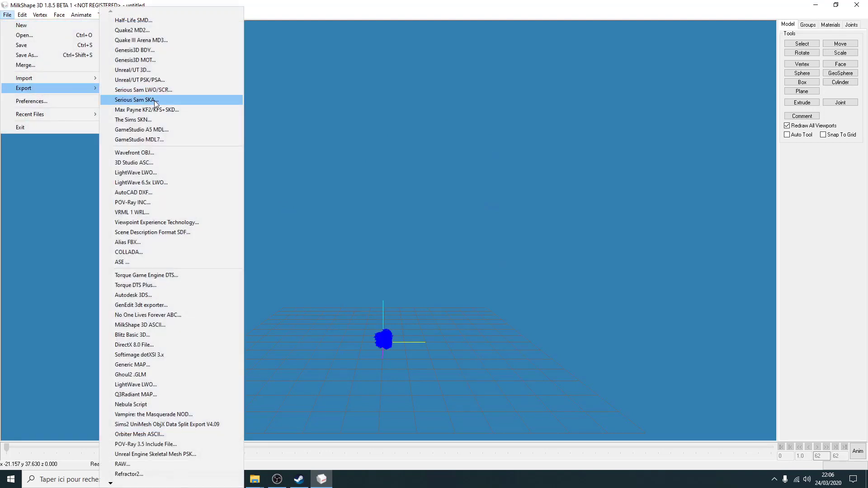
pyautogui.click(155, 99)
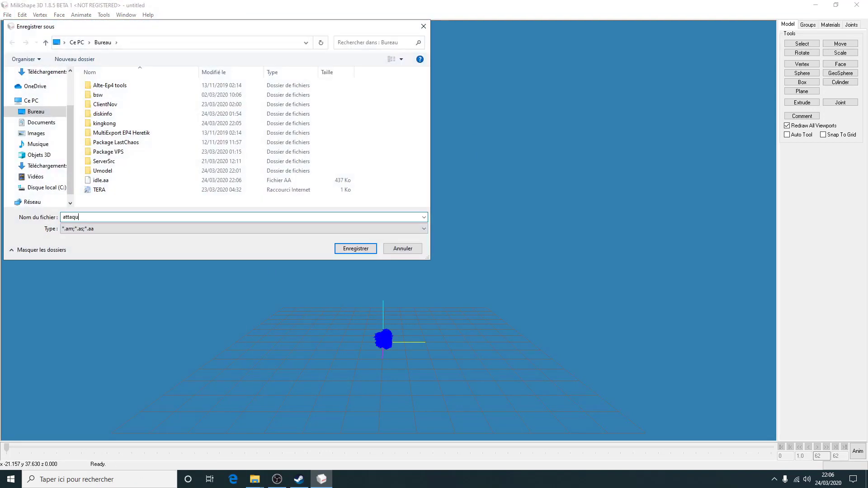
pyautogui.click(353, 252)
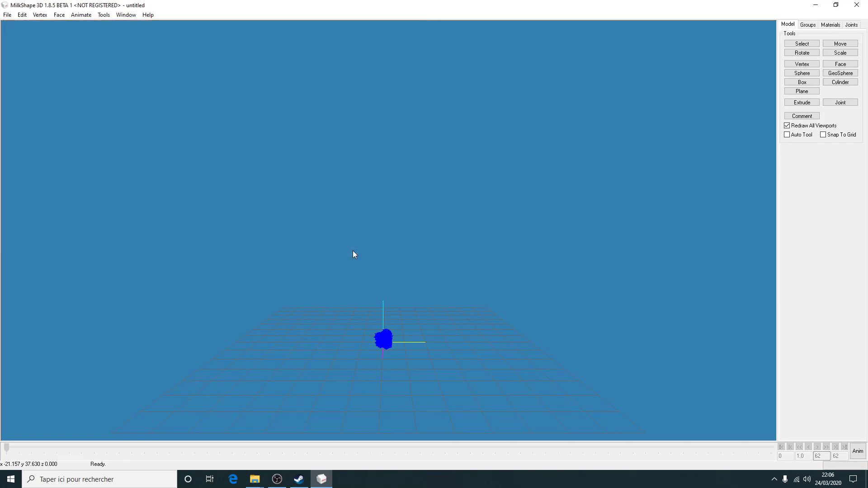
# Start a new empty scene without saving the attack animation model.
pyautogui.click(7, 15)
pyautogui.click(18, 33)
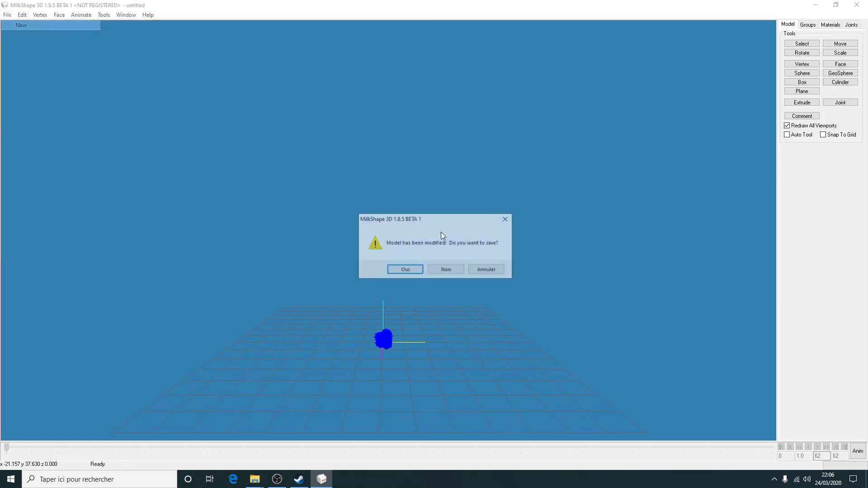
pyautogui.click(443, 270)
# Import Gorilla_skel.psk into the empty scene in Unreal/UT PSK/PSA format.
pyautogui.click(7, 15)
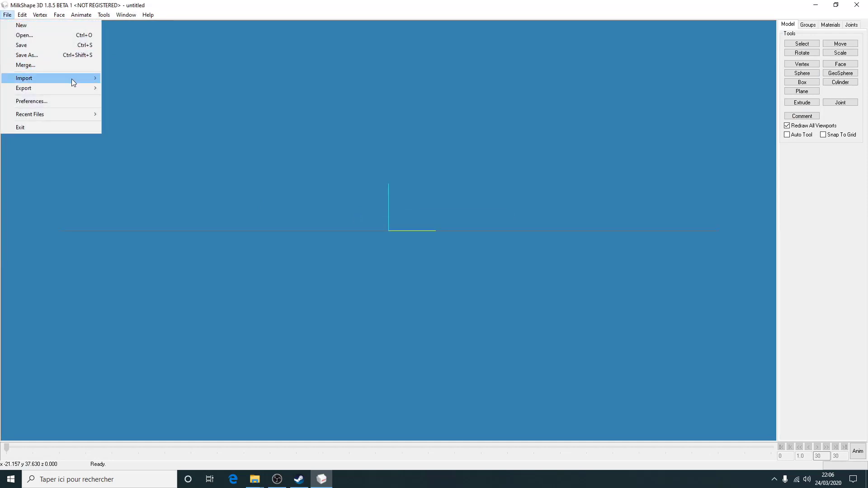
pyautogui.moveTo(72, 78)
pyautogui.click(143, 107)
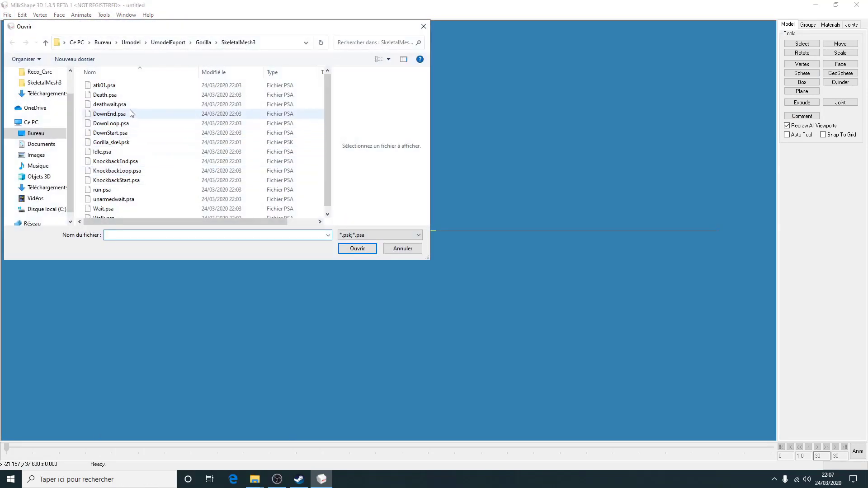
pyautogui.doubleClick(149, 143)
# Import the death animation Death.psa onto the gorilla in Unreal/UT PSK/PSA format.
pyautogui.click(7, 15)
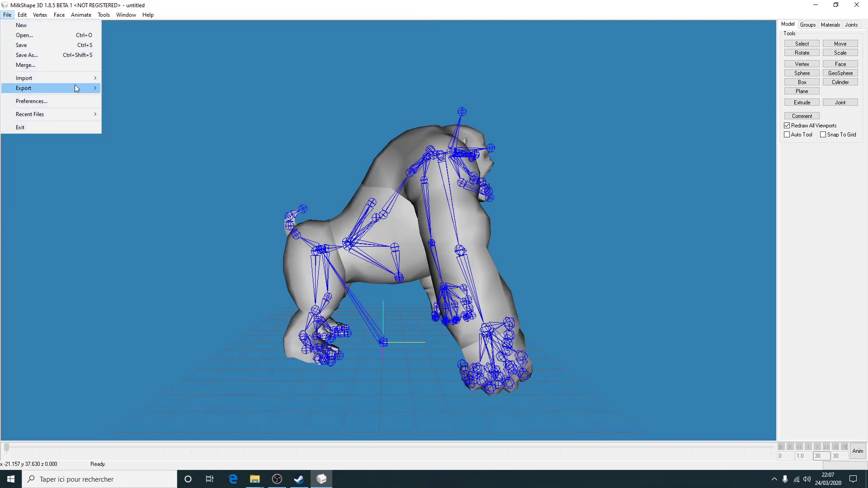
pyautogui.moveTo(77, 79)
pyautogui.click(143, 108)
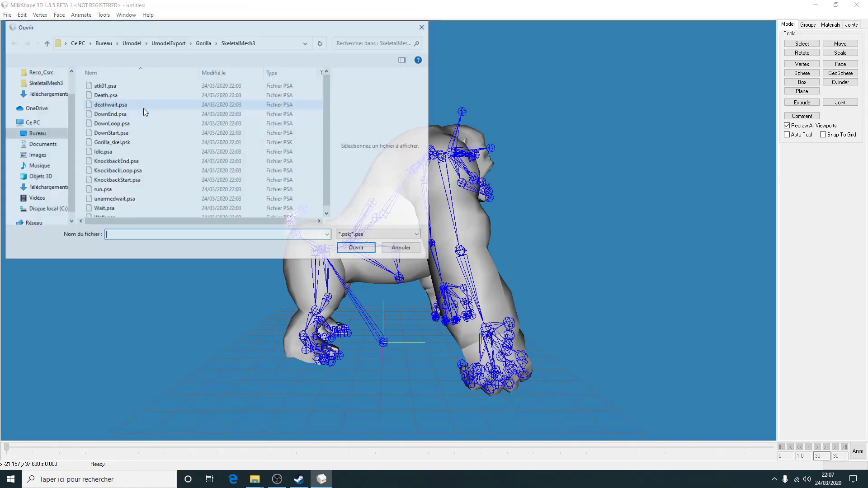
pyautogui.doubleClick(108, 93)
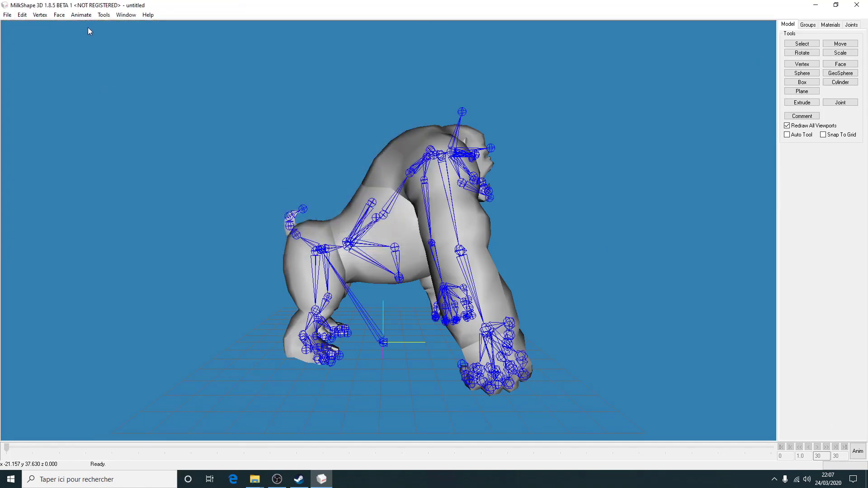
# Scale down the mesh and skeleton of the gorilla carrying the death animation with the Scale All tool.
pyautogui.click(103, 15)
pyautogui.click(121, 373)
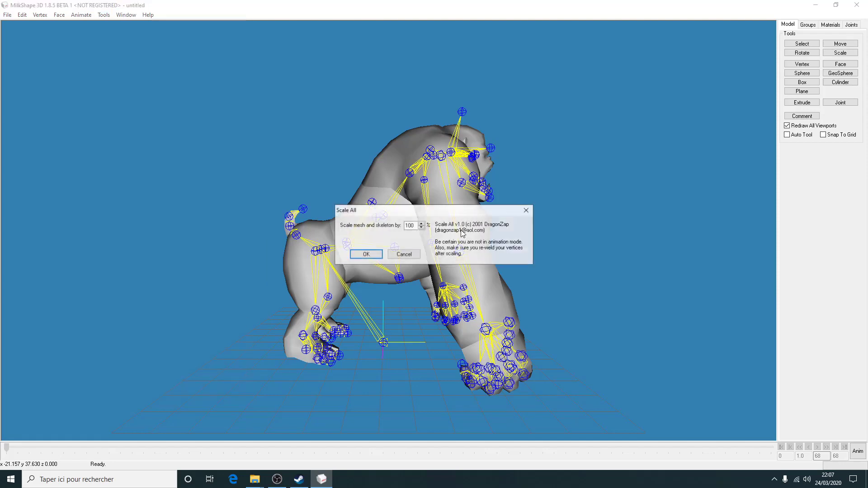
pyautogui.click(365, 255)
# Export the death animation to the desktop in Serious Sam SKA format as mort.aa.
pyautogui.click(7, 14)
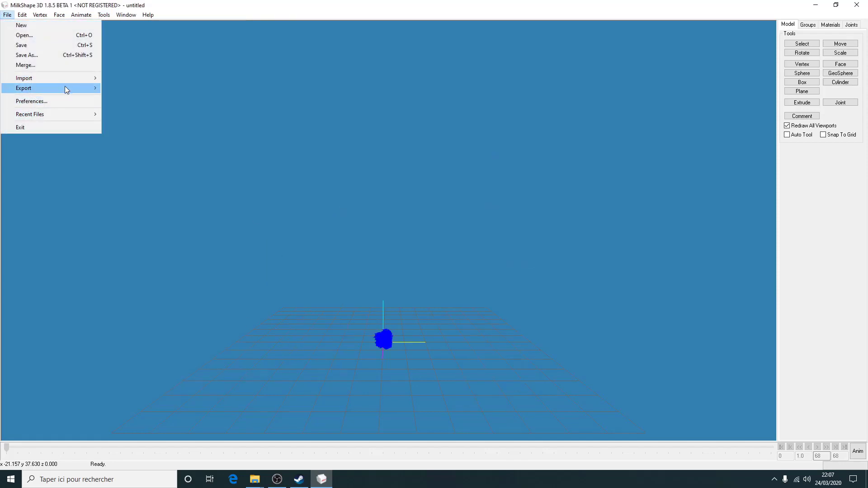
pyautogui.moveTo(66, 90)
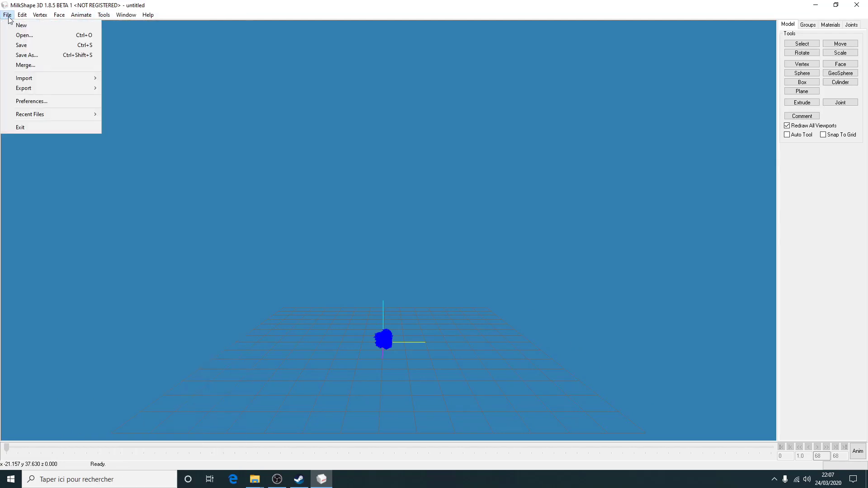
pyautogui.click(176, 100)
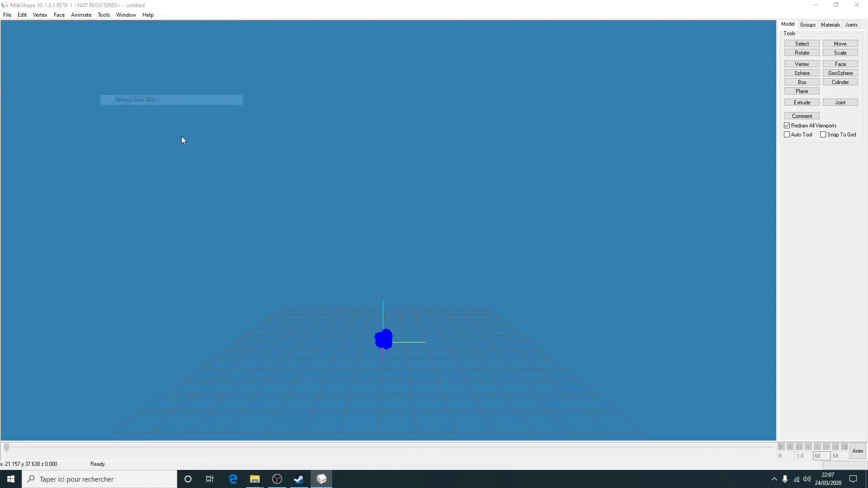
pyautogui.write('mort.aa')
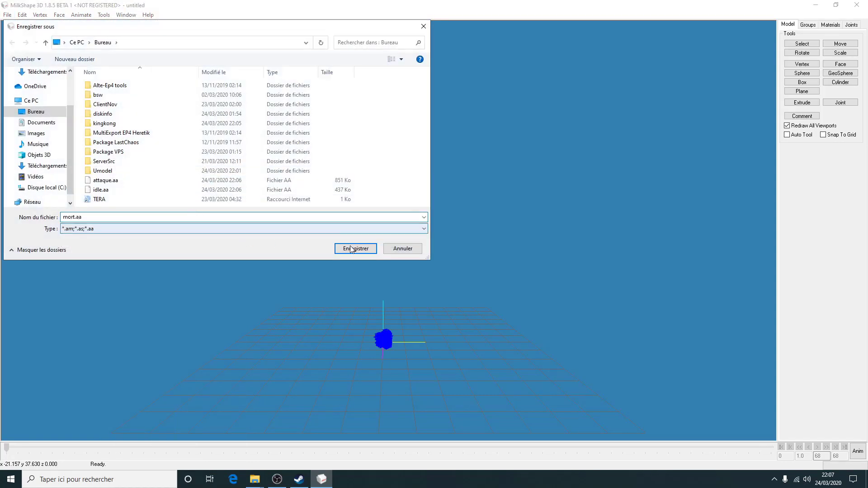
pyautogui.click(352, 249)
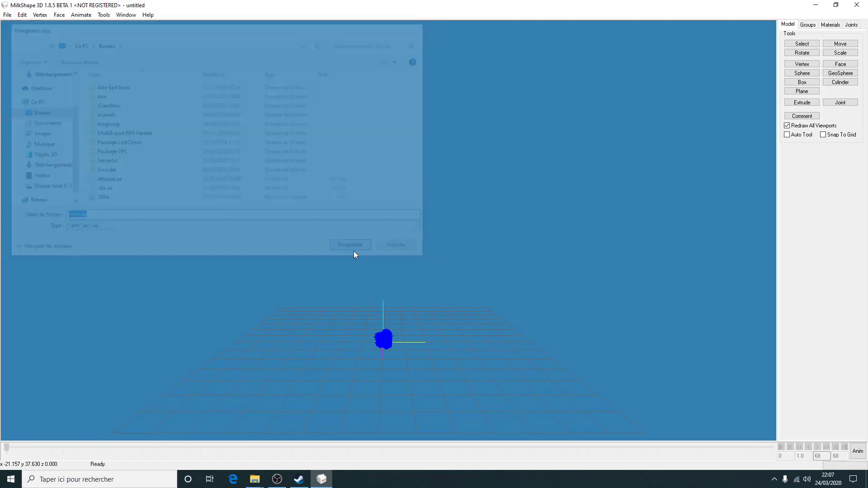
# Start a new empty scene without saving the death animation model.
pyautogui.click(8, 14)
pyautogui.click(16, 126)
pyautogui.click(440, 270)
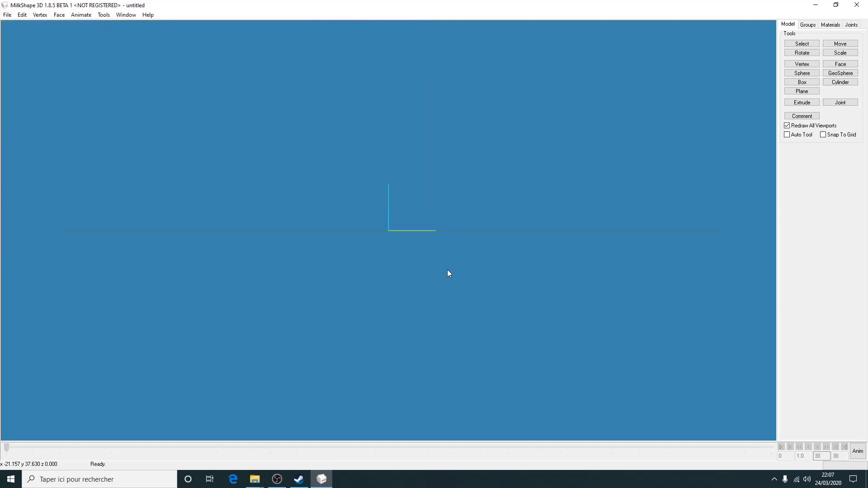
# Import the Gorilla_skel.psk mesh and skeleton again in Unreal/UT PSK/PSA format.
pyautogui.click(8, 16)
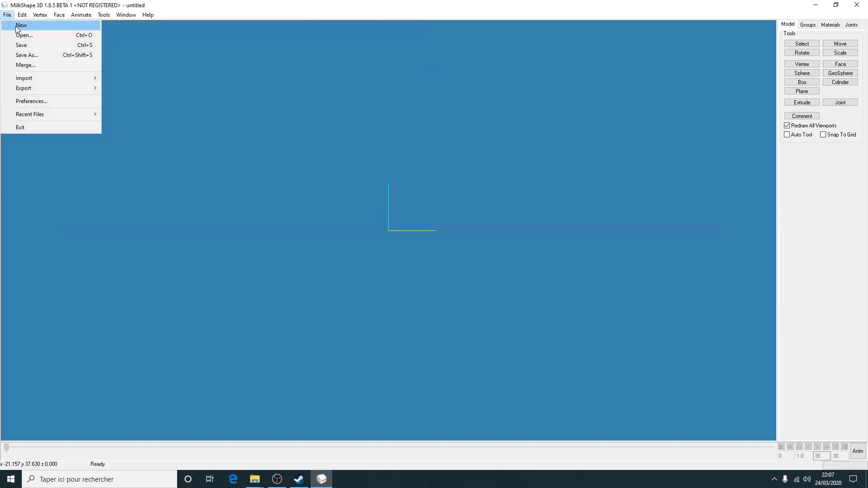
pyautogui.moveTo(89, 80)
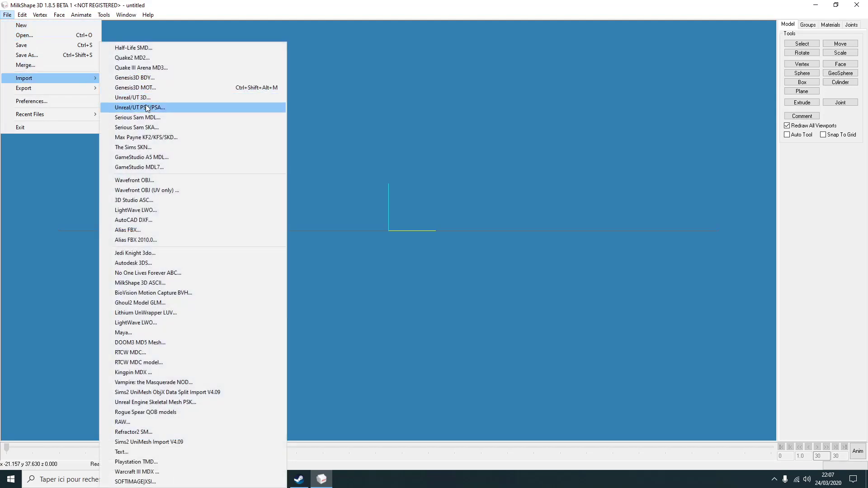
pyautogui.click(145, 108)
pyautogui.doubleClick(114, 144)
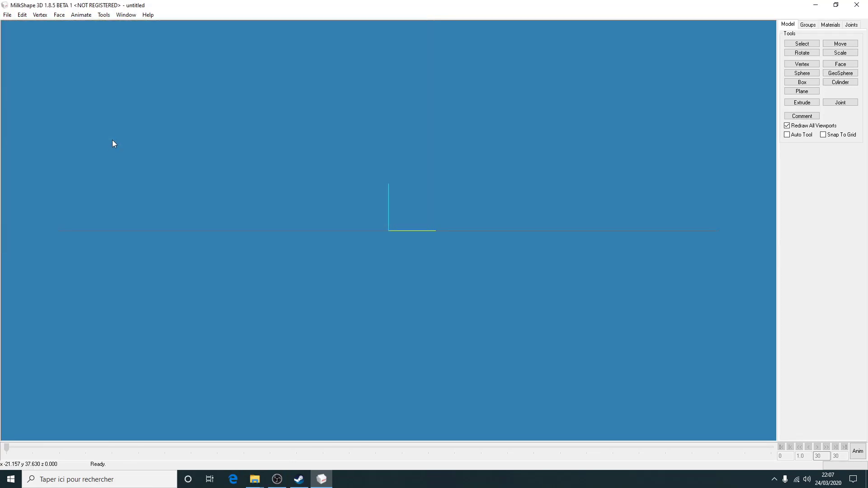
# Import the Idle.psa animation onto the gorilla in Unreal/UT PSK/PSA format.
pyautogui.click(7, 15)
pyautogui.moveTo(27, 79)
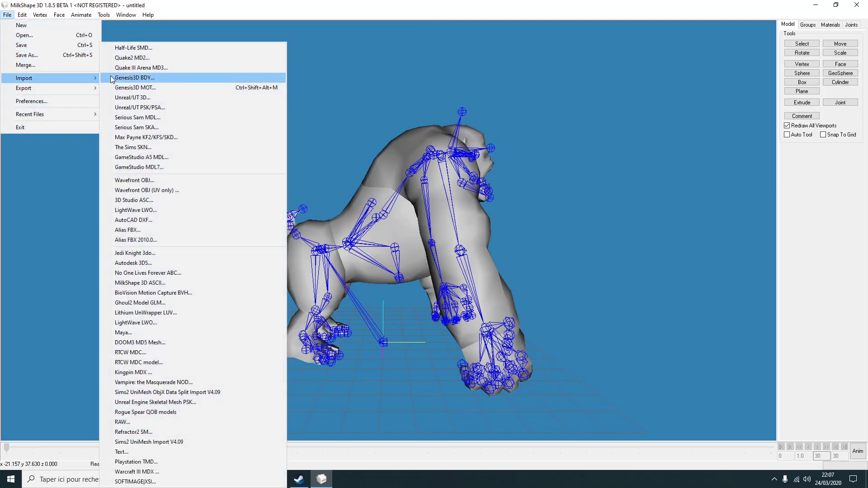
pyautogui.click(151, 108)
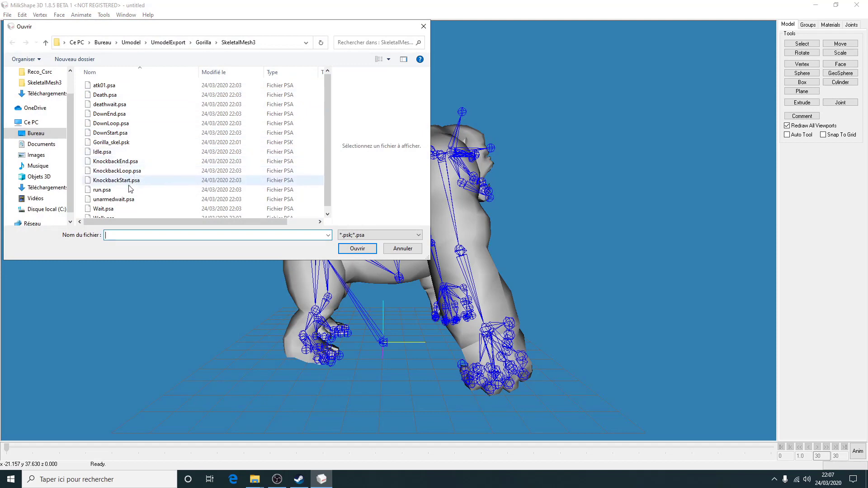
pyautogui.click(118, 142)
pyautogui.scroll(-1, 118, 194)
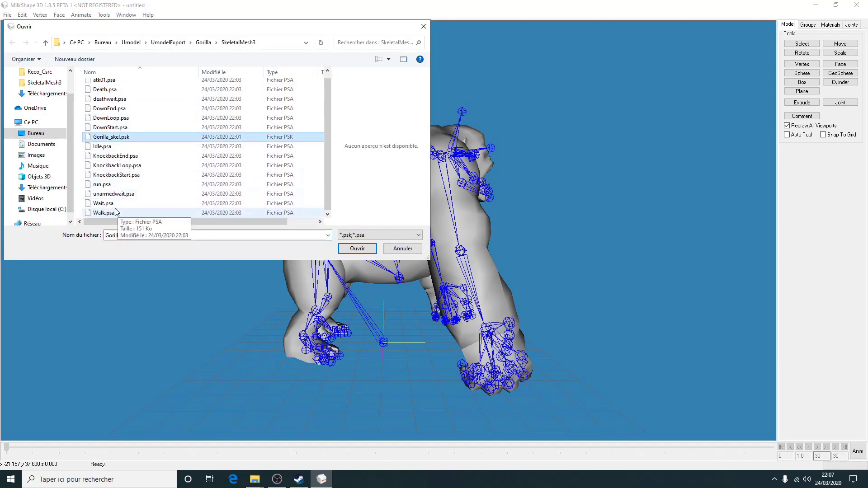
pyautogui.click(118, 196)
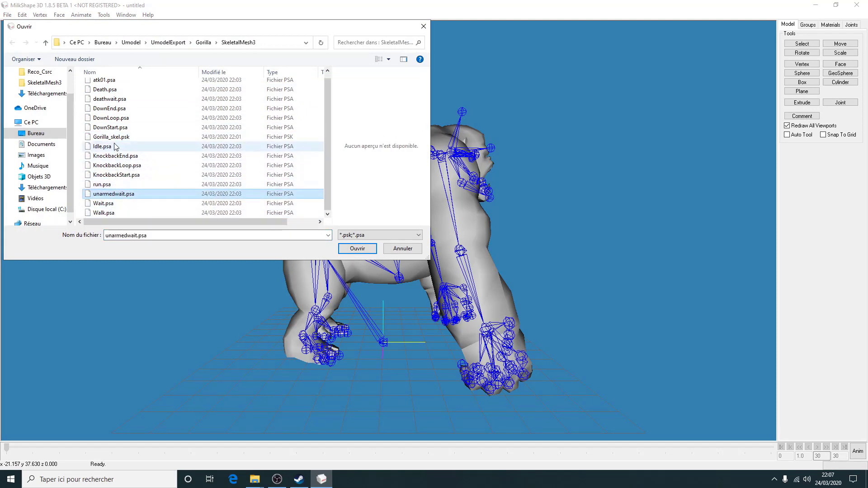
pyautogui.click(116, 131)
pyautogui.click(119, 109)
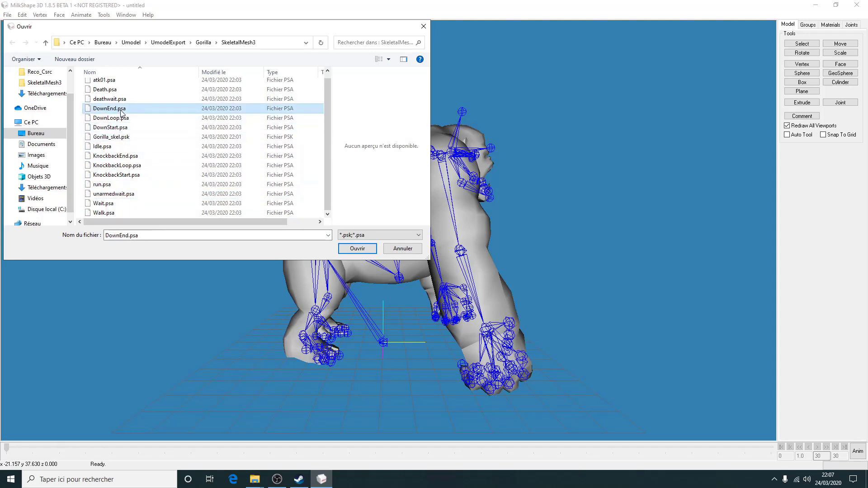
pyautogui.scroll(1, 136, 119)
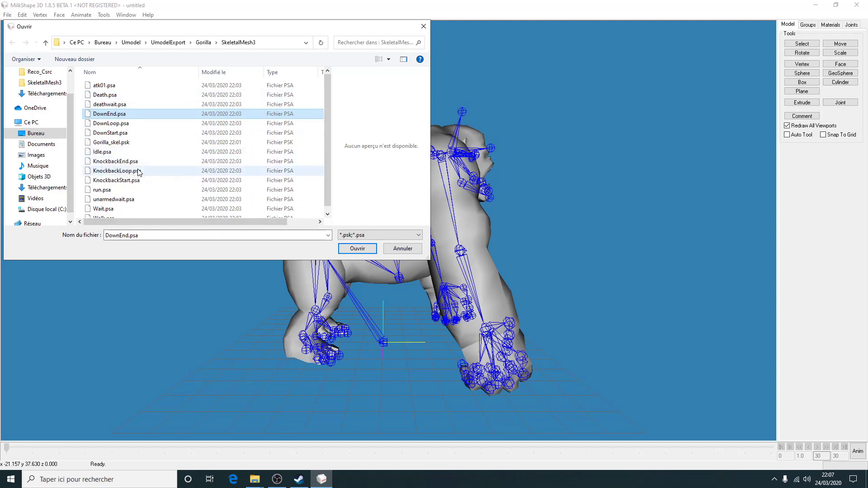
pyautogui.click(117, 153)
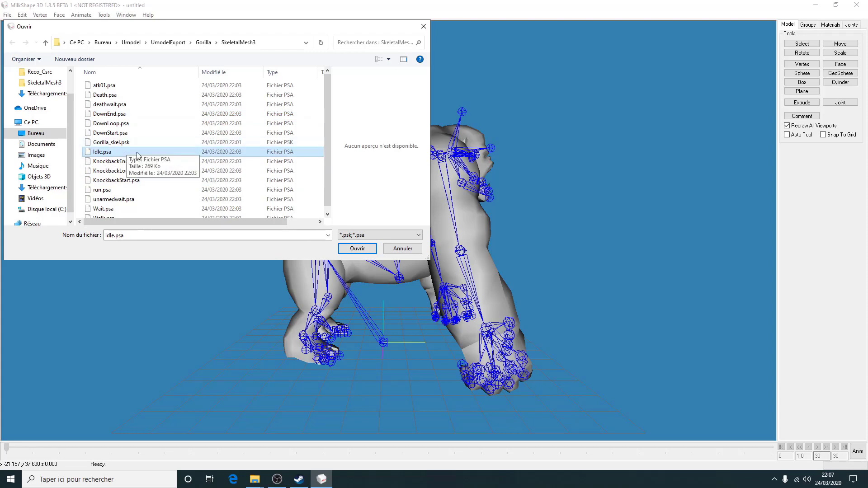
pyautogui.click(358, 248)
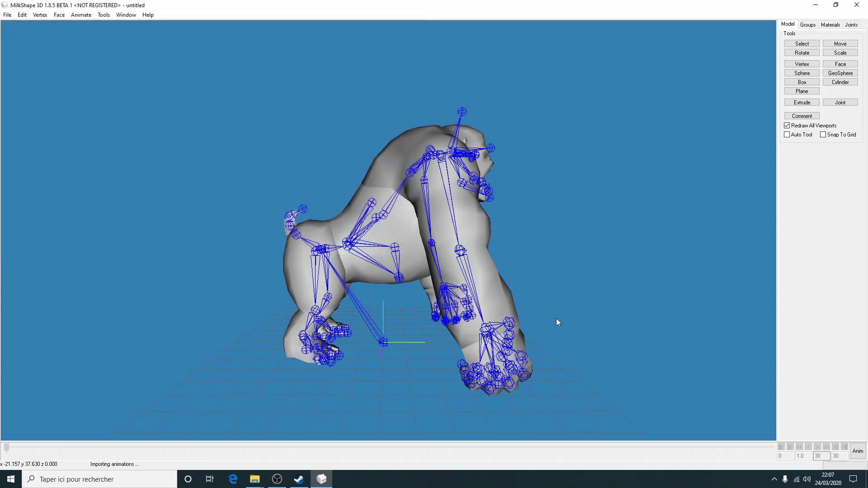
# Preview the idle animation by scrubbing to frame 22, and leave animation mode.
pyautogui.click(859, 452)
pyautogui.click(852, 454)
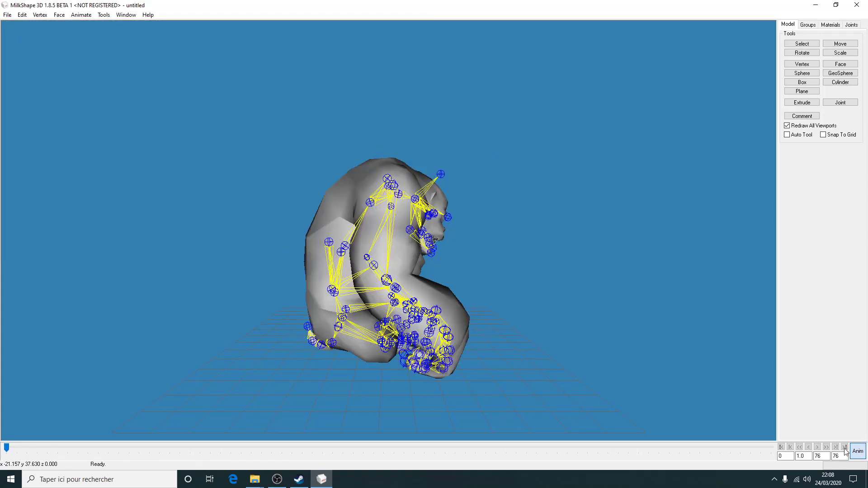
pyautogui.click(10, 451)
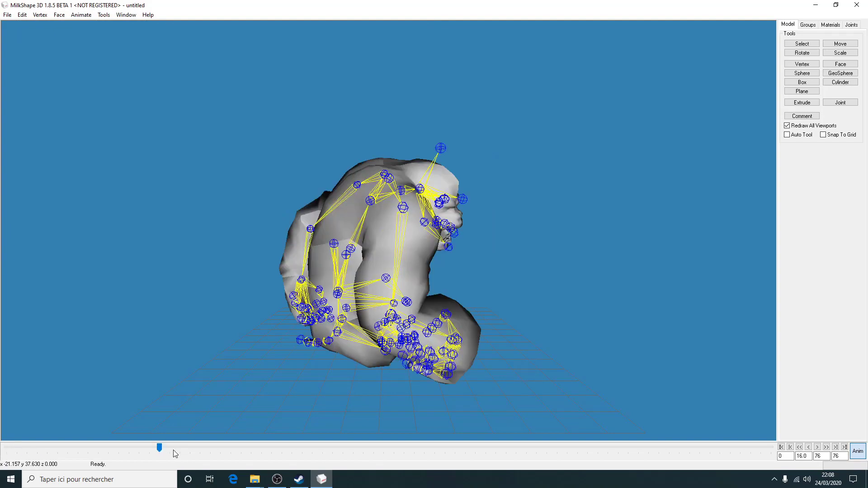
pyautogui.moveTo(159, 450); pyautogui.dragTo(215, 437)
pyautogui.click(859, 452)
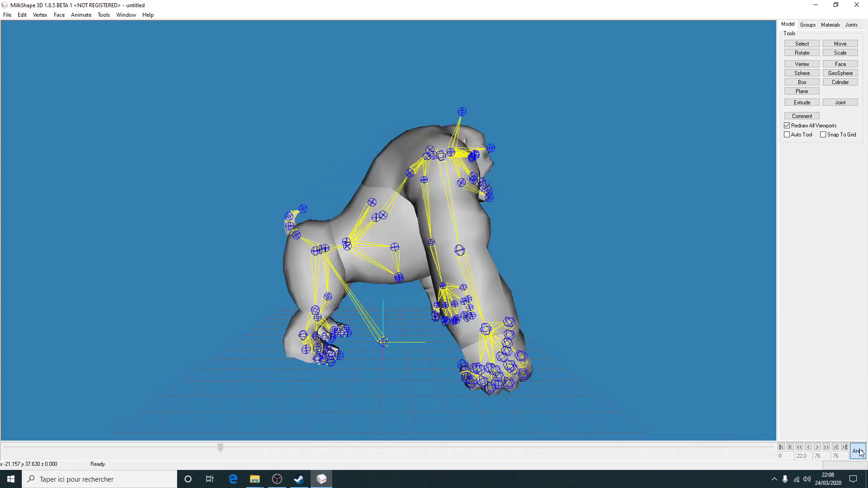
# Scale down the mesh and skeleton of the gorilla carrying the idle animation with the Scale All tool.
pyautogui.click(104, 14)
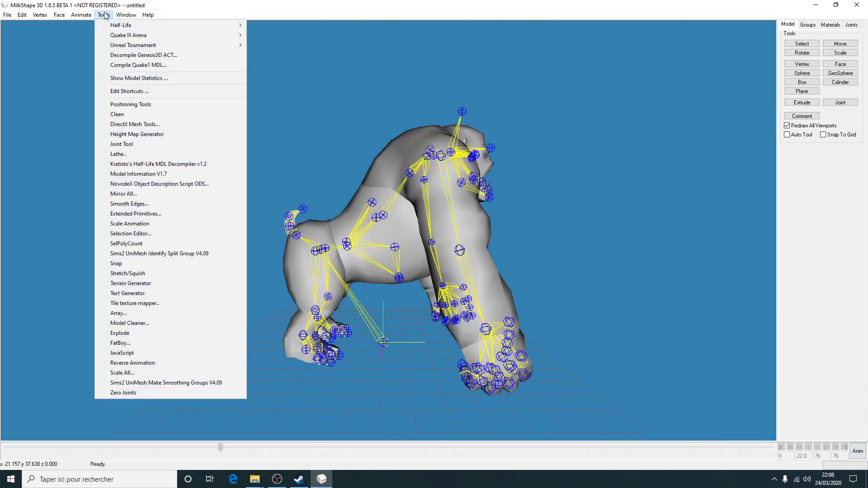
pyautogui.click(181, 373)
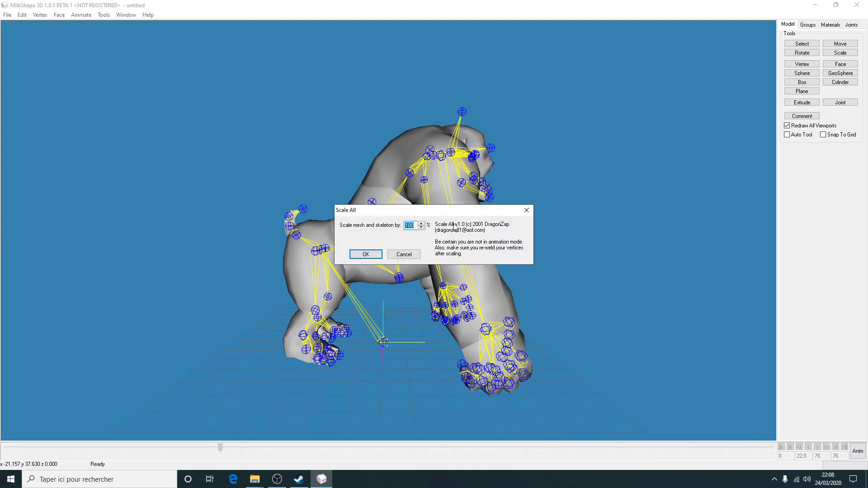
pyautogui.click(367, 255)
# Export the idle animation to the desktop in Serious Sam SKA format, overwriting the existing idle.aa.
pyautogui.click(7, 15)
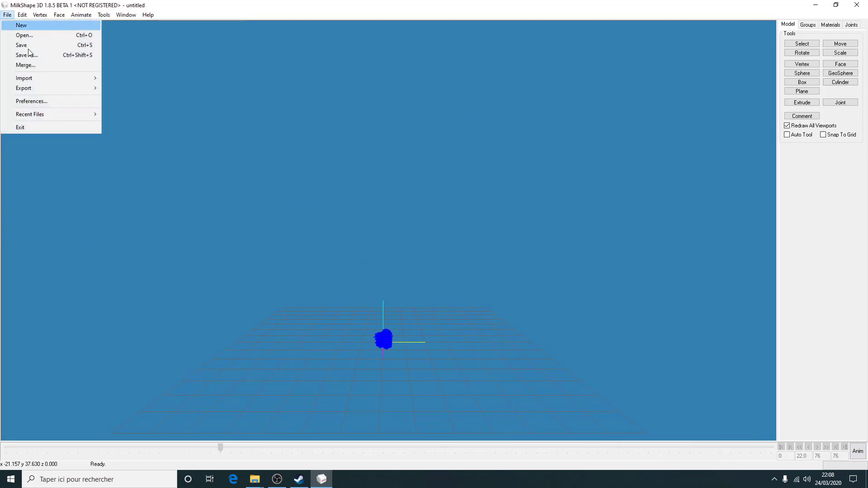
pyautogui.moveTo(56, 87)
pyautogui.click(138, 110)
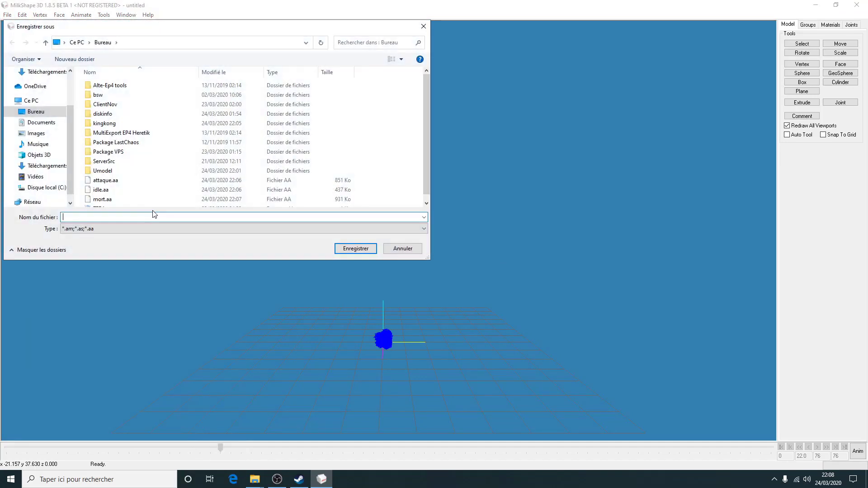
pyautogui.scroll(-1, 136, 192)
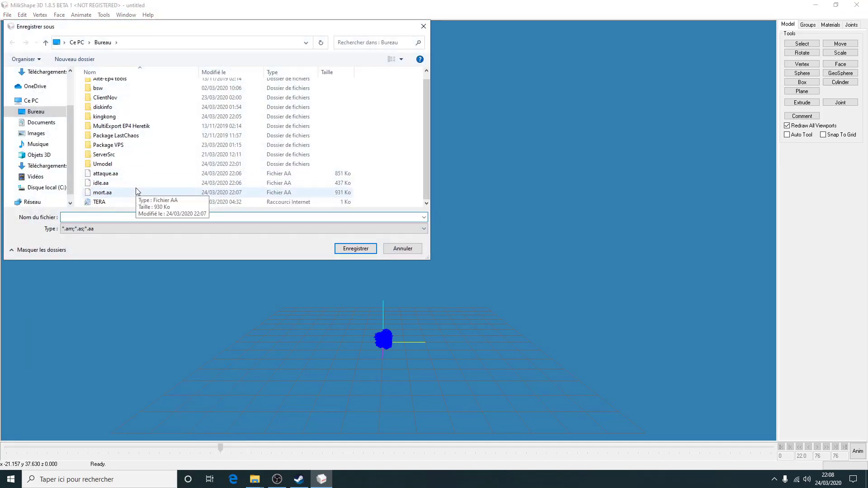
pyautogui.click(100, 184)
pyautogui.click(211, 219)
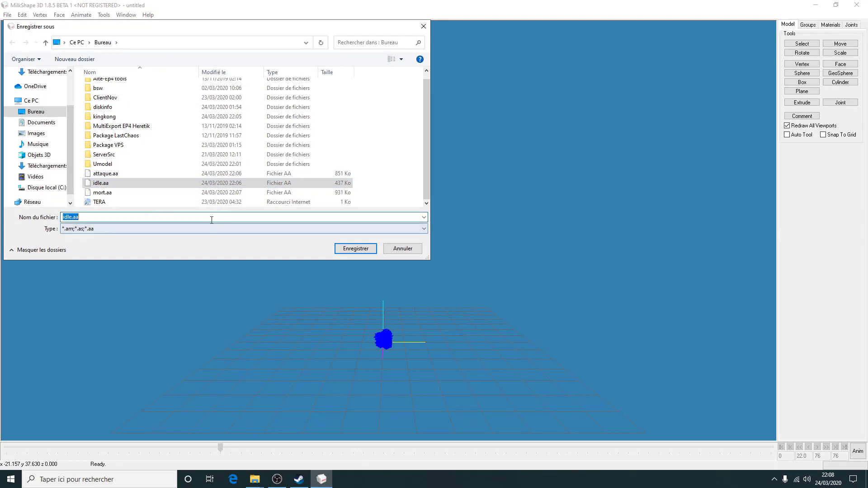
pyautogui.click(357, 248)
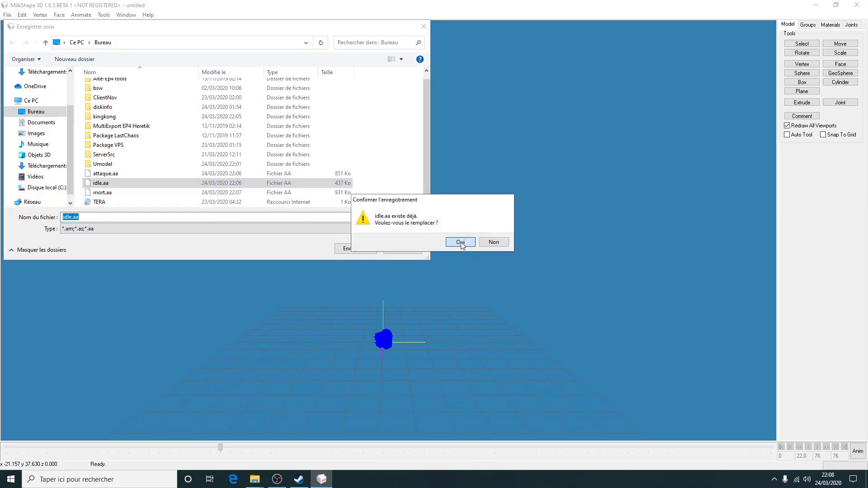
pyautogui.click(460, 243)
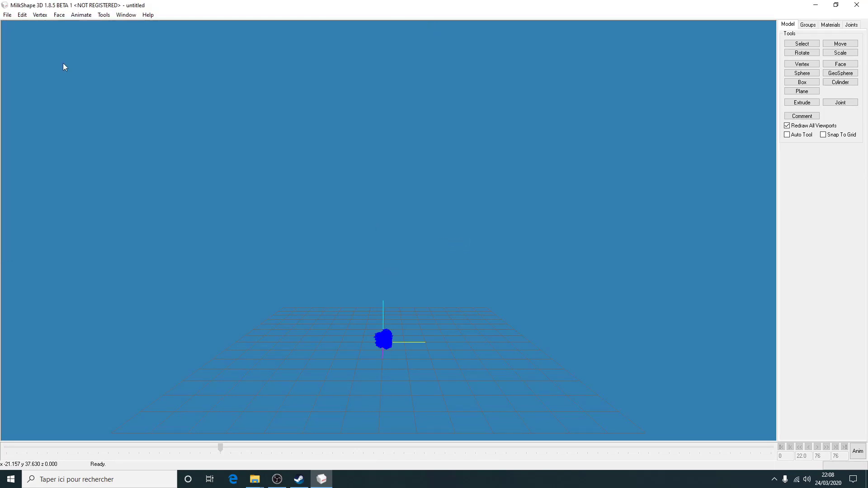
# Start a new empty scene without saving the idle animation model.
pyautogui.click(7, 16)
pyautogui.click(16, 127)
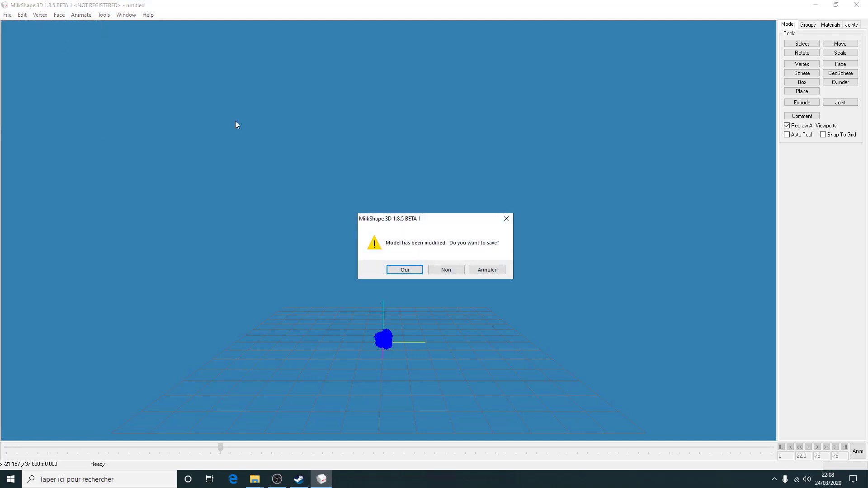
pyautogui.click(443, 271)
# Import the Gorilla_skel.psk mesh and skeleton in Unreal/UT PSK/PSA format.
pyautogui.click(7, 15)
pyautogui.moveTo(63, 77)
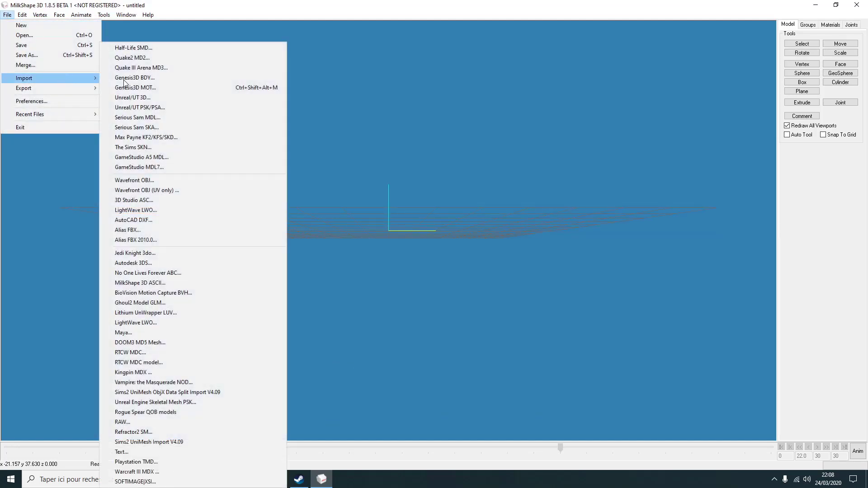
pyautogui.click(155, 106)
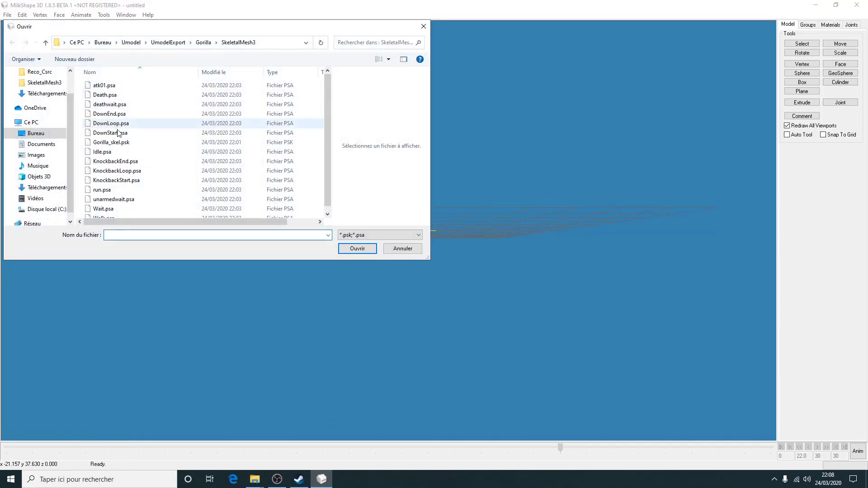
pyautogui.doubleClick(110, 142)
# Import the deathwait.psa animation onto the gorilla in Unreal/UT PSK/PSA format.
pyautogui.click(8, 15)
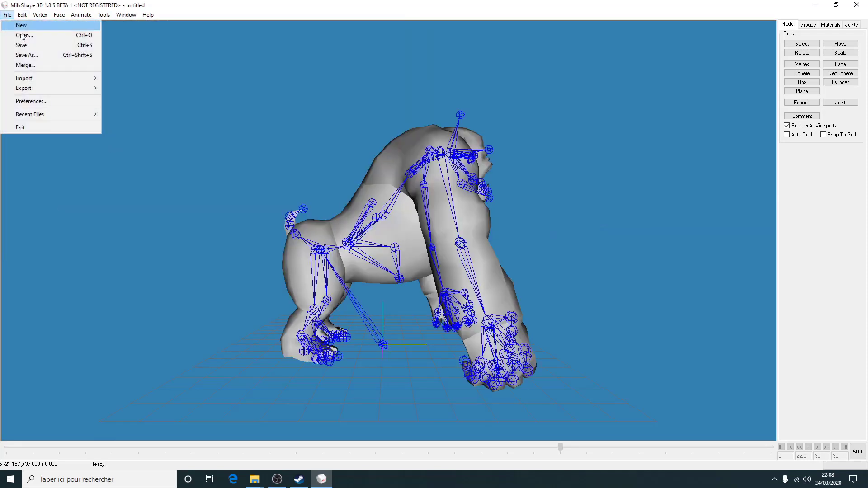
pyautogui.moveTo(93, 79)
pyautogui.click(159, 107)
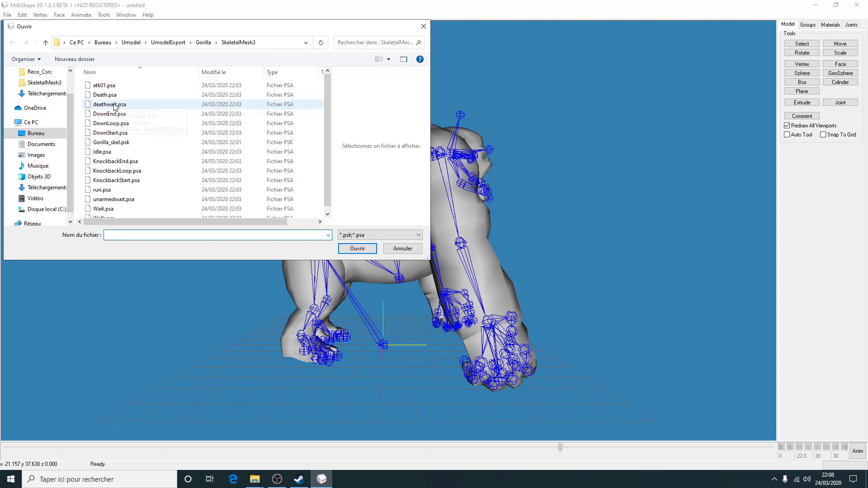
pyautogui.click(114, 105)
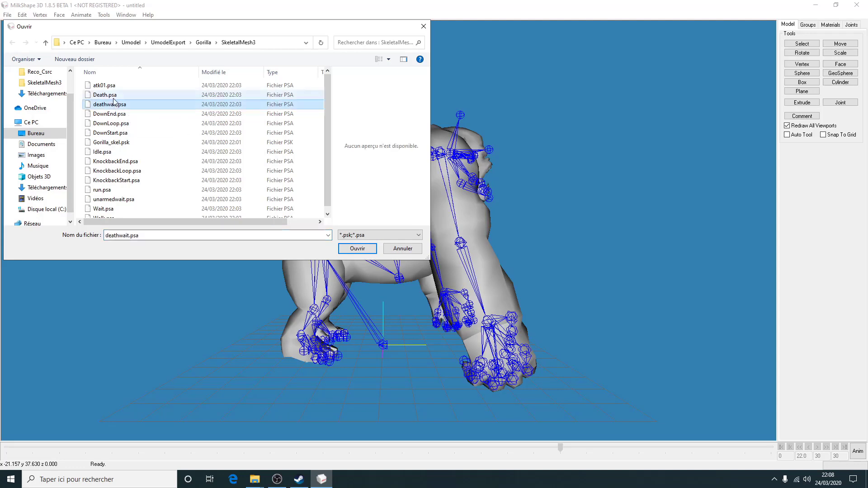
pyautogui.click(357, 248)
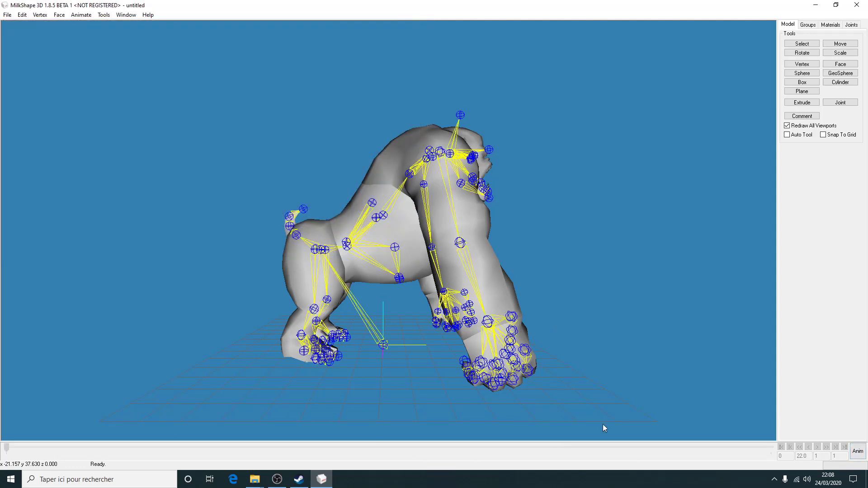
# Examine the deathwait pose from several angles in animation mode.
pyautogui.click(859, 452)
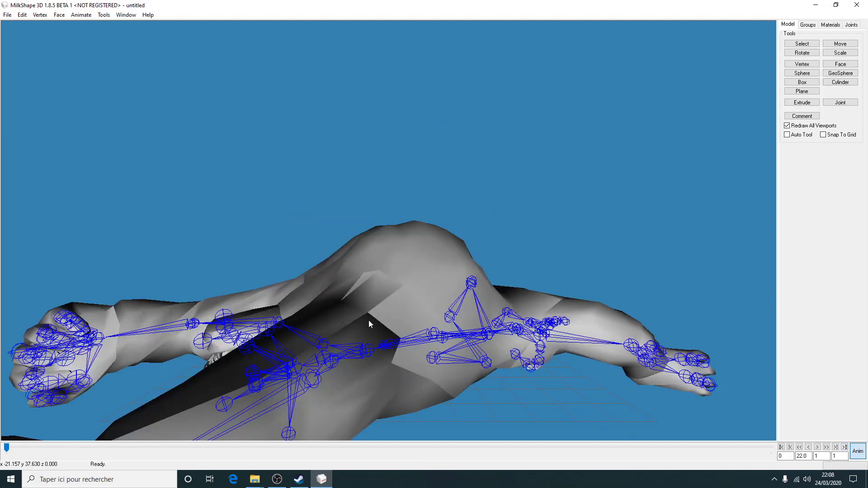
pyautogui.moveTo(368, 320); pyautogui.dragTo(297, 371)
pyautogui.moveTo(315, 201); pyautogui.dragTo(584, 248)
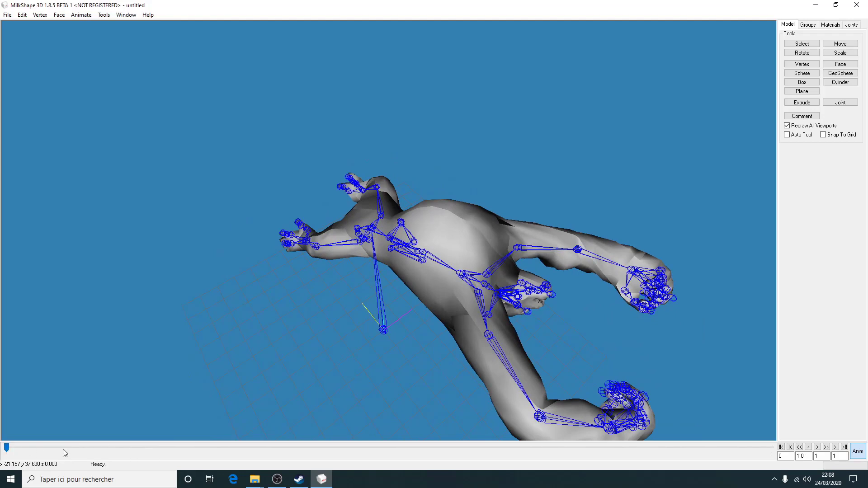
pyautogui.click(859, 451)
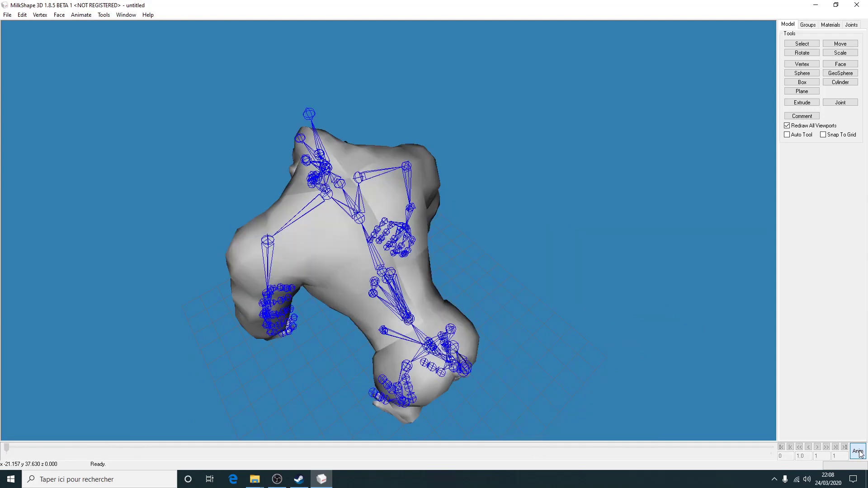
# Discard the deathwait model by starting a new scene, and import the Gorilla_skel.psk mesh and skeleton again.
pyautogui.click(10, 18)
pyautogui.click(20, 25)
pyautogui.click(6, 17)
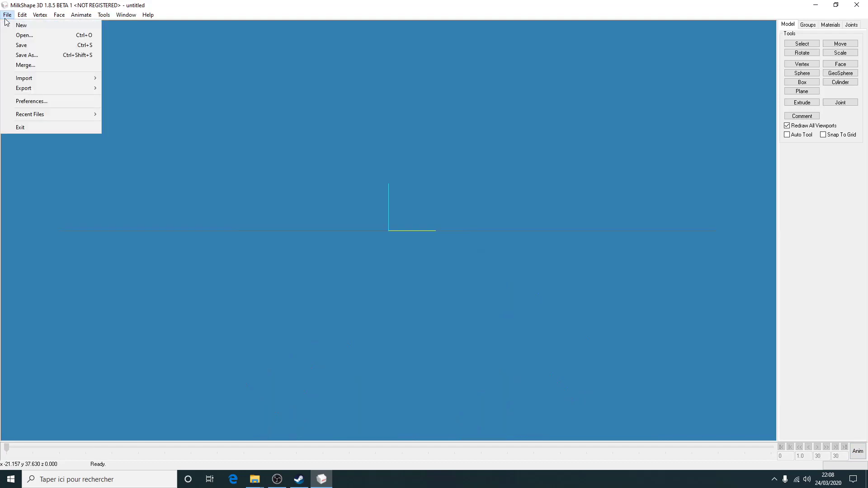
pyautogui.moveTo(60, 83)
pyautogui.click(190, 108)
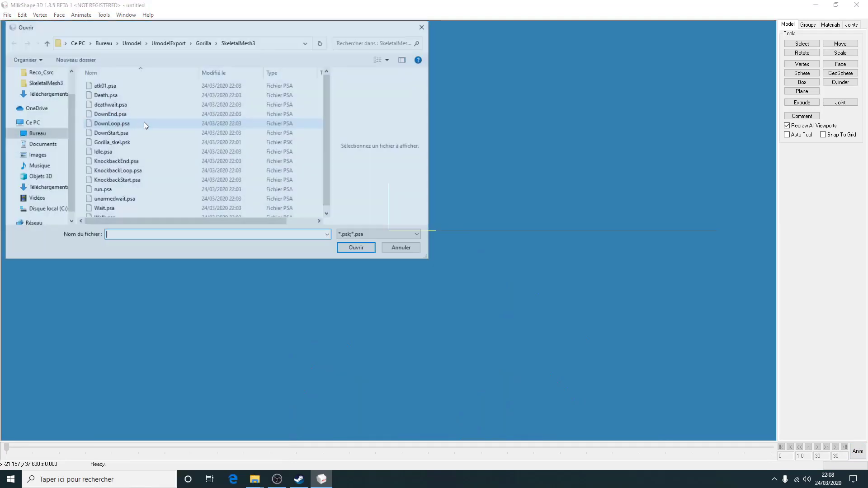
pyautogui.doubleClick(111, 142)
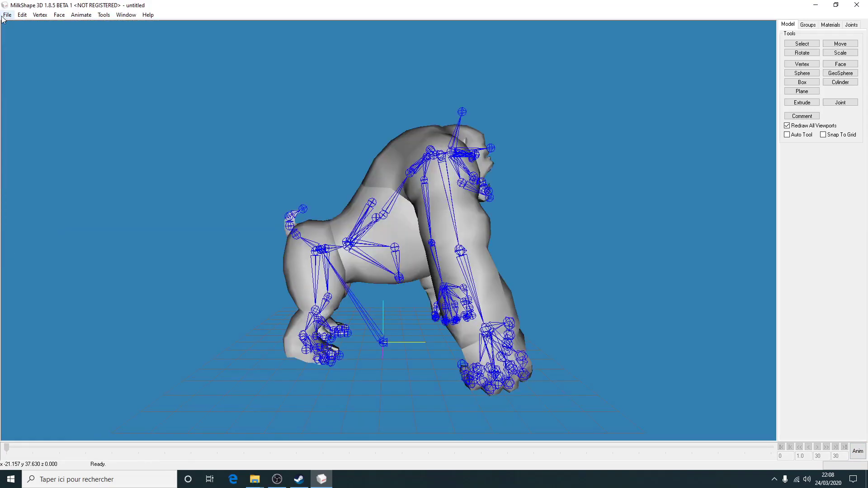
# Import the KnockbackEnd.psa animation onto the gorilla in Unreal/UT PSK/PSA format.
pyautogui.click(7, 15)
pyautogui.moveTo(63, 78)
pyautogui.click(146, 107)
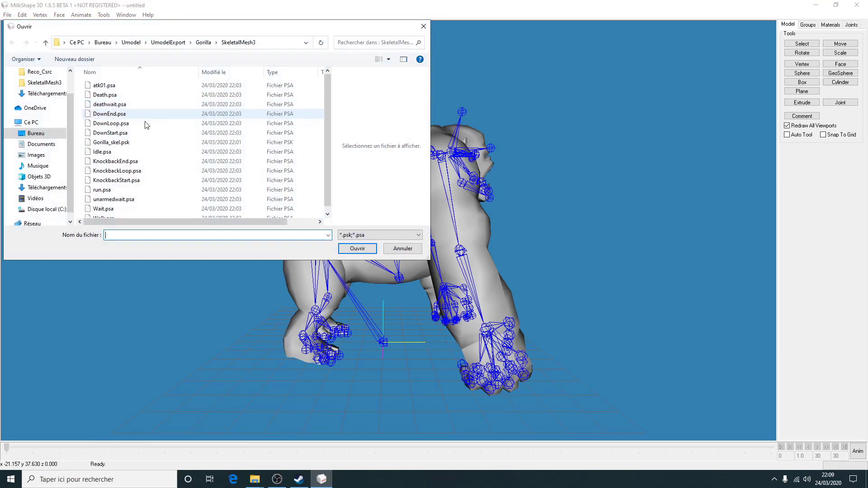
pyautogui.scroll(-1, 131, 165)
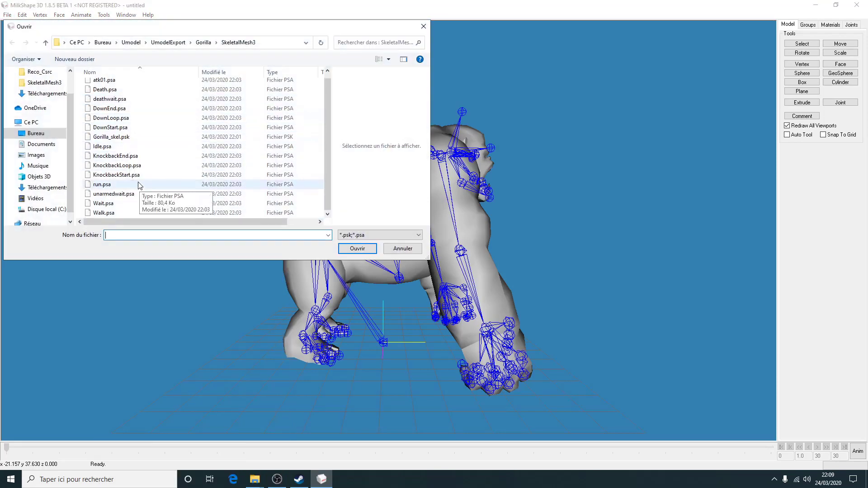
pyautogui.doubleClick(113, 156)
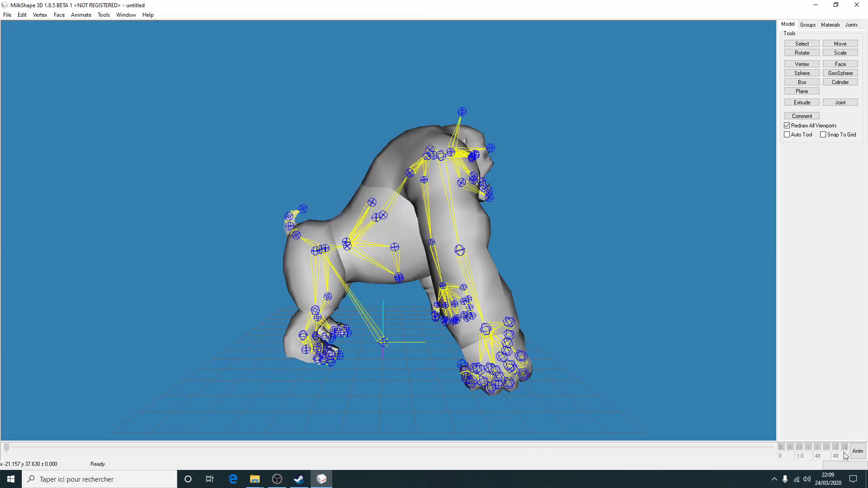
# Scrub through the KnockbackEnd animation on the gorilla in animation mode, ending with animation mode off.
pyautogui.click(857, 450)
pyautogui.moveTo(8, 449)
pyautogui.mouseDown()
pyautogui.moveTo(771, 448)
pyautogui.moveTo(4, 447)
pyautogui.mouseUp()
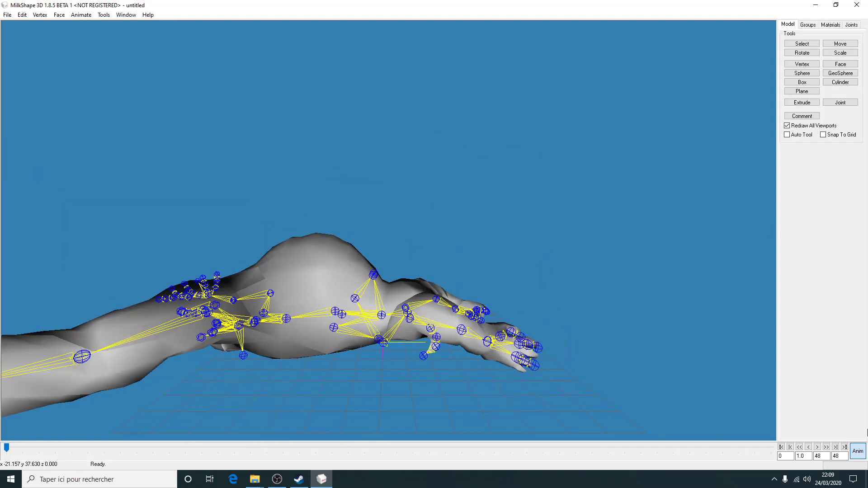
pyautogui.click(861, 453)
pyautogui.click(102, 15)
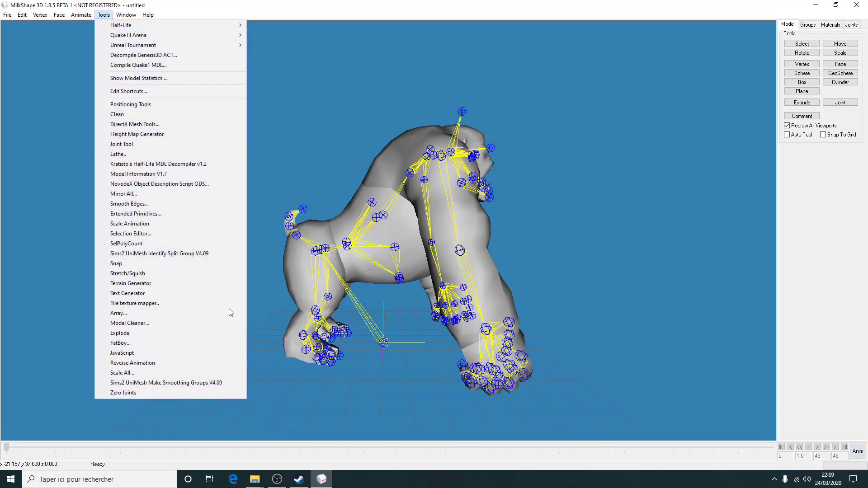
pyautogui.click(375, 4)
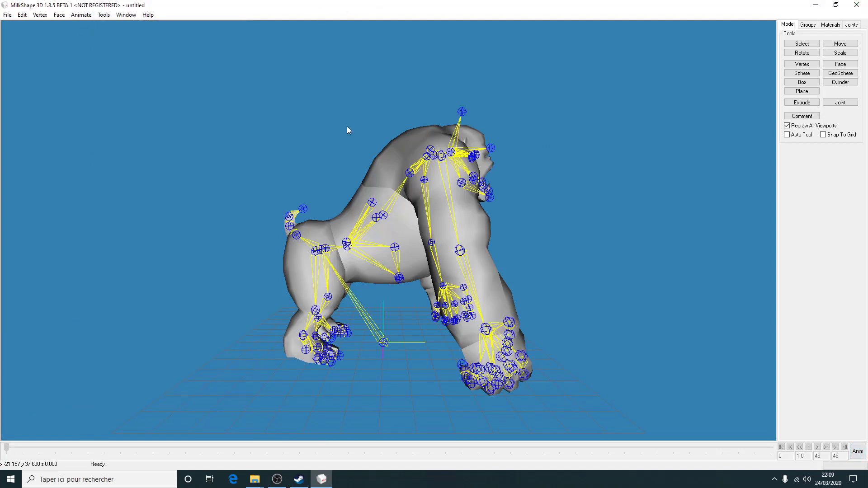
pyautogui.click(104, 15)
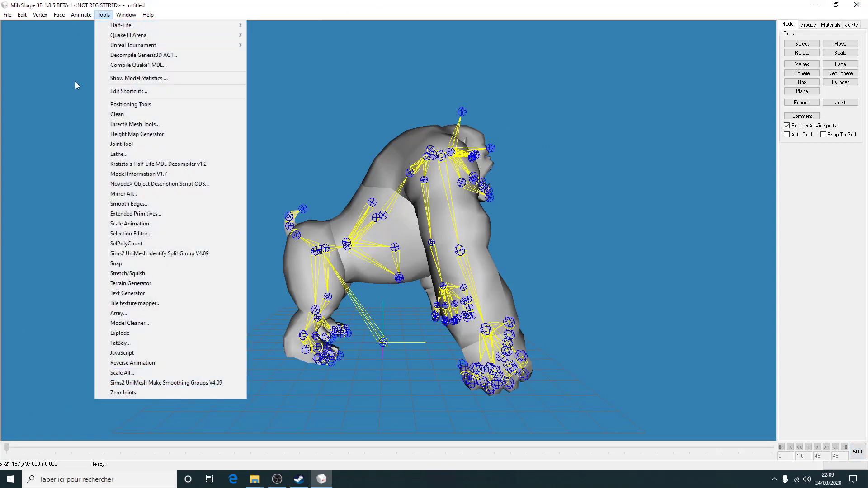
# Discard the KnockbackEnd model by starting a new scene.
pyautogui.click(8, 15)
pyautogui.click(13, 25)
pyautogui.click(8, 15)
pyautogui.moveTo(97, 76)
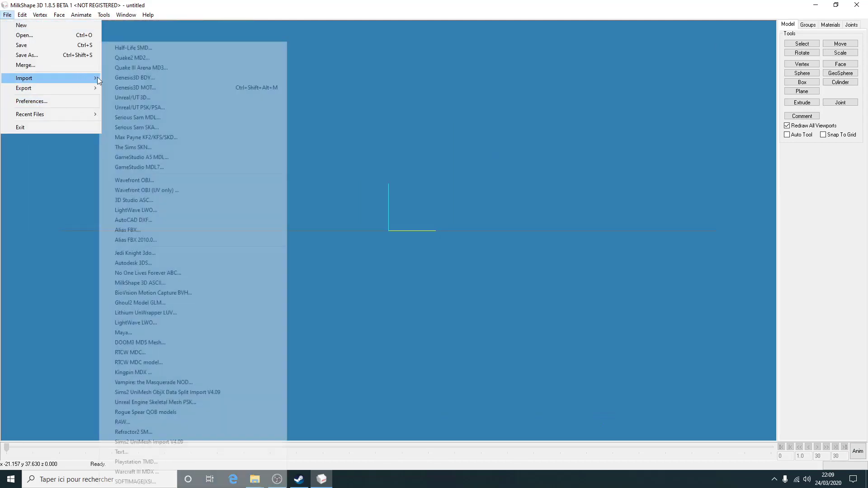
pyautogui.click(147, 128)
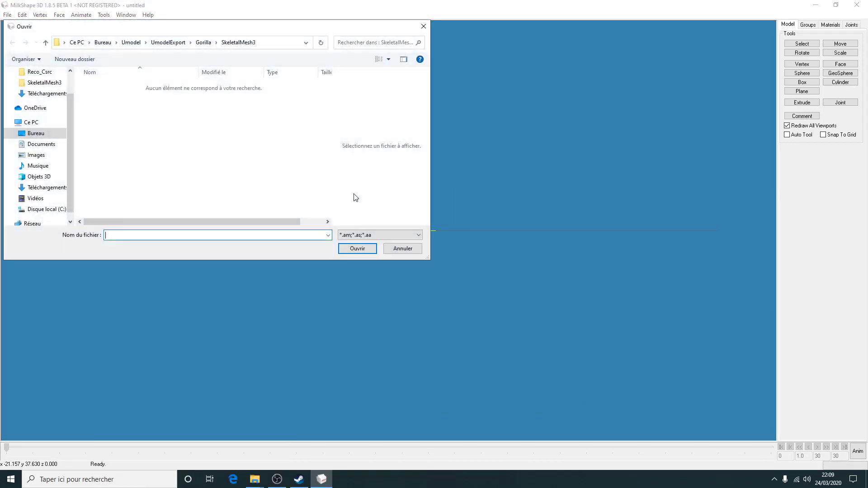
pyautogui.click(424, 28)
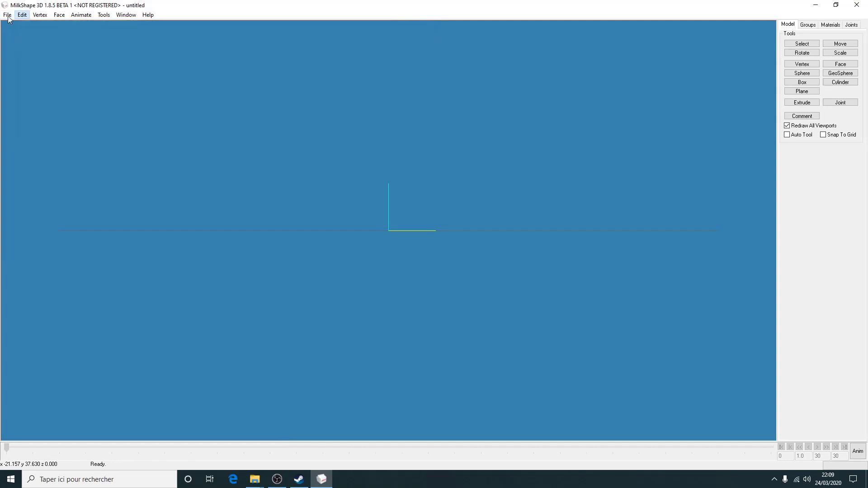
pyautogui.click(8, 15)
pyautogui.moveTo(81, 77)
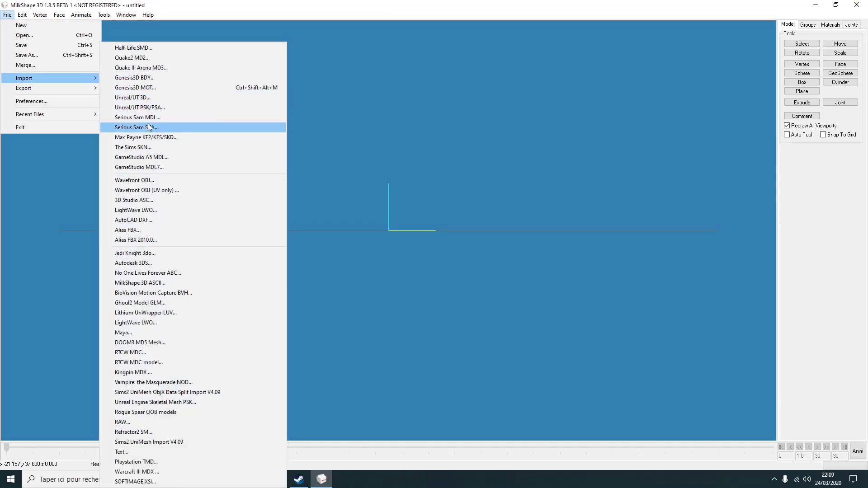
pyautogui.click(149, 128)
pyautogui.click(424, 25)
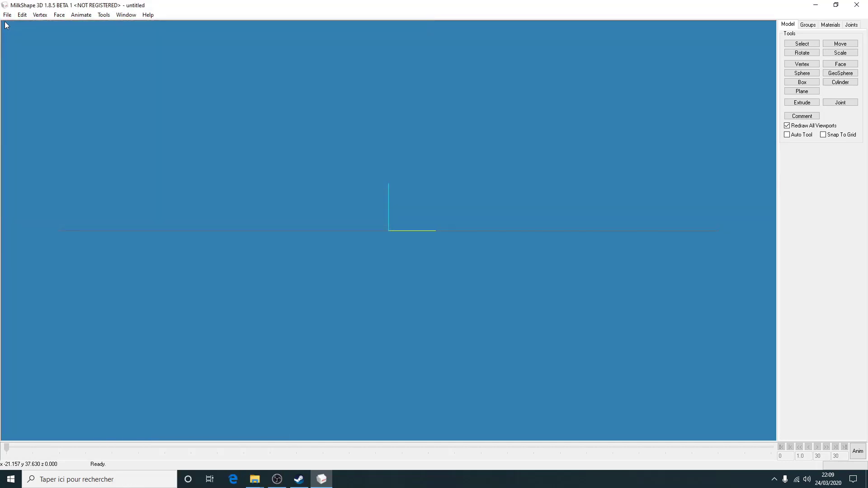
# Import the Gorilla_skel.psk mesh and skeleton in Unreal/UT PSK/PSA format.
pyautogui.click(8, 15)
pyautogui.moveTo(90, 78)
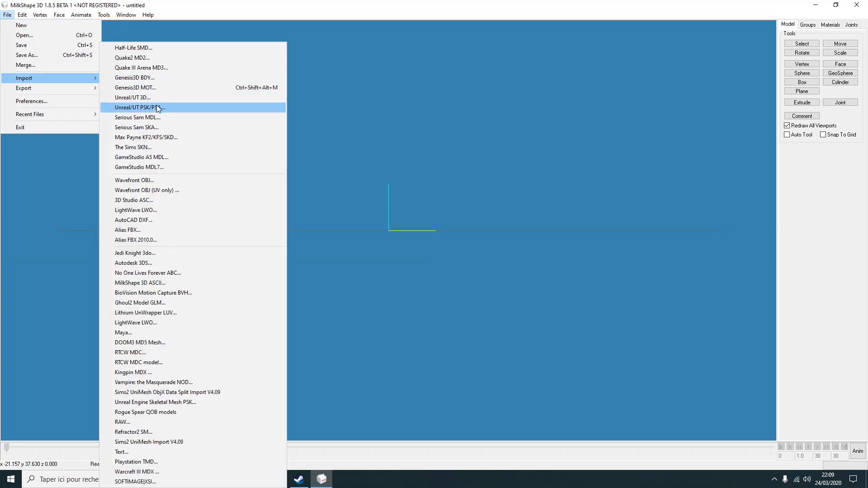
pyautogui.click(157, 108)
pyautogui.click(109, 144)
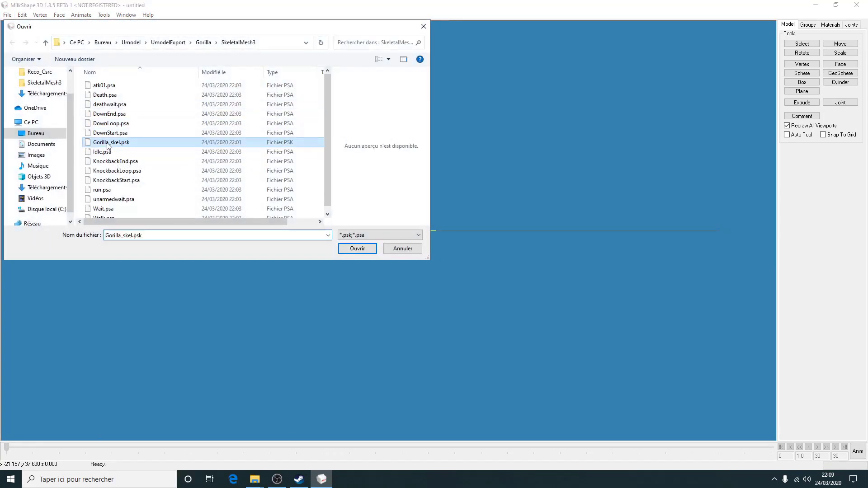
pyautogui.doubleClick(109, 146)
# Import the Walk.psa animation onto the gorilla in Unreal/UT PSK/PSA format.
pyautogui.click(7, 15)
pyautogui.moveTo(90, 78)
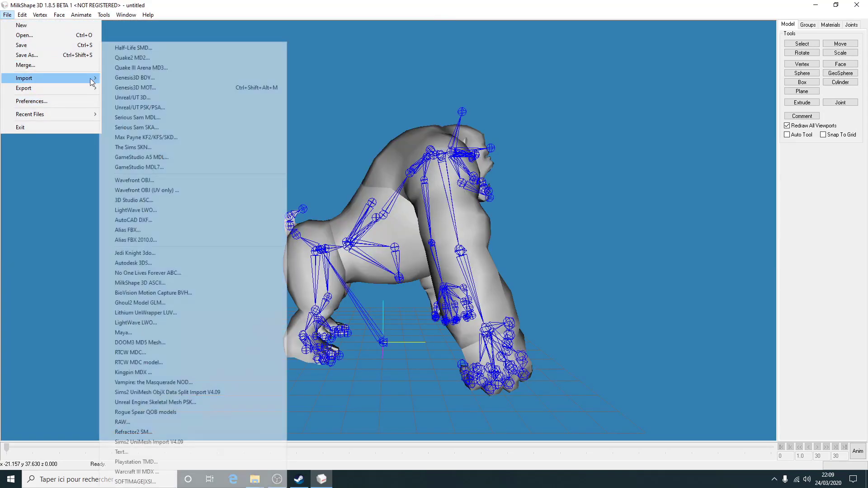
pyautogui.click(163, 117)
pyautogui.scroll(-1, 196, 149)
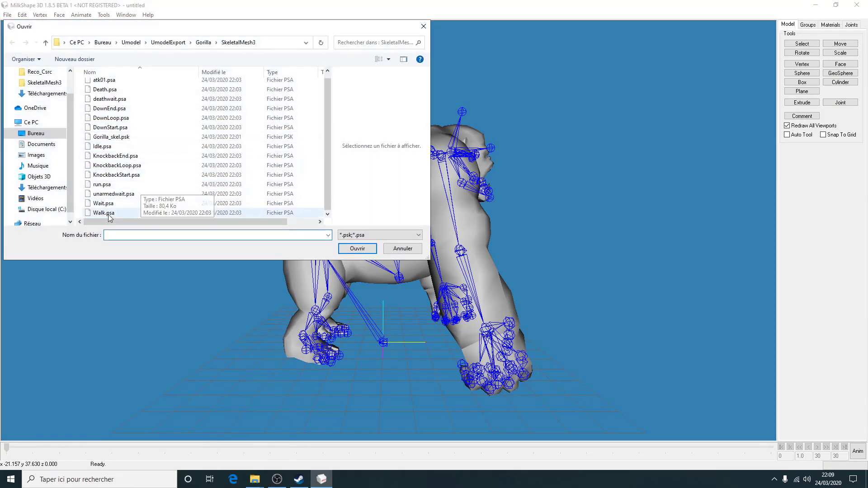
pyautogui.doubleClick(103, 213)
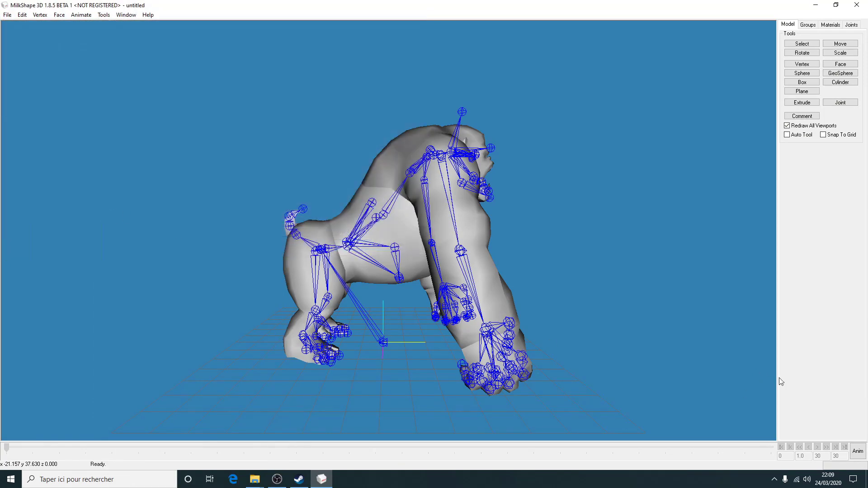
# Scrub through the Walk animation on the gorilla in animation mode, ending with animation mode off.
pyautogui.click(859, 452)
pyautogui.click(858, 452)
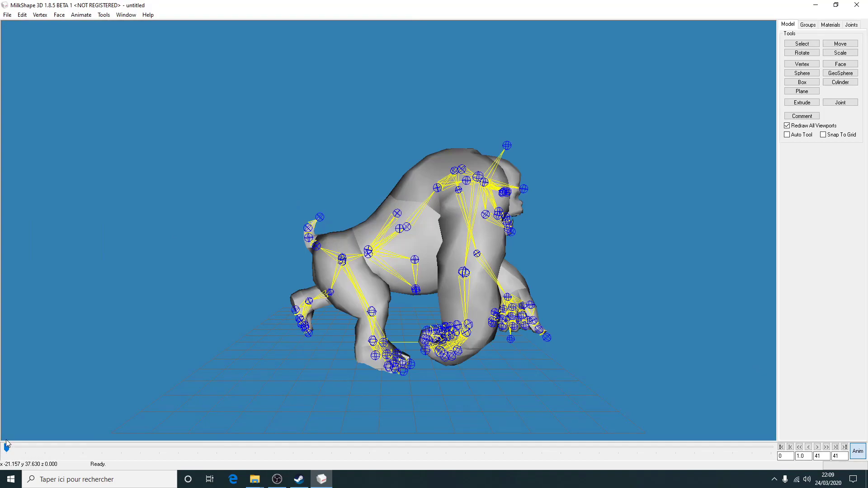
pyautogui.moveTo(6, 449)
pyautogui.mouseDown()
pyautogui.moveTo(674, 441)
pyautogui.moveTo(1, 438)
pyautogui.mouseUp()
pyautogui.click(858, 452)
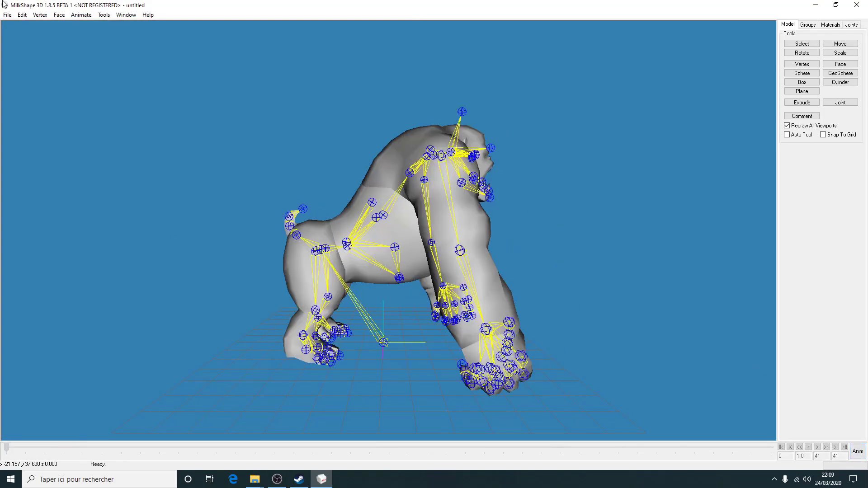
# Scale down the gorilla's mesh and skeleton together with Scale All.
pyautogui.click(104, 15)
pyautogui.click(221, 373)
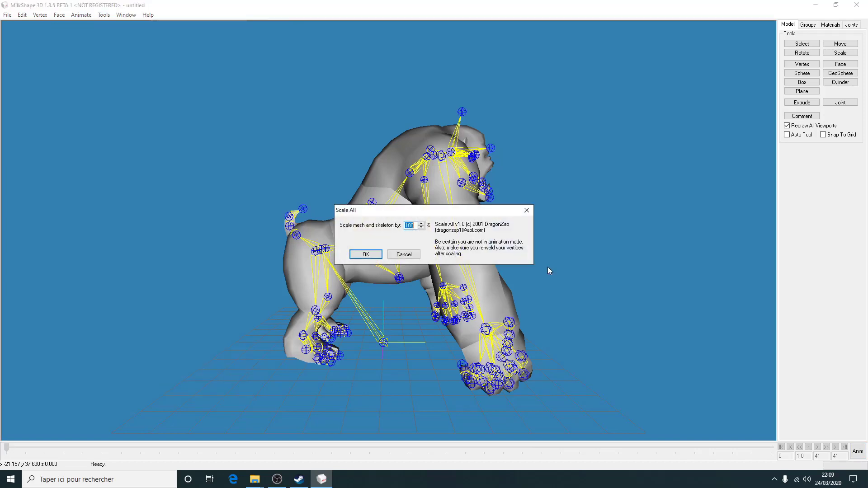
pyautogui.click(378, 255)
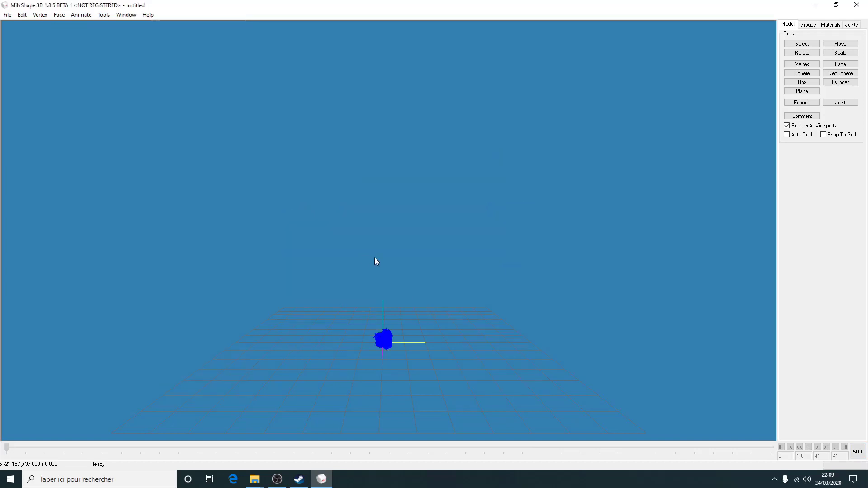
# Export the scaled gorilla's walk animation in Serious Sam SKA format to the desktop as walk.aa.
pyautogui.click(8, 15)
pyautogui.moveTo(71, 89)
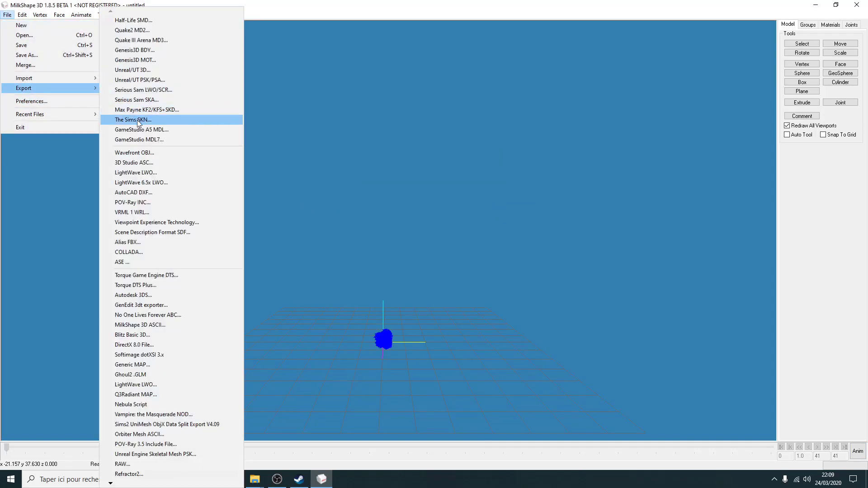
pyautogui.click(141, 100)
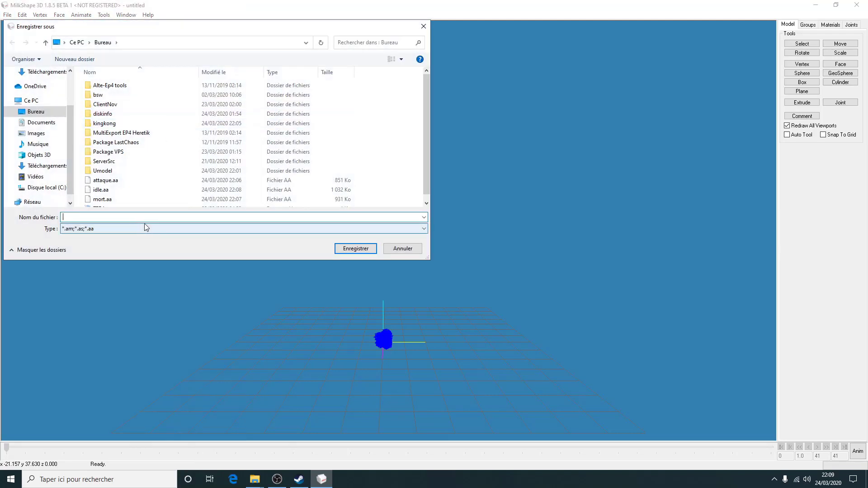
pyautogui.write('walk.aa')
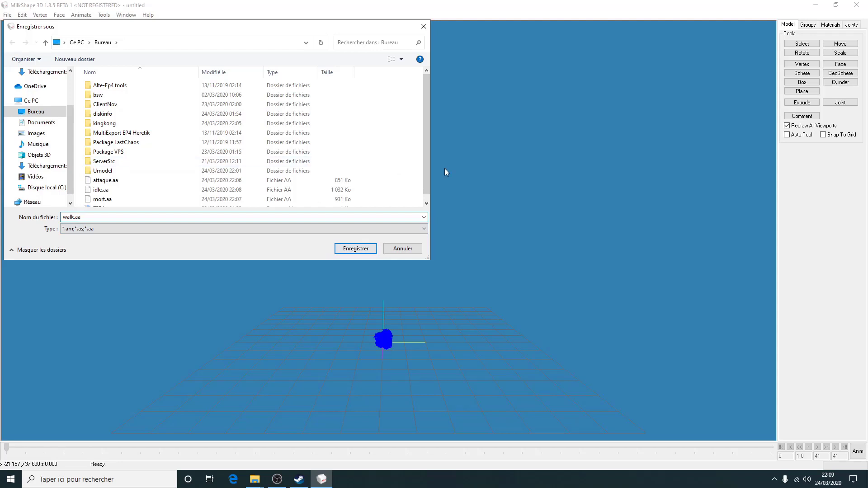
pyautogui.scroll(-1, 424, 169)
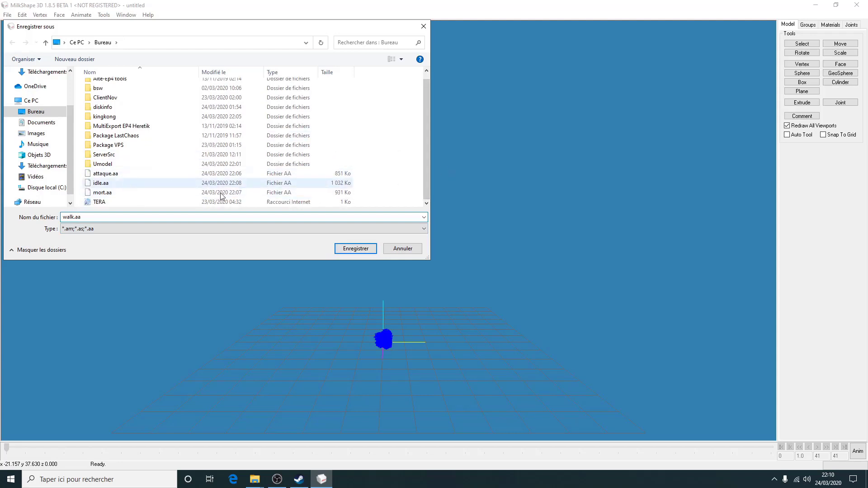
pyautogui.click(355, 248)
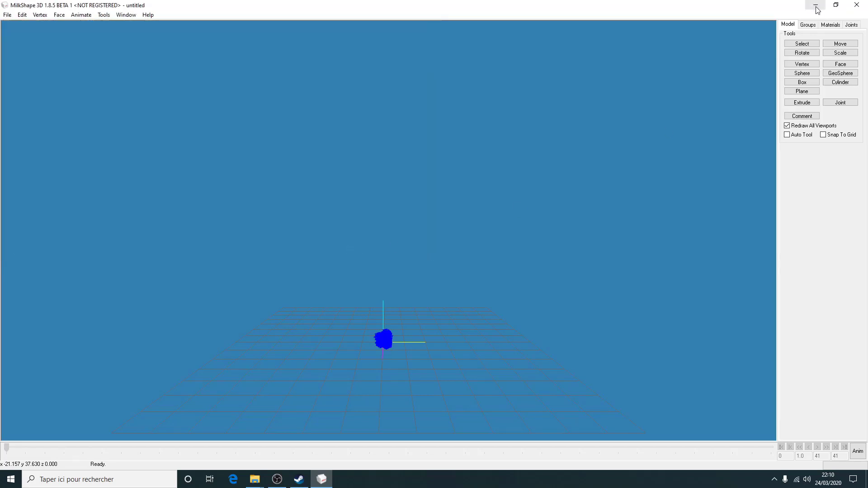
# Close MilkShape 3D without saving and move idle.aa, attaque.aa, mort.aa and walk.aa from the desktop into the kingkong folder.
pyautogui.click(857, 4)
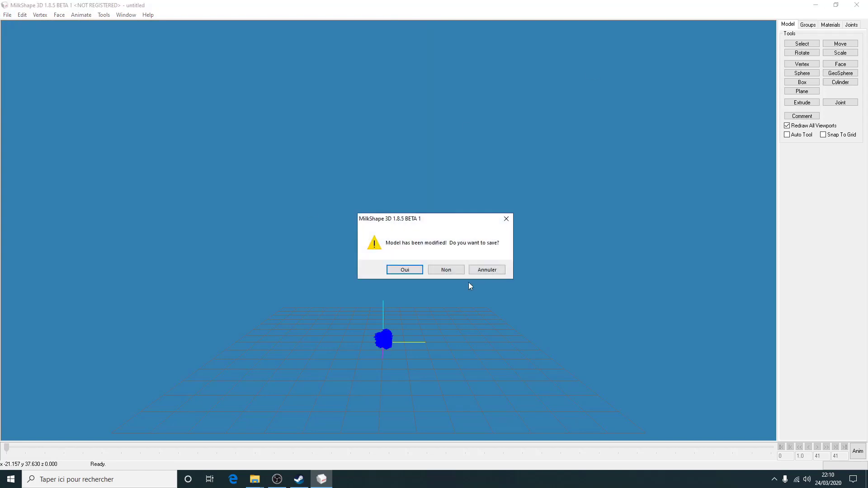
pyautogui.click(432, 269)
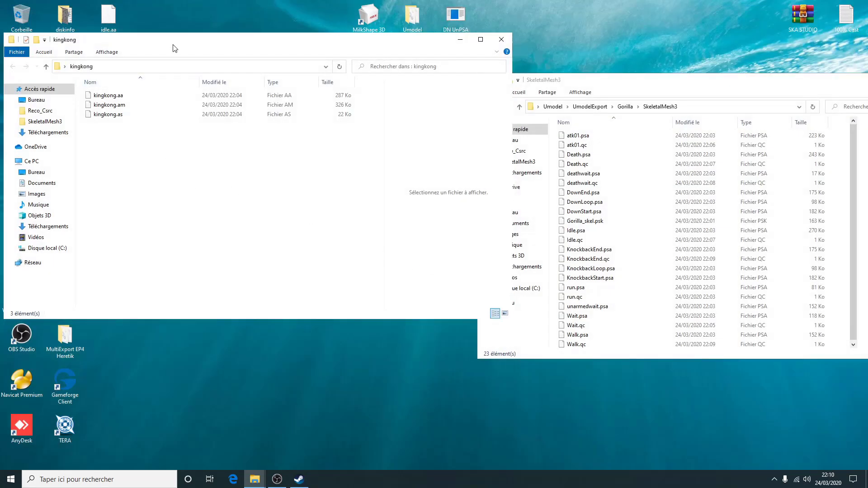
pyautogui.moveTo(173, 48); pyautogui.dragTo(438, 103)
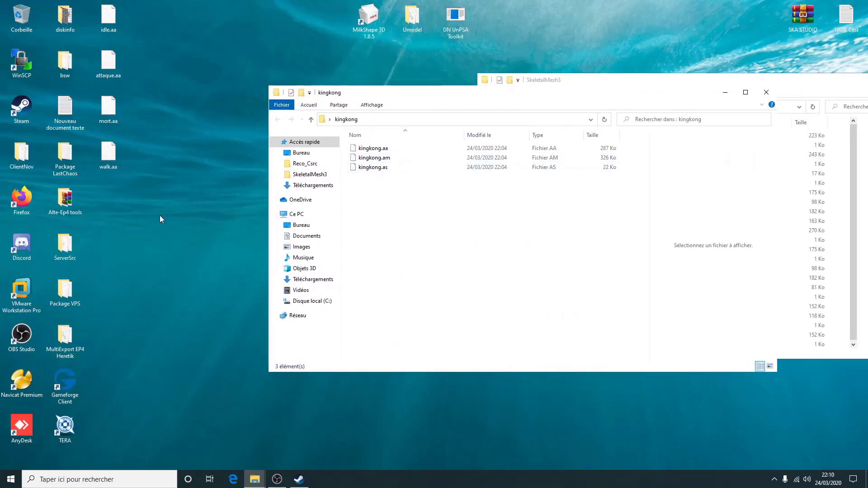
pyautogui.moveTo(161, 217); pyautogui.dragTo(107, 27)
pyautogui.moveTo(292, 176); pyautogui.dragTo(403, 216)
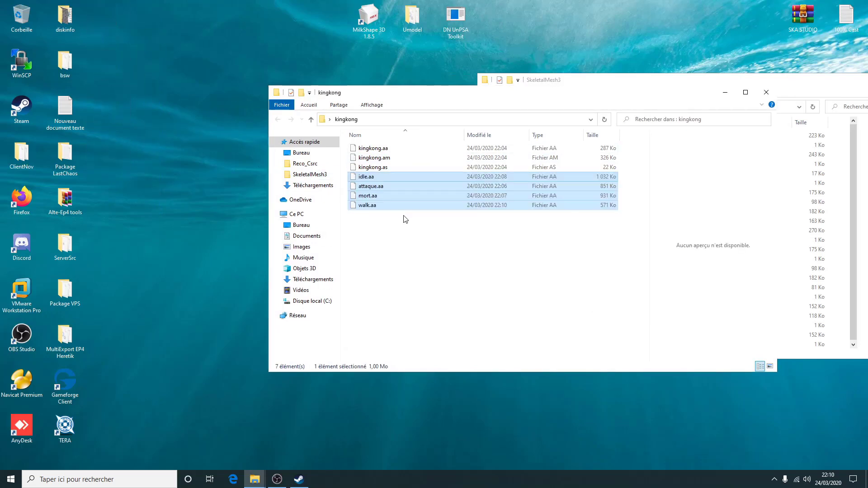
pyautogui.click(411, 265)
# Rearrange the folder windows and close the SkeletalMesh3 one, keeping the kingkong folder open.
pyautogui.moveTo(509, 91); pyautogui.dragTo(333, 104)
pyautogui.moveTo(702, 95); pyautogui.dragTo(429, 137)
pyautogui.click(689, 123)
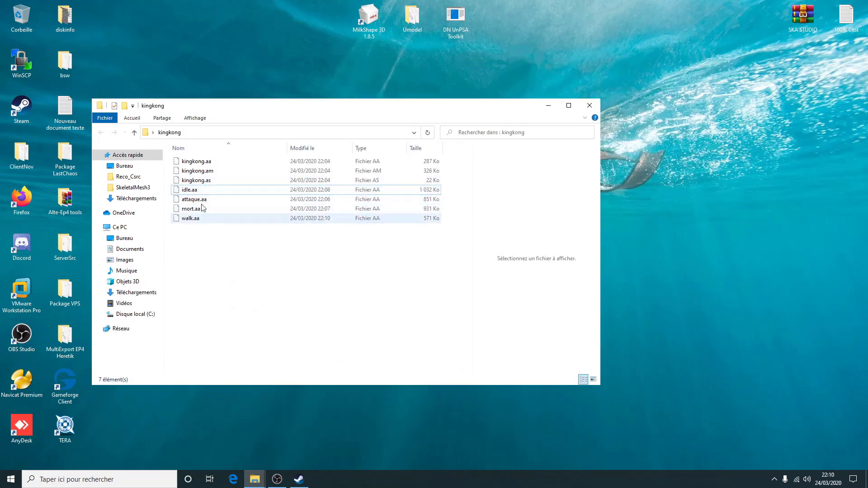
# Review the exported model and animation files in the kingkong folder, including kingkong.aa, kingkong.am and the individual animations.
pyautogui.click(188, 191)
pyautogui.click(182, 199)
pyautogui.click(187, 218)
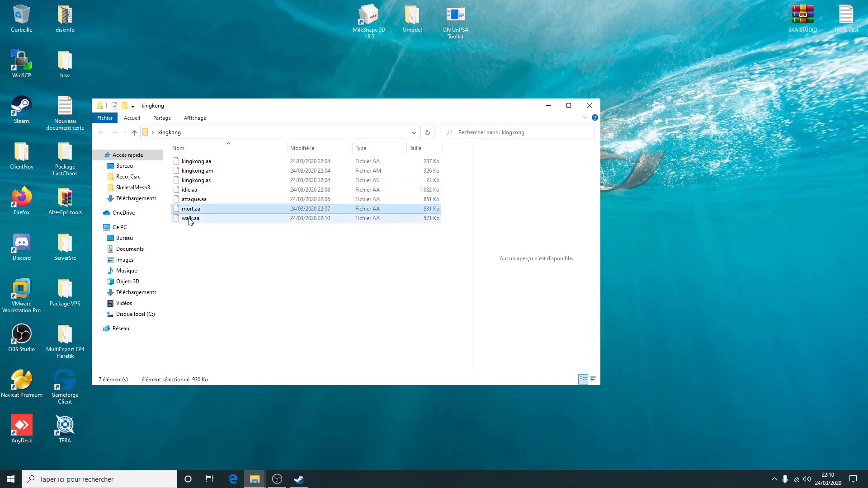
pyautogui.click(230, 256)
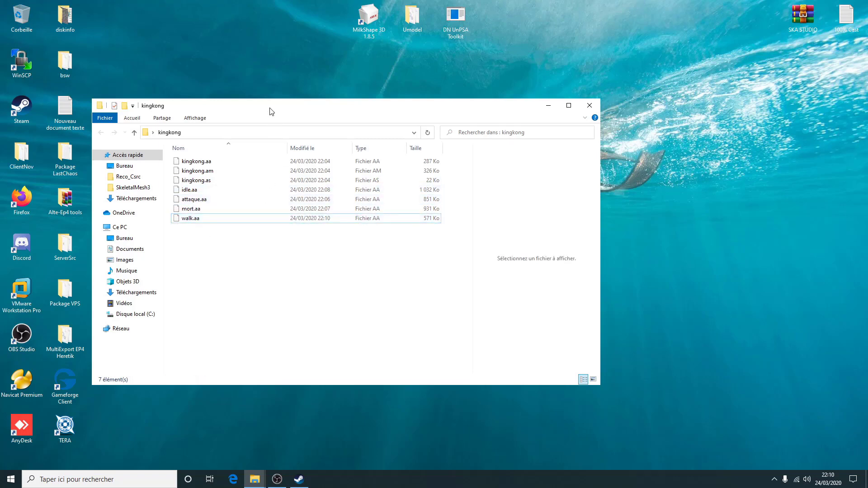
pyautogui.moveTo(271, 111); pyautogui.dragTo(376, 105)
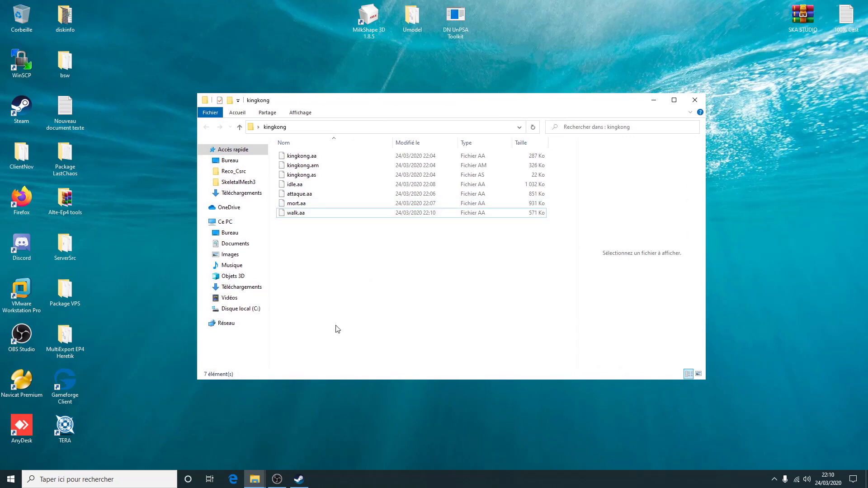
pyautogui.click(302, 156)
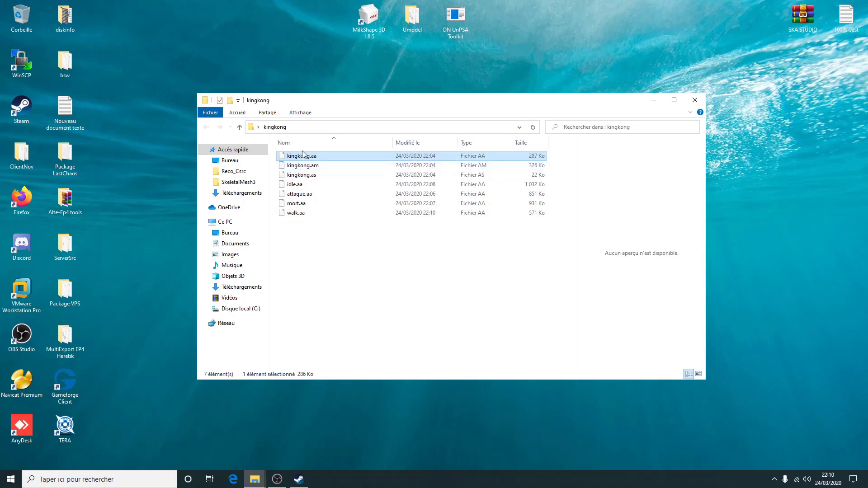
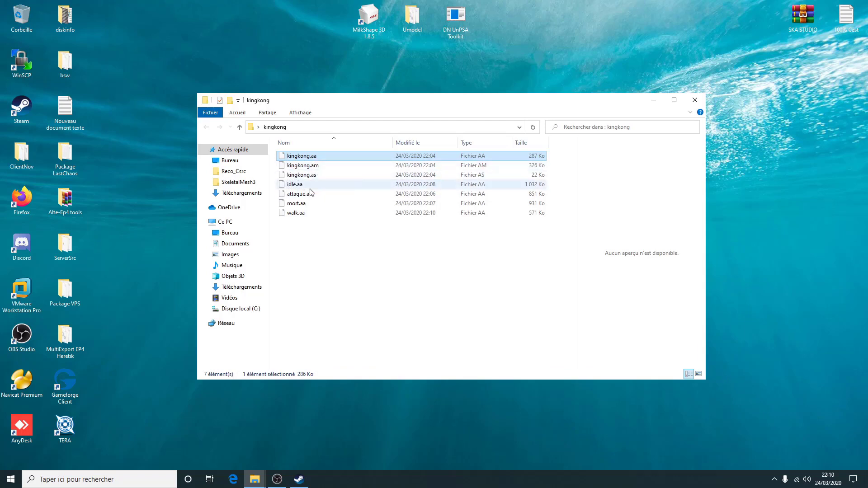
pyautogui.click(308, 168)
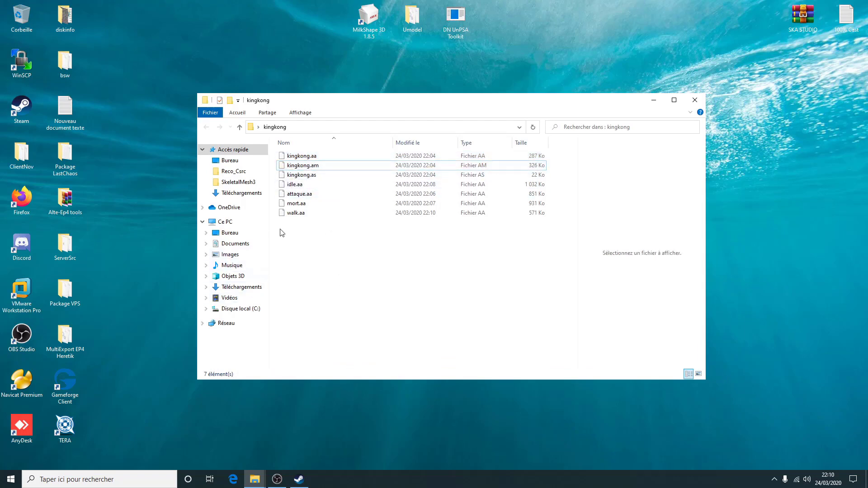
pyautogui.click(309, 158)
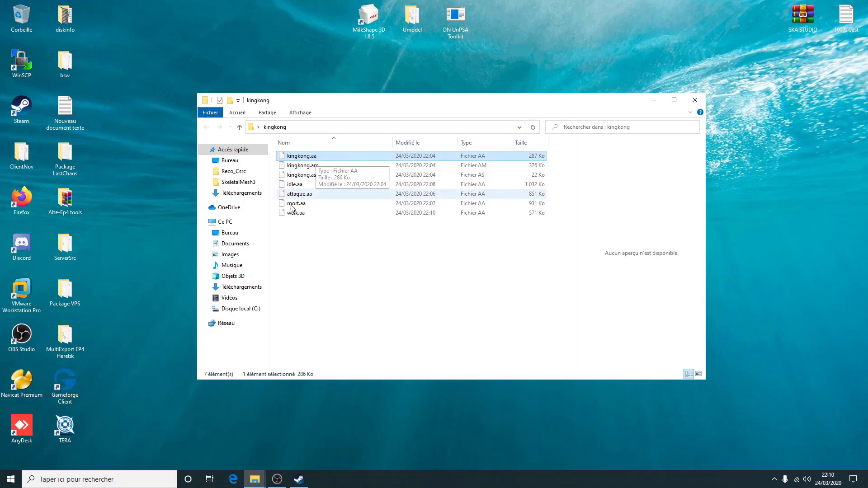
# Check kingkong.am and kingkong.as in the kingkong folder, and close the folder window.
pyautogui.click(297, 168)
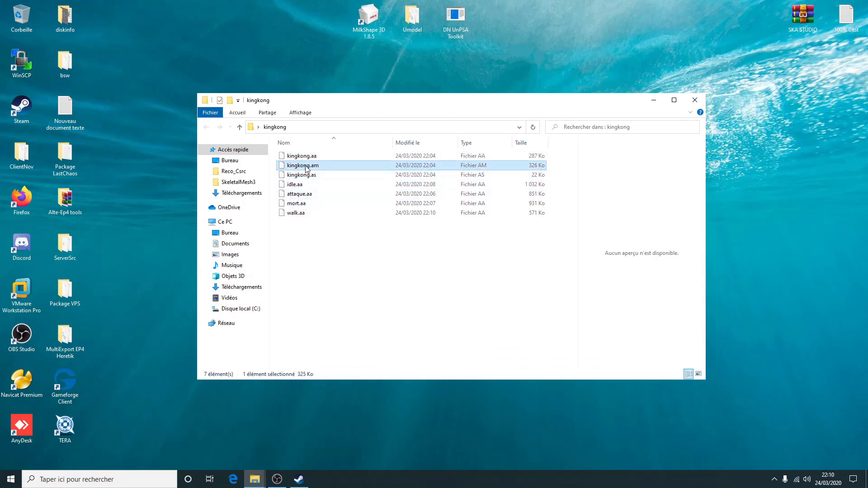
pyautogui.click(317, 176)
pyautogui.click(443, 294)
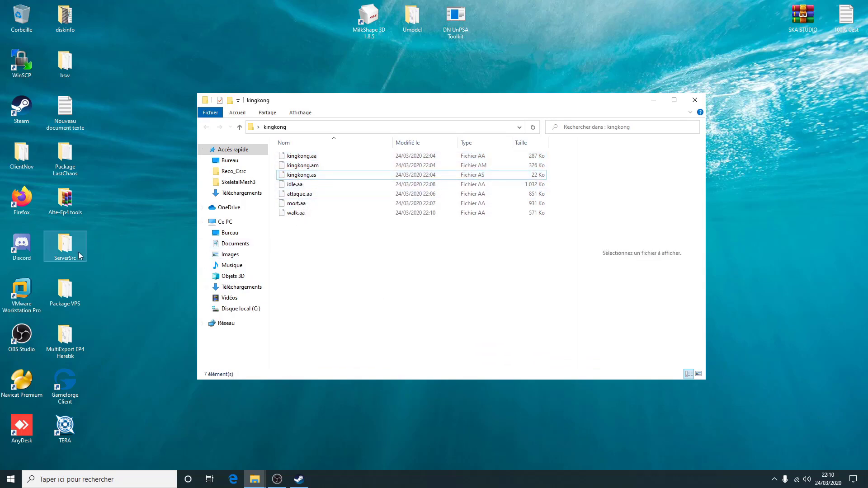
pyautogui.click(696, 100)
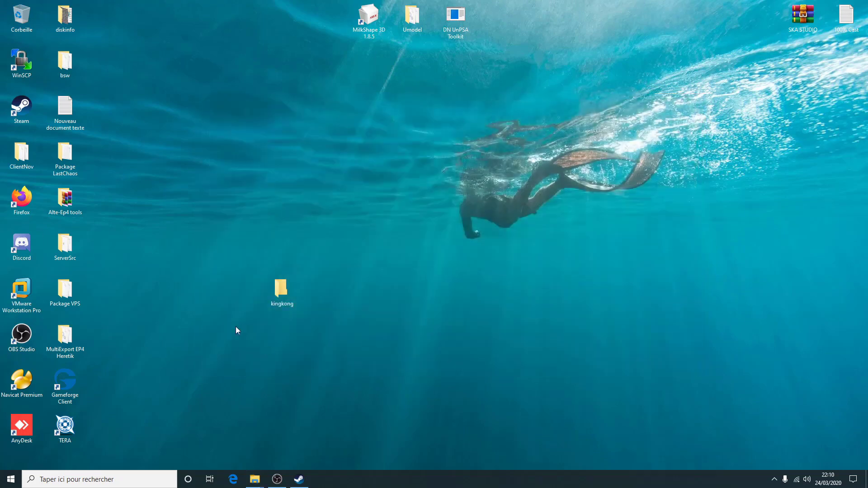
# Open the Gorilla_diff texture in GIMP from Umodel's UmodelExport, Gorilla, Texture2D folder, and minimize the folder window.
pyautogui.doubleClick(419, 17)
pyautogui.doubleClick(298, 149)
pyautogui.moveTo(360, 102); pyautogui.dragTo(490, 104)
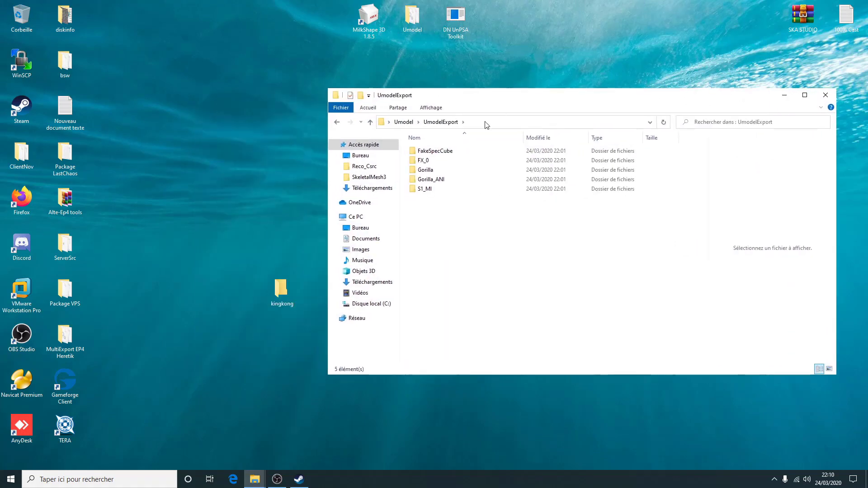
pyautogui.doubleClick(429, 170)
pyautogui.doubleClick(429, 171)
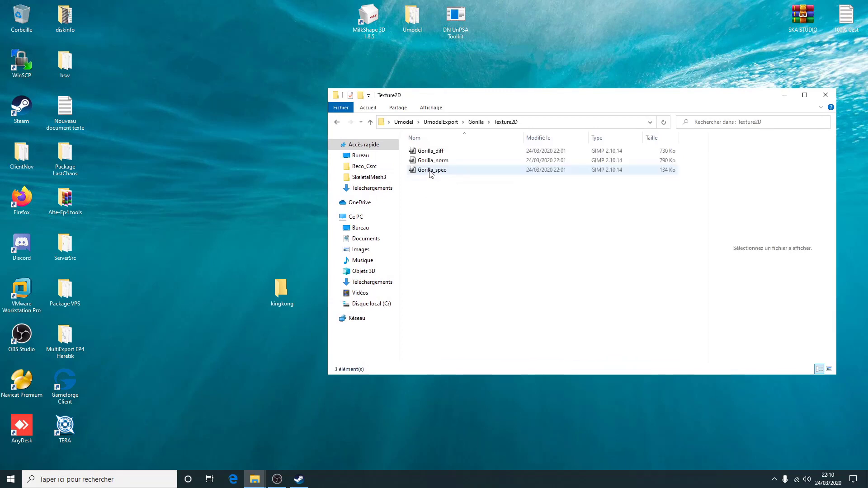
pyautogui.doubleClick(429, 154)
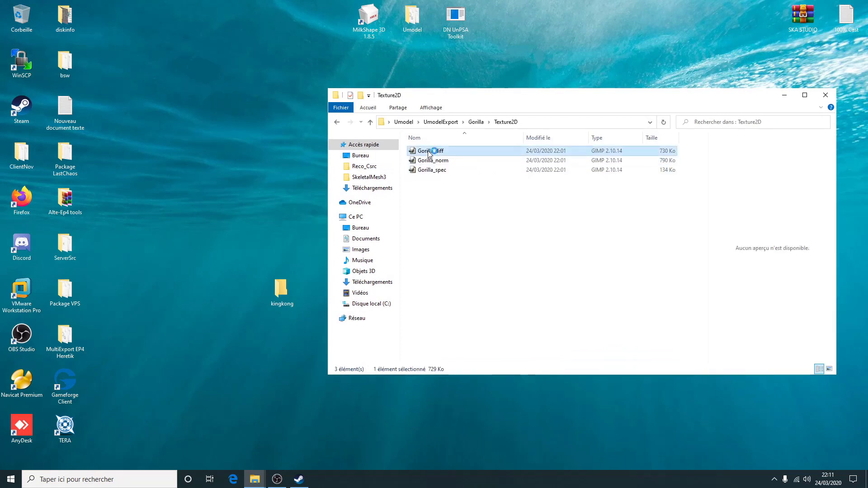
pyautogui.click(450, 224)
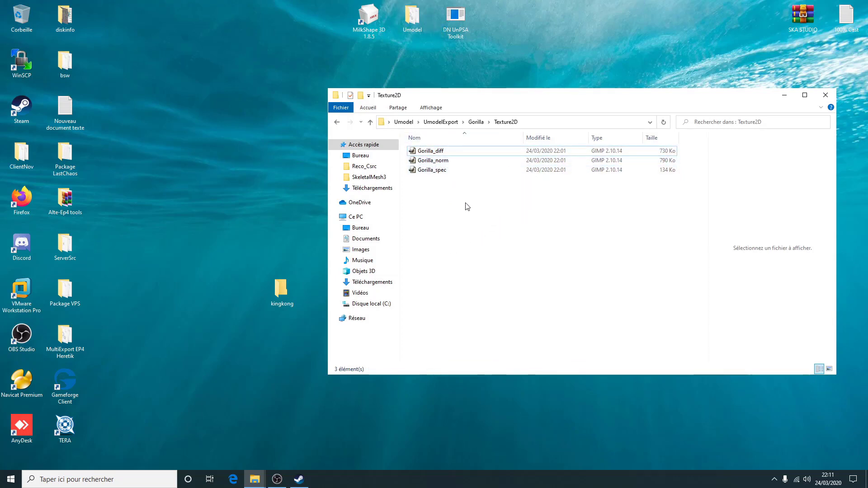
pyautogui.click(783, 97)
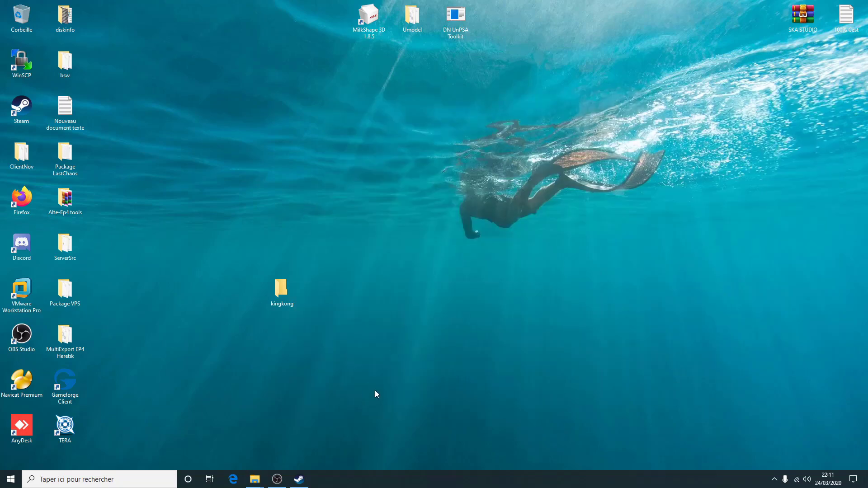
# Close the Steam library window.
pyautogui.click(299, 479)
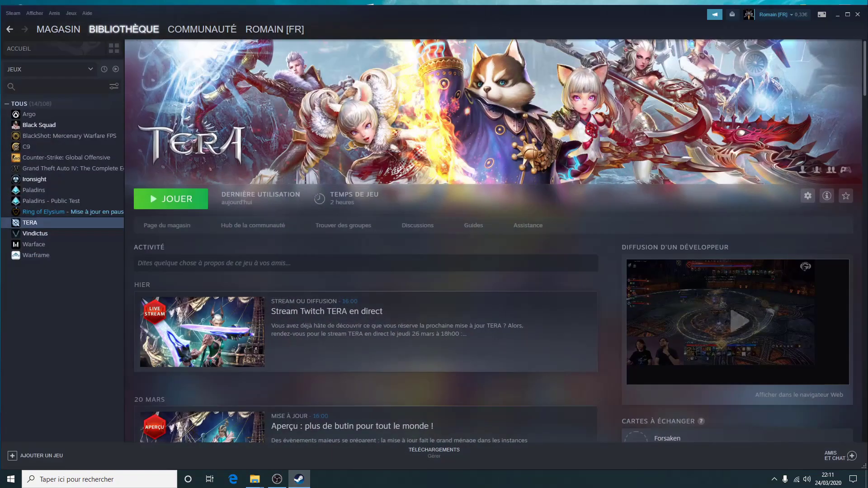
pyautogui.click(857, 15)
pyautogui.click(774, 480)
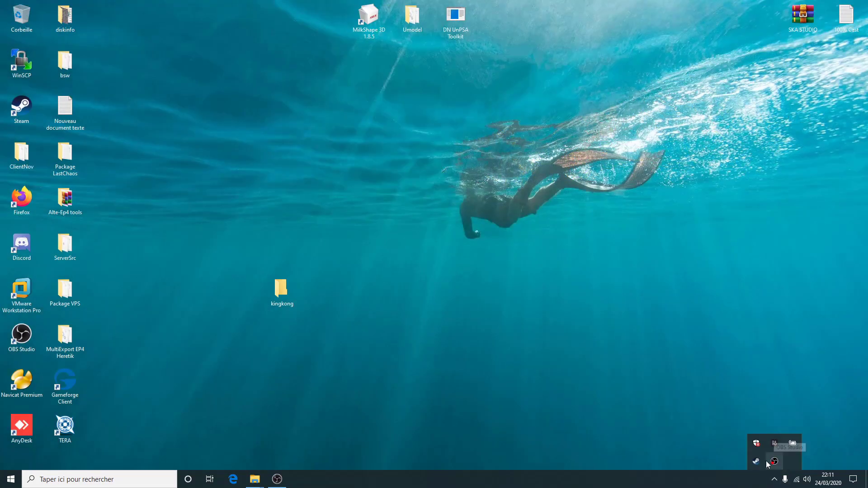
pyautogui.rightClick(773, 461)
pyautogui.press('Escape')
pyautogui.click(522, 382)
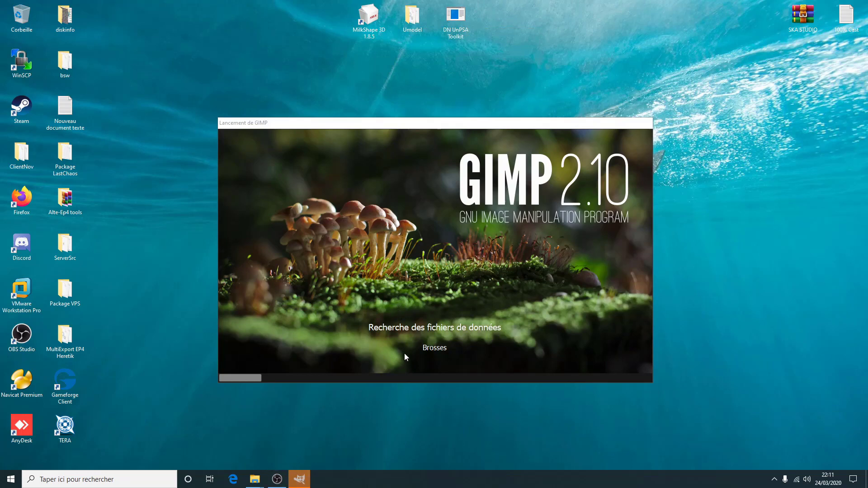
pyautogui.click(277, 479)
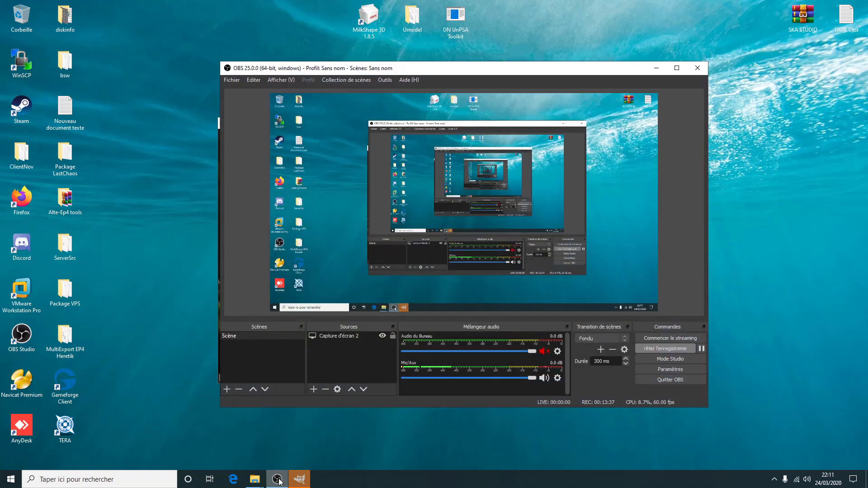
pyautogui.click(657, 68)
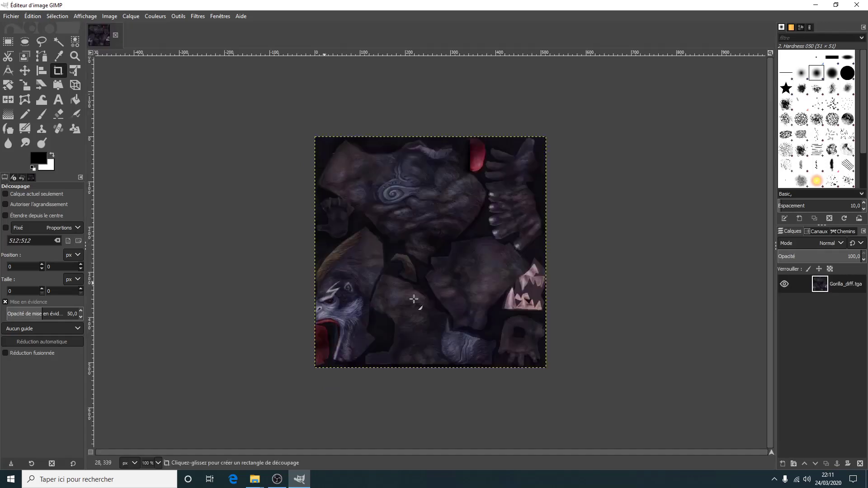
# Flip the whole Gorilla_diff image horizontally in GIMP.
pyautogui.click(108, 16)
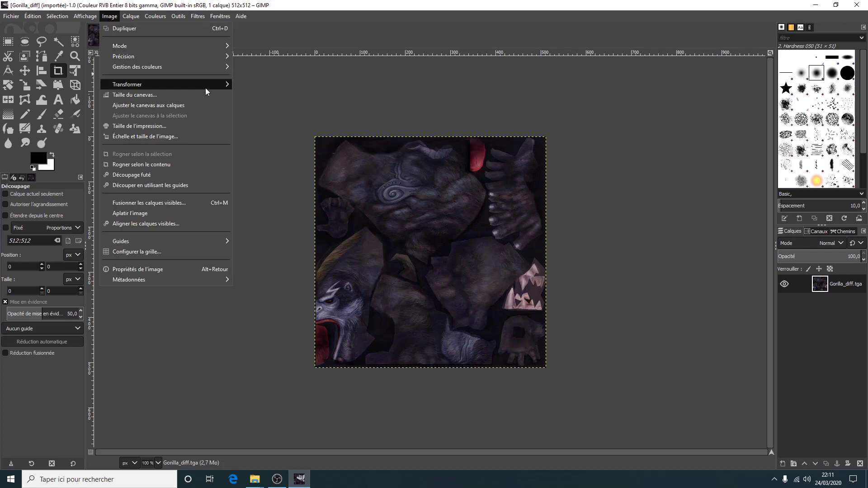
pyautogui.moveTo(207, 86)
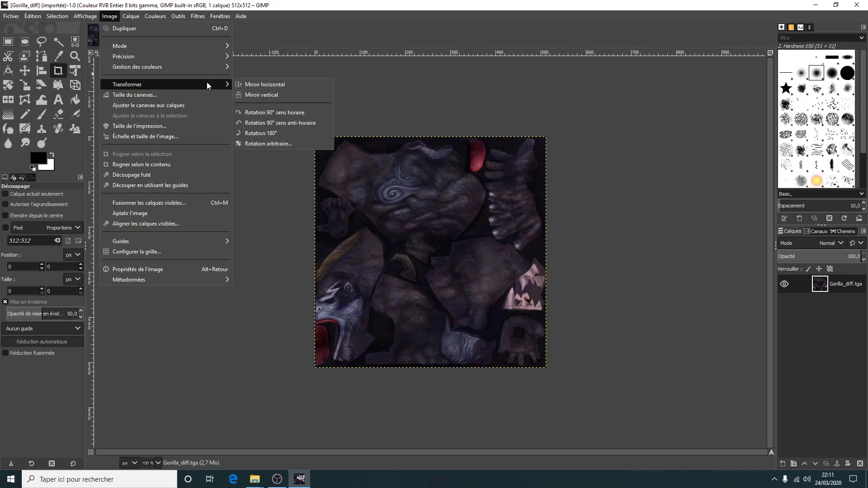
pyautogui.click(270, 86)
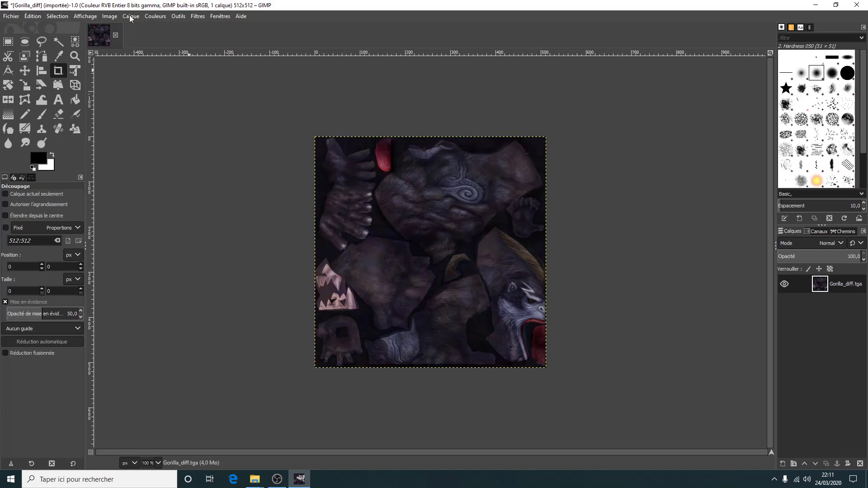
# Export the mirrored texture to the desktop as Gorilla_diff.png with the default PNG options, and minimize GIMP.
pyautogui.click(12, 17)
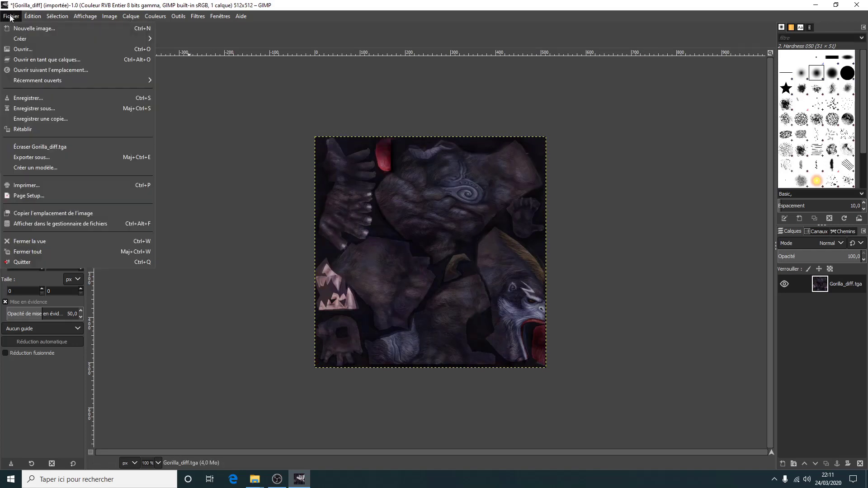
pyautogui.click(97, 108)
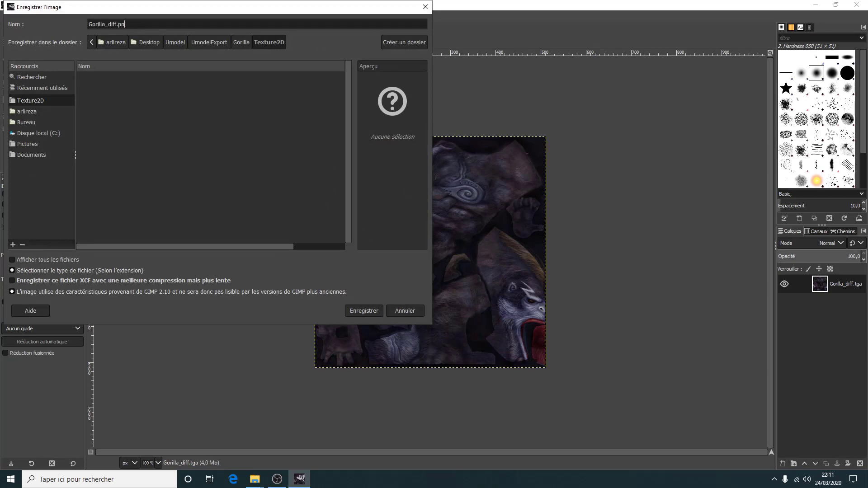
pyautogui.click(149, 44)
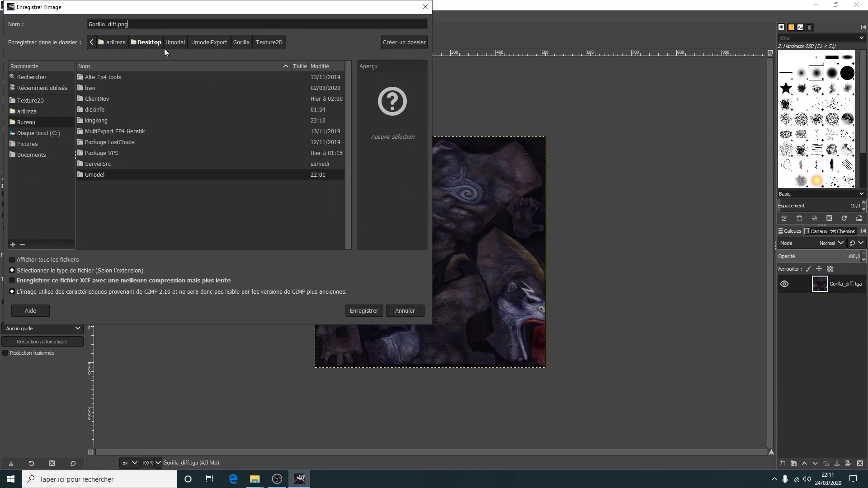
pyautogui.click(367, 310)
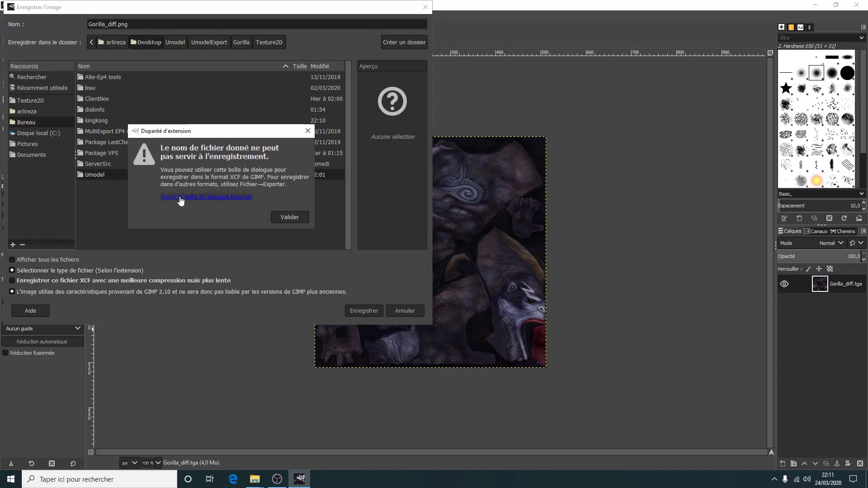
pyautogui.click(181, 199)
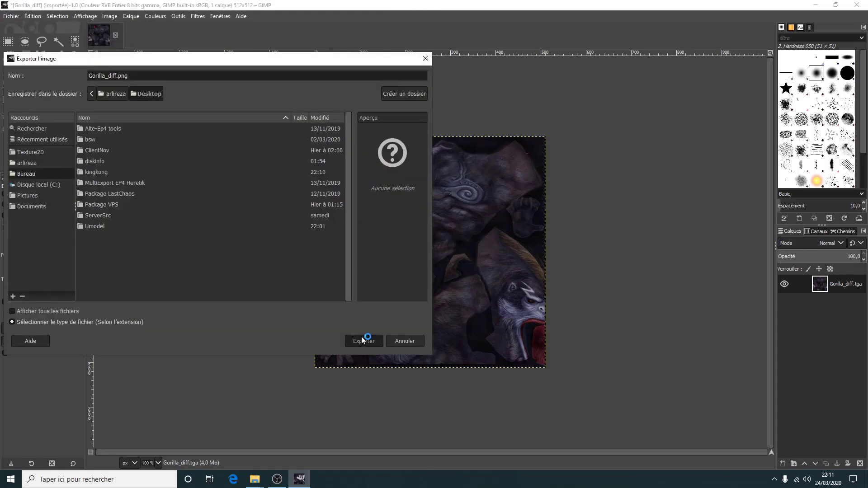
pyautogui.click(363, 341)
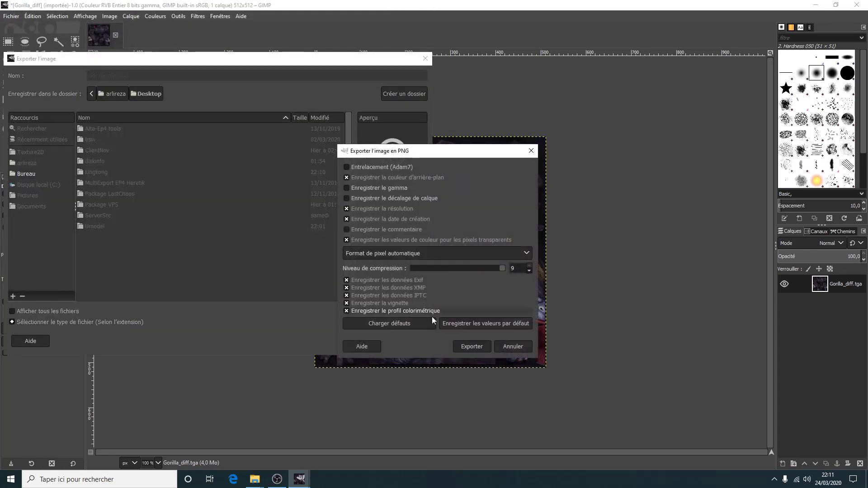
pyautogui.click(470, 346)
pyautogui.click(815, 7)
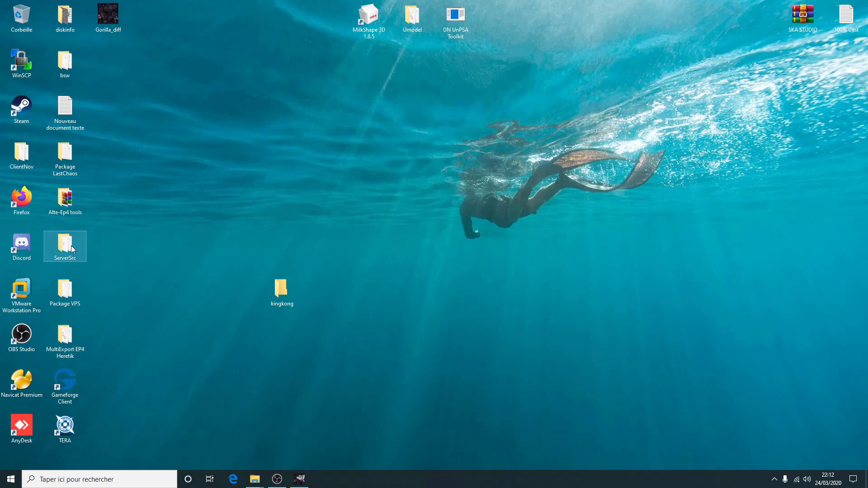
# Launch TexTool from the 19 - Tex Tool folder in Alte-Ep4 tools and load the desktop's Gorilla_diff.png into it.
pyautogui.doubleClick(74, 202)
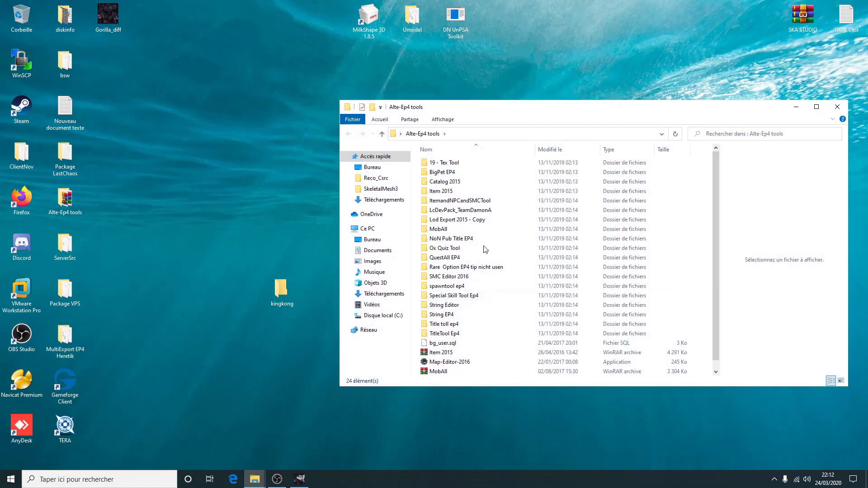
pyautogui.doubleClick(447, 164)
pyautogui.doubleClick(434, 172)
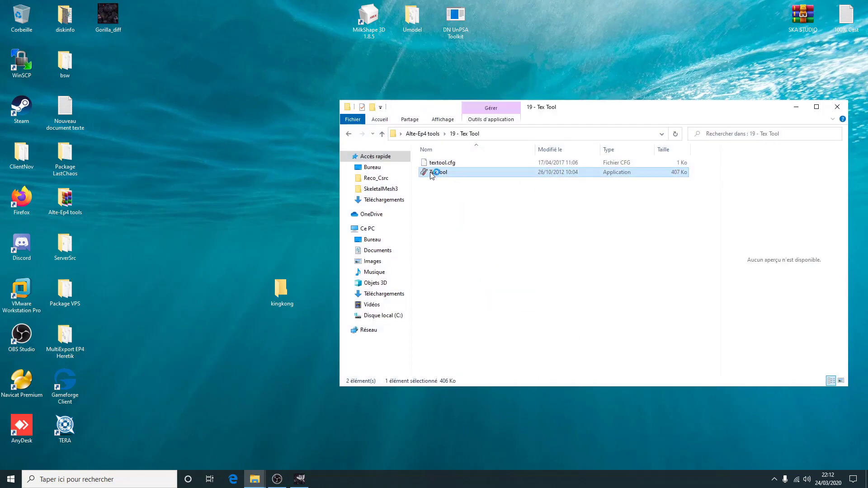
pyautogui.moveTo(109, 18); pyautogui.dragTo(388, 235)
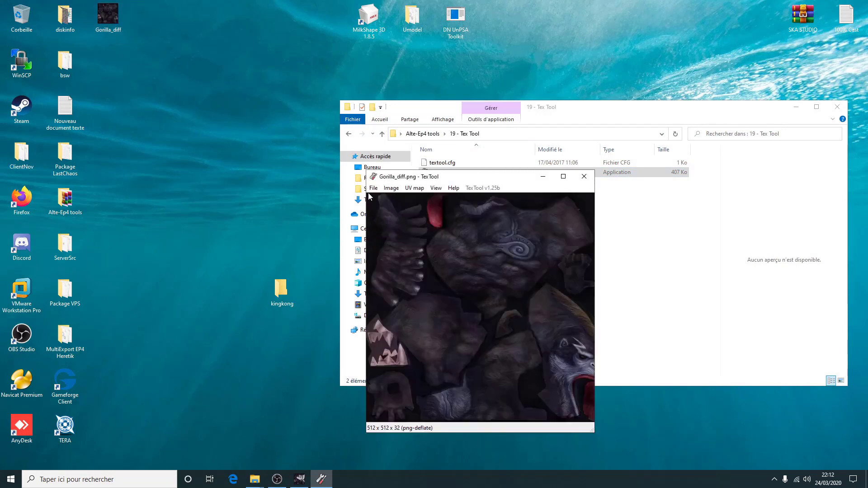
# Save the texture to the desktop as Gorilla_diff.tex in L-Chaos TEX format without compression, and clear the TexTool and folder windows.
pyautogui.click(377, 189)
pyautogui.click(386, 234)
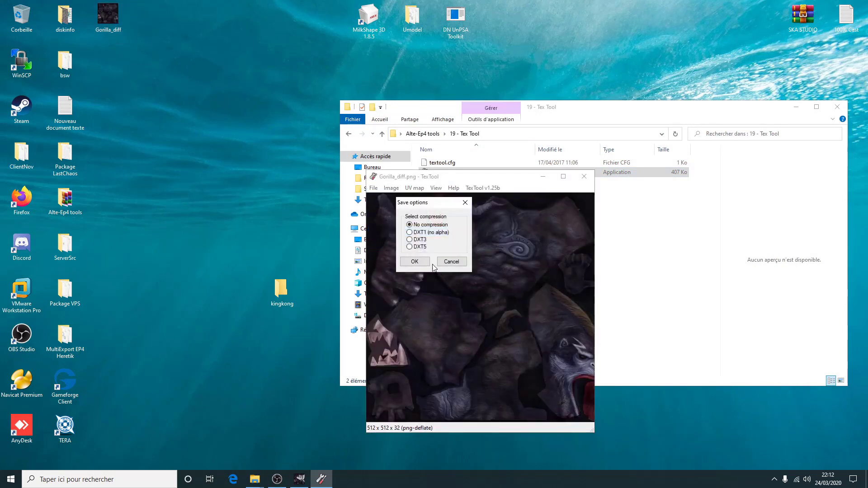
pyautogui.click(410, 263)
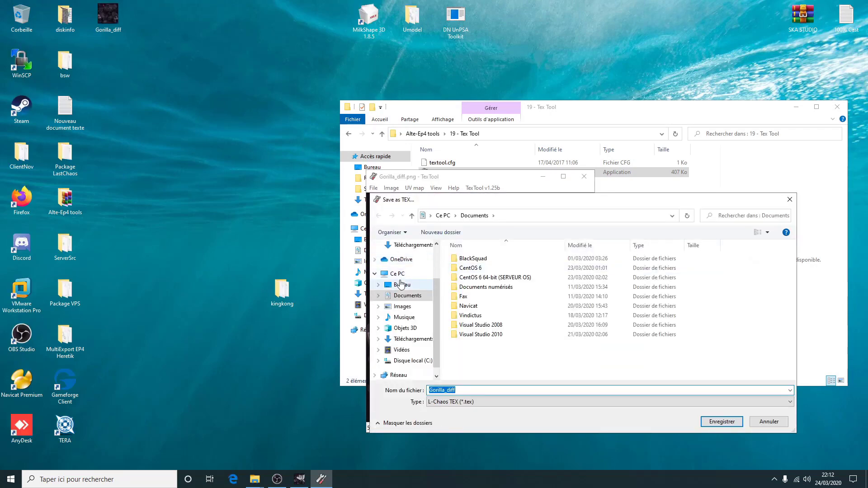
pyautogui.click(722, 421)
pyautogui.click(542, 176)
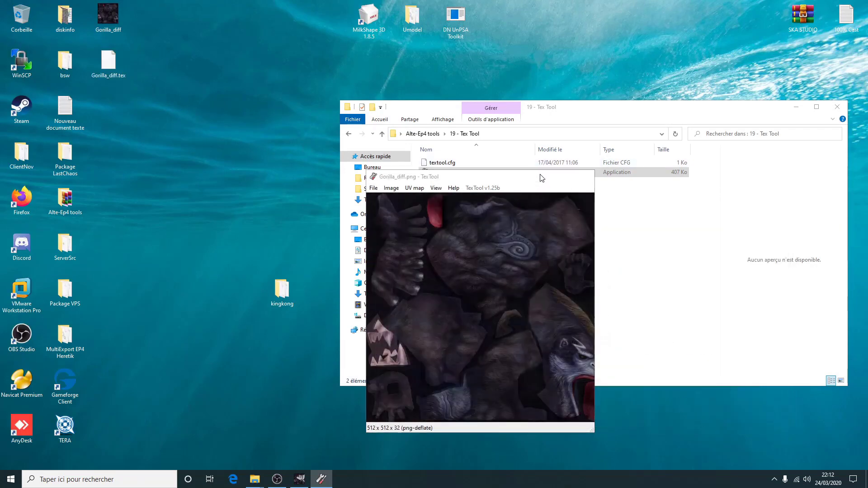
pyautogui.click(837, 107)
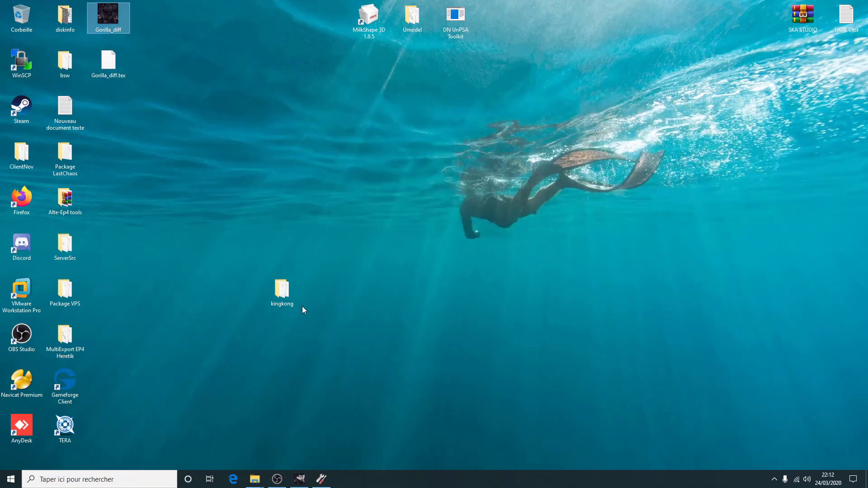
# Move Gorilla_diff.tex from the desktop into the kingkong folder and close the folder.
pyautogui.doubleClick(283, 292)
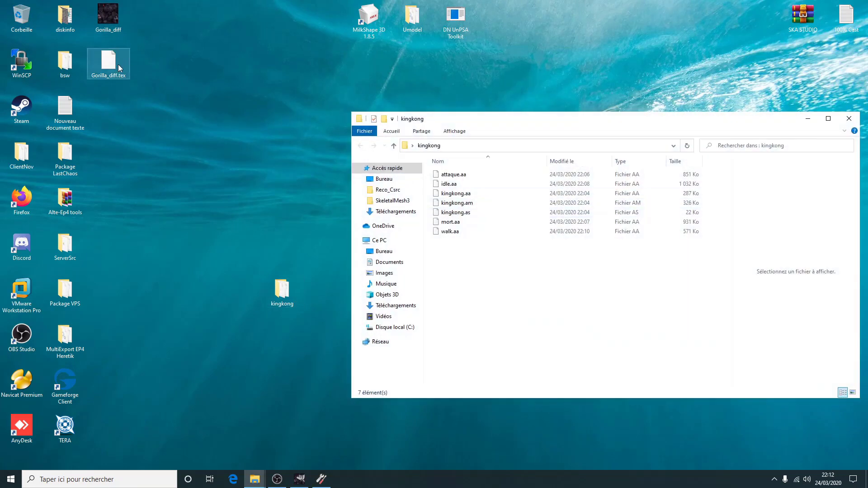
pyautogui.moveTo(104, 63); pyautogui.dragTo(508, 280)
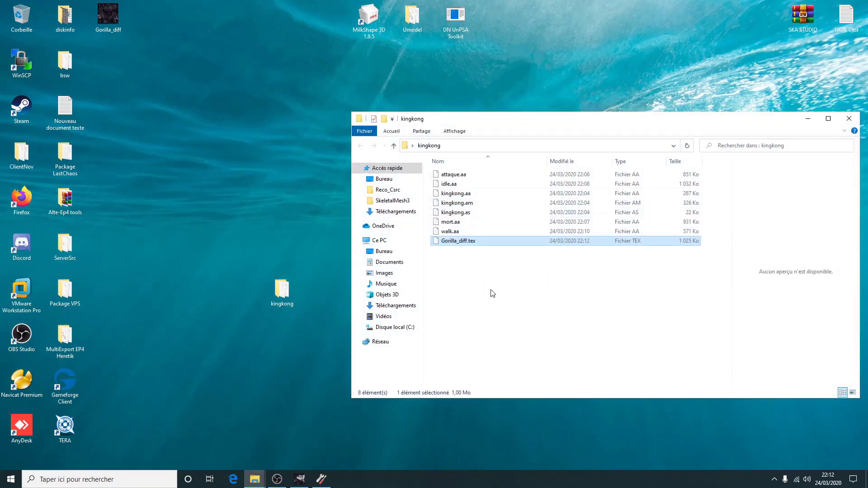
pyautogui.click(845, 120)
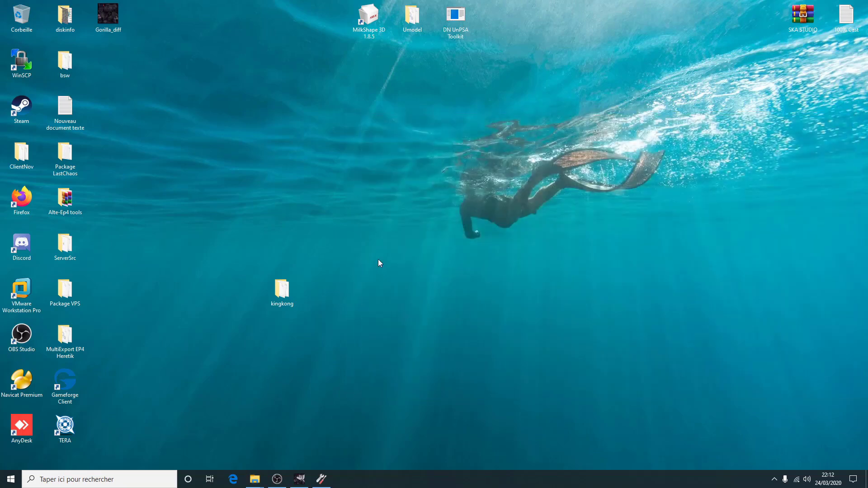
# Compare the kingkong folder's files with those of the Baal monster in ClientNov's Data\Monster folder, and close both folders.
pyautogui.doubleClick(283, 299)
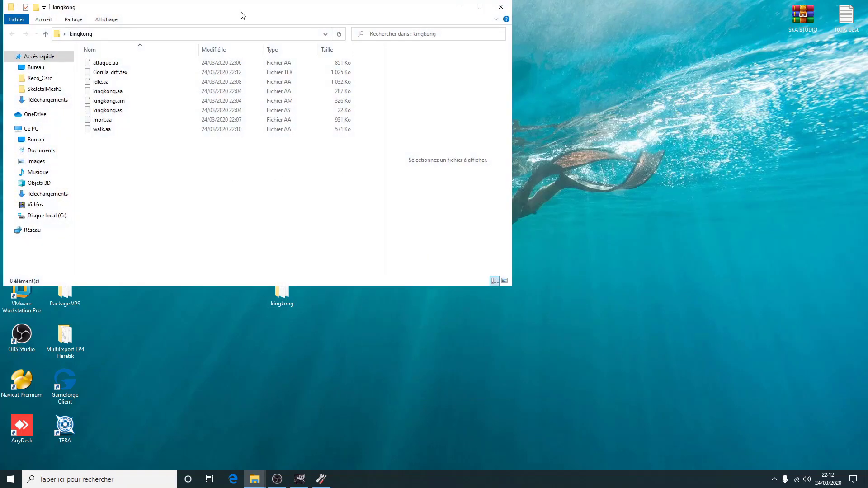
pyautogui.moveTo(243, 15); pyautogui.dragTo(510, 83)
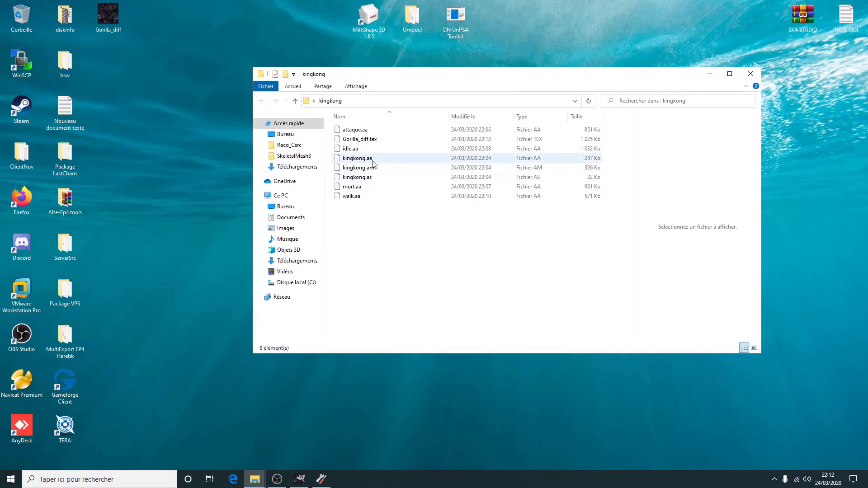
pyautogui.moveTo(375, 196)
pyautogui.mouseDown()
pyautogui.moveTo(382, 225)
pyautogui.moveTo(409, 245)
pyautogui.mouseUp()
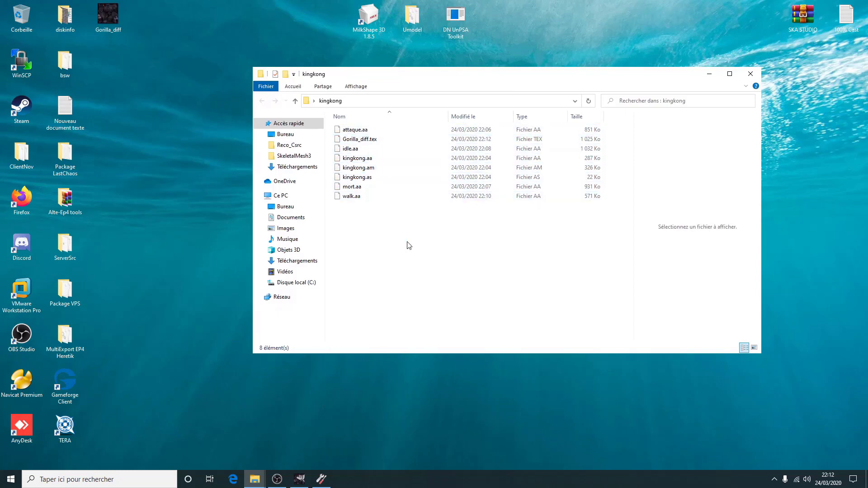
pyautogui.doubleClick(21, 153)
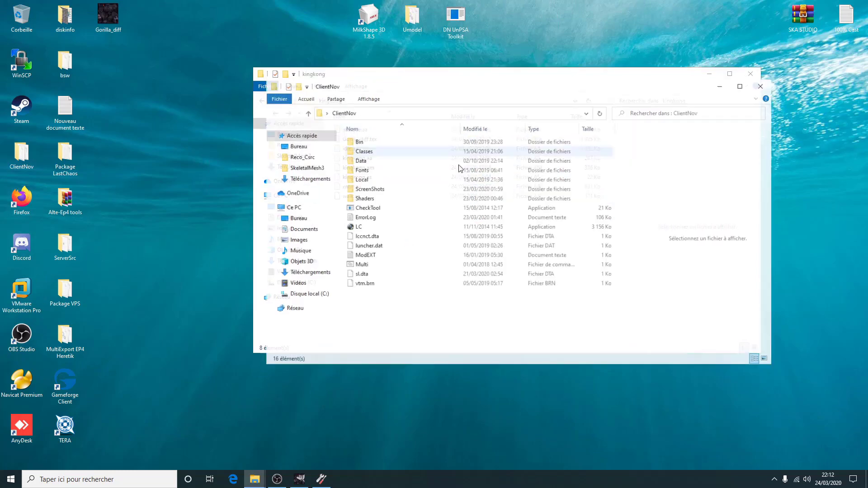
pyautogui.doubleClick(365, 161)
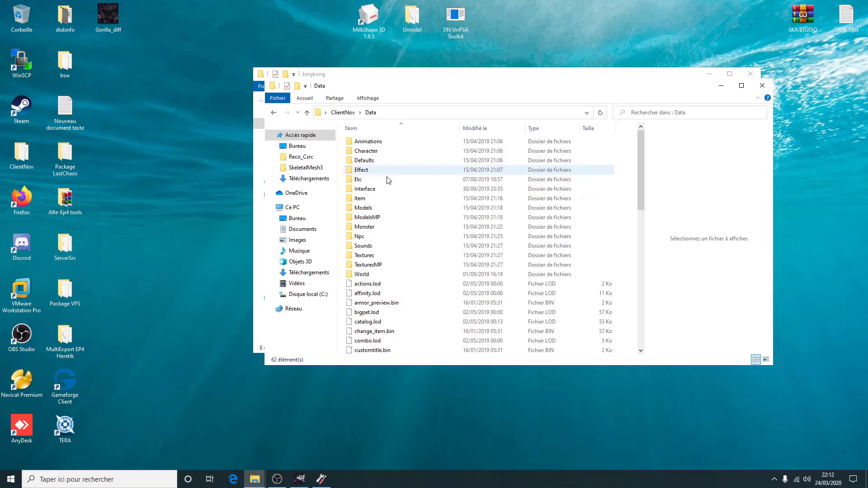
pyautogui.doubleClick(364, 226)
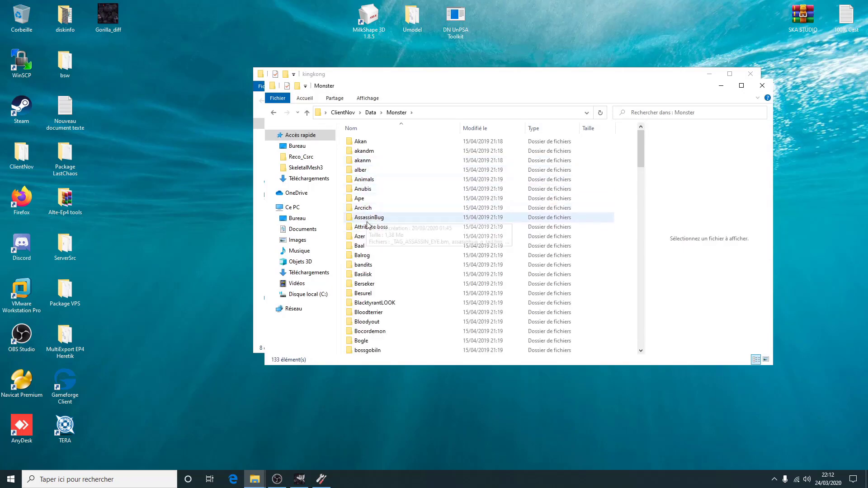
pyautogui.click(359, 236)
pyautogui.doubleClick(360, 247)
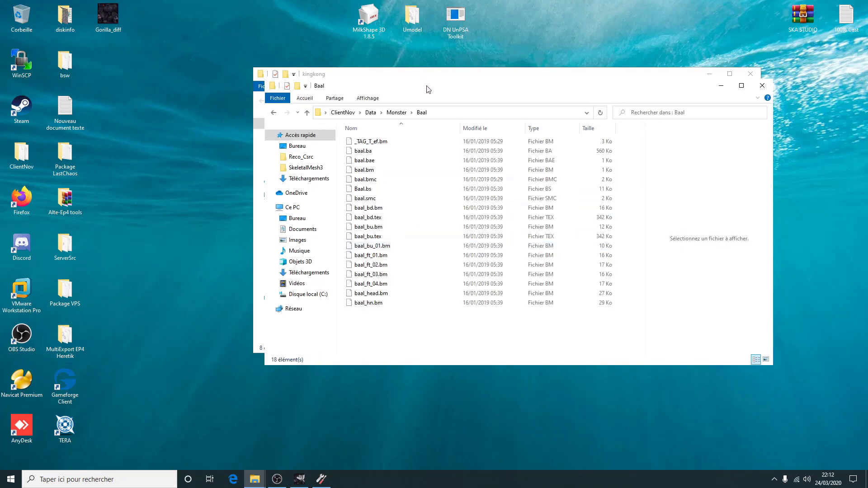
pyautogui.moveTo(429, 89); pyautogui.dragTo(606, 75)
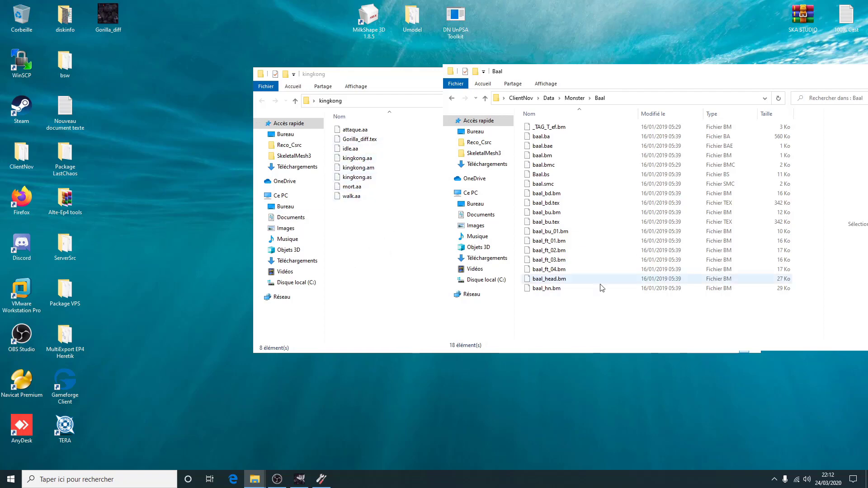
pyautogui.moveTo(668, 77); pyautogui.dragTo(483, 102)
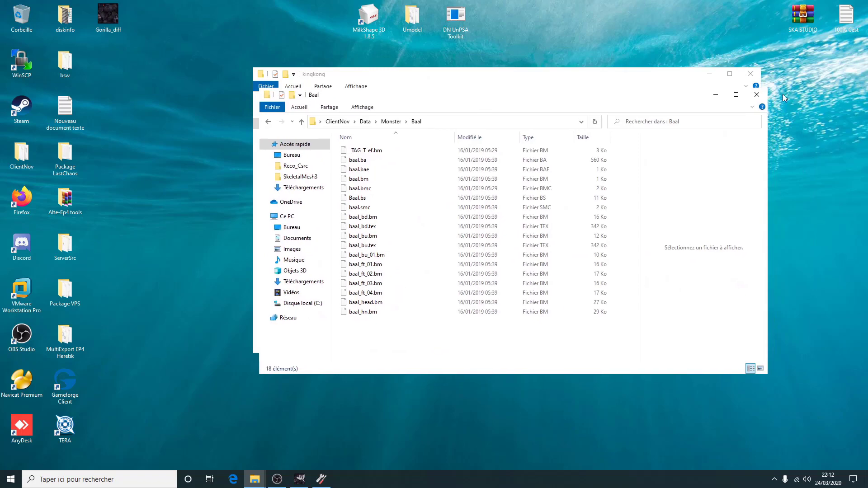
pyautogui.click(755, 95)
pyautogui.click(751, 74)
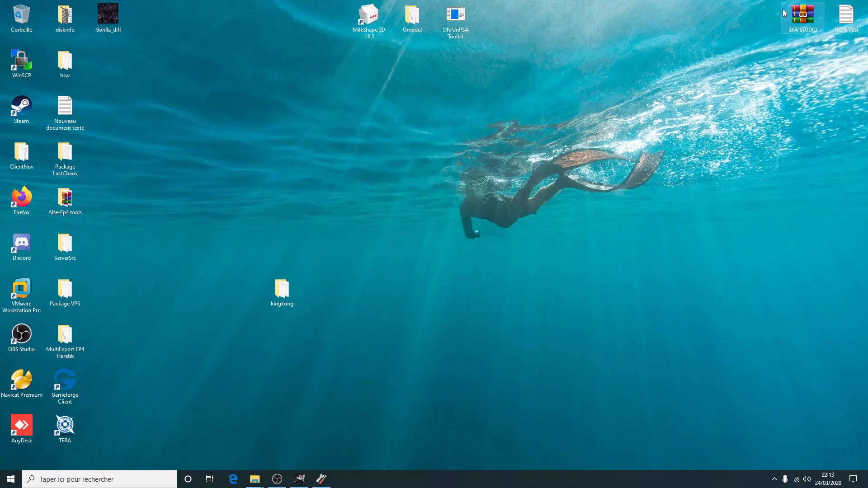
# Launch SeriousSkaStudio from Bin\SkaStudio_2010 in the Musique folder's ClientNov copy, and minimize the folder window.
pyautogui.doubleClick(29, 156)
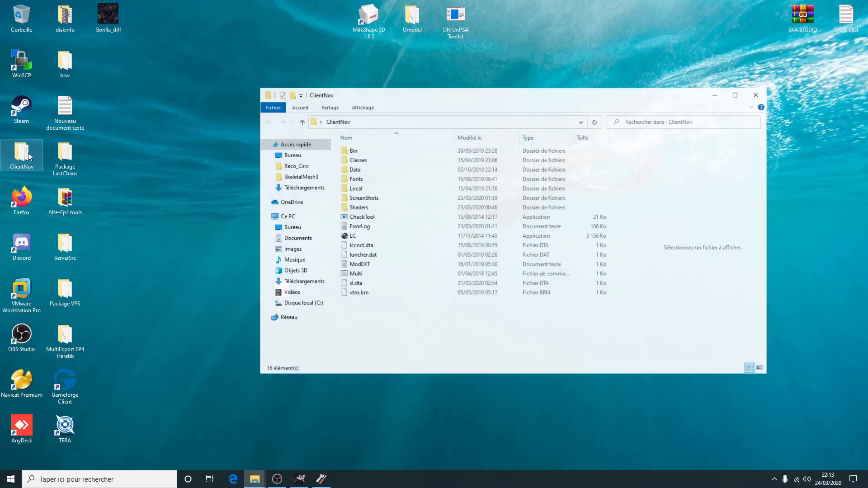
pyautogui.click(294, 259)
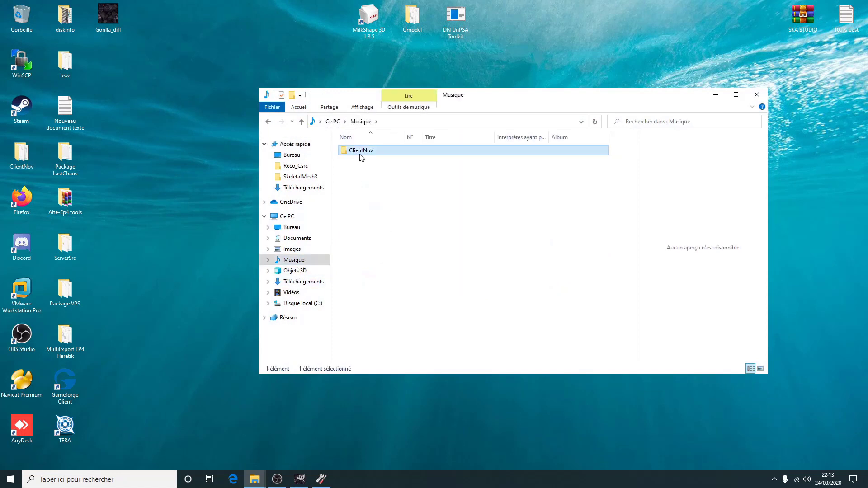
pyautogui.doubleClick(360, 150)
pyautogui.doubleClick(360, 151)
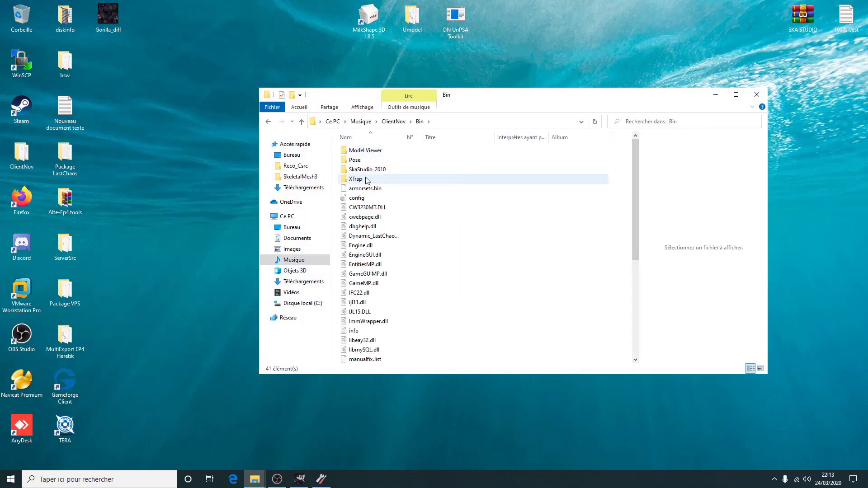
pyautogui.doubleClick(362, 169)
pyautogui.click(362, 189)
pyautogui.doubleClick(362, 189)
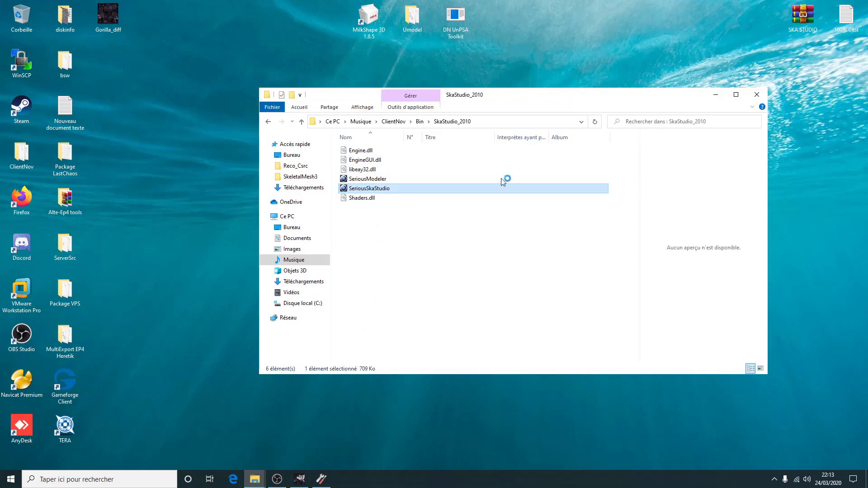
pyautogui.click(716, 95)
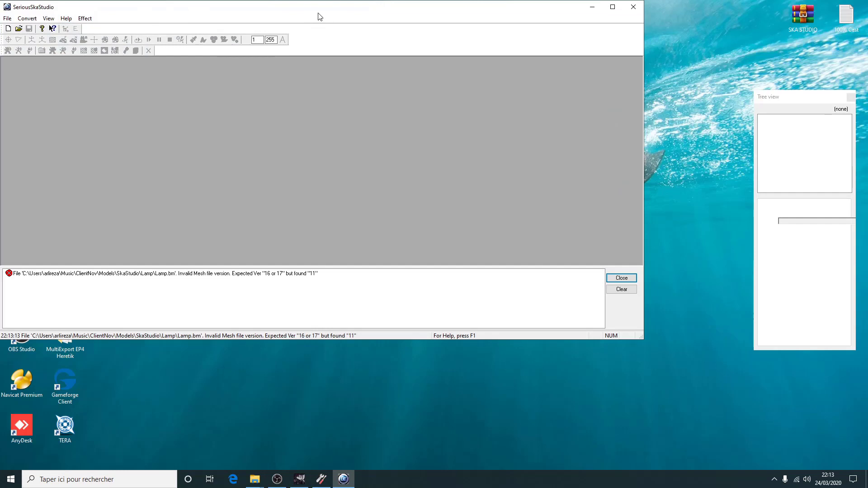
# Maximize the SeriousSkaStudio window, float the Tree view over the right part of the workspace, and close the error log.
pyautogui.moveTo(319, 14); pyautogui.dragTo(373, 61)
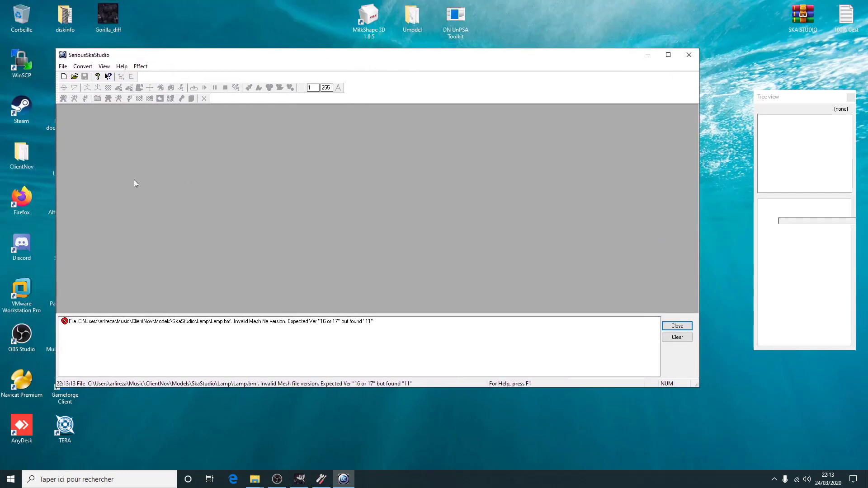
pyautogui.moveTo(535, 101); pyautogui.dragTo(119, 109)
pyautogui.moveTo(158, 140); pyautogui.dragTo(134, 134)
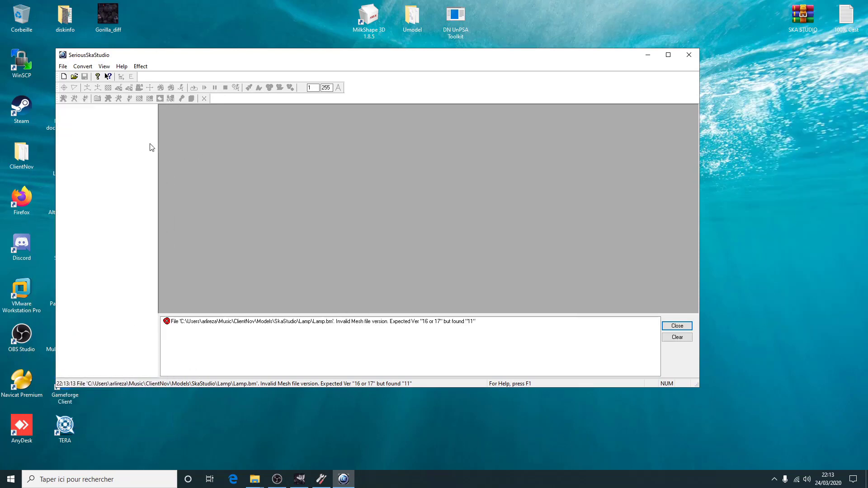
pyautogui.moveTo(420, 64); pyautogui.dragTo(463, 98)
pyautogui.click(708, 91)
pyautogui.moveTo(93, 151); pyautogui.dragTo(802, 92)
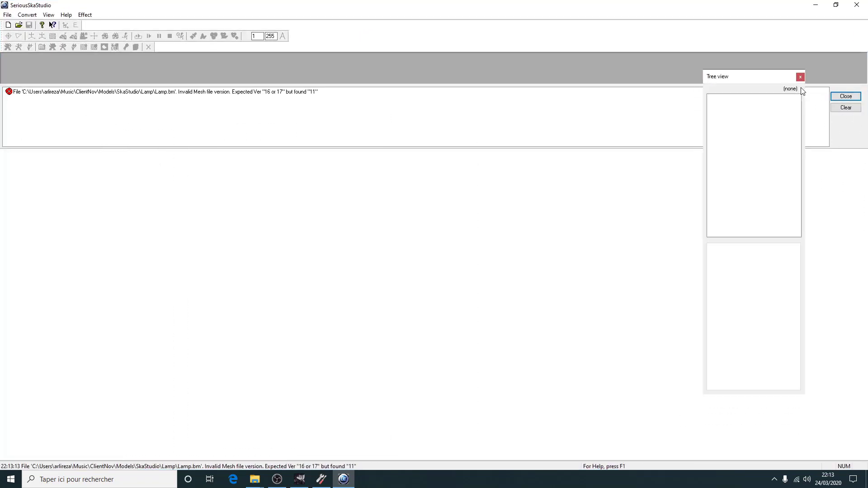
pyautogui.click(856, 98)
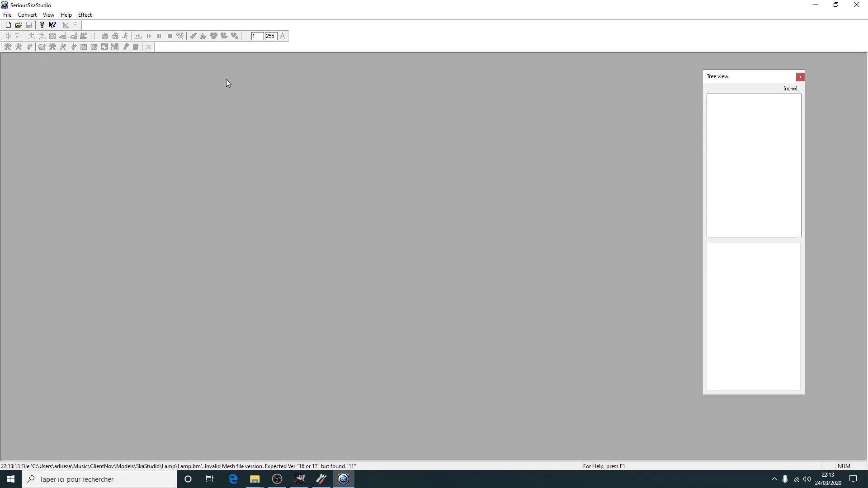
pyautogui.click(8, 15)
pyautogui.click(15, 26)
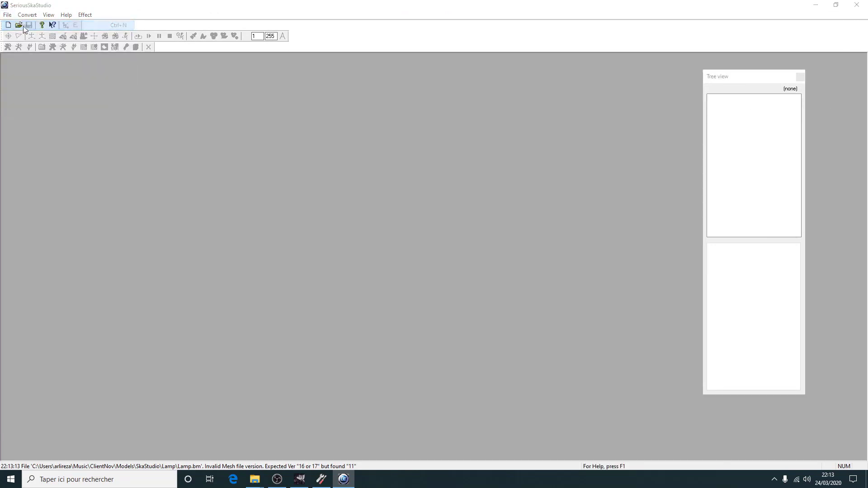
pyautogui.click(387, 118)
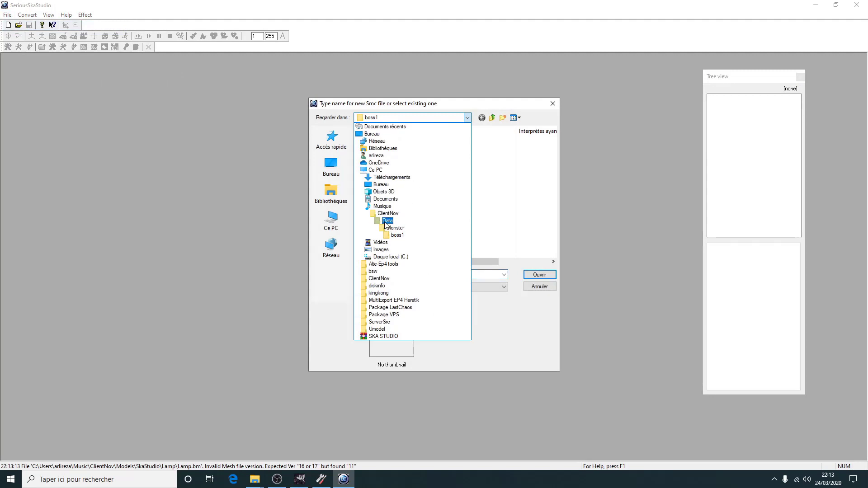
pyautogui.click(552, 103)
pyautogui.click(553, 103)
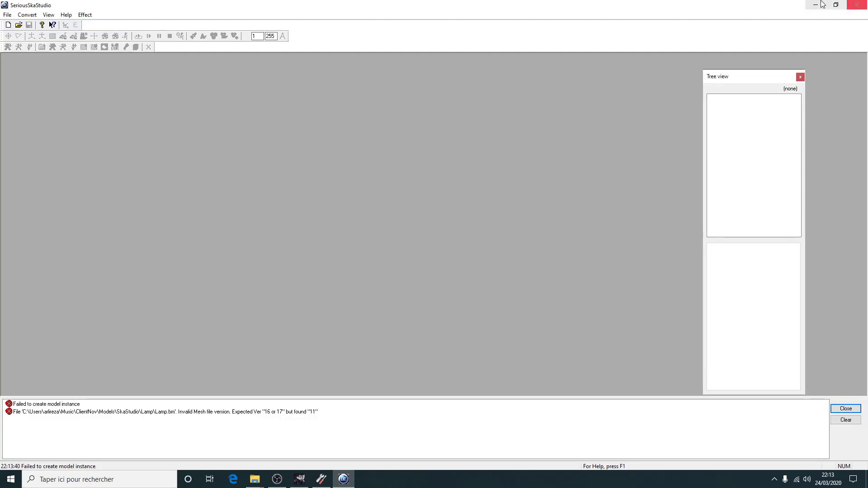
# Copy the desktop's kingkong folder into ClientNov\Data\Monster inside the Musique folder.
pyautogui.click(815, 5)
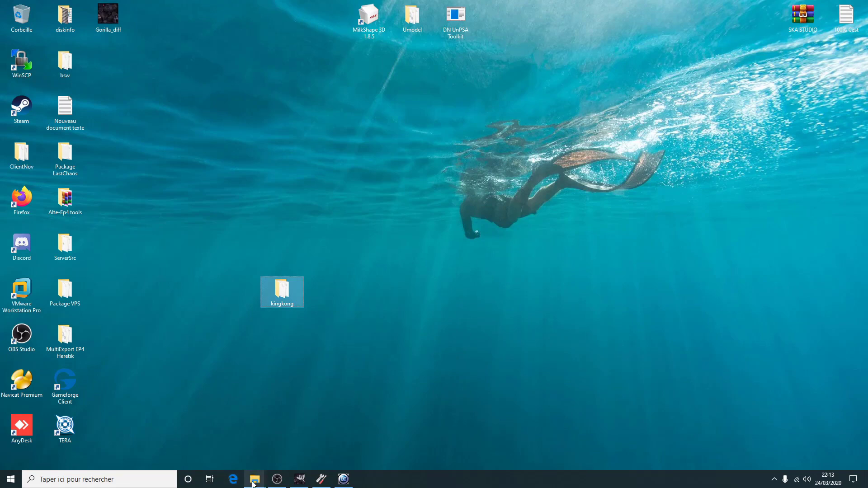
pyautogui.moveTo(254, 479)
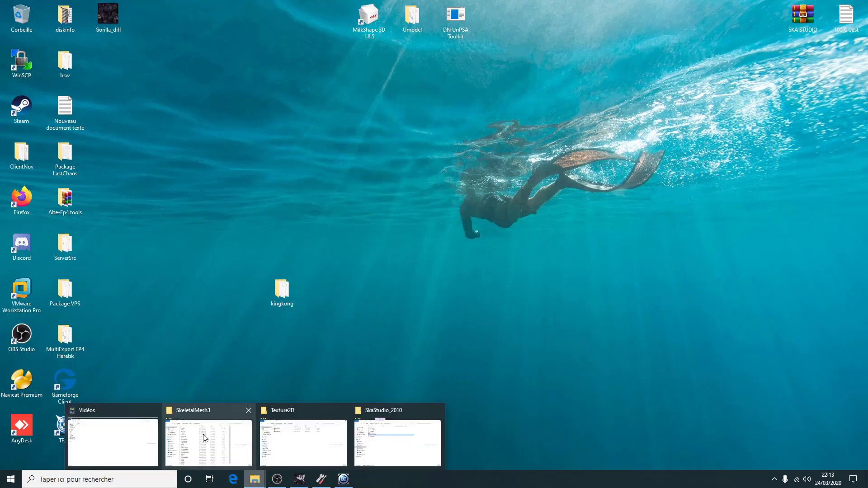
pyautogui.click(128, 433)
pyautogui.click(33, 169)
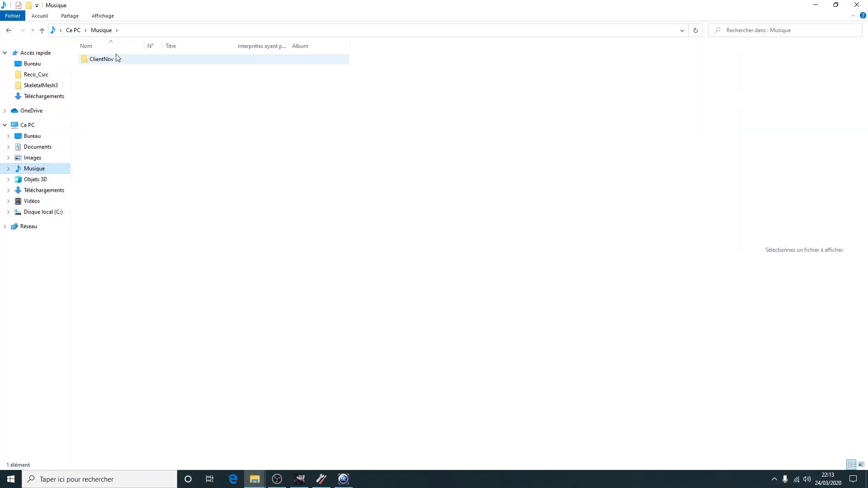
pyautogui.doubleClick(109, 59)
pyautogui.doubleClick(97, 79)
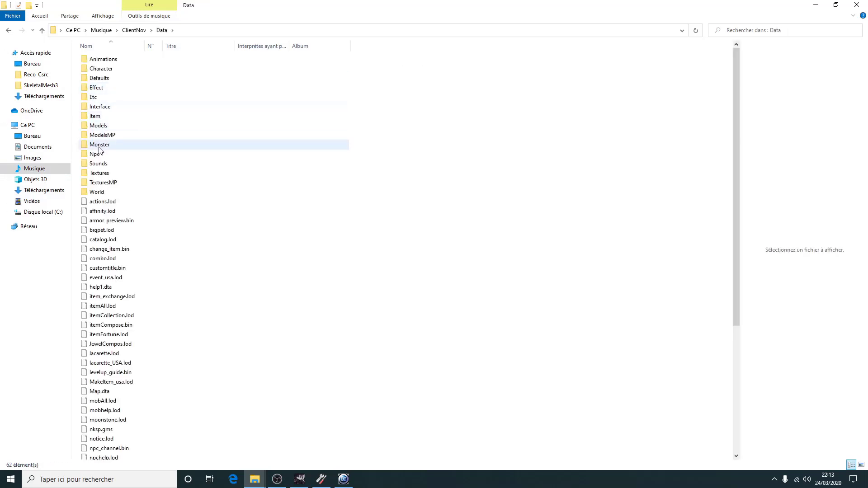
pyautogui.doubleClick(100, 146)
pyautogui.hotkey('ctrl', 'v')
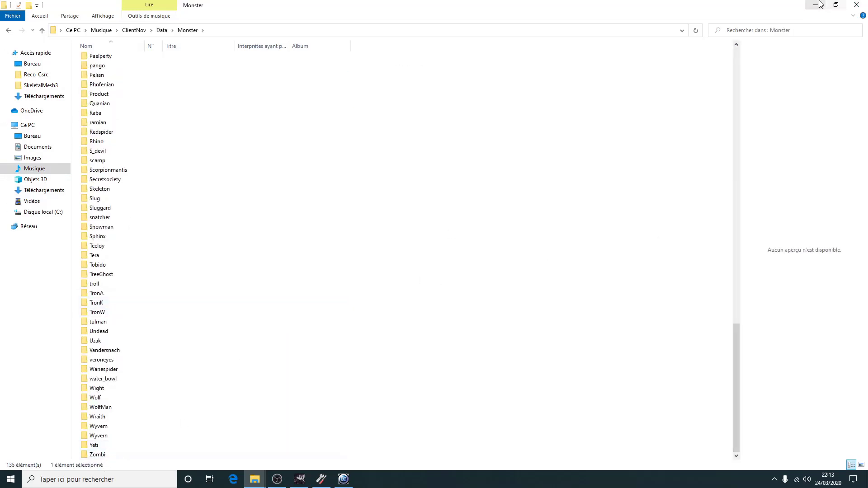
# Open the pasted kingkong folder, open the name of kingkong.am for editing, and minimize the folder window.
pyautogui.scroll(9, 198, 239)
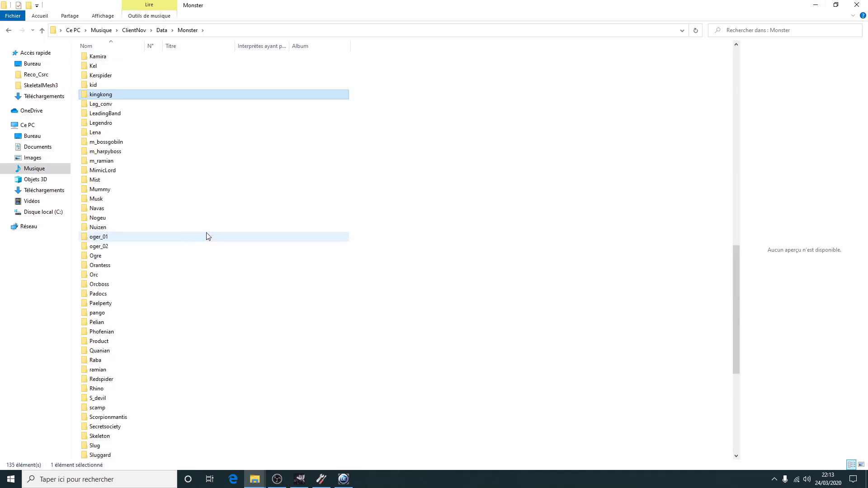
pyautogui.doubleClick(146, 95)
pyautogui.click(108, 88)
pyautogui.click(108, 97)
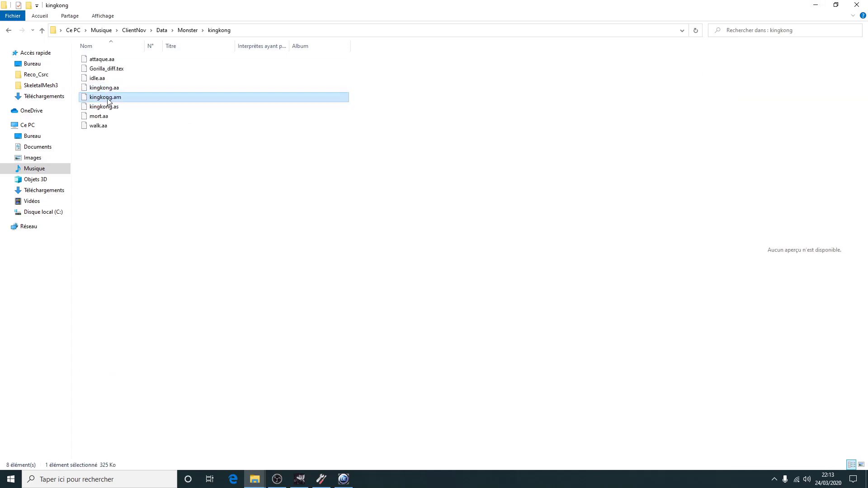
pyautogui.rightClick(107, 98)
pyautogui.click(162, 257)
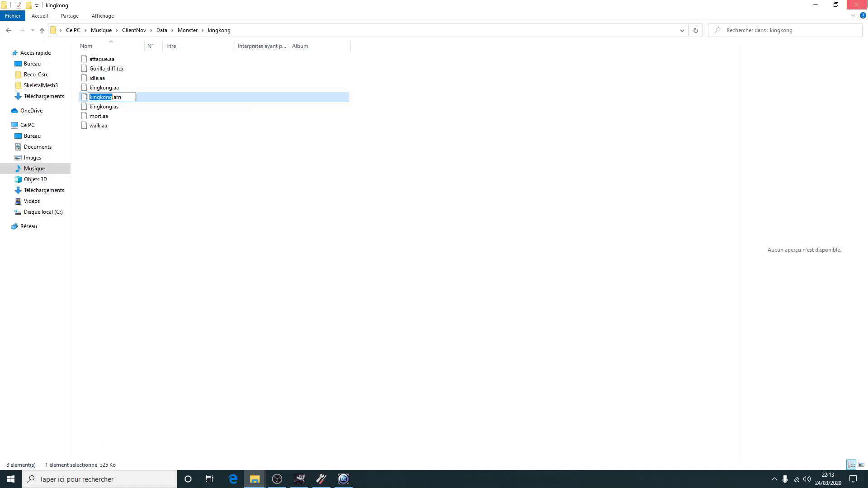
pyautogui.click(816, 5)
# Switch to SeriousSkaStudio and create a new SMC file named kingkong in the ClientNov\Data\Monster\kingkong folder.
pyautogui.click(344, 478)
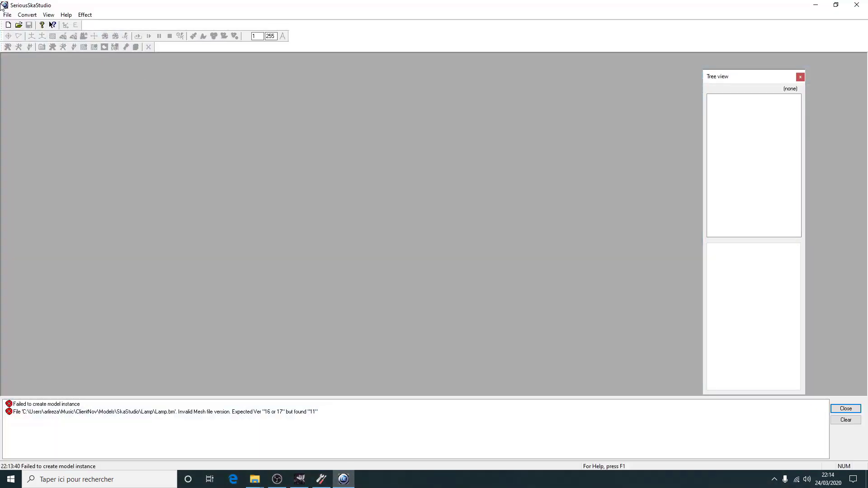
pyautogui.click(7, 14)
pyautogui.click(28, 25)
pyautogui.click(424, 118)
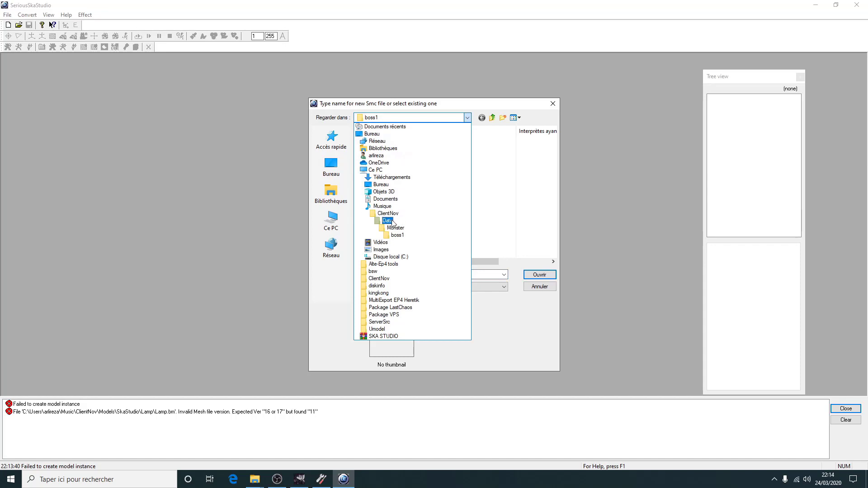
pyautogui.click(394, 229)
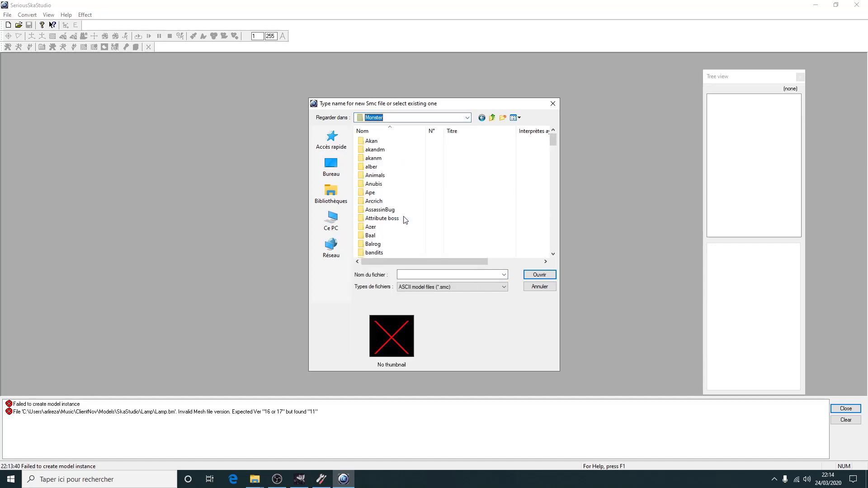
pyautogui.scroll(-16, 405, 223)
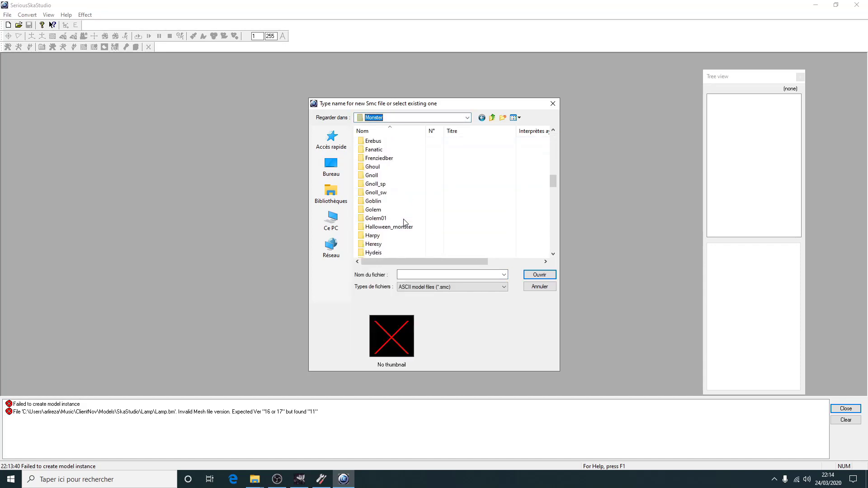
pyautogui.doubleClick(379, 178)
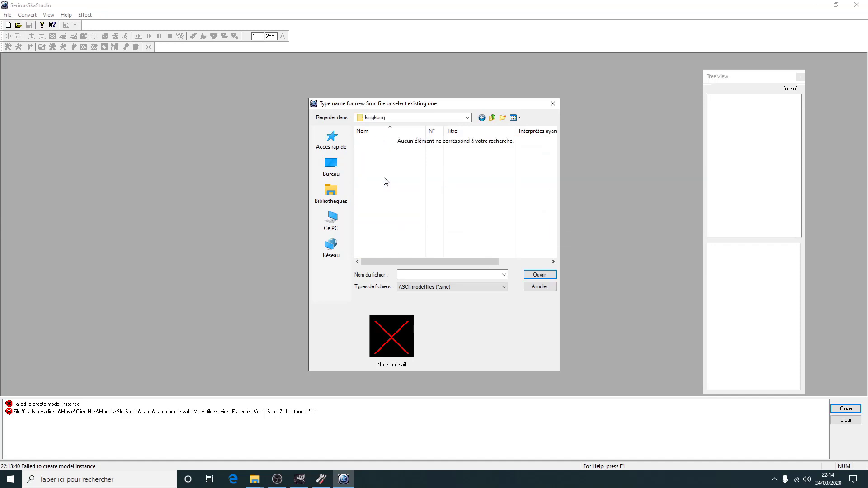
pyautogui.click(434, 274)
pyautogui.write('kingkong')
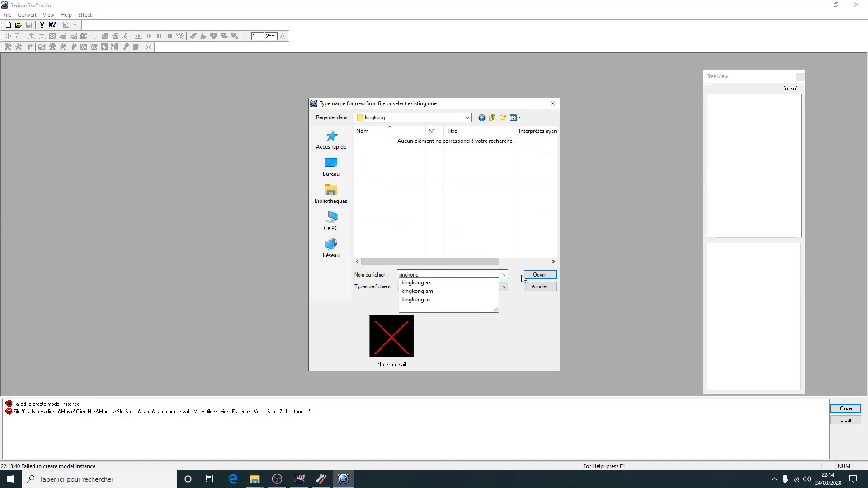
pyautogui.click(525, 276)
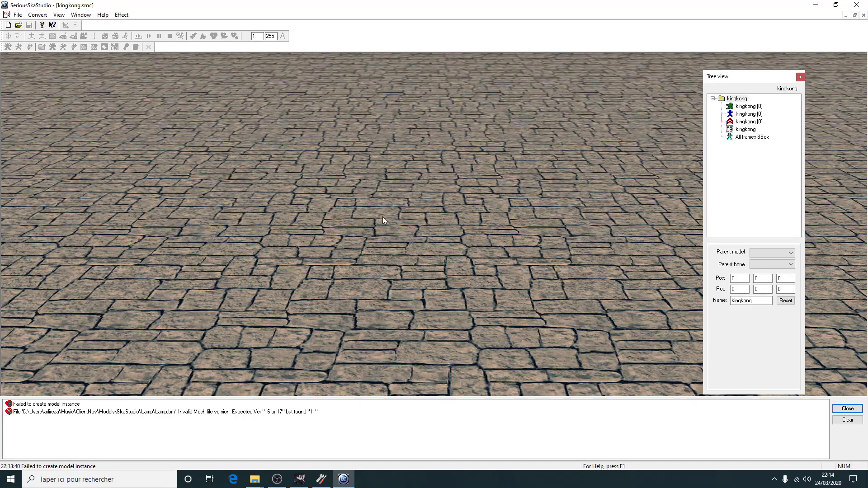
# Add the kingkong mesh file to the new model's mesh list.
pyautogui.moveTo(382, 217); pyautogui.dragTo(658, 180, button='right')
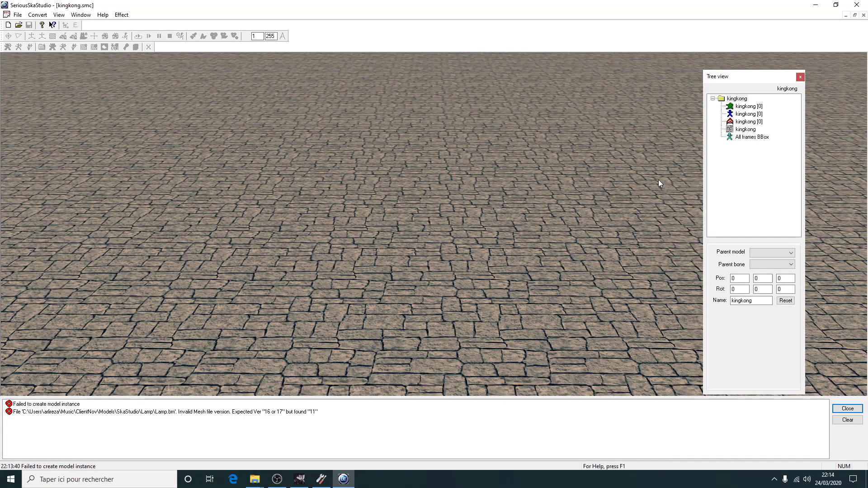
pyautogui.click(745, 108)
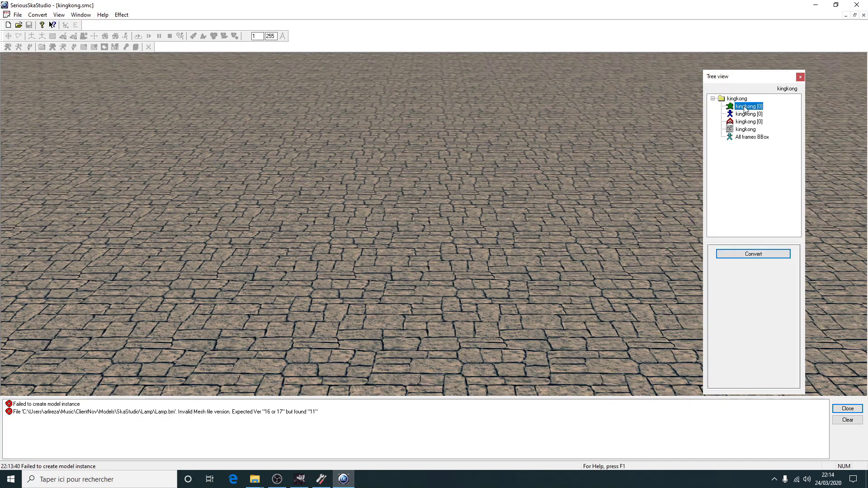
pyautogui.click(746, 115)
pyautogui.click(746, 122)
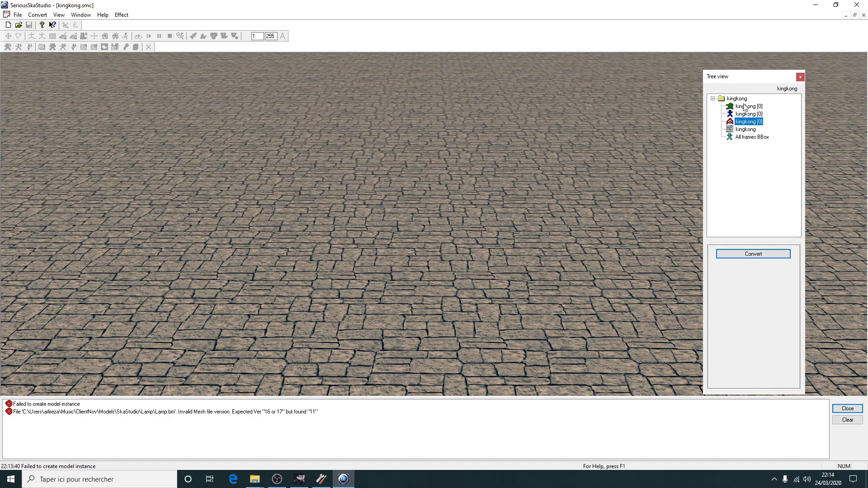
pyautogui.rightClick(746, 107)
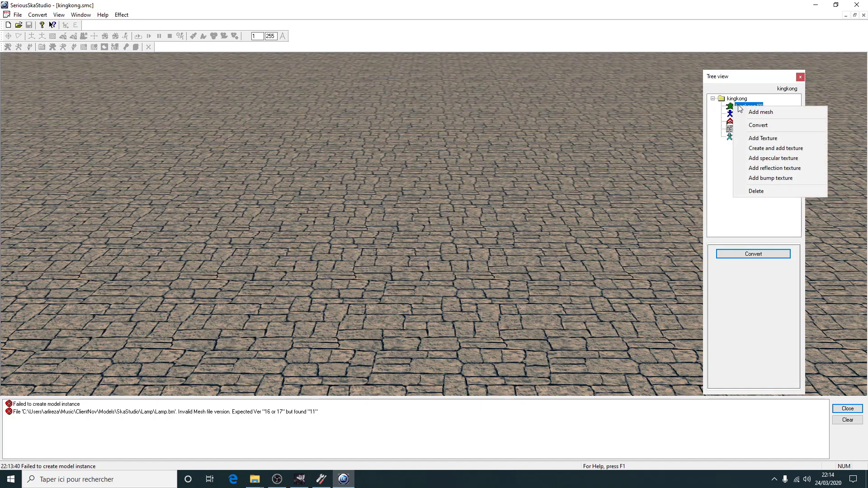
pyautogui.click(752, 112)
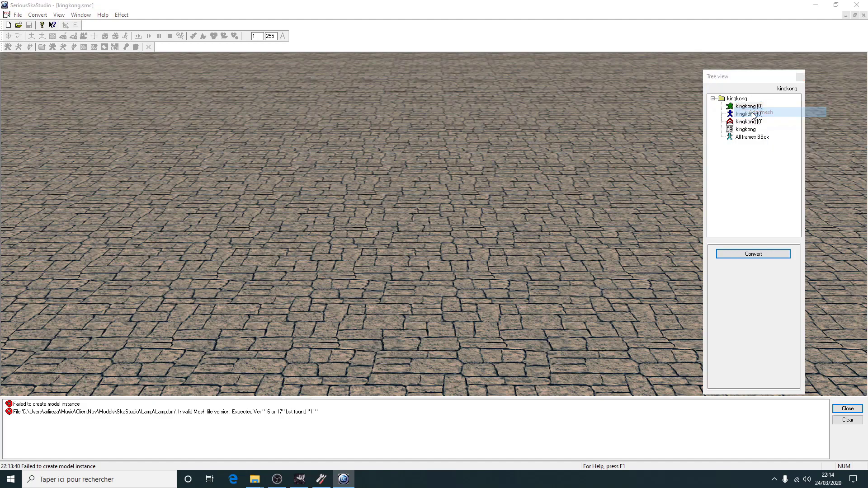
pyautogui.click(381, 142)
pyautogui.doubleClick(381, 142)
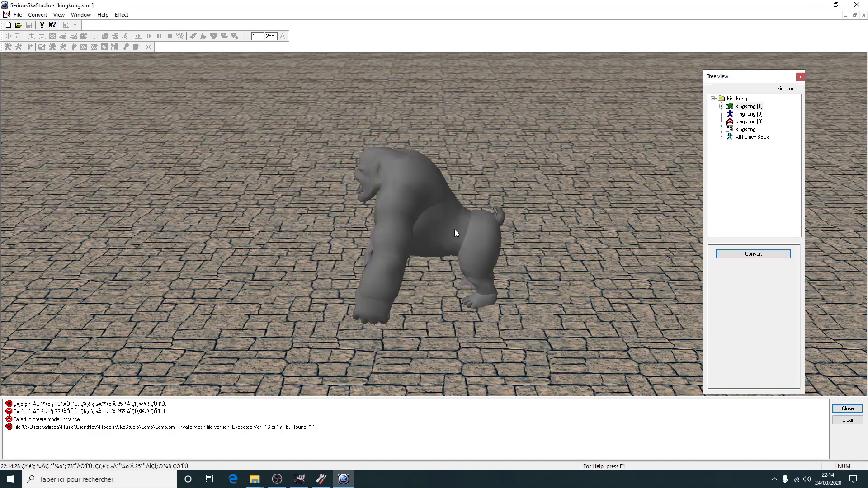
# Add the kingkong skeleton file to the model's skeleton list.
pyautogui.moveTo(295, 207); pyautogui.dragTo(376, 190)
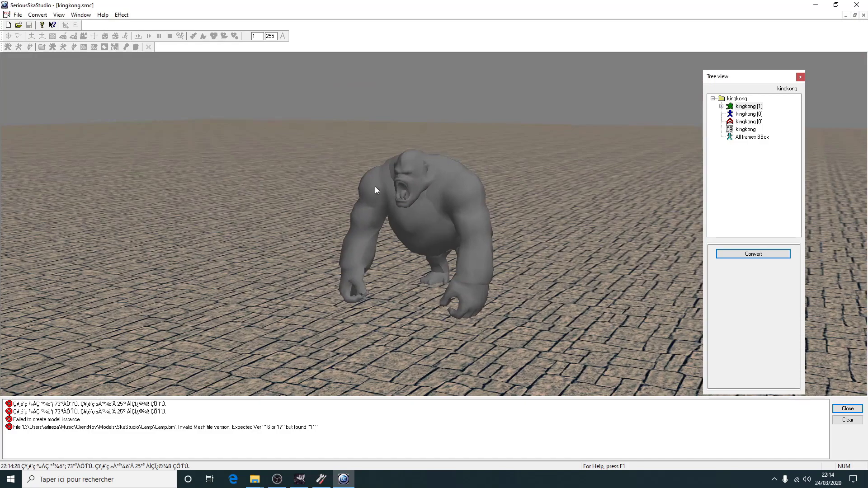
pyautogui.moveTo(404, 134); pyautogui.dragTo(444, 144)
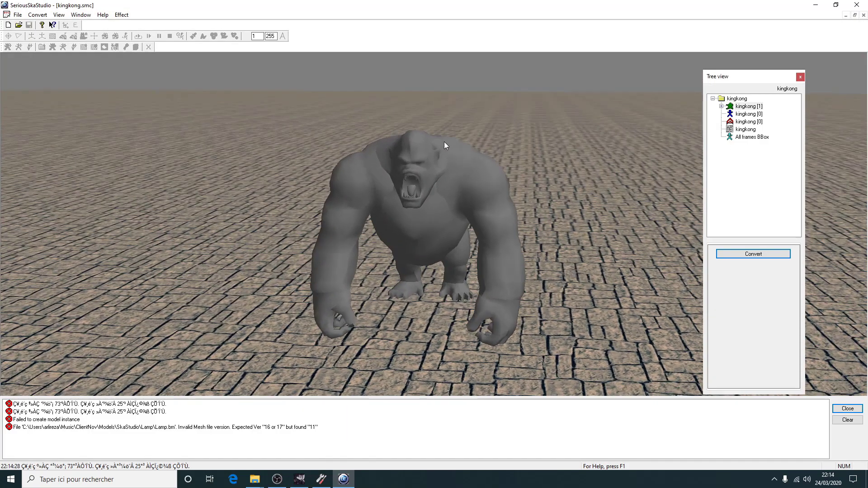
pyautogui.rightClick(741, 119)
pyautogui.click(751, 123)
pyautogui.doubleClick(416, 140)
pyautogui.click(741, 123)
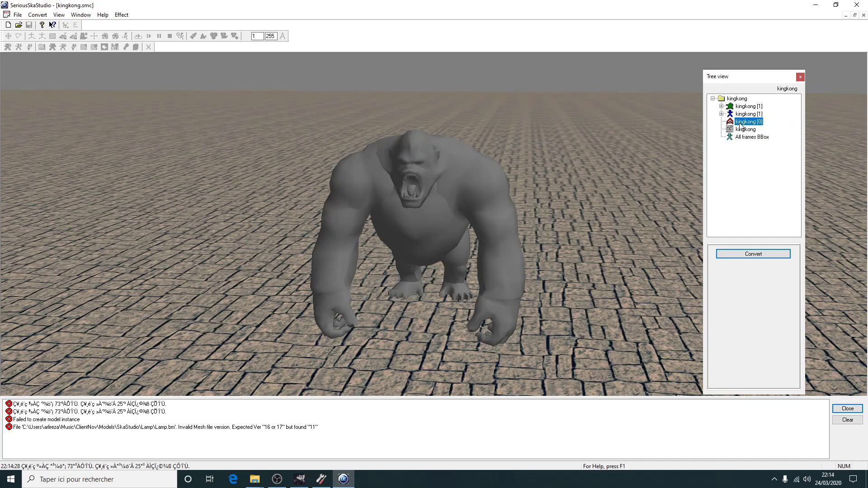
pyautogui.click(416, 196)
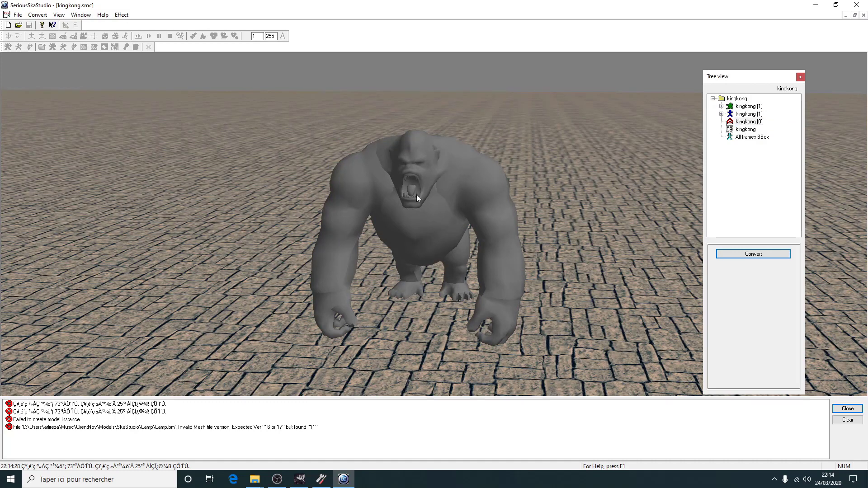
# Expand the kingkong mesh in the tree and open the shader choices of its Gorilla_MI surface.
pyautogui.click(722, 107)
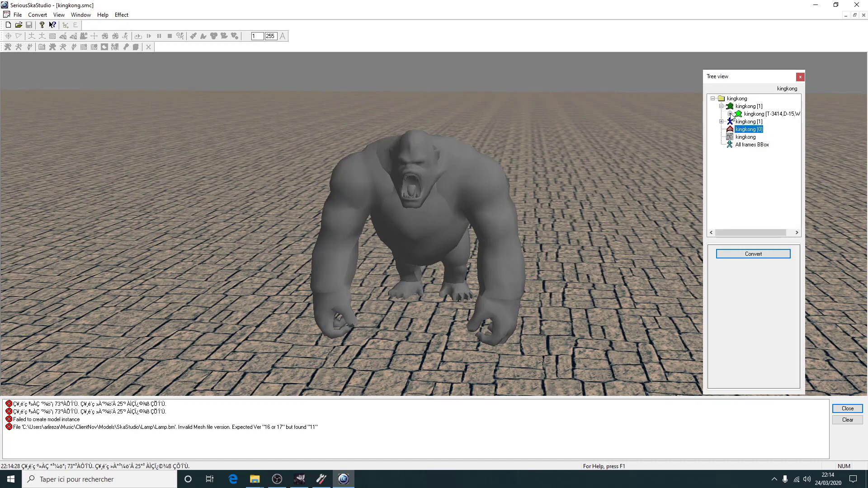
pyautogui.click(721, 107)
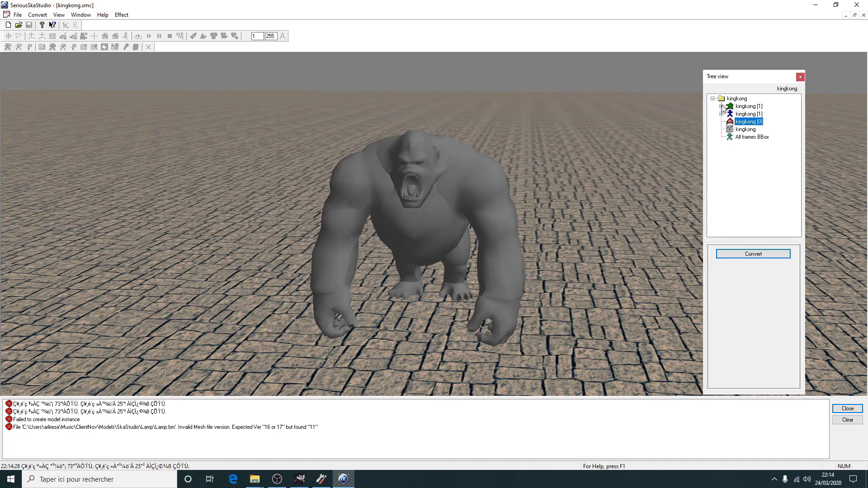
pyautogui.click(721, 106)
pyautogui.click(730, 114)
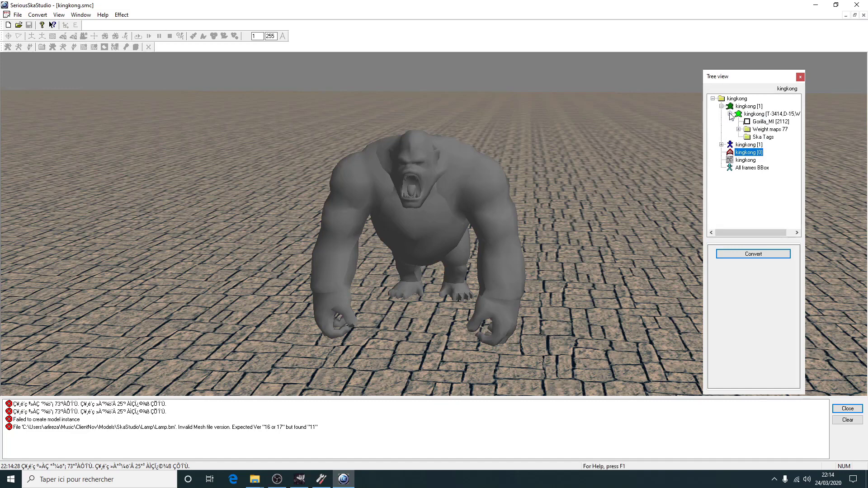
pyautogui.click(765, 122)
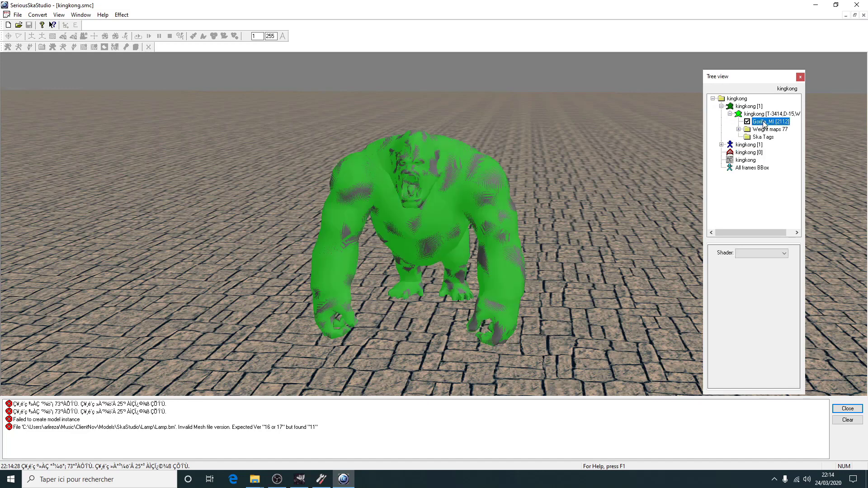
pyautogui.click(761, 254)
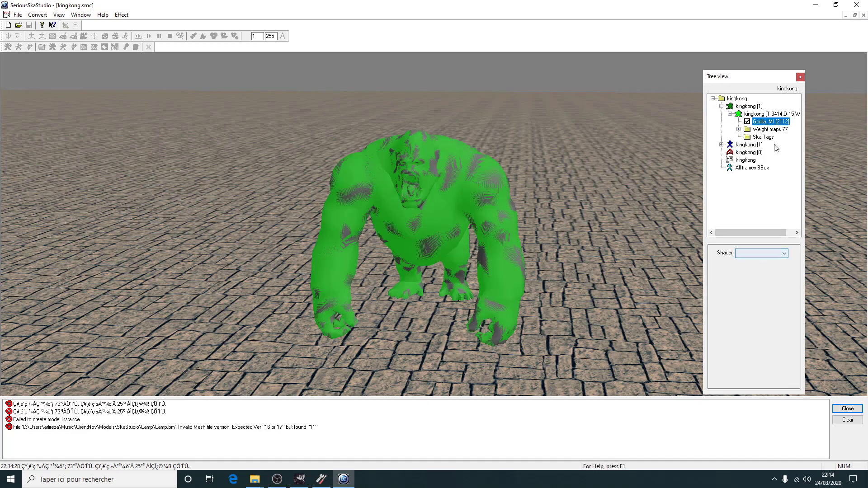
# Add the Gorilla_diff.tex texture to the kingkong mesh.
pyautogui.rightClick(744, 113)
pyautogui.click(744, 114)
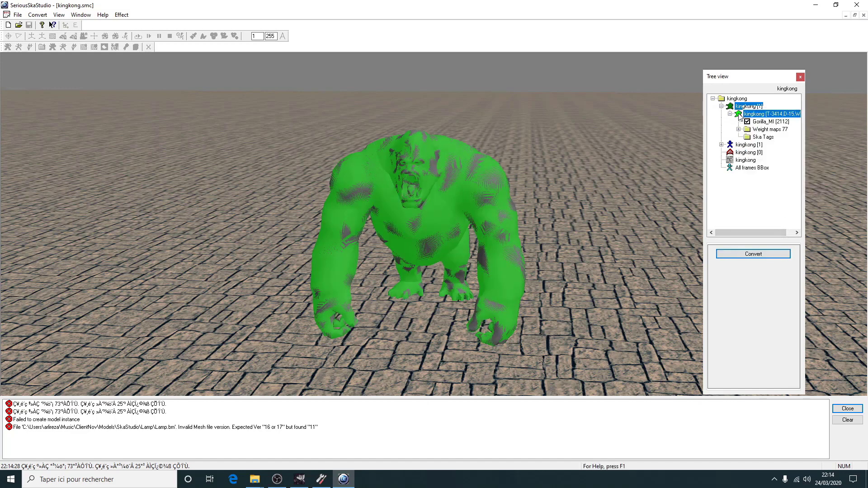
pyautogui.rightClick(743, 115)
pyautogui.click(750, 114)
pyautogui.rightClick(758, 114)
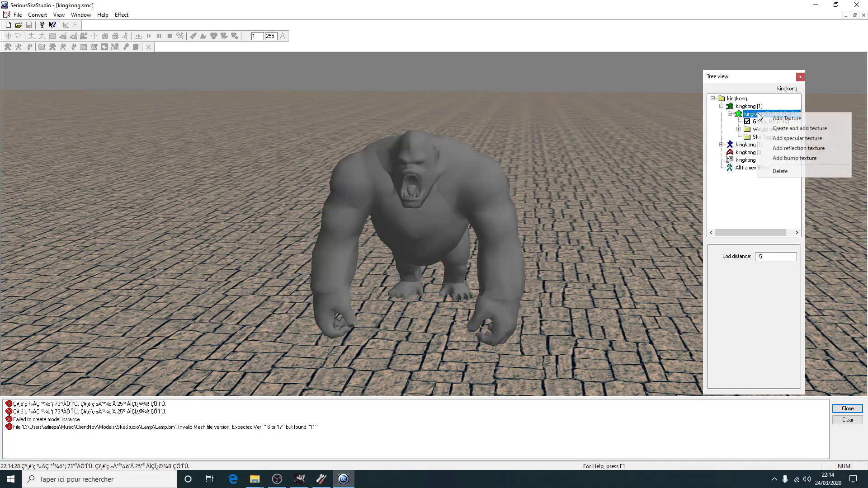
pyautogui.click(764, 119)
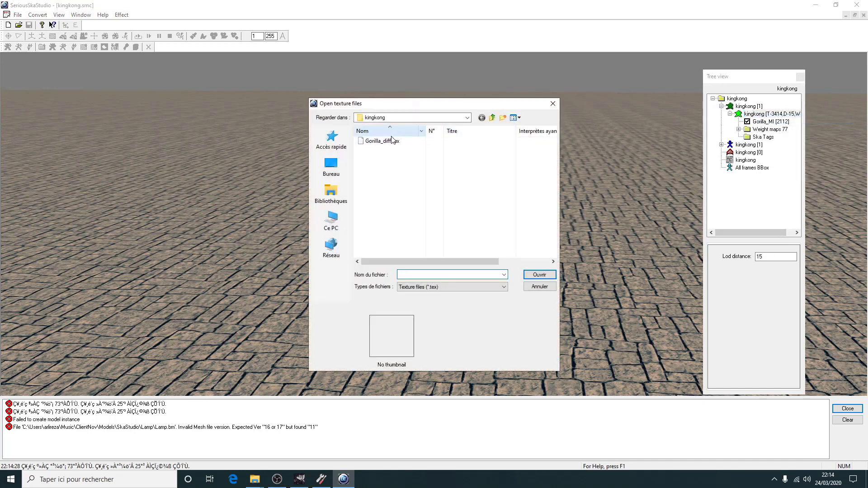
pyautogui.click(379, 141)
pyautogui.doubleClick(379, 142)
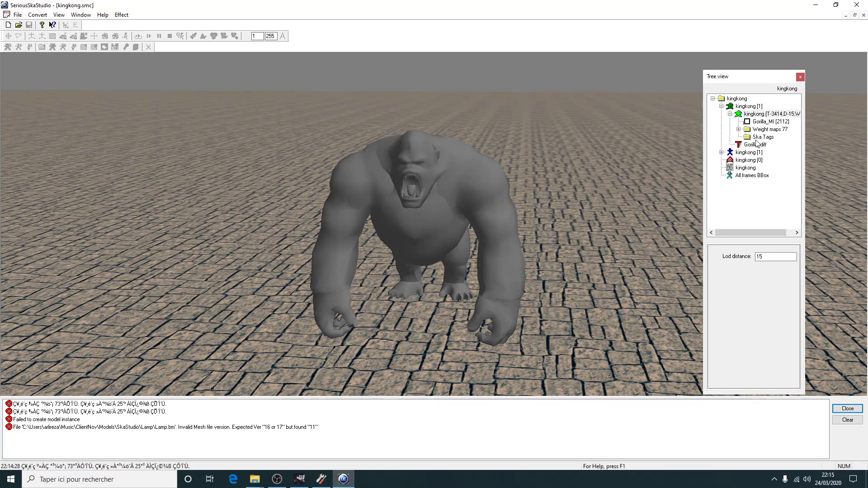
# Give the Gorilla_MI surface the Default shader with Gorilla_diff as both diffuse and specular map.
pyautogui.click(763, 122)
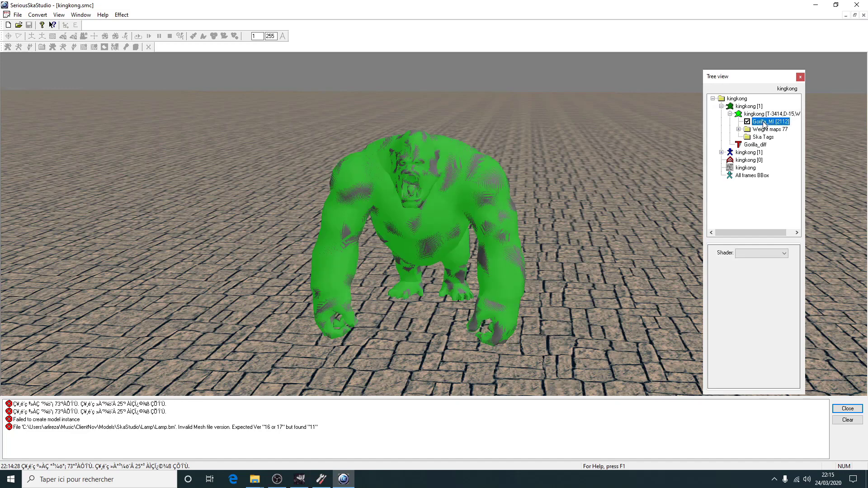
pyautogui.click(769, 254)
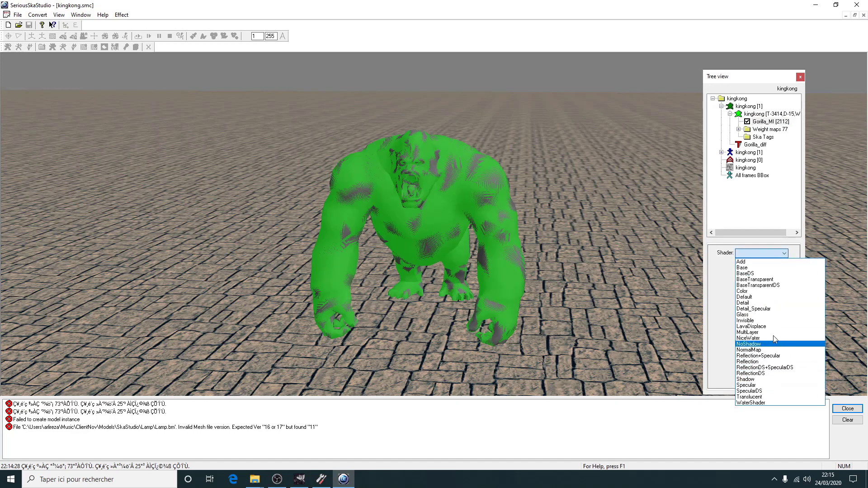
pyautogui.click(758, 297)
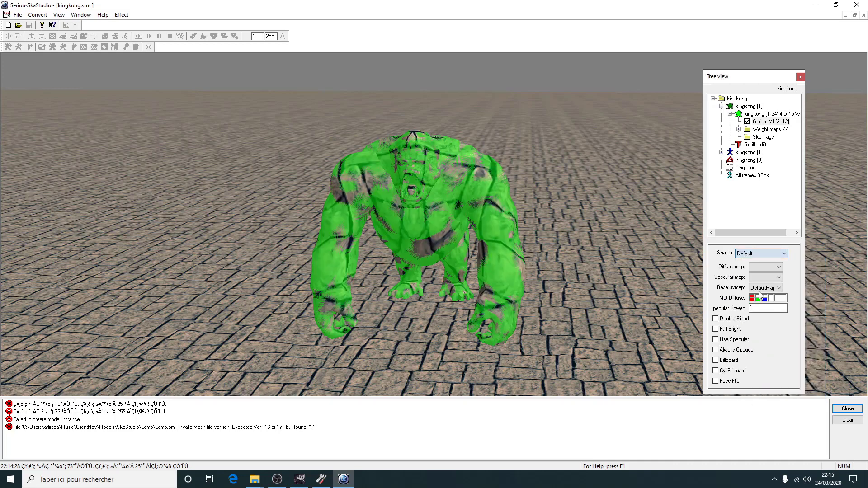
pyautogui.click(772, 268)
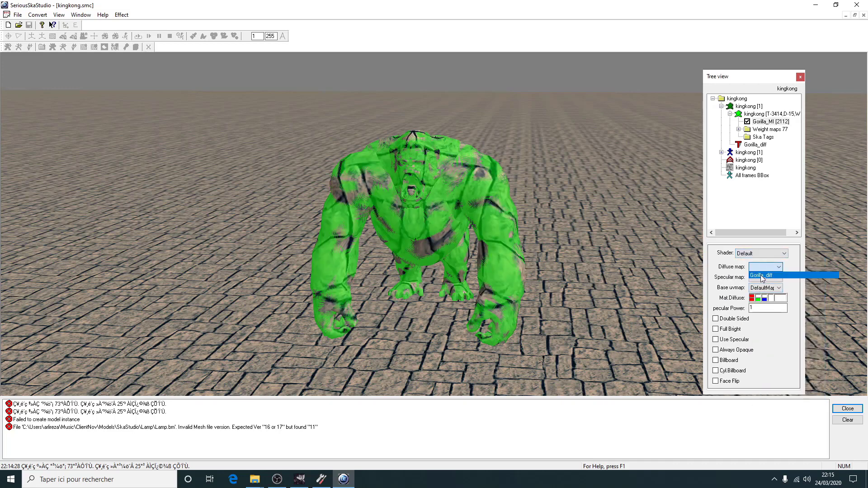
pyautogui.click(760, 275)
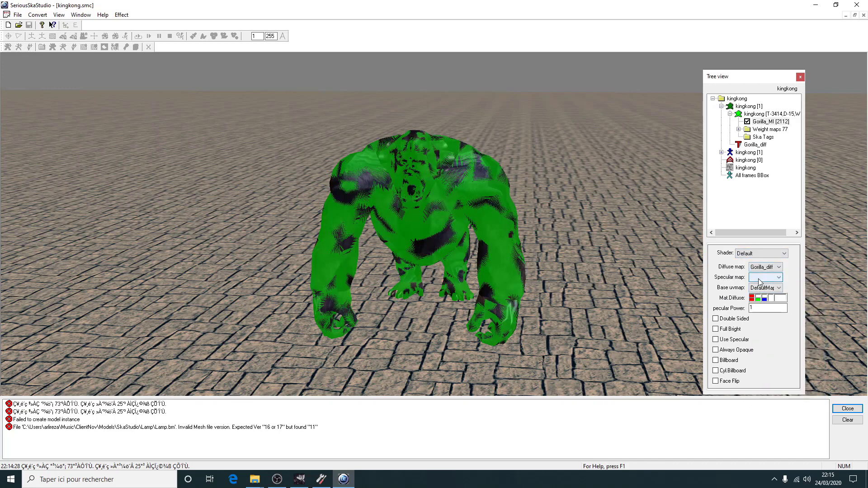
pyautogui.click(759, 279)
pyautogui.click(761, 285)
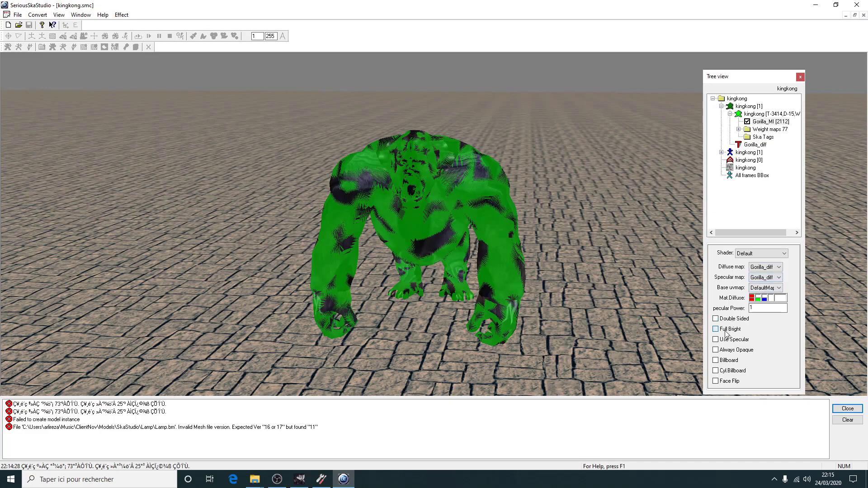
# Enable Full Bright and Double Sided for the Gorilla_MI surface and inspect the textured gorilla from several angles.
pyautogui.click(727, 331)
pyautogui.moveTo(312, 213); pyautogui.dragTo(527, 207)
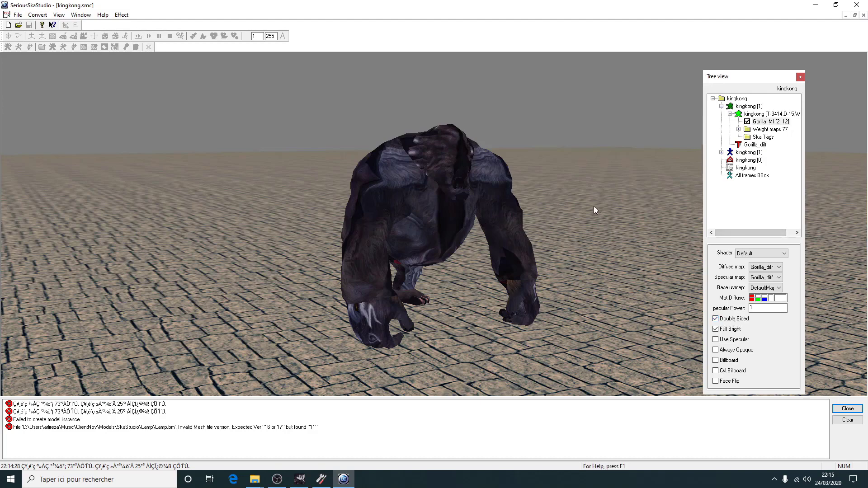
pyautogui.moveTo(593, 208); pyautogui.dragTo(554, 212)
pyautogui.click(277, 480)
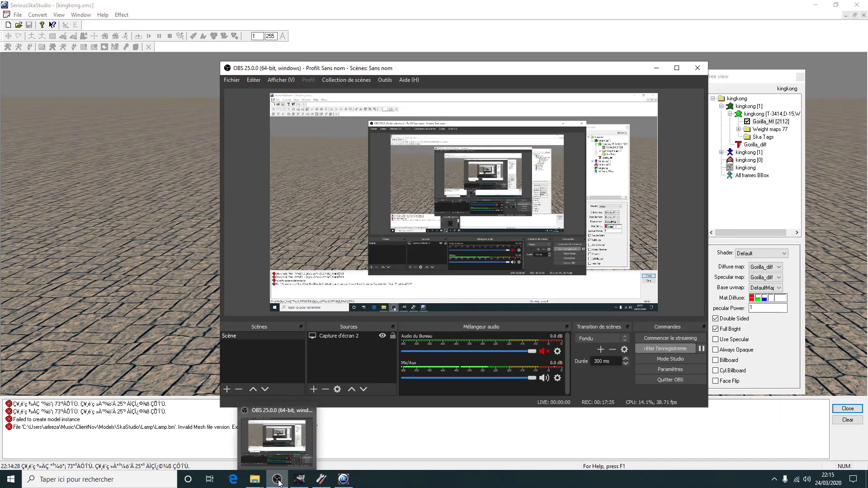
pyautogui.click(277, 480)
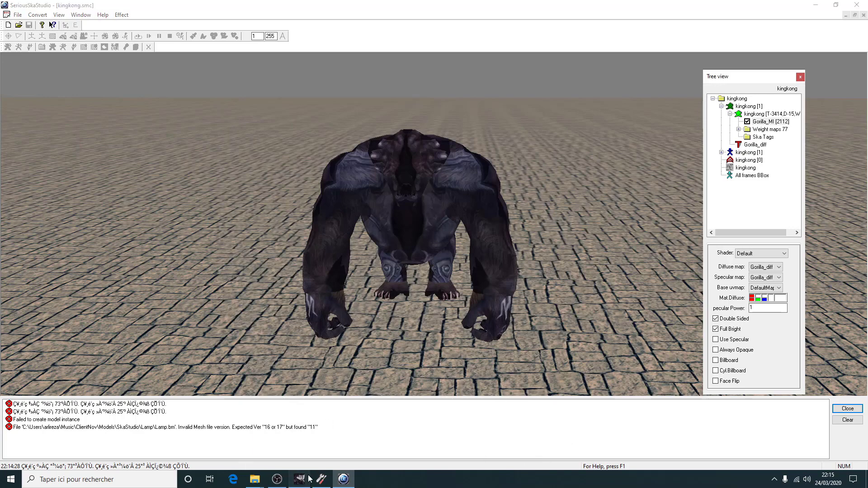
# In GIMP, undo the last flip of the Gorilla_diff image and mirror it vertically instead.
pyautogui.click(299, 479)
pyautogui.click(32, 16)
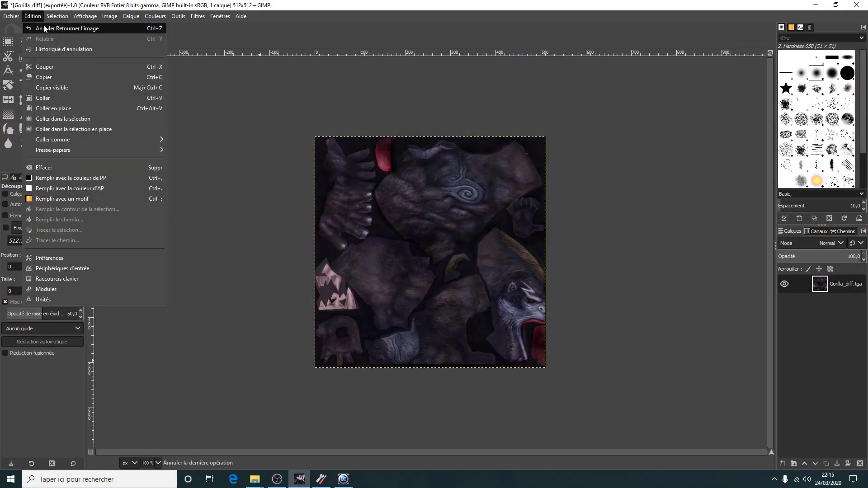
pyautogui.click(39, 28)
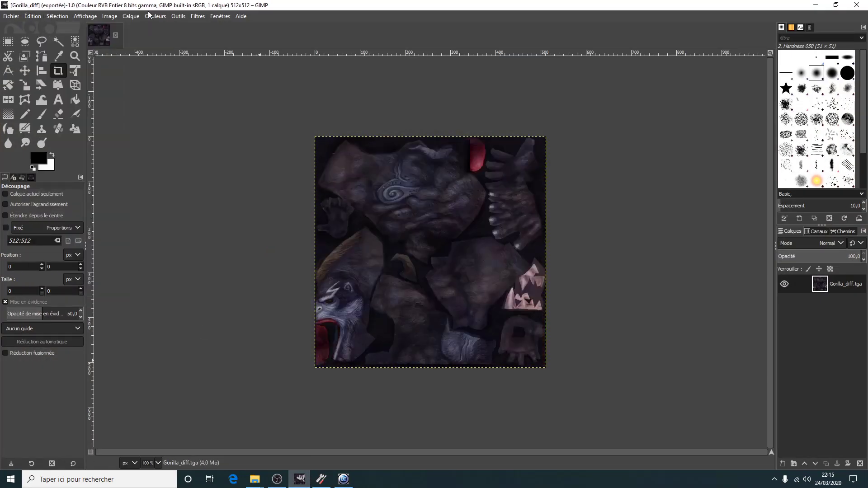
pyautogui.click(109, 16)
pyautogui.moveTo(217, 84)
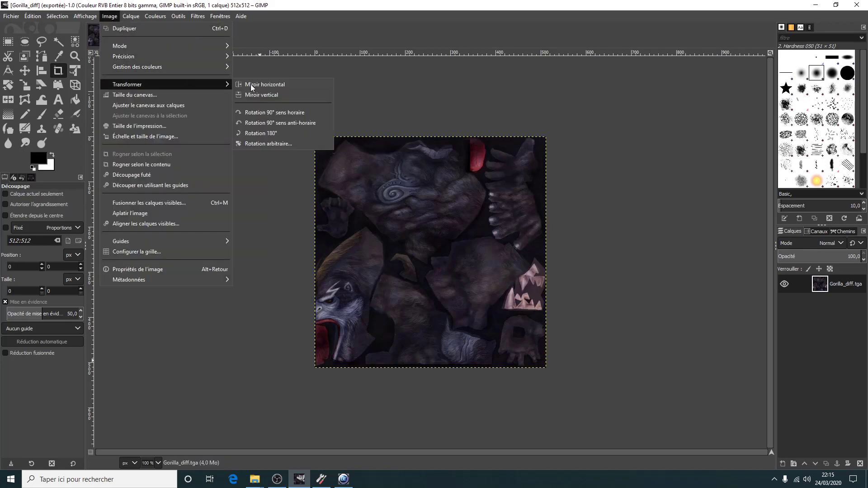
pyautogui.click(262, 95)
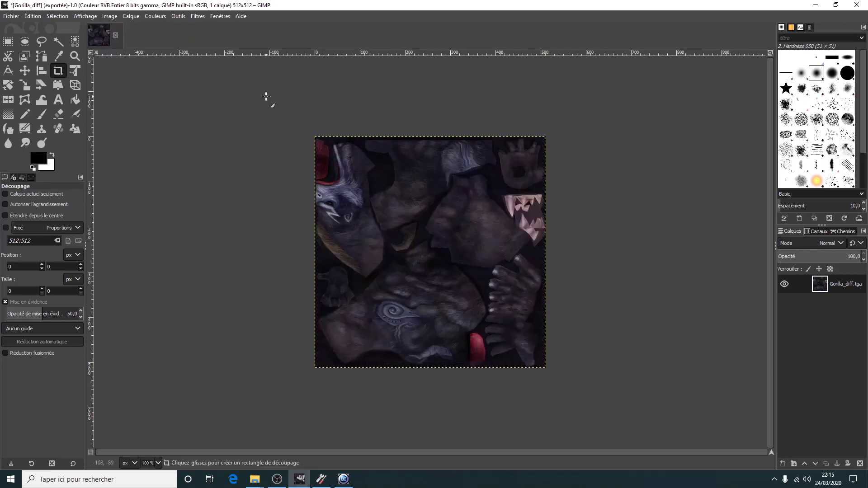
# Export the flipped image to the Desktop as Gorilla_diff.png, replacing the existing file.
pyautogui.click(14, 17)
pyautogui.click(63, 116)
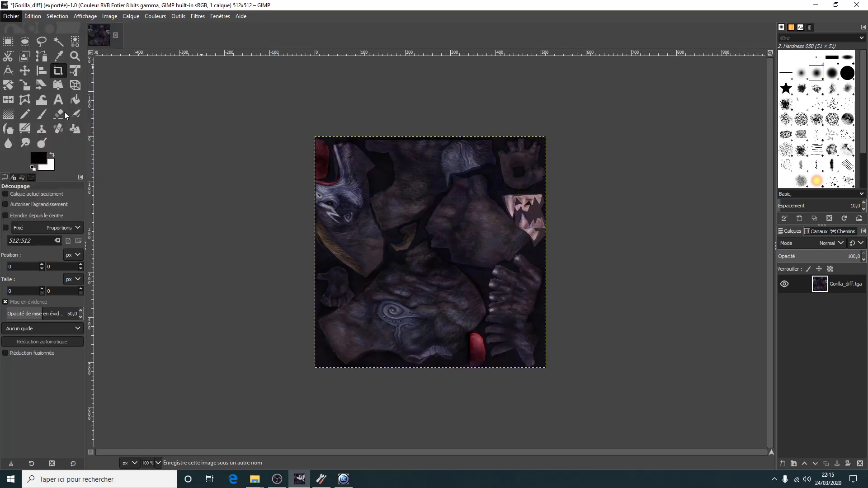
pyautogui.click(144, 26)
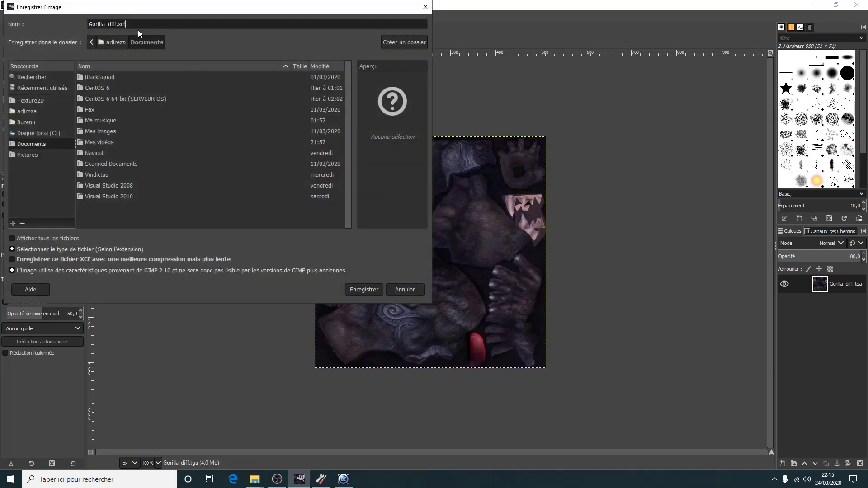
pyautogui.click(27, 122)
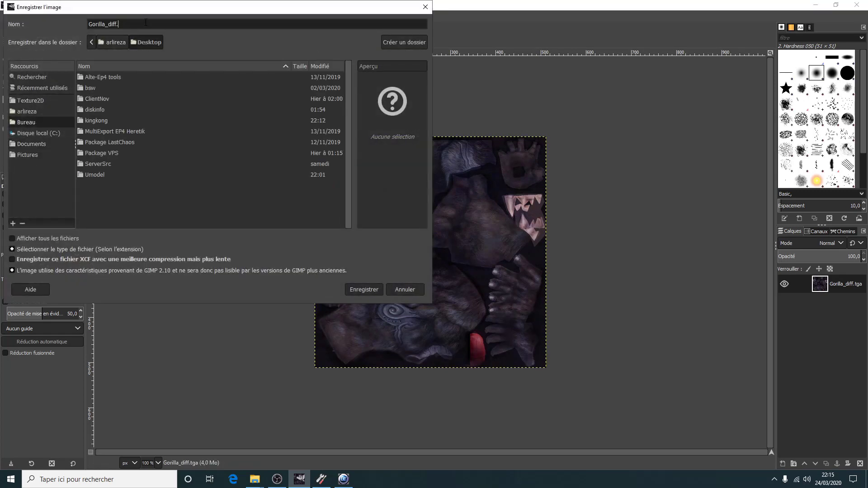
pyautogui.press('Return')
pyautogui.click(203, 188)
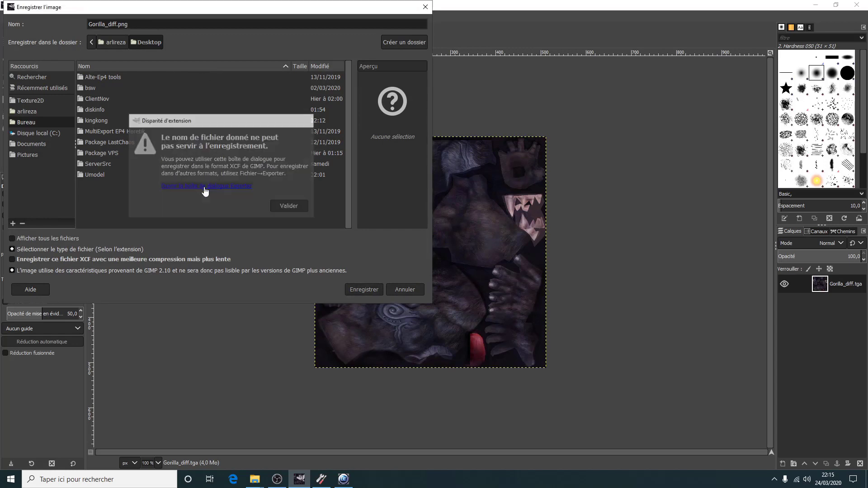
pyautogui.click(364, 341)
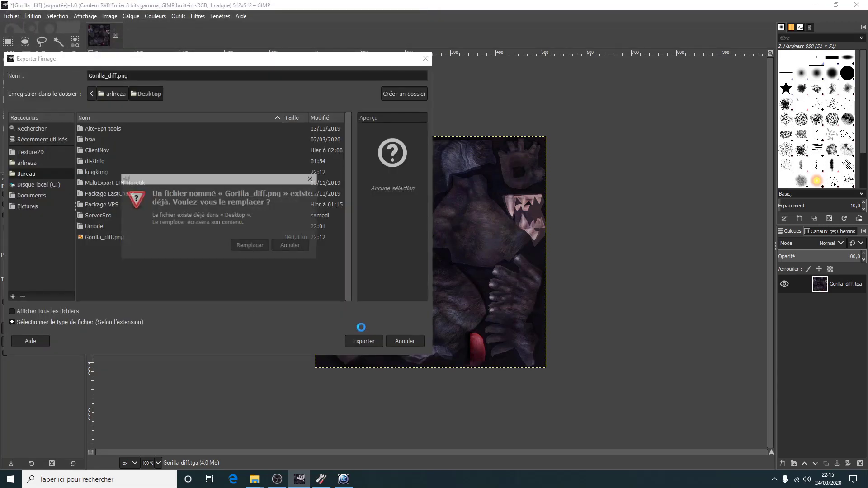
pyautogui.click(255, 246)
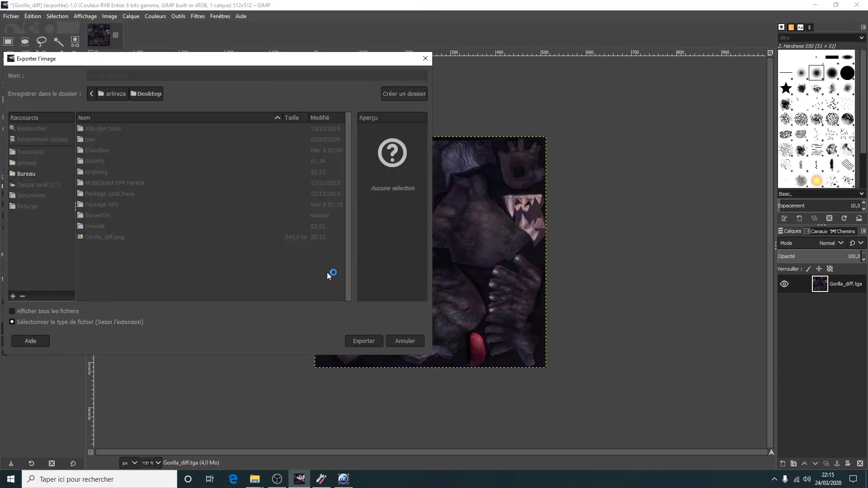
pyautogui.click(471, 345)
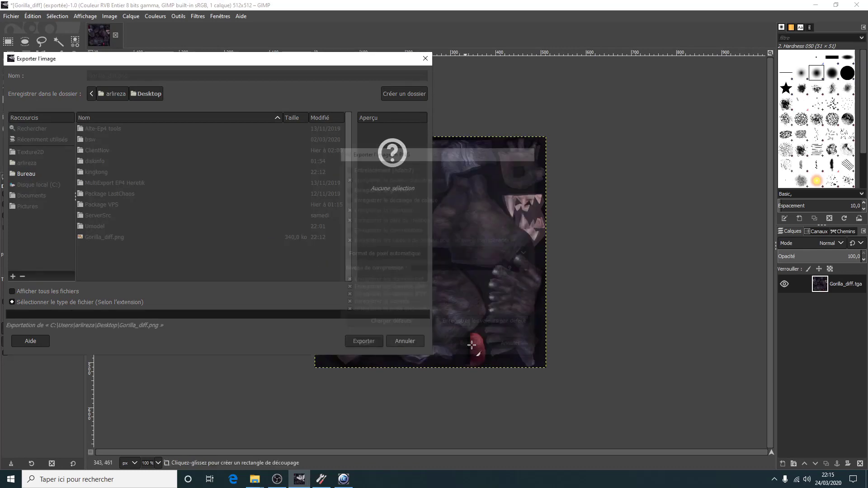
# Back in SeriousSkaStudio, remove the Gorilla_diff texture from the kingkong mesh.
pyautogui.click(815, 5)
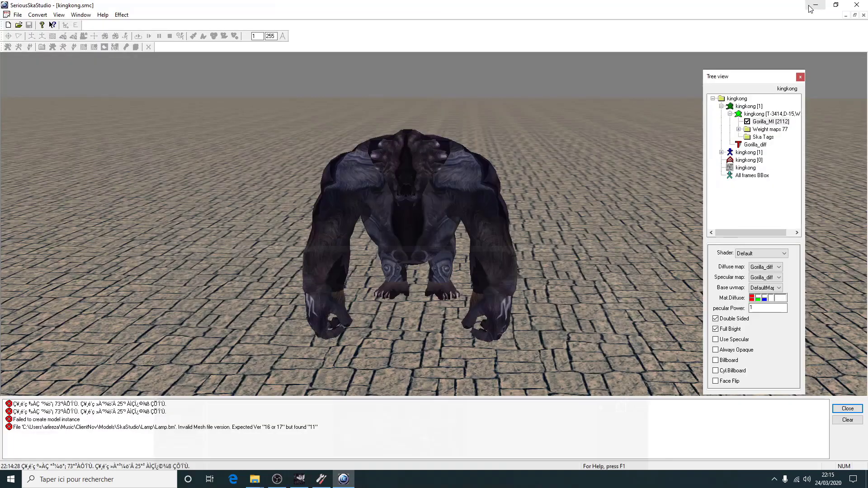
pyautogui.click(752, 144)
pyautogui.press('Left')
pyautogui.press('Left')
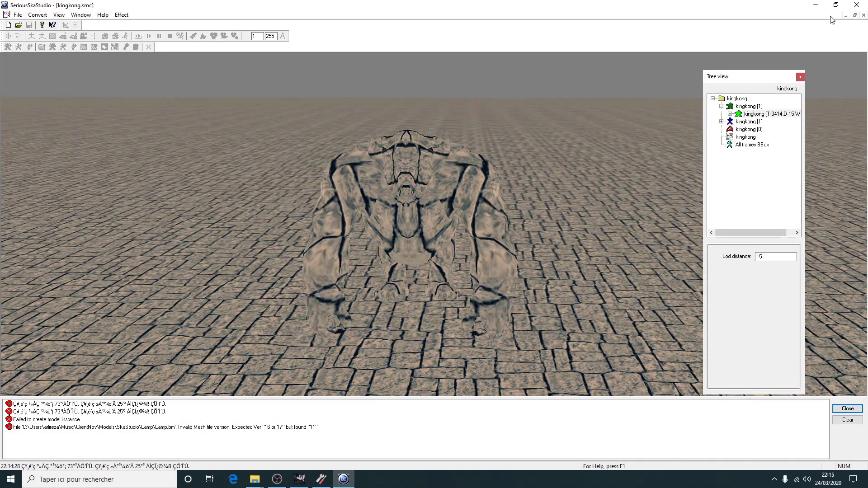
# Load the desktop Gorilla_diff.png into TexTool.
pyautogui.click(816, 5)
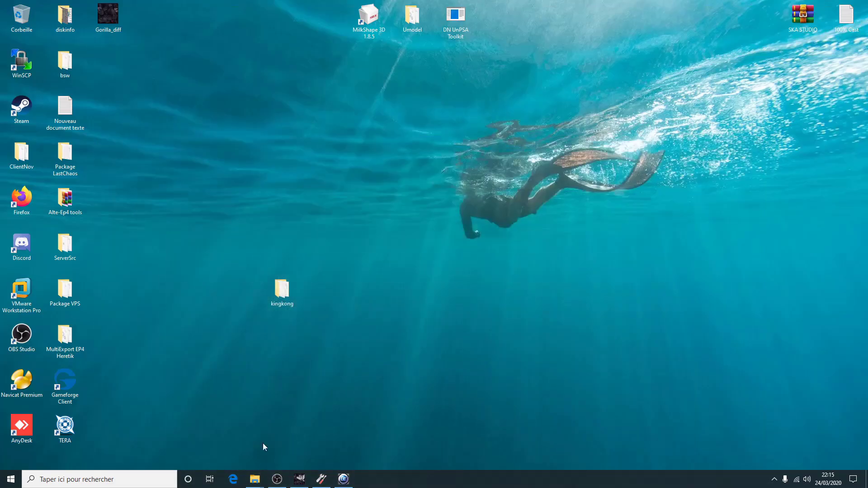
pyautogui.click(321, 478)
pyautogui.moveTo(101, 21); pyautogui.dragTo(462, 296)
# Start saving the image as TEX and browse to the Music folder's ClientNov\Data\Monster directory.
pyautogui.click(373, 187)
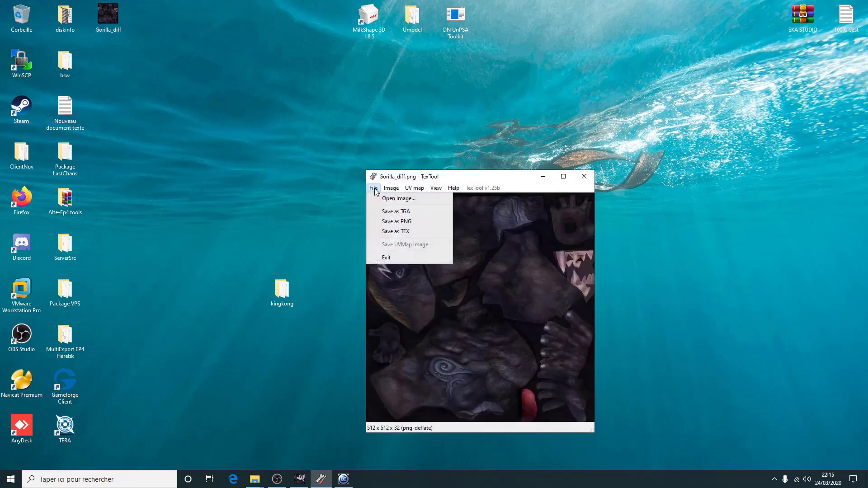
pyautogui.click(399, 231)
pyautogui.click(421, 261)
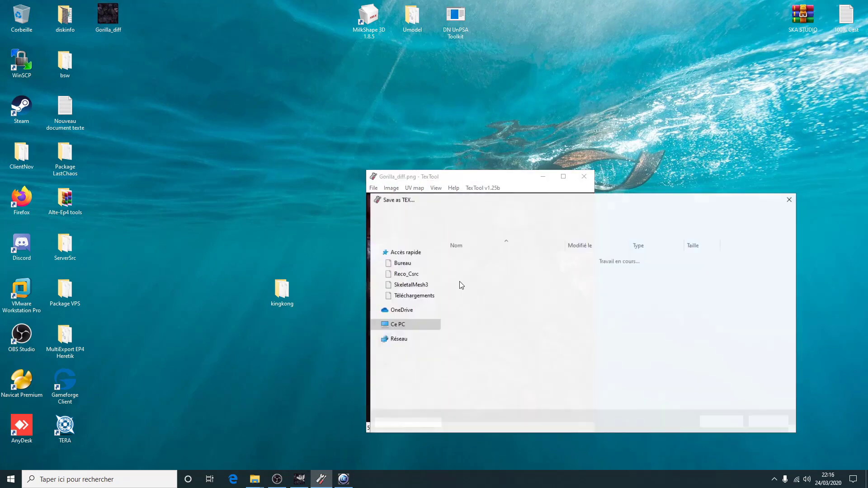
pyautogui.click(409, 318)
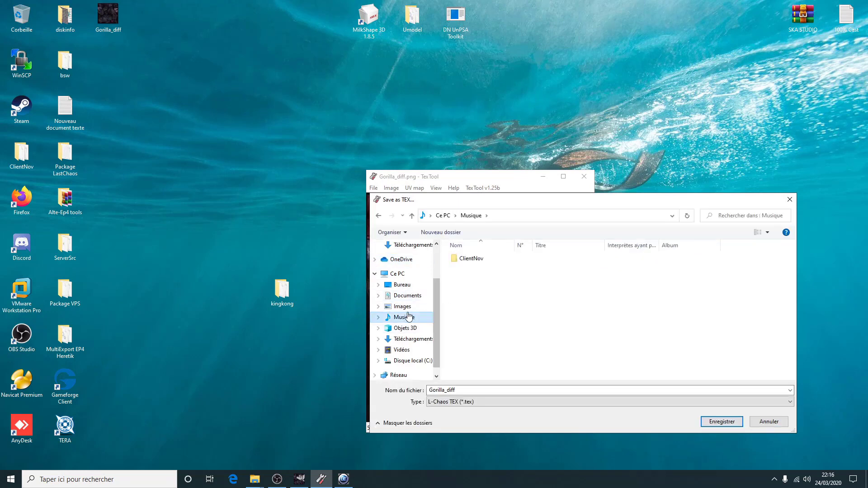
pyautogui.doubleClick(472, 259)
pyautogui.doubleClick(466, 277)
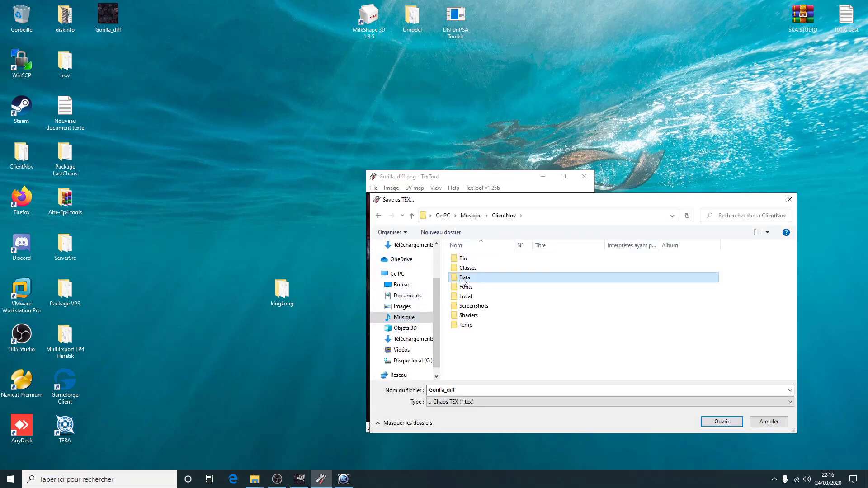
pyautogui.doubleClick(473, 345)
# Save the texture as Gorilla_diff.tex in the kingkong monster folder, replacing the existing file.
pyautogui.scroll(-10, 477, 316)
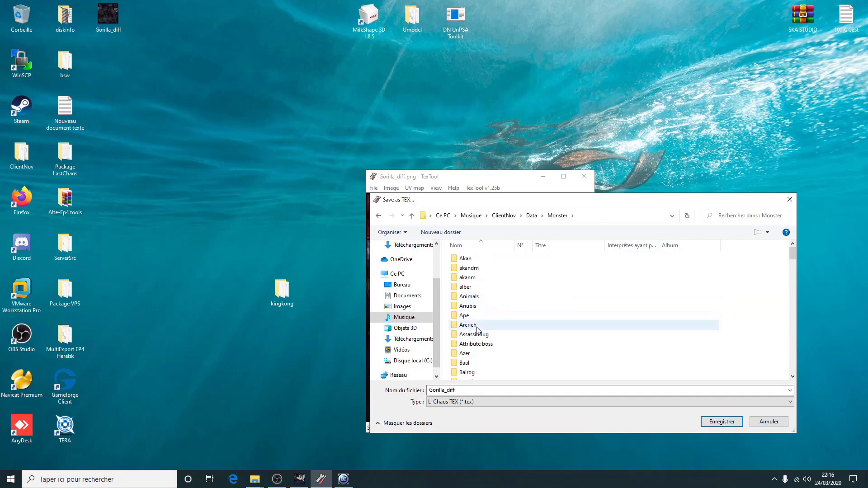
pyautogui.scroll(-6, 494, 336)
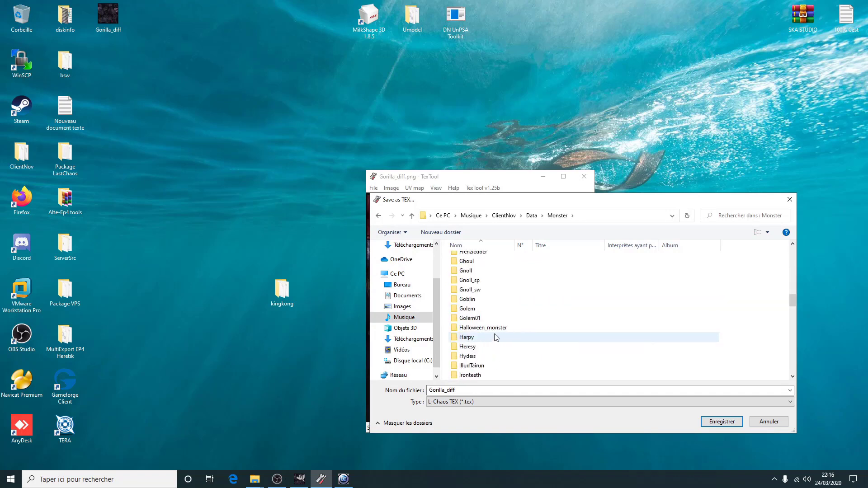
pyautogui.scroll(-4, 491, 345)
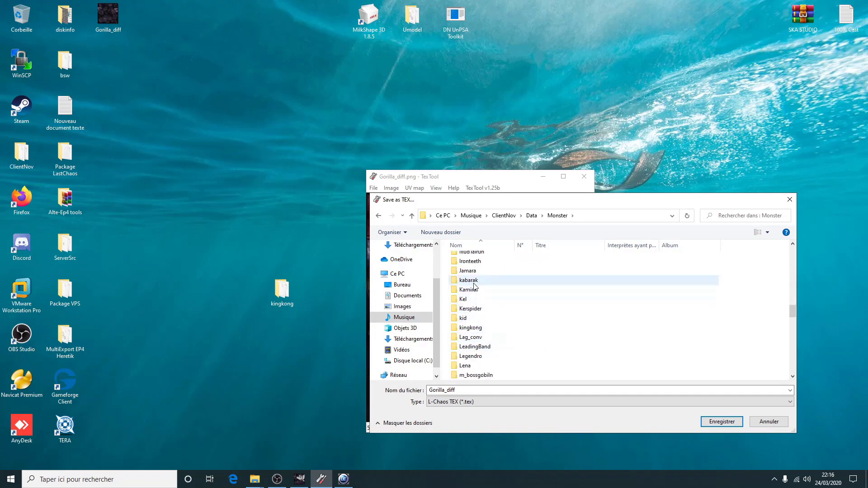
pyautogui.scroll(1, 482, 340)
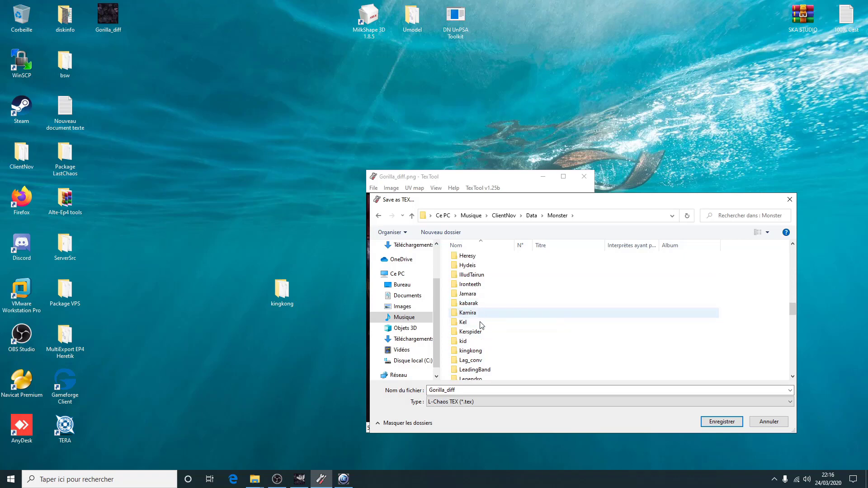
pyautogui.scroll(-5, 520, 302)
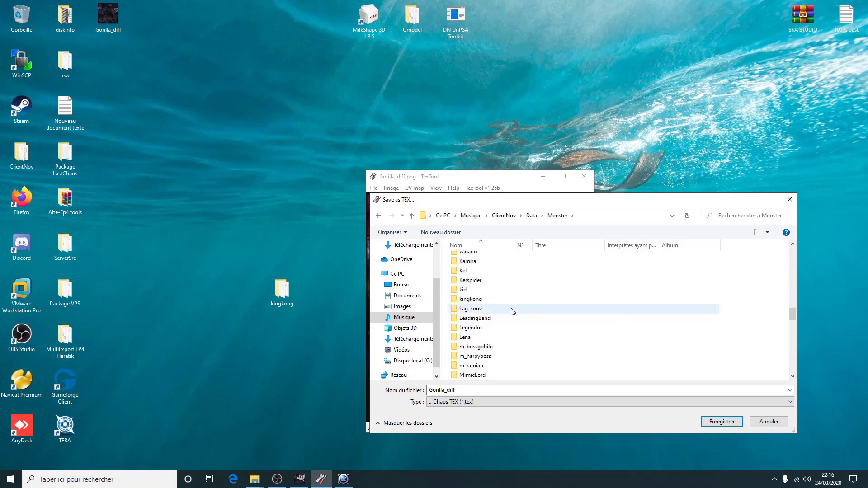
pyautogui.scroll(2, 517, 322)
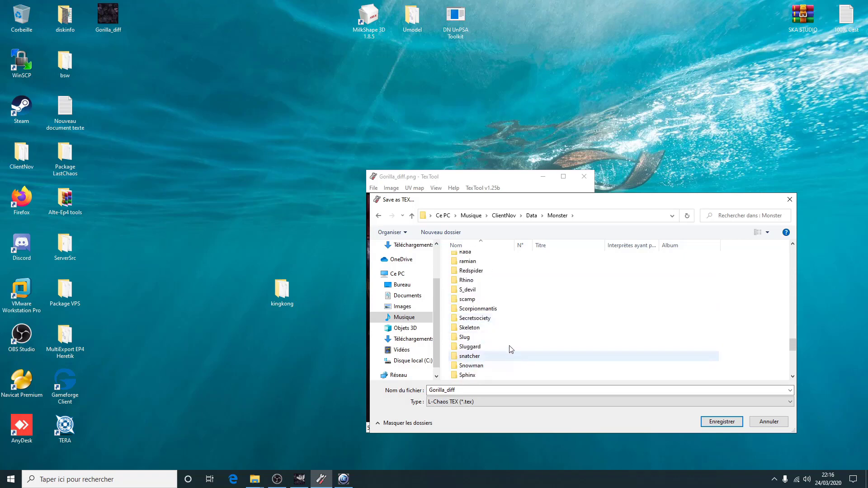
pyautogui.scroll(5, 497, 334)
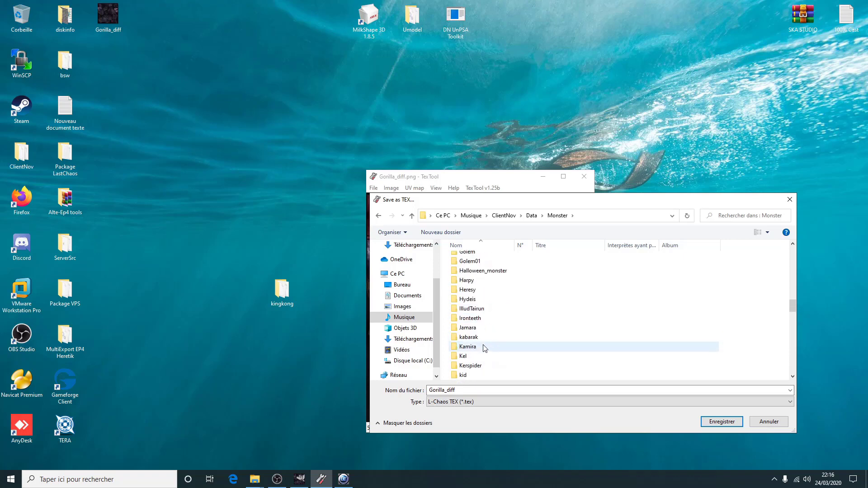
pyautogui.scroll(-1, 490, 357)
pyautogui.doubleClick(484, 360)
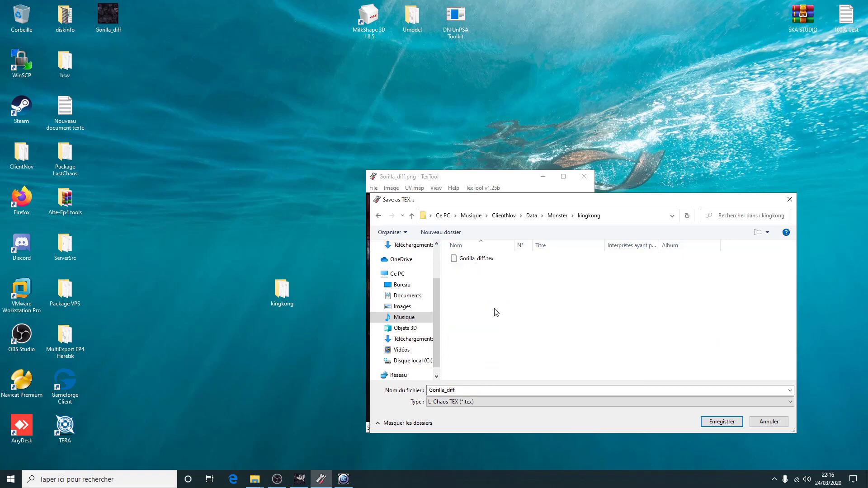
pyautogui.click(722, 421)
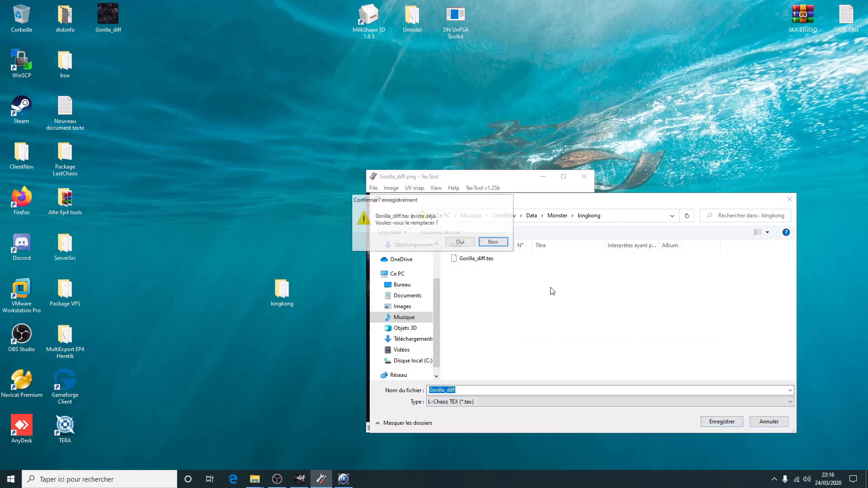
pyautogui.click(461, 242)
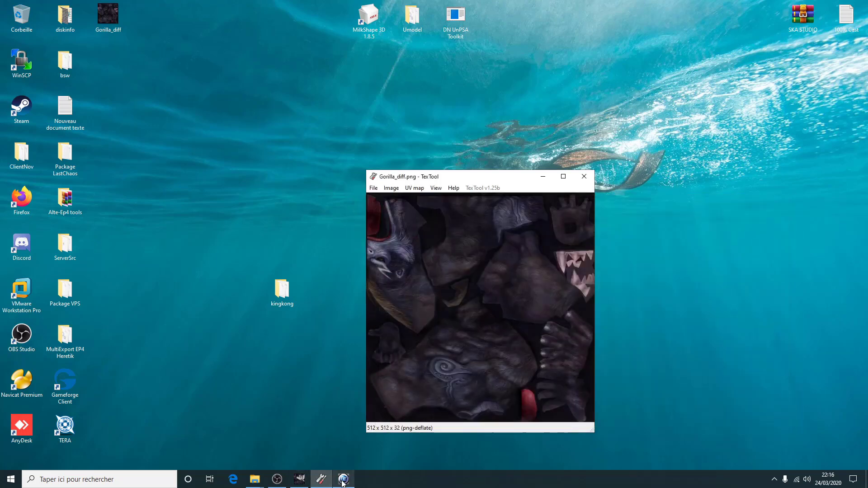
# In SeriousSkaStudio, add the Gorilla_diff.tex texture to the kingkong mesh again and inspect the gorilla from the side.
pyautogui.click(344, 479)
pyautogui.click(730, 114)
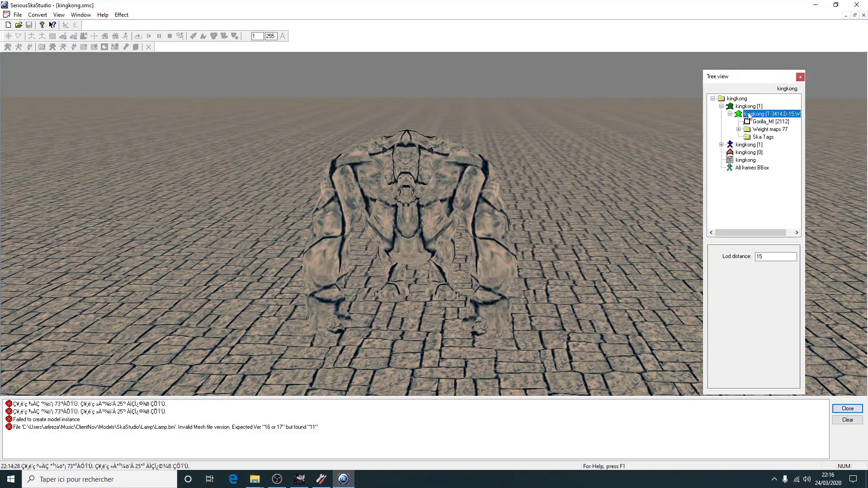
pyautogui.rightClick(747, 112)
pyautogui.click(764, 116)
pyautogui.doubleClick(384, 141)
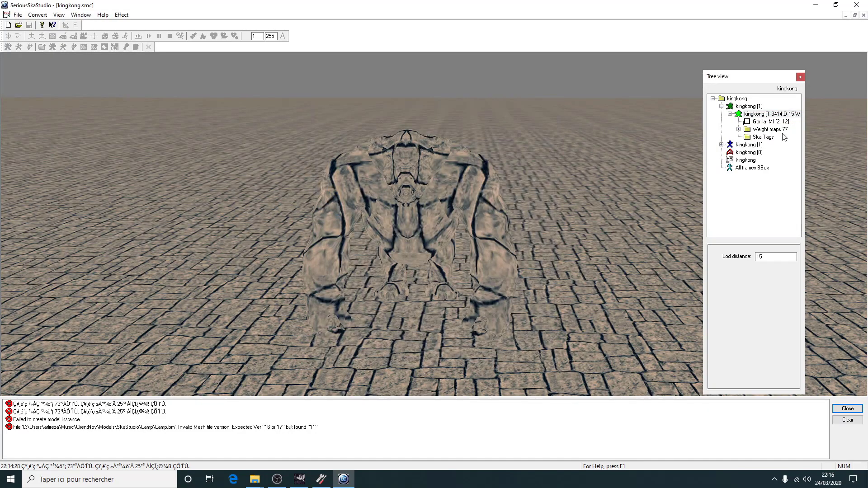
pyautogui.moveTo(245, 192); pyautogui.dragTo(299, 189)
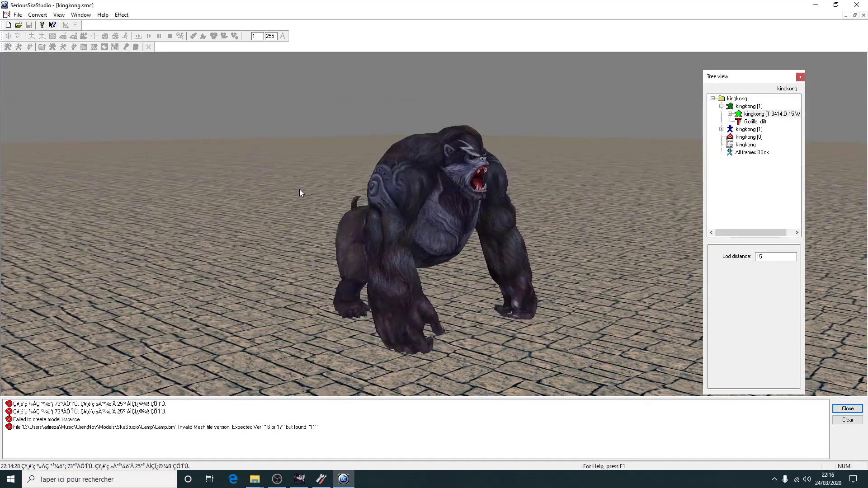
# Return to GIMP and review the vertical mirror transform for the Gorilla_diff image without applying it again.
pyautogui.click(298, 481)
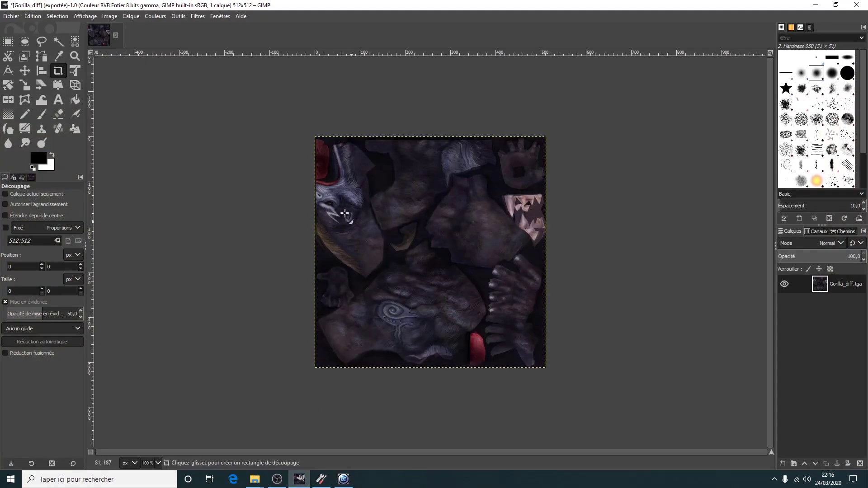
pyautogui.click(104, 17)
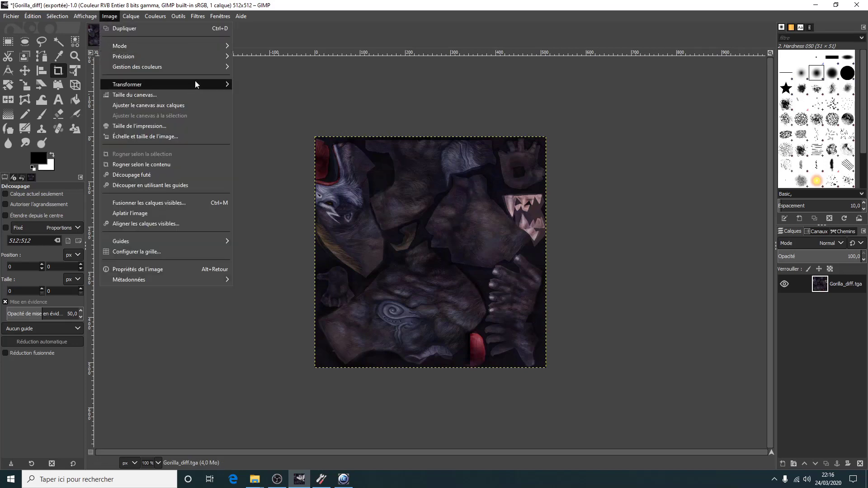
pyautogui.moveTo(196, 81)
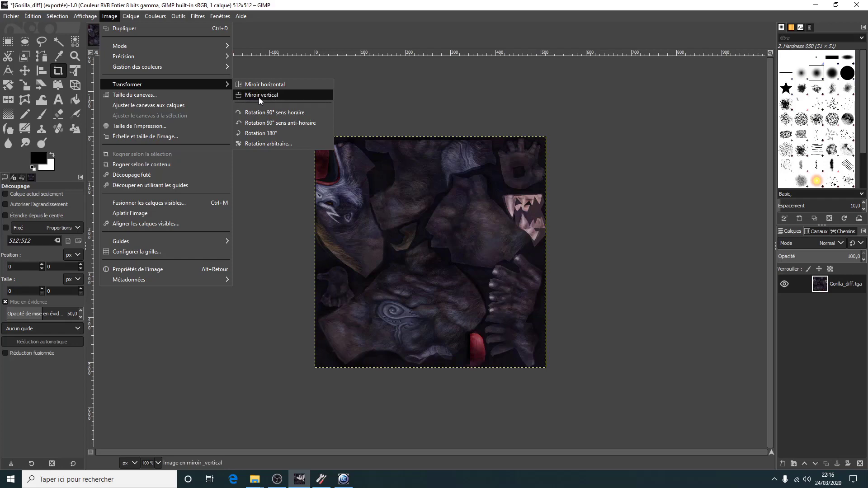
pyautogui.click(814, 5)
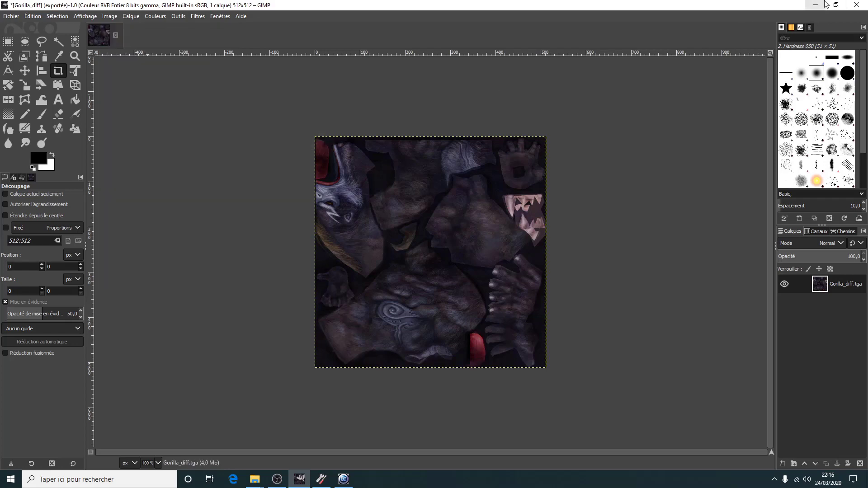
# Switch to SeriousSkaStudio and disable Double Sided and Full Bright on the kingkong mesh's Gorilla_MI surface, leaving Gorilla_diff as its diffuse map.
pyautogui.click(814, 5)
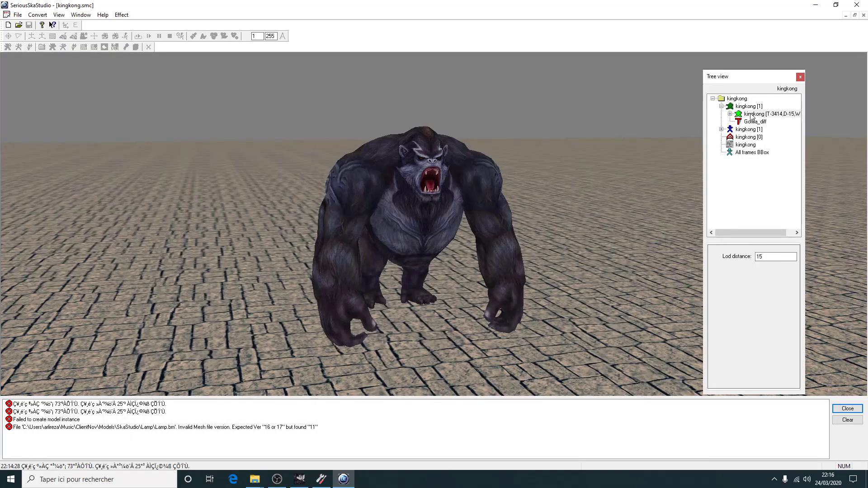
pyautogui.click(730, 114)
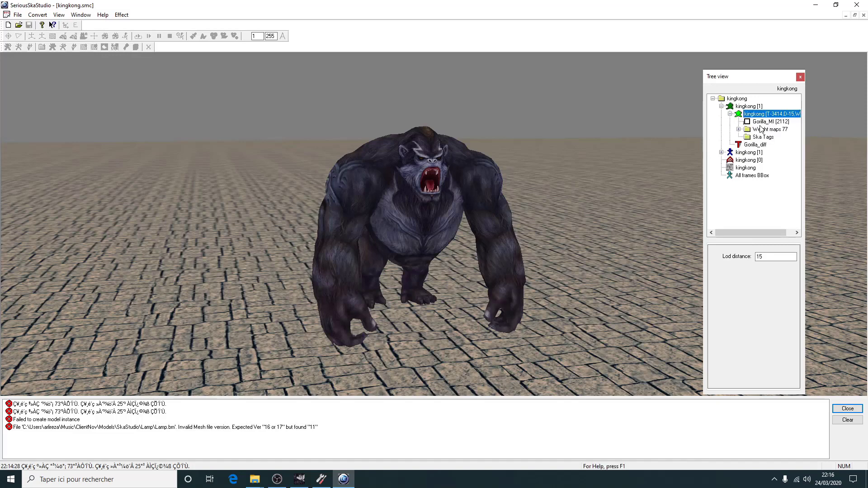
pyautogui.click(769, 122)
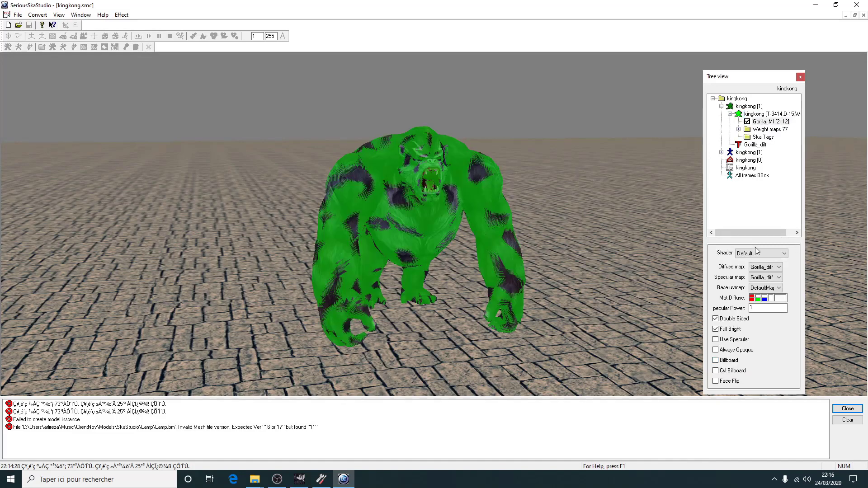
pyautogui.click(764, 267)
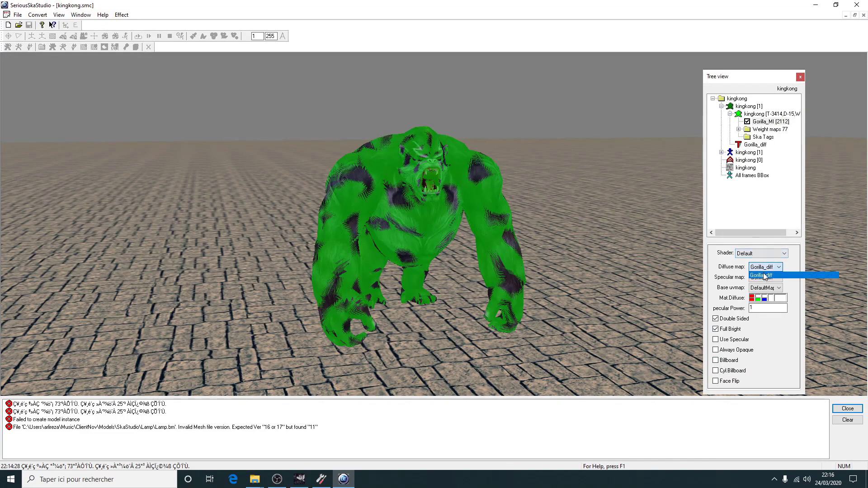
pyautogui.click(731, 322)
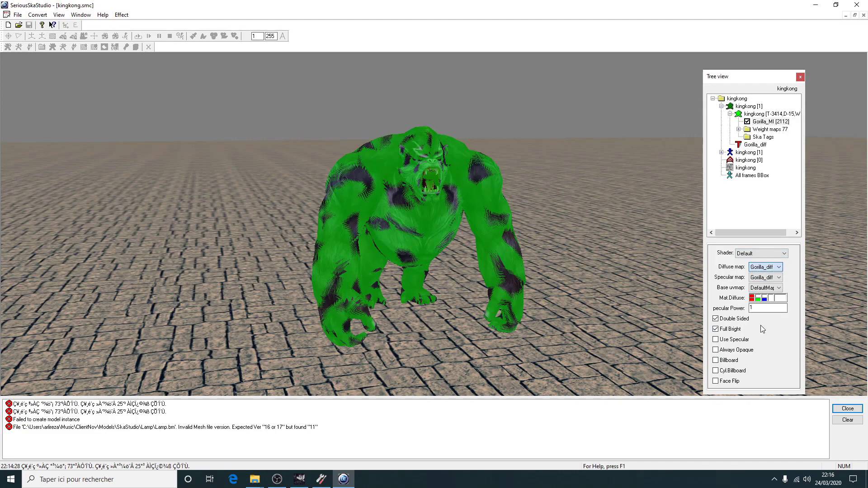
pyautogui.click(716, 329)
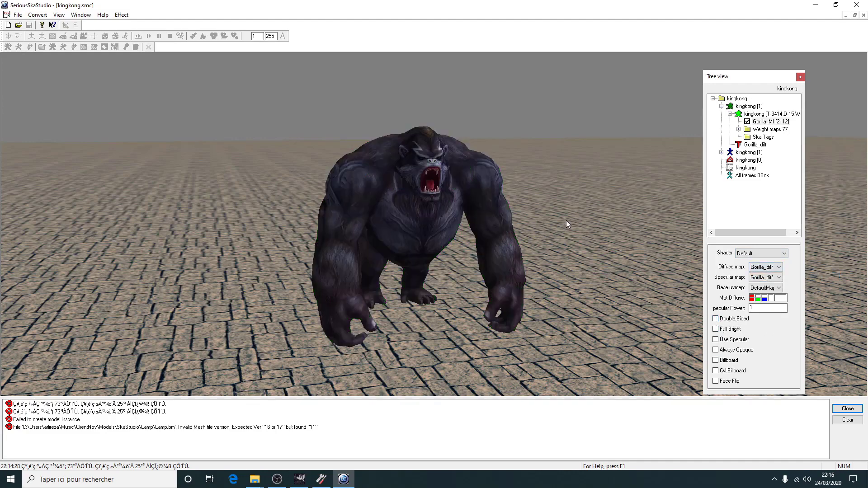
# Enable the Double Sided and Full Bright options for the Gorilla_MI surface.
pyautogui.click(742, 319)
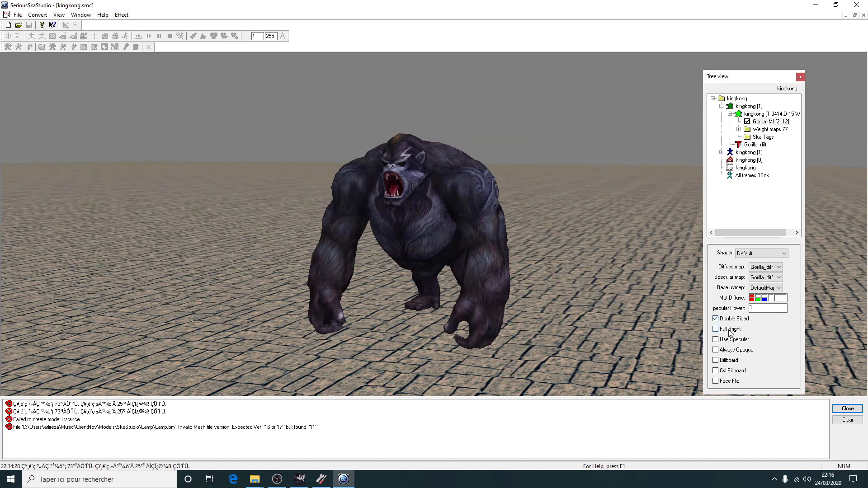
pyautogui.click(731, 333)
pyautogui.click(729, 322)
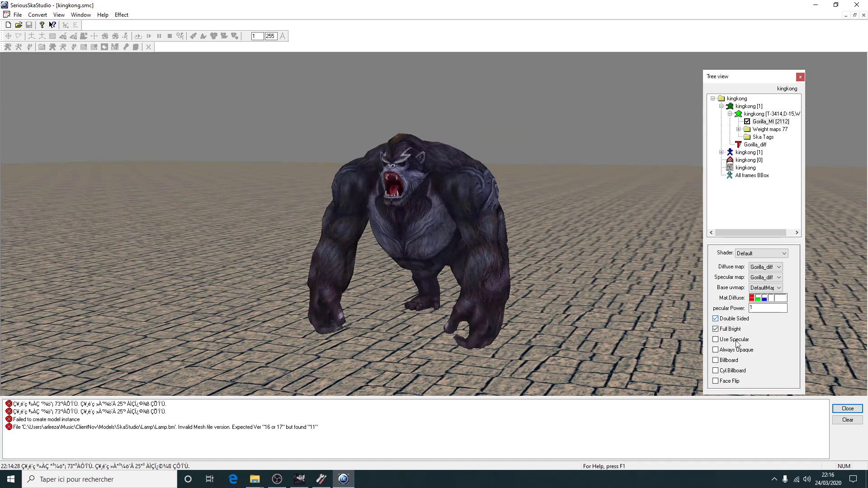
pyautogui.click(725, 362)
pyautogui.click(729, 360)
pyautogui.click(733, 371)
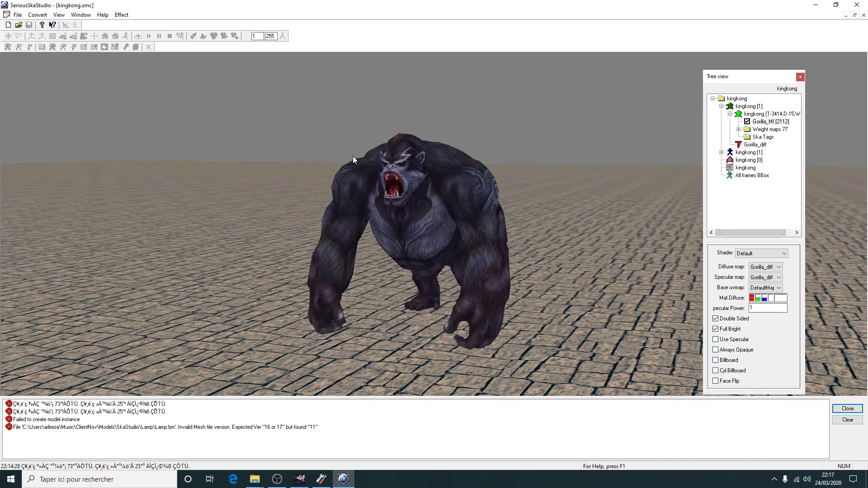
pyautogui.moveTo(353, 156); pyautogui.dragTo(583, 201)
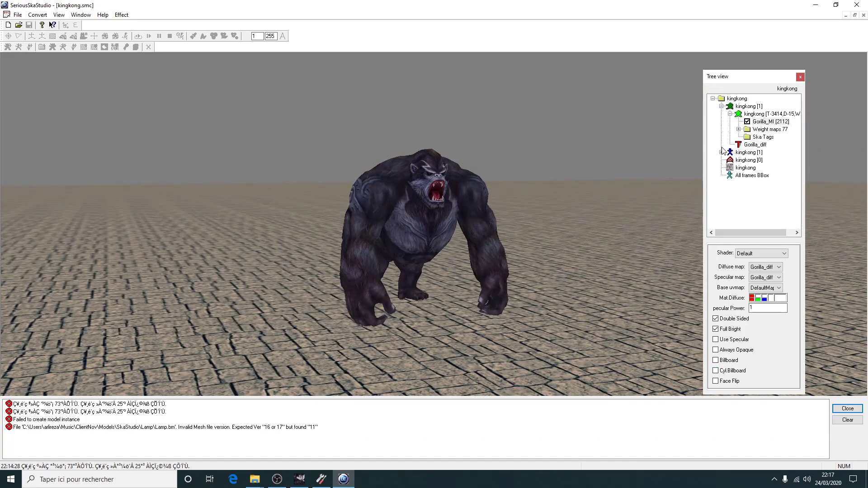
# Set the LOD distance of the kingkong mesh to 100000.
pyautogui.click(744, 160)
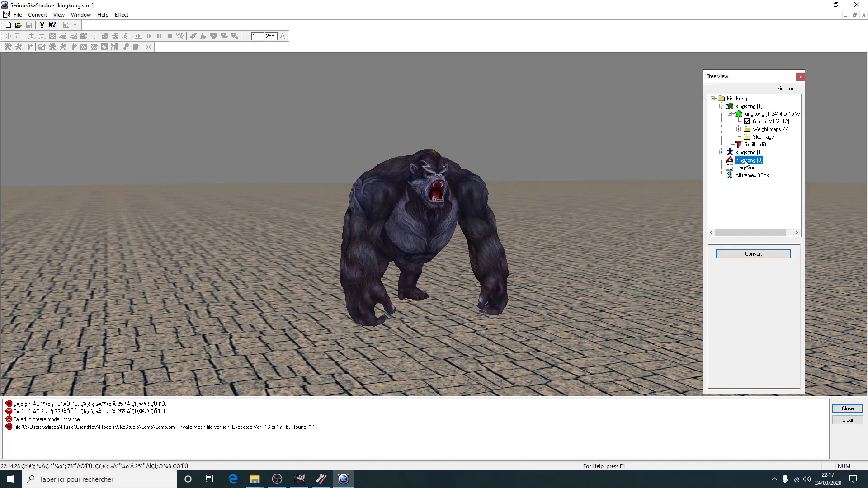
pyautogui.click(733, 154)
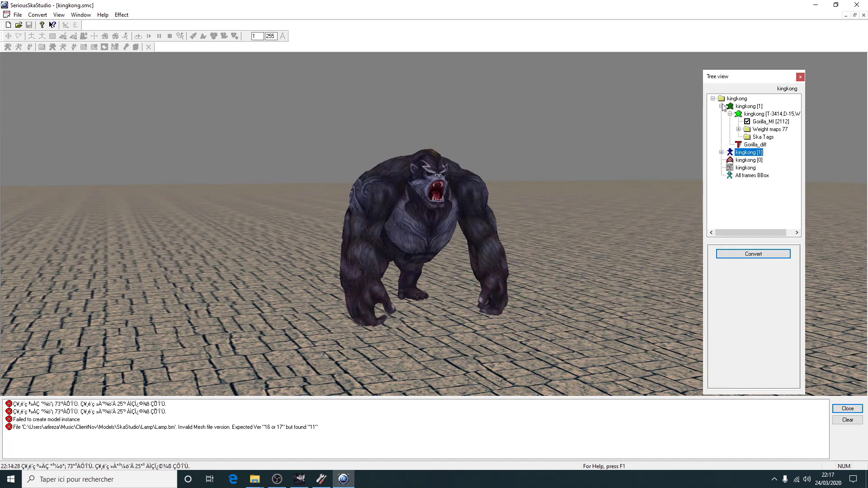
pyautogui.click(744, 106)
pyautogui.click(753, 115)
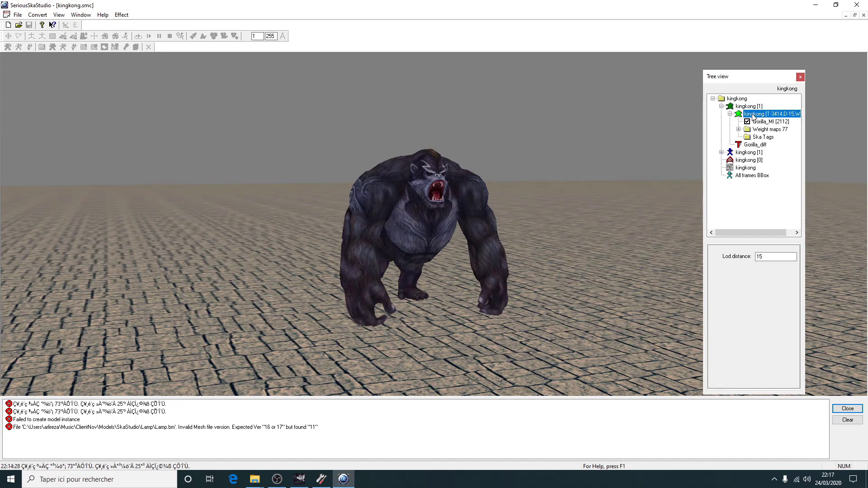
pyautogui.press('Tab')
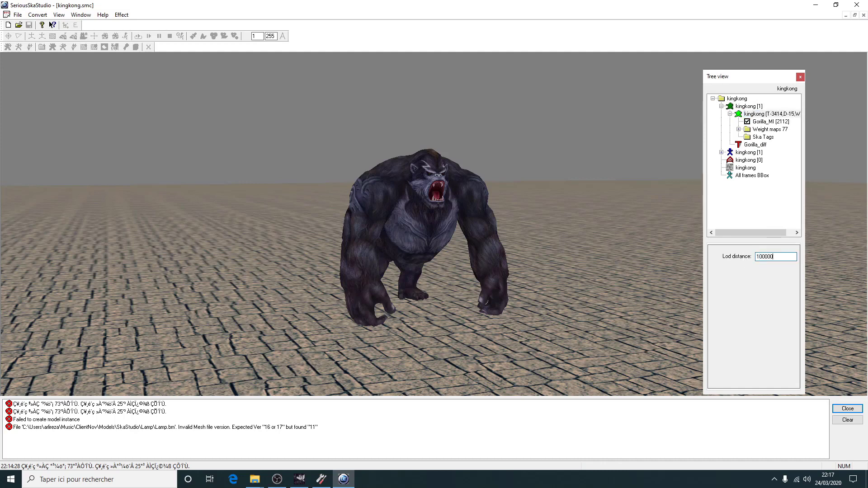
pyautogui.press('Return')
# Set the LOD distance of the kingkong skeleton to 100000.
pyautogui.click(722, 129)
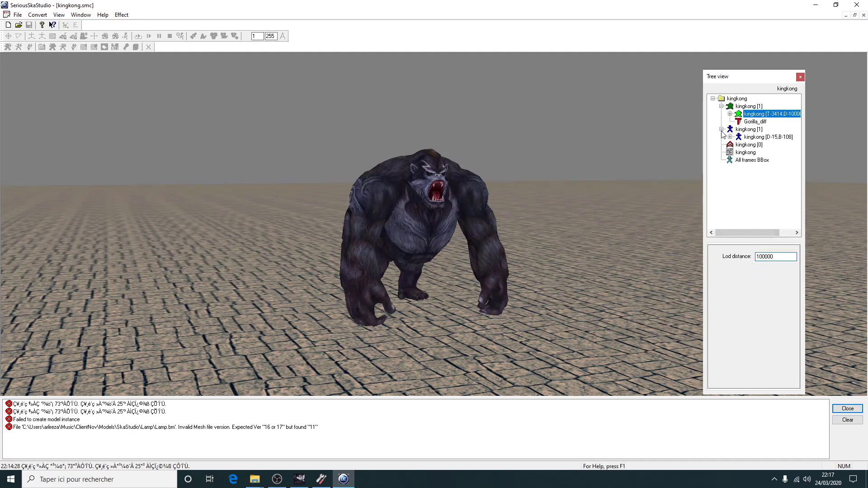
pyautogui.click(767, 137)
pyautogui.press('Tab')
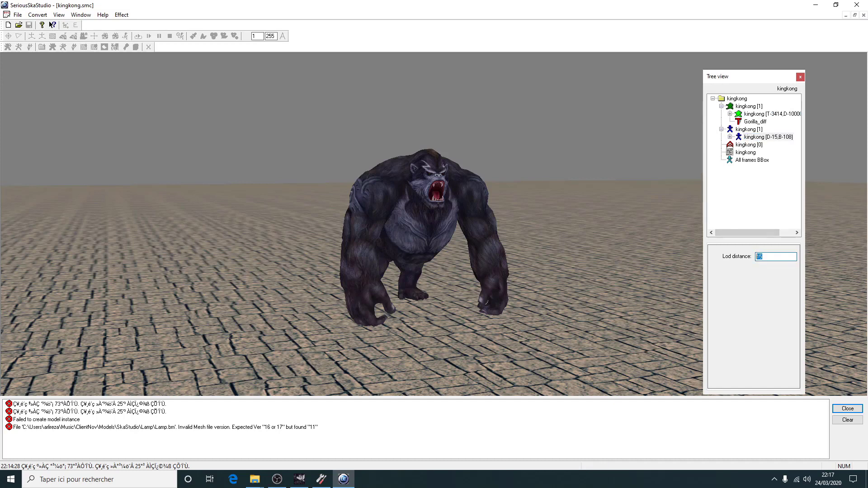
pyautogui.write('100000')
pyautogui.press('Return')
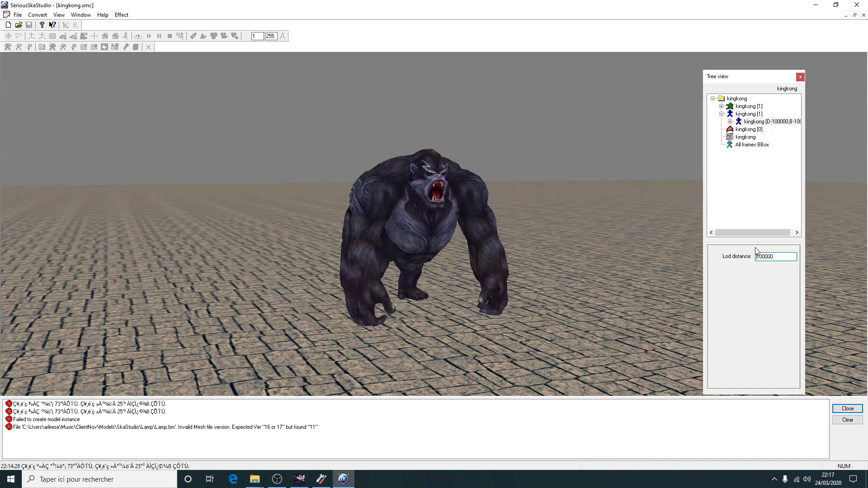
pyautogui.click(748, 130)
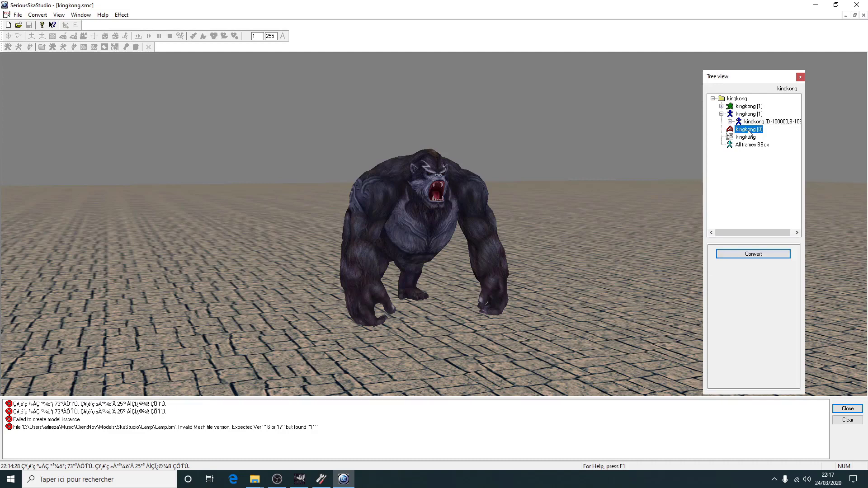
pyautogui.click(722, 115)
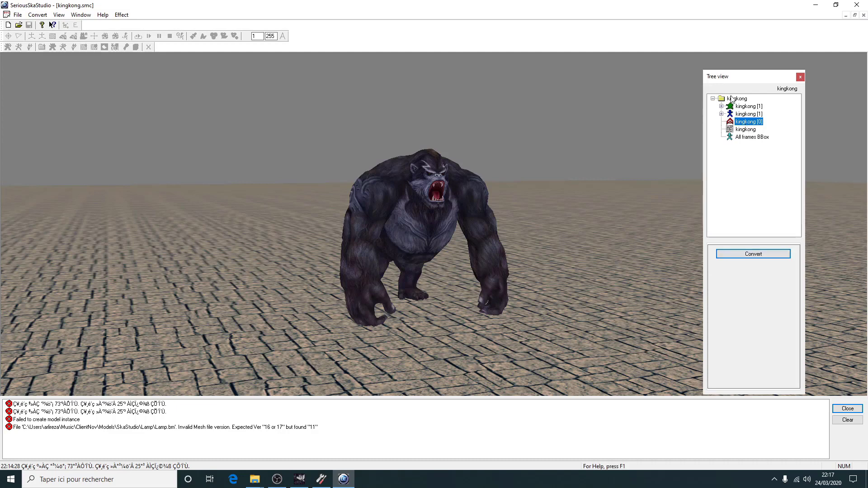
# Add a collision box to the kingkong root model and select it.
pyautogui.rightClick(732, 99)
pyautogui.click(774, 243)
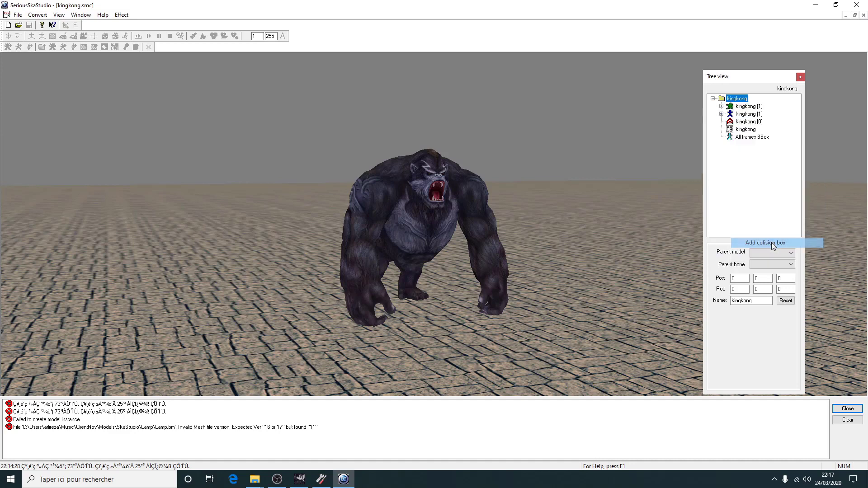
pyautogui.click(742, 137)
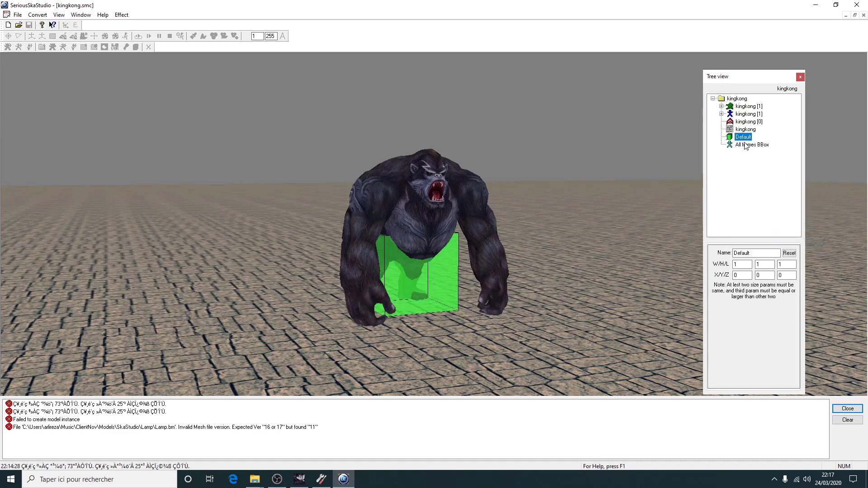
# Set the height of the All frames BBox to 2.1 and check its fit around the gorilla.
pyautogui.click(746, 146)
pyautogui.click(461, 254)
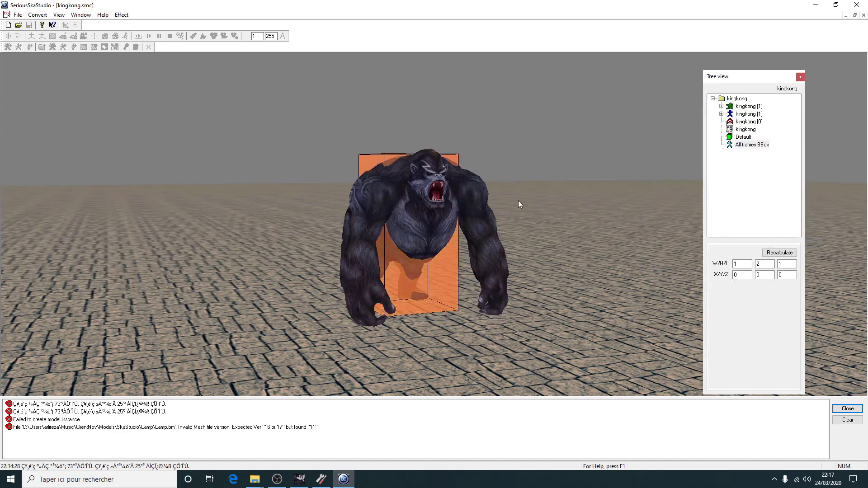
pyautogui.moveTo(479, 204); pyautogui.dragTo(560, 183)
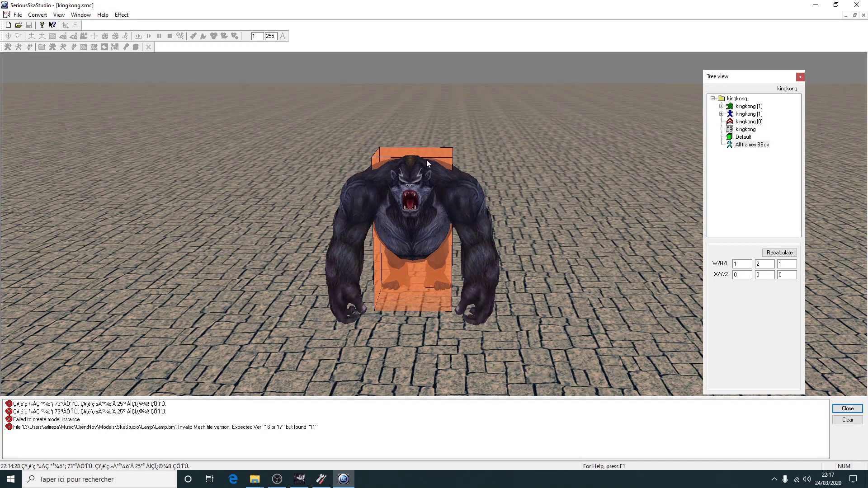
pyautogui.moveTo(408, 96); pyautogui.dragTo(535, 248)
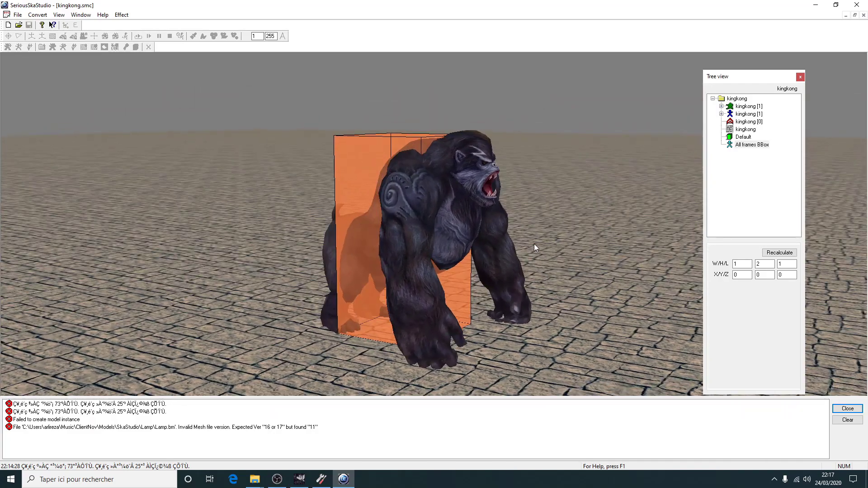
pyautogui.moveTo(488, 193); pyautogui.dragTo(344, 236)
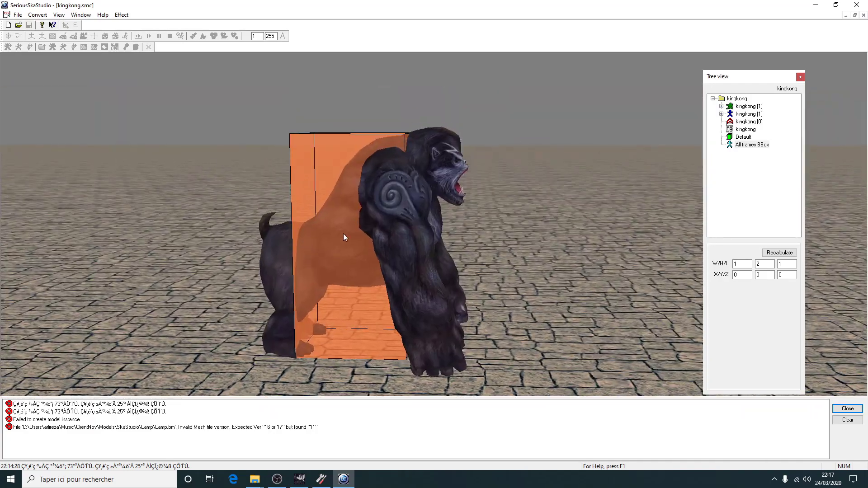
pyautogui.doubleClick(767, 266)
pyautogui.write('2.1')
pyautogui.press('Return')
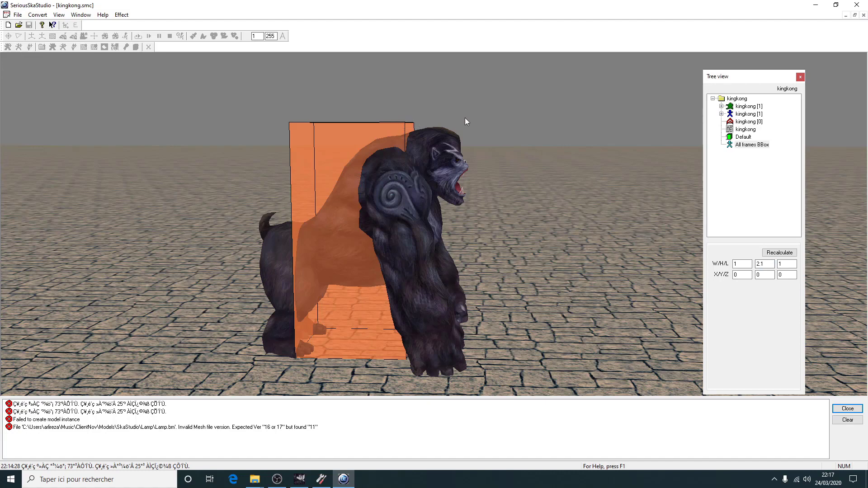
pyautogui.moveTo(464, 118); pyautogui.dragTo(325, 125)
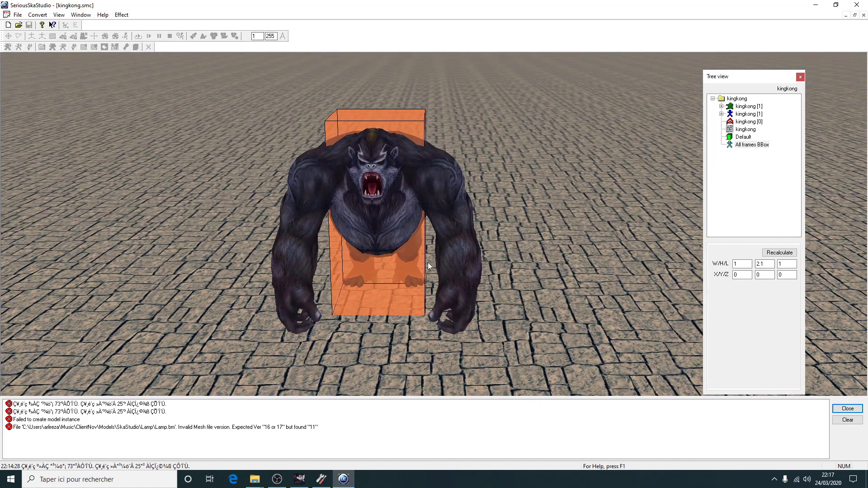
pyautogui.moveTo(331, 136); pyautogui.dragTo(370, 158)
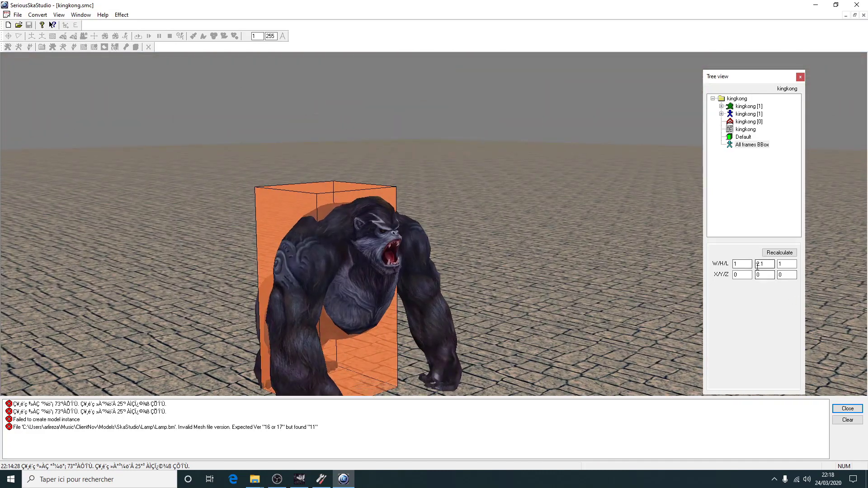
# Try a height of 3 on the All frames BBox, and set it back to 2.1.
pyautogui.doubleClick(764, 264)
pyautogui.press('Return')
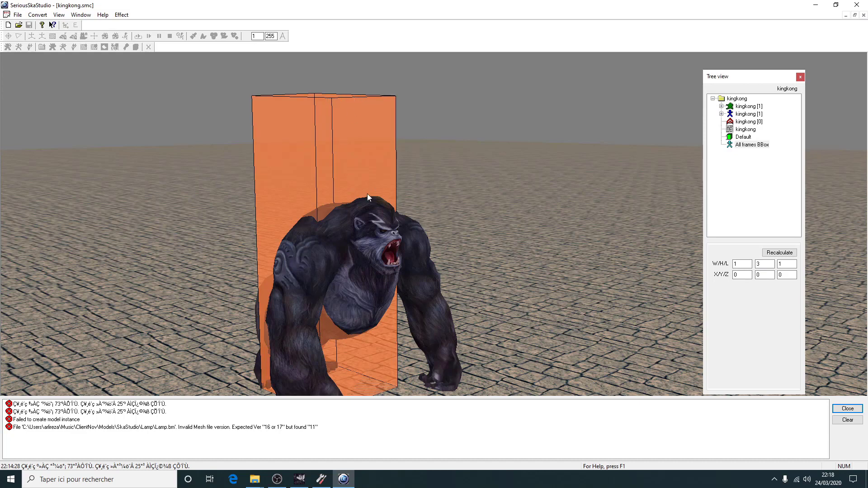
pyautogui.doubleClick(764, 265)
pyautogui.write('2.1')
pyautogui.moveTo(488, 280); pyautogui.dragTo(465, 258)
pyautogui.scroll(-5, 470, 256)
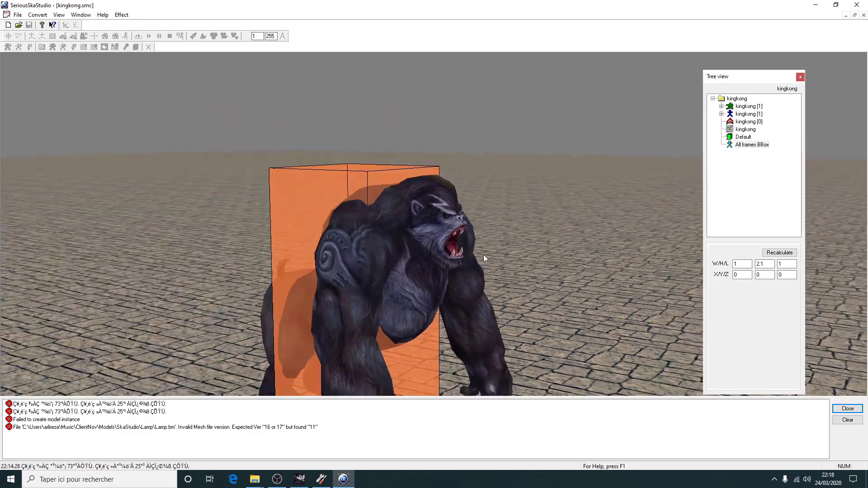
# Set the Default collision box to width 4, height 2 and length 2.
pyautogui.click(743, 137)
pyautogui.moveTo(484, 181); pyautogui.dragTo(451, 249)
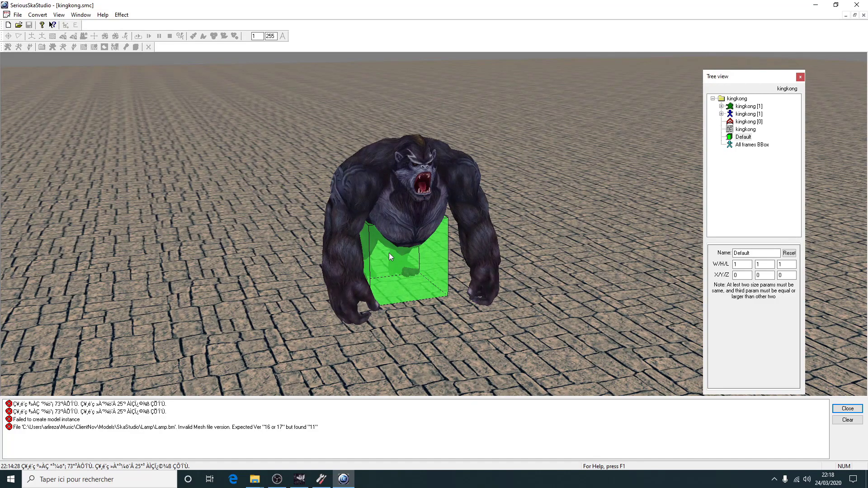
pyautogui.moveTo(427, 259)
pyautogui.mouseDown()
pyautogui.moveTo(383, 270)
pyautogui.moveTo(419, 273)
pyautogui.mouseUp()
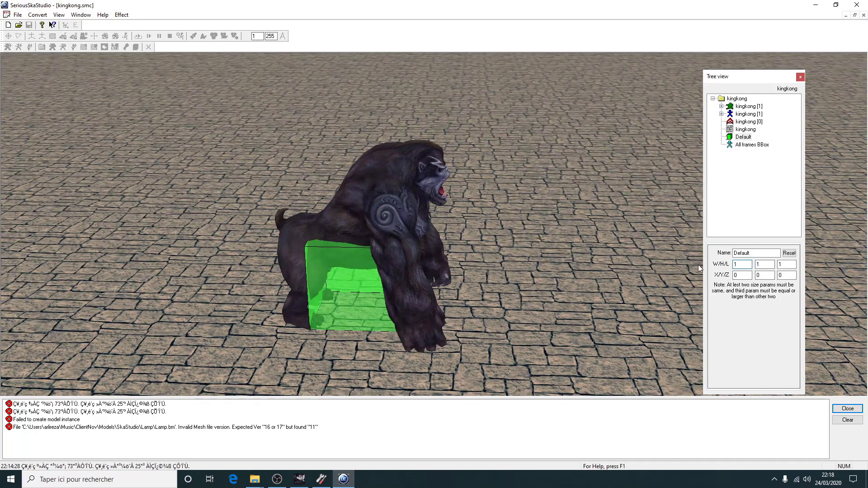
pyautogui.click(743, 275)
pyautogui.write('4')
pyautogui.press('Tab')
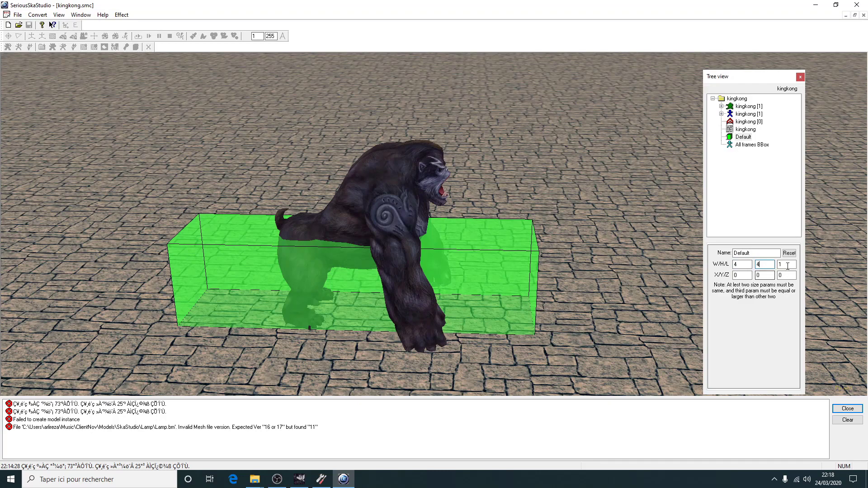
pyautogui.write('2')
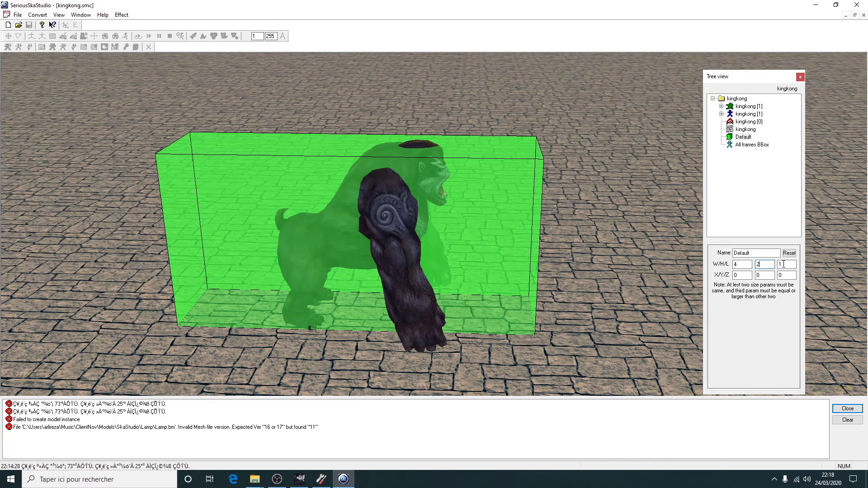
pyautogui.press('Tab')
pyautogui.write('2')
# Reduce the Default collision box's width to 3 and raise its height to 2.2.
pyautogui.press('Tab')
pyautogui.moveTo(465, 219); pyautogui.dragTo(394, 215)
pyautogui.write('3')
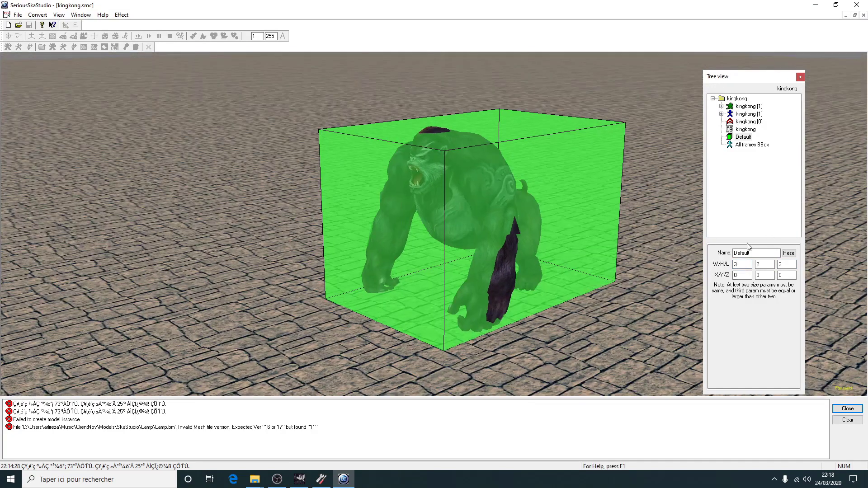
pyautogui.click(765, 267)
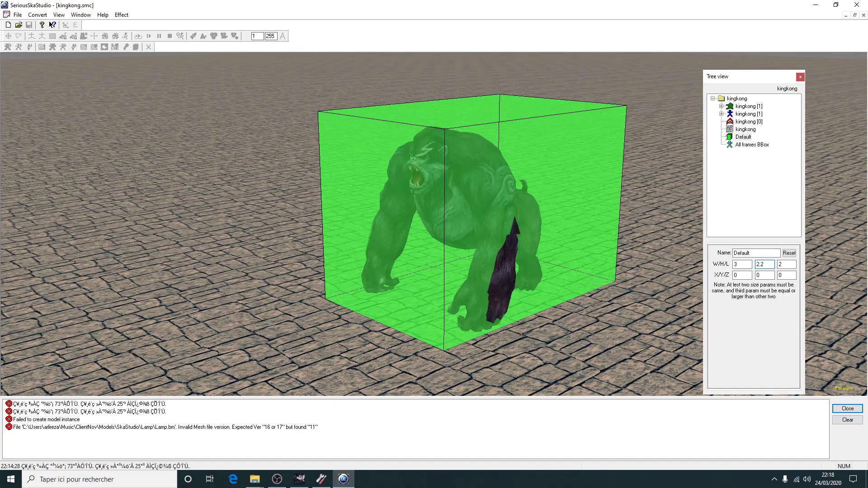
pyautogui.moveTo(325, 166); pyautogui.dragTo(448, 167)
# Try a length of 2.8 for the Default collision box, and return it to 2.
pyautogui.click(784, 265)
pyautogui.write('2')
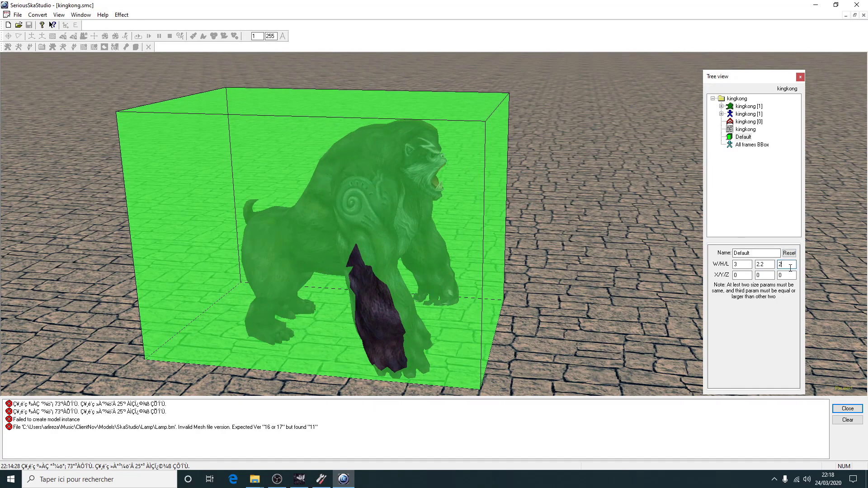
pyautogui.write('.8')
pyautogui.moveTo(447, 215); pyautogui.dragTo(400, 205)
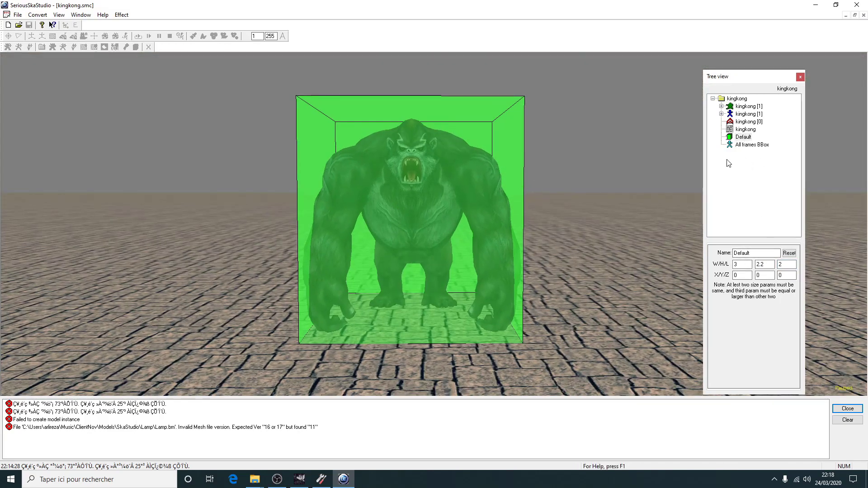
# Compare the All frames BBox with the Default collision box around the gorilla, and select the kingkong root model.
pyautogui.click(744, 145)
pyautogui.click(438, 125)
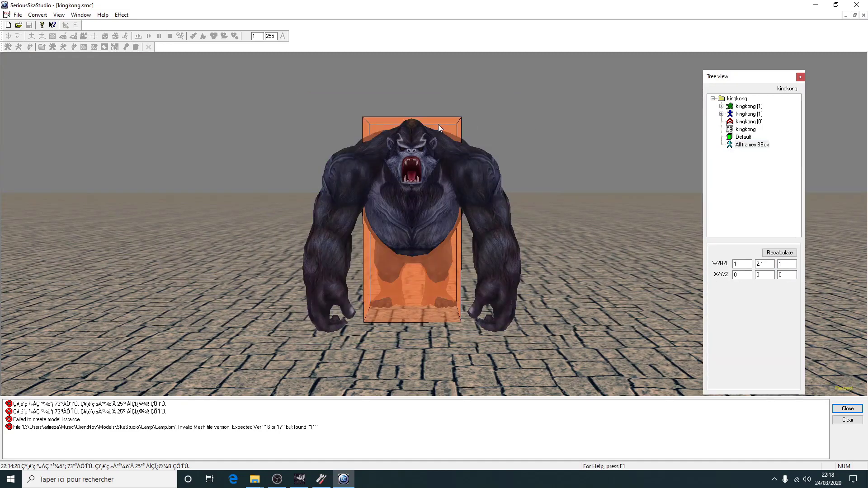
pyautogui.click(742, 137)
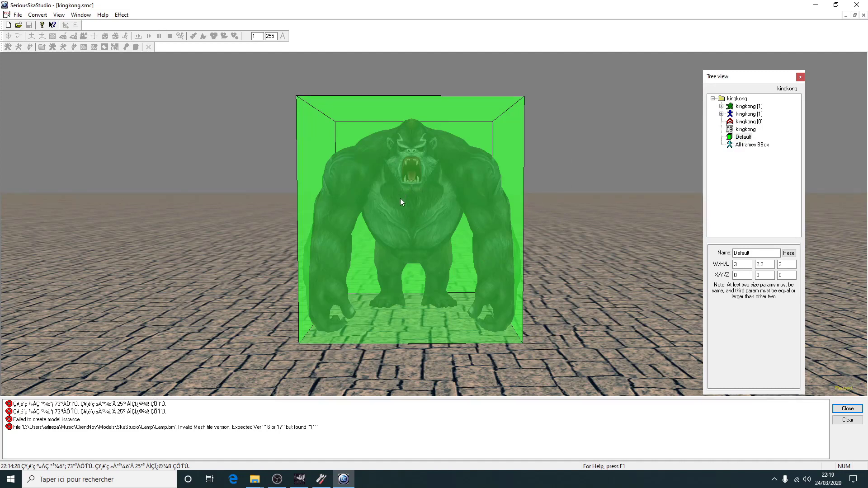
pyautogui.click(746, 107)
pyautogui.click(737, 99)
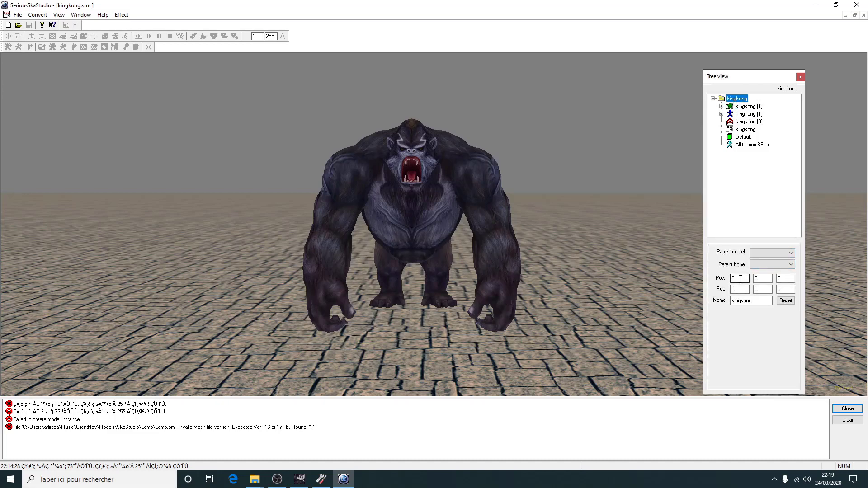
# Try a first position value of 90 for the kingkong root model, and return it to 0.
pyautogui.doubleClick(741, 279)
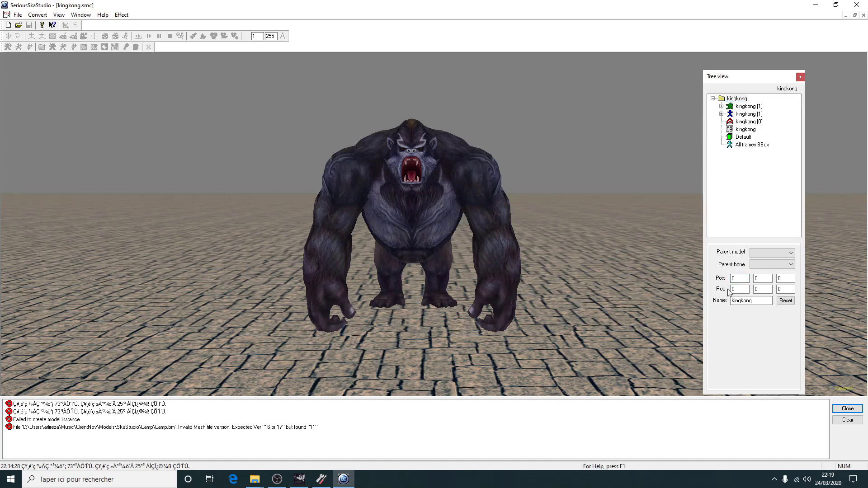
pyautogui.click(745, 278)
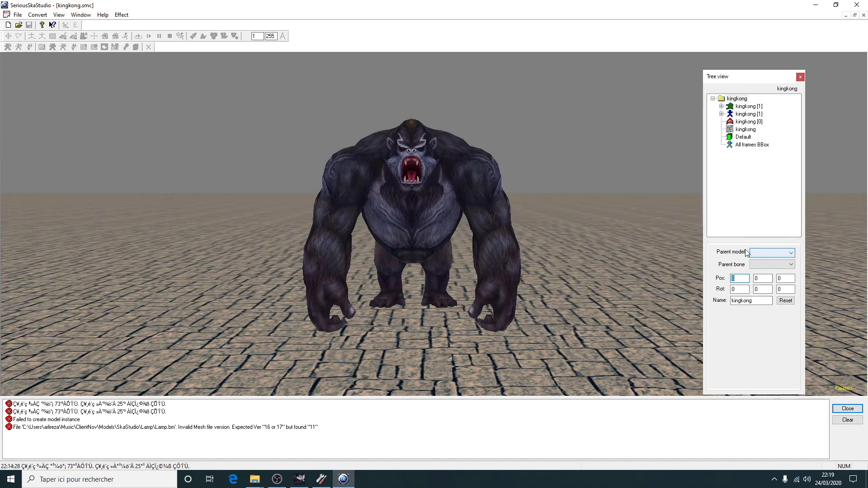
pyautogui.write('90')
pyautogui.press('Return')
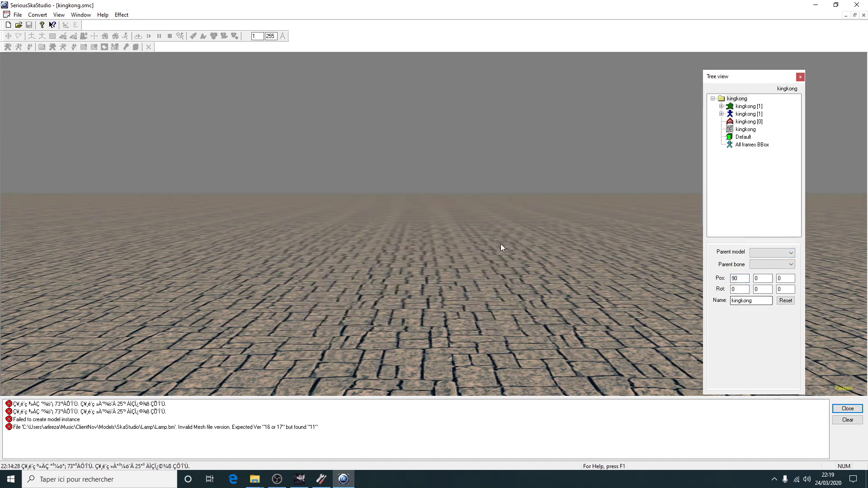
pyautogui.moveTo(588, 304); pyautogui.dragTo(542, 293)
pyautogui.write('0')
pyautogui.press('Return')
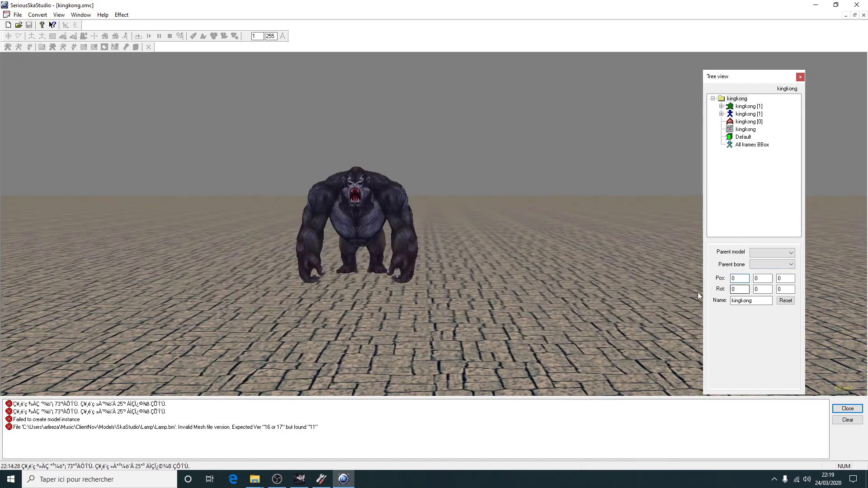
# Set the kingkong root model's first rotation value to 90.
pyautogui.click(746, 289)
pyautogui.click(737, 289)
pyautogui.write('90')
pyautogui.press('Return')
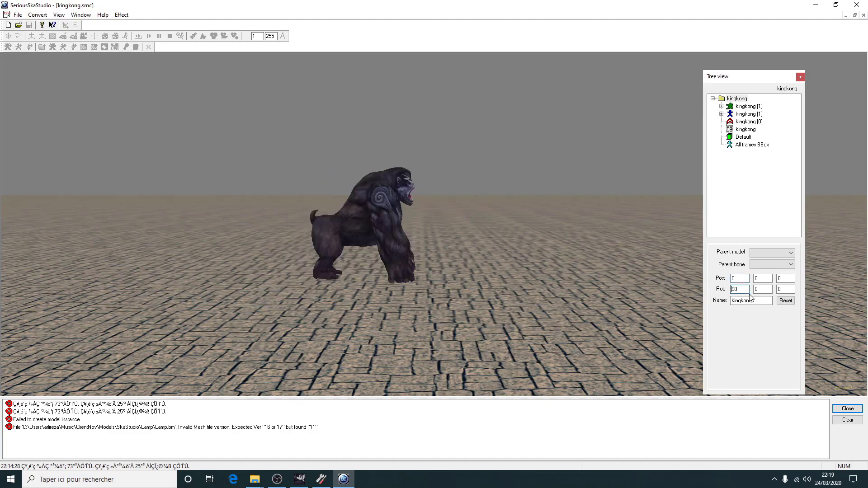
pyautogui.moveTo(419, 137); pyautogui.dragTo(574, 251)
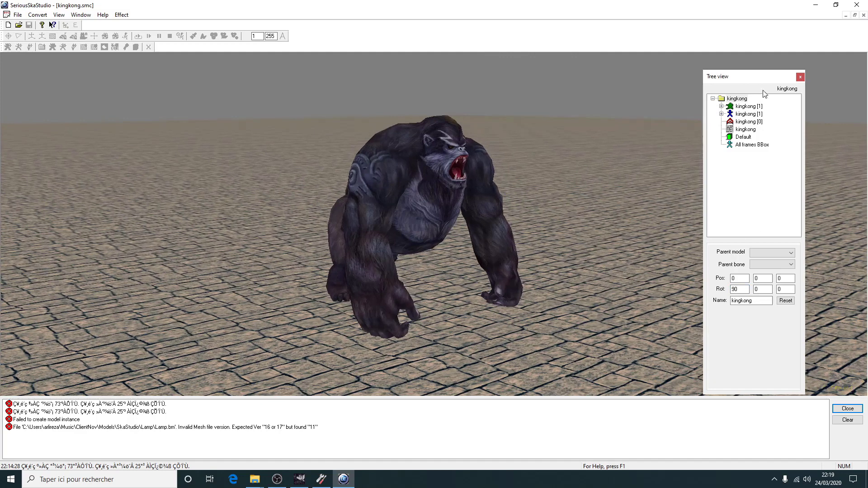
# Run the conversion on the kingkong mesh list, and convert the kingkong skeleton list.
pyautogui.click(746, 106)
pyautogui.click(512, 186)
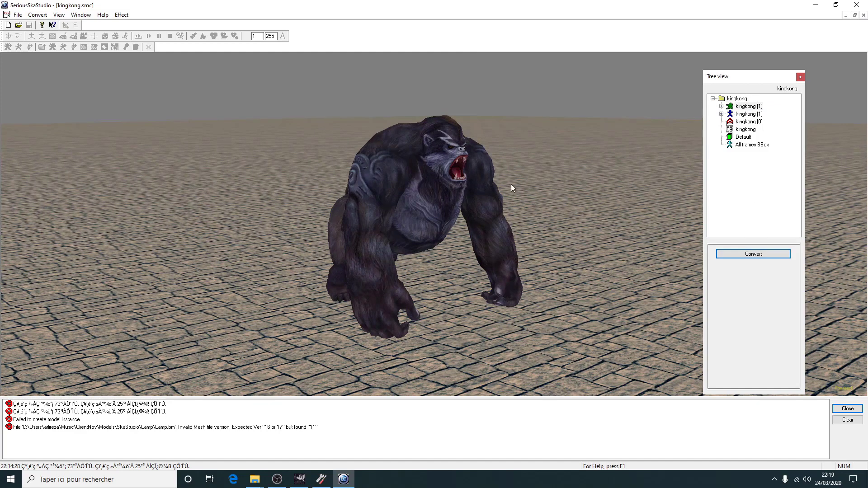
pyautogui.rightClick(745, 108)
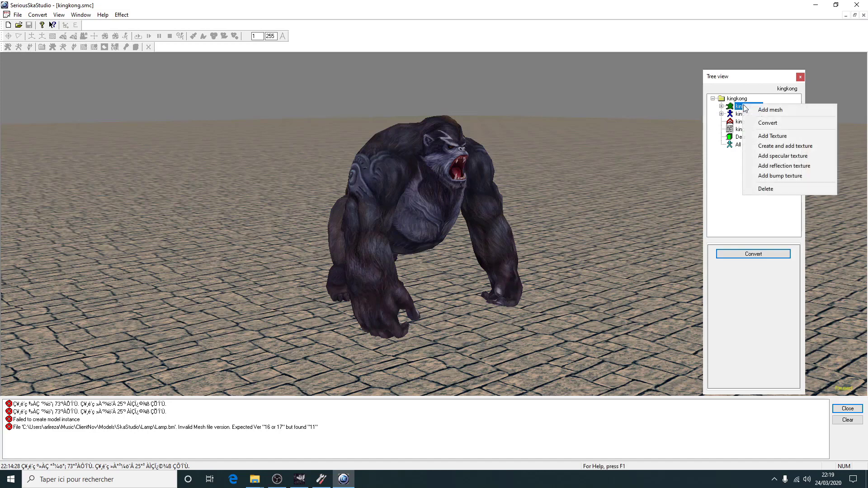
pyautogui.click(767, 125)
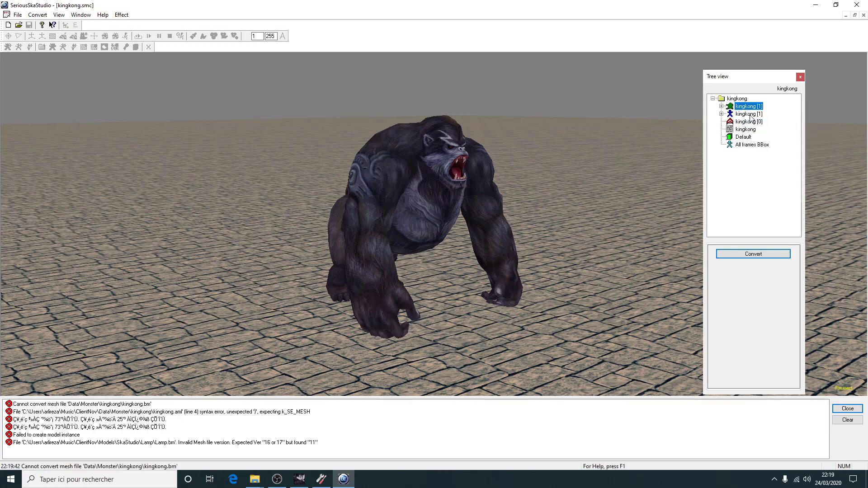
pyautogui.click(746, 114)
pyautogui.rightClick(744, 115)
pyautogui.click(759, 134)
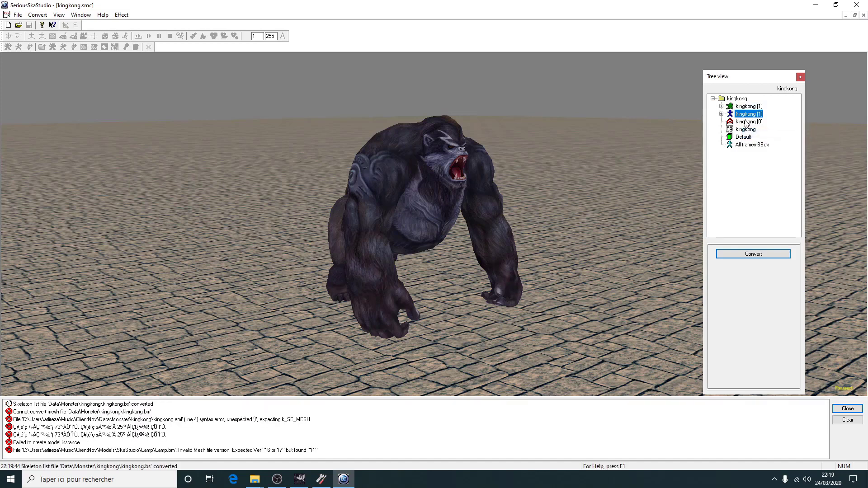
# Add the animation files attaque.aa, idle.aa and kingkong.aa to the kingkong animation set.
pyautogui.click(743, 122)
pyautogui.rightClick(742, 123)
pyautogui.click(751, 127)
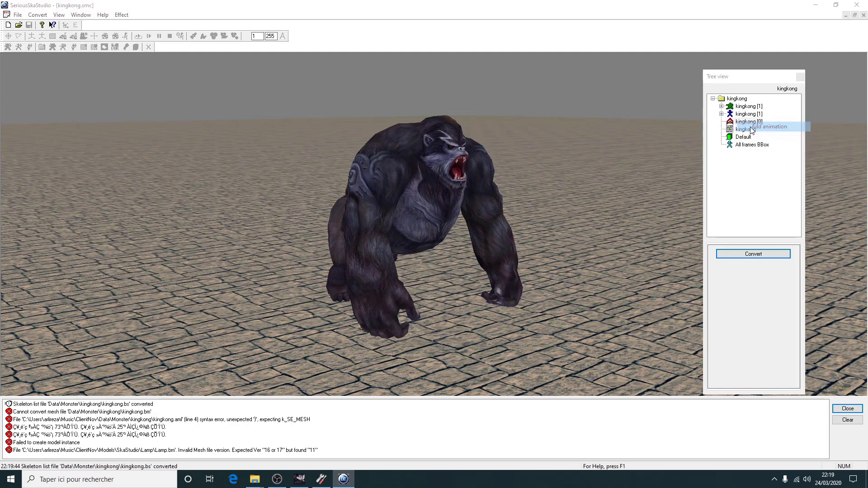
pyautogui.doubleClick(378, 141)
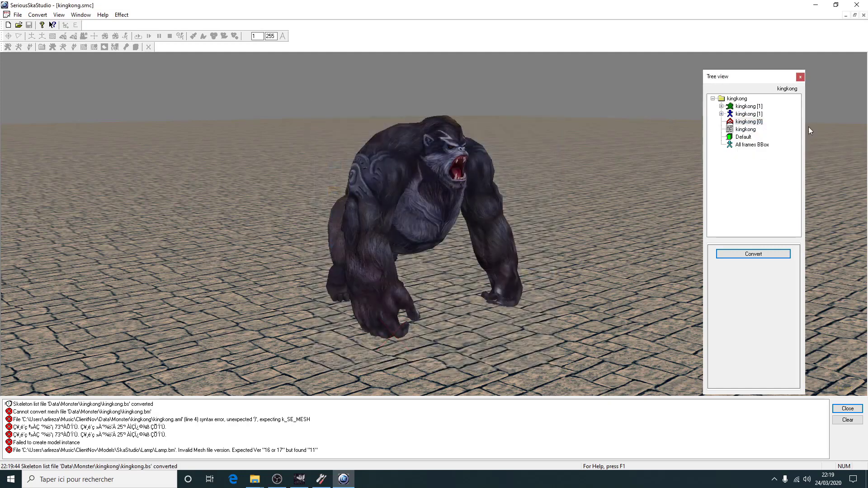
pyautogui.rightClick(739, 122)
pyautogui.click(751, 127)
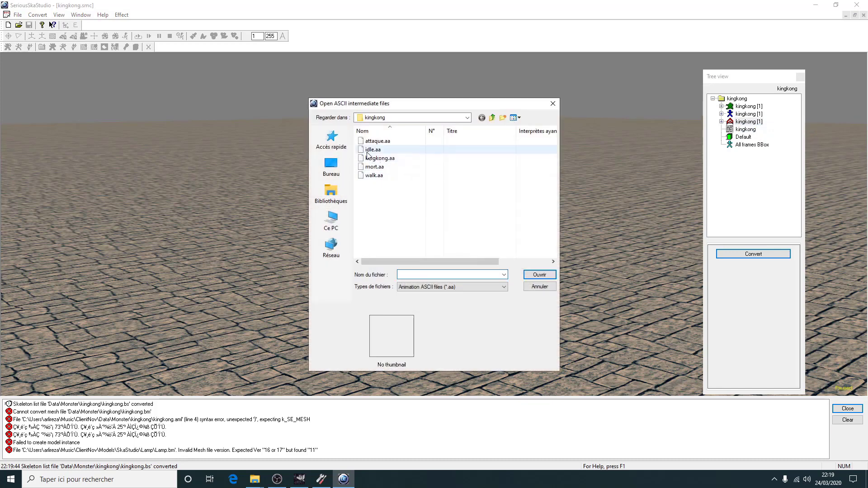
pyautogui.doubleClick(457, 151)
pyautogui.rightClick(743, 123)
pyautogui.click(753, 128)
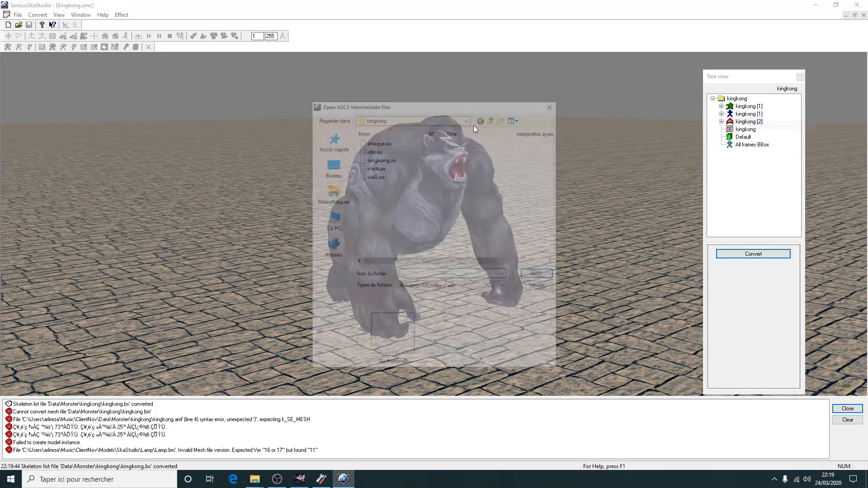
pyautogui.doubleClick(375, 160)
# Add the animation files mort.aa and walk.aa to the kingkong animation set.
pyautogui.rightClick(745, 122)
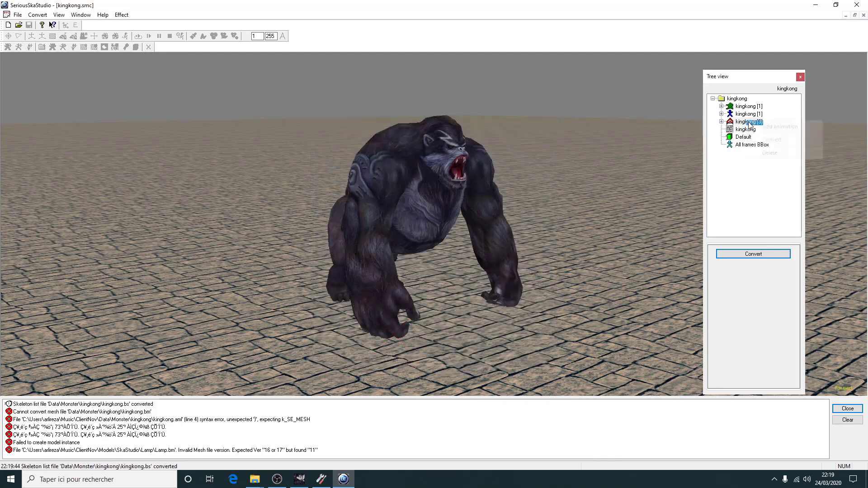
pyautogui.click(753, 128)
pyautogui.doubleClick(376, 167)
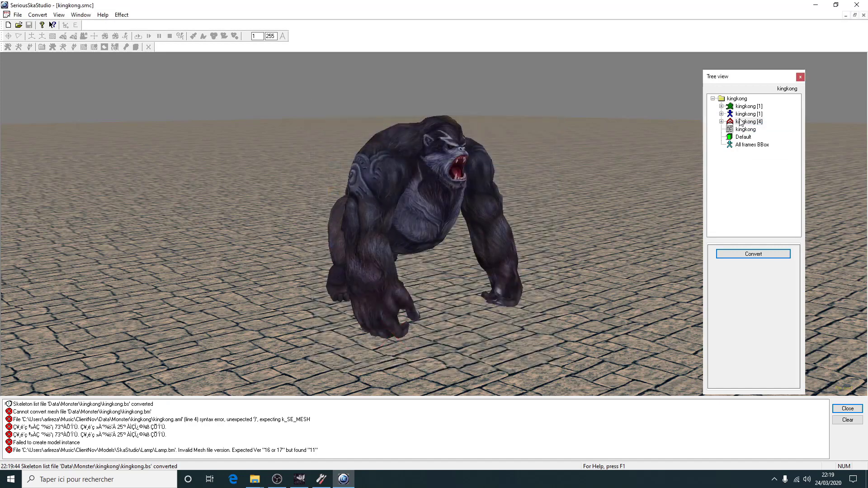
pyautogui.rightClick(746, 121)
pyautogui.click(769, 125)
pyautogui.doubleClick(376, 175)
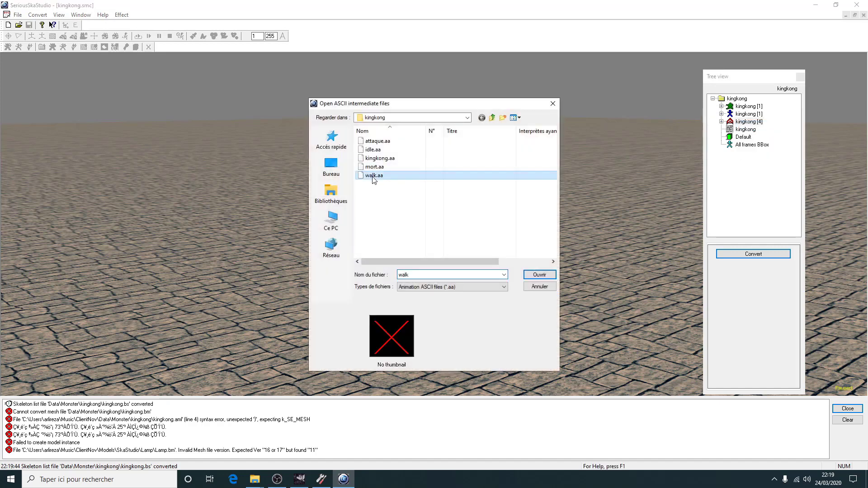
# Expand the kingkong animation set and inspect the settings of the idle and courrir animations.
pyautogui.click(722, 121)
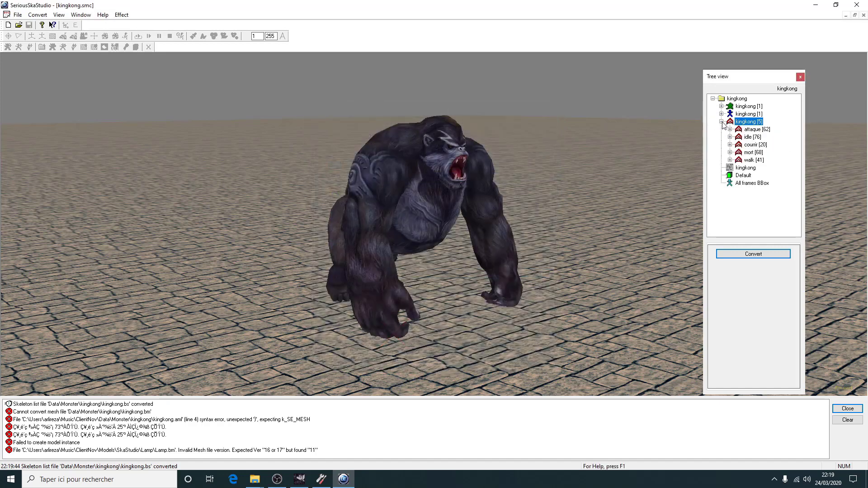
pyautogui.click(752, 136)
pyautogui.click(552, 217)
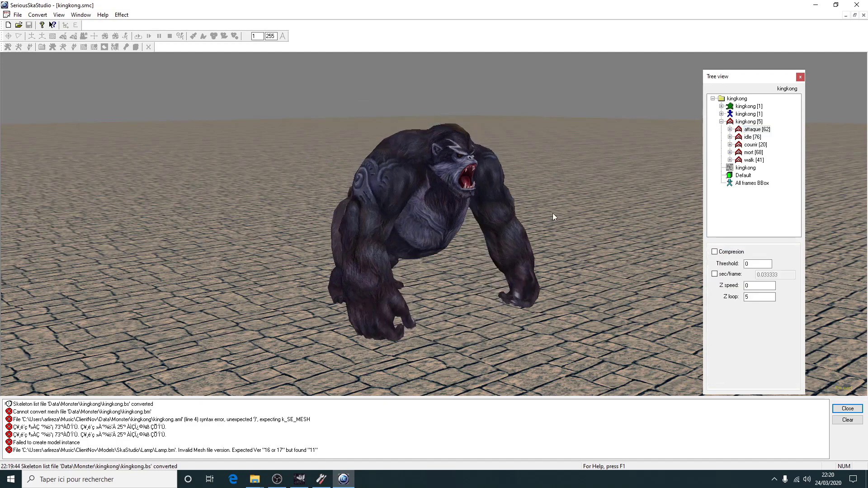
pyautogui.click(755, 146)
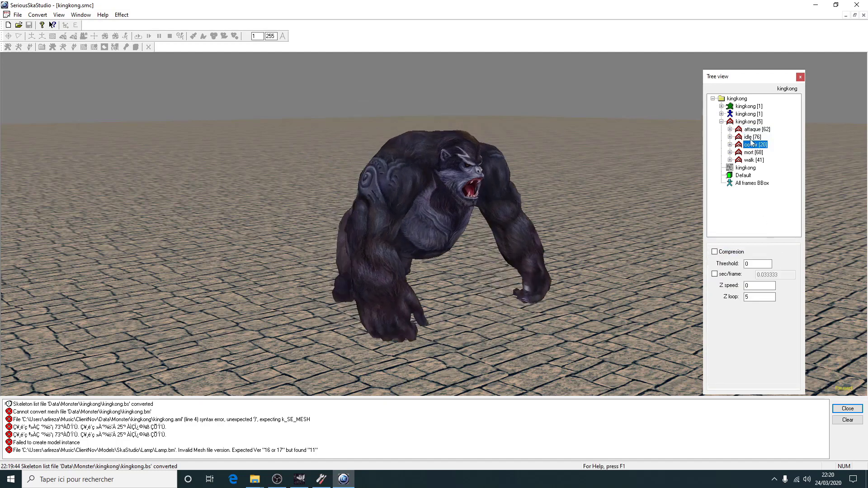
# Run the conversion on the kingkong mesh list, skeleton list and animation set, and save the model file.
pyautogui.rightClick(745, 106)
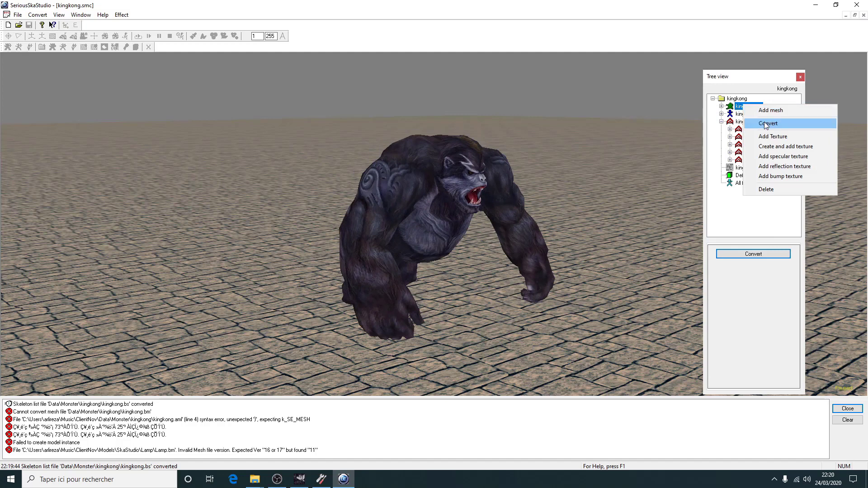
pyautogui.click(766, 125)
pyautogui.rightClick(745, 114)
pyautogui.click(764, 131)
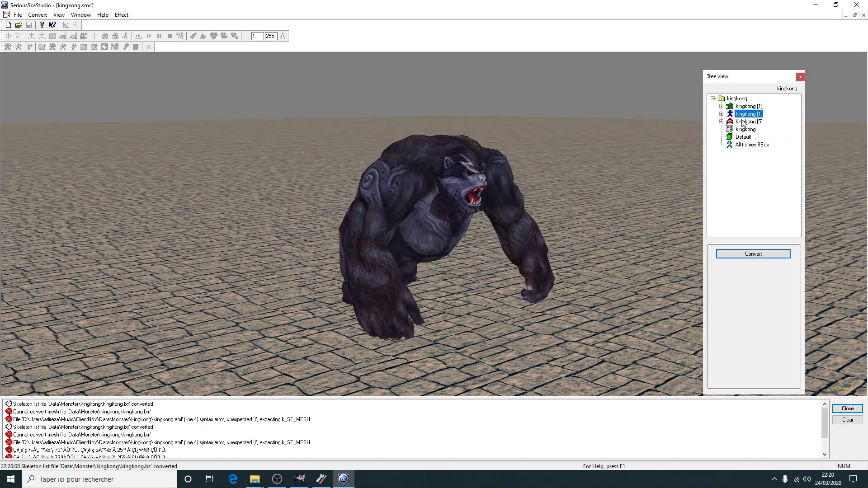
pyautogui.rightClick(746, 122)
pyautogui.click(748, 135)
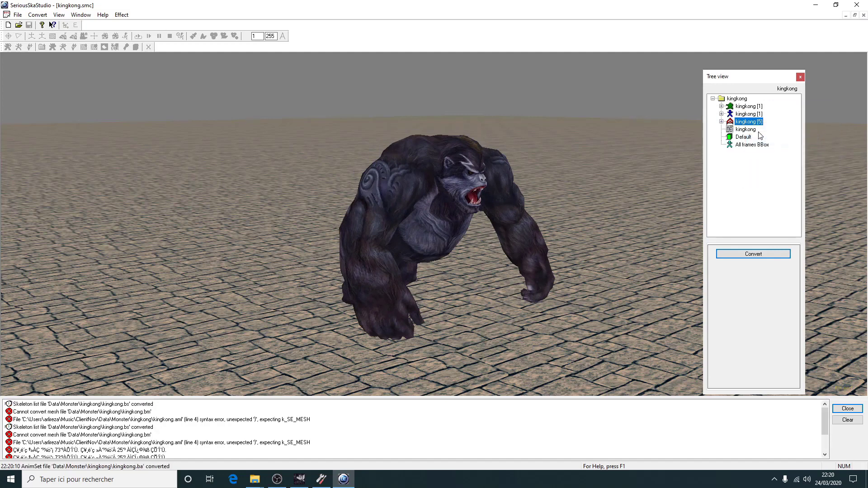
pyautogui.click(18, 14)
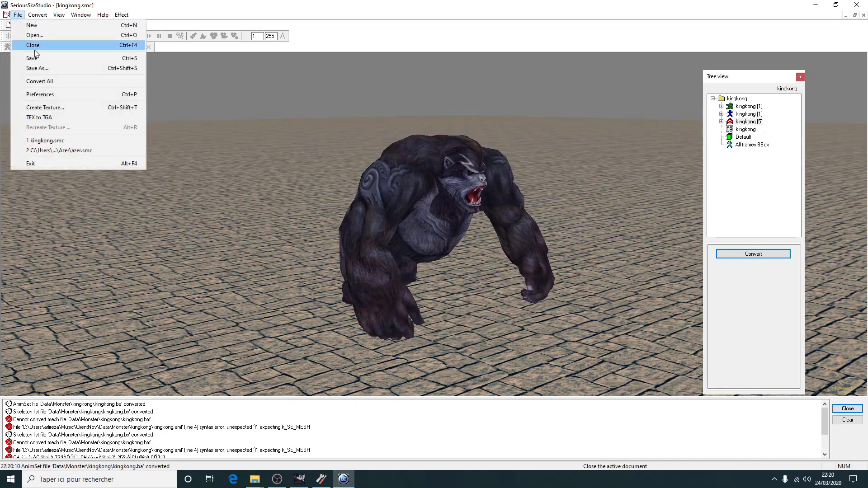
pyautogui.click(27, 57)
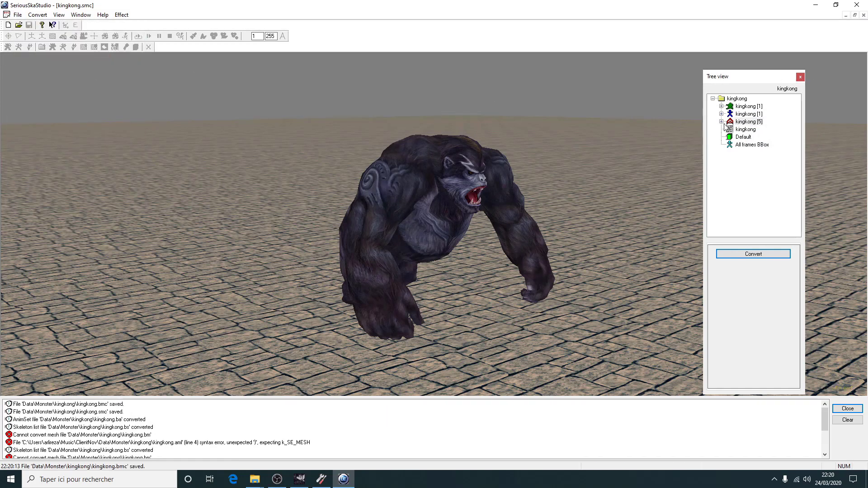
# Try enabling compression and sec/frame for the attaque animation with a Z loop of 5.
pyautogui.doubleClick(745, 122)
pyautogui.click(754, 130)
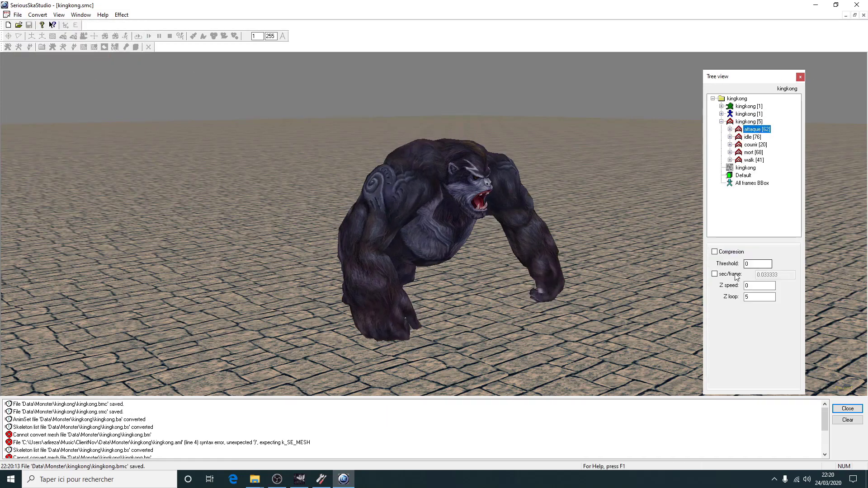
pyautogui.click(714, 252)
pyautogui.click(714, 274)
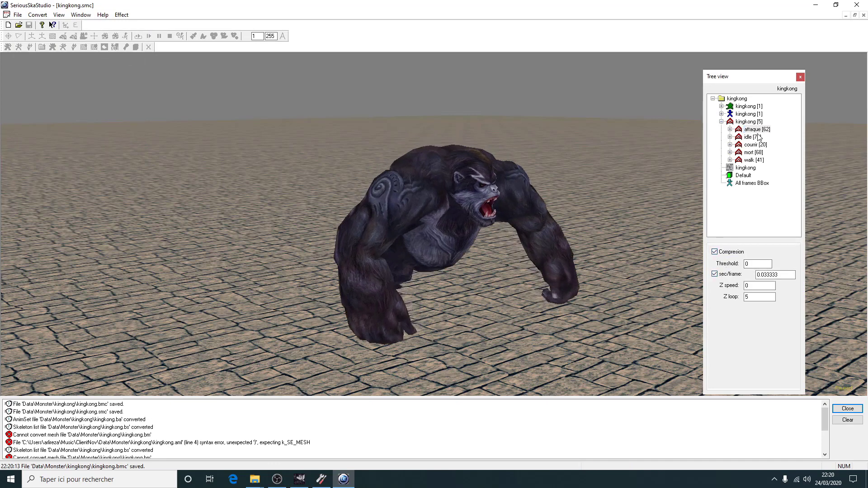
pyautogui.click(754, 130)
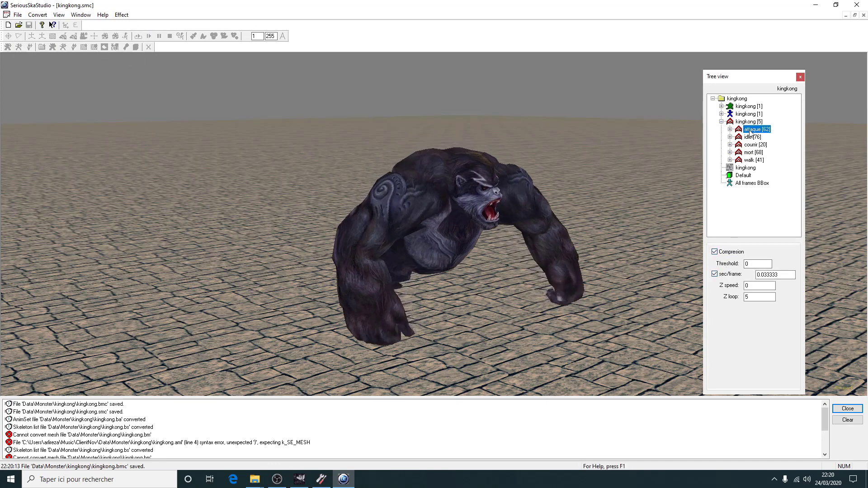
pyautogui.click(789, 275)
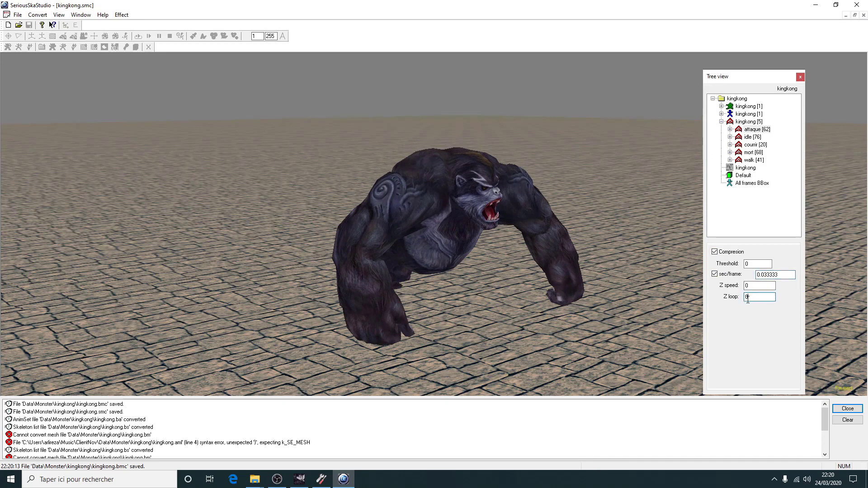
pyautogui.doubleClick(747, 297)
pyautogui.write('5')
pyautogui.click(730, 129)
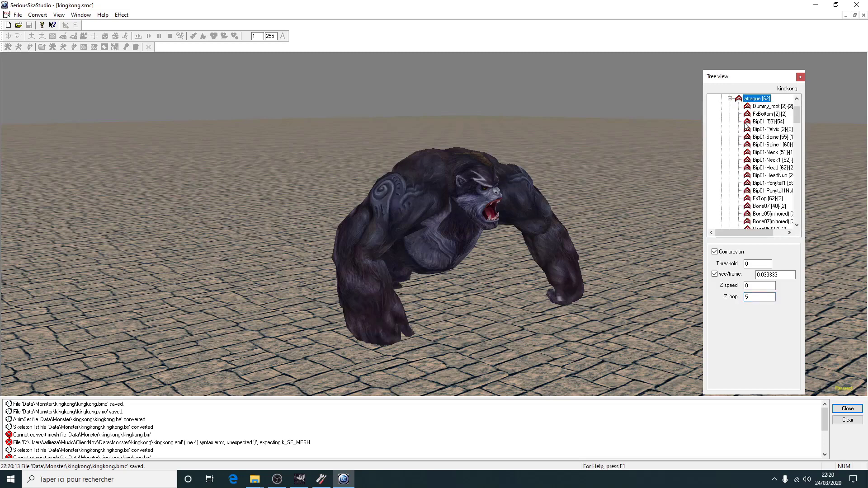
pyautogui.click(730, 98)
# Close the kingkong model without saving the changes, and reopen kingkong.smc.
pyautogui.click(18, 15)
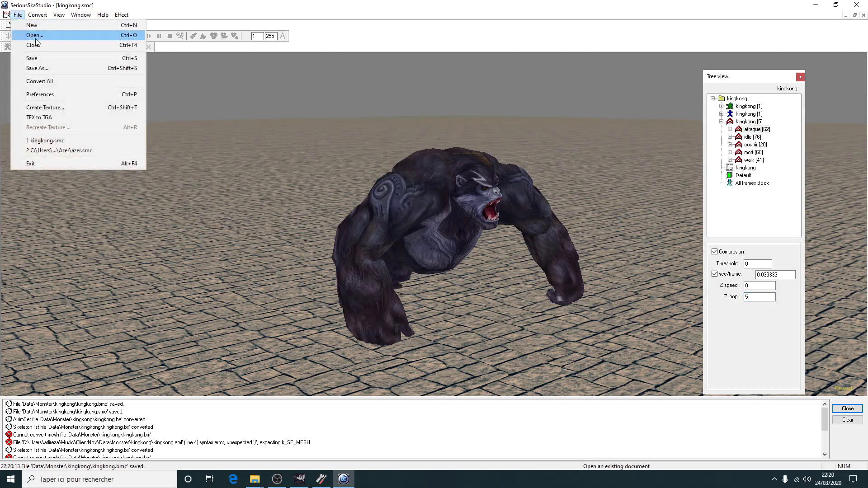
pyautogui.click(34, 43)
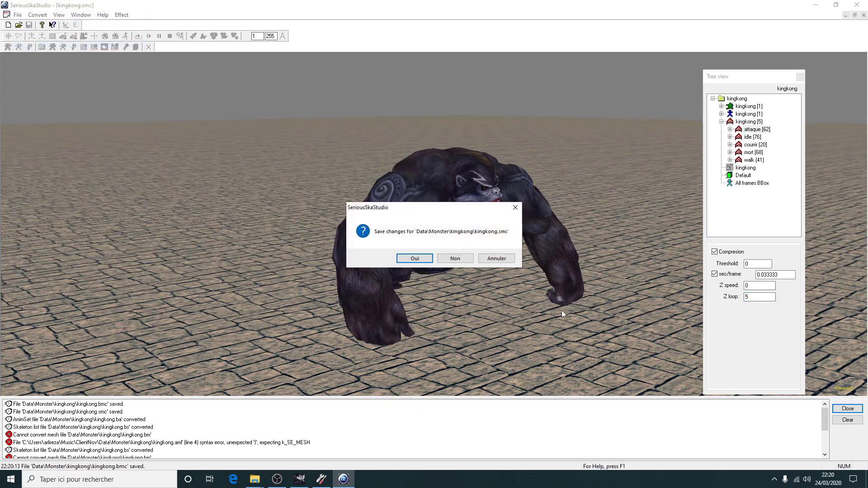
pyautogui.click(458, 260)
pyautogui.click(455, 259)
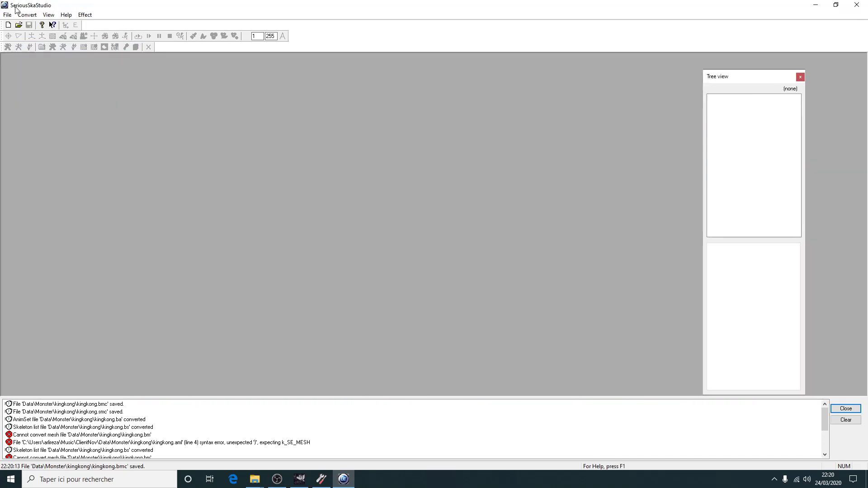
pyautogui.click(7, 15)
pyautogui.click(24, 36)
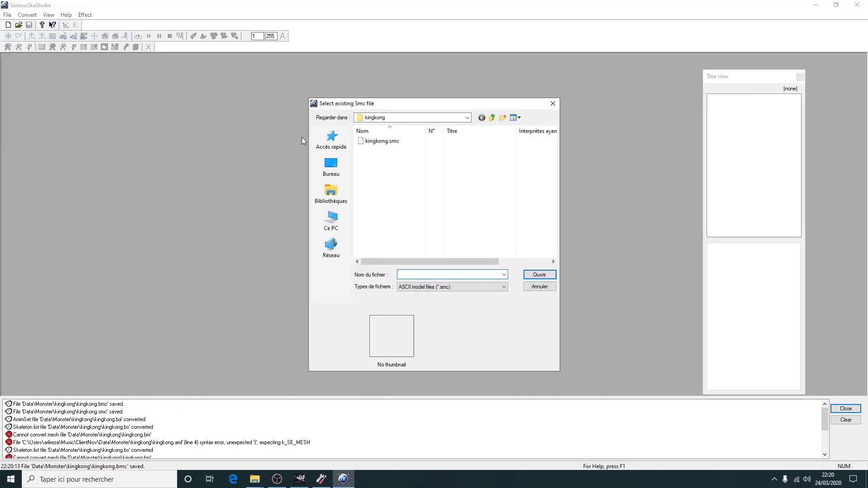
pyautogui.doubleClick(376, 142)
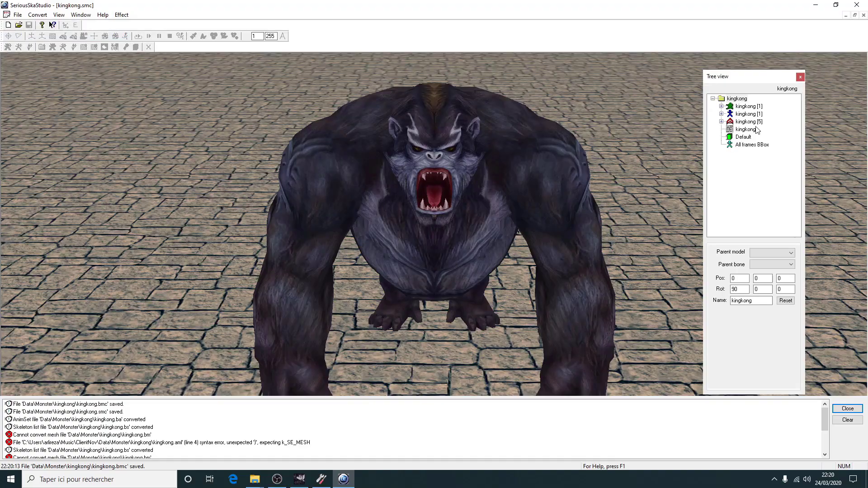
# Expand the kingkong animation set and preview the attaque, courrir, mort and walk animations on the model.
pyautogui.click(721, 122)
pyautogui.click(753, 130)
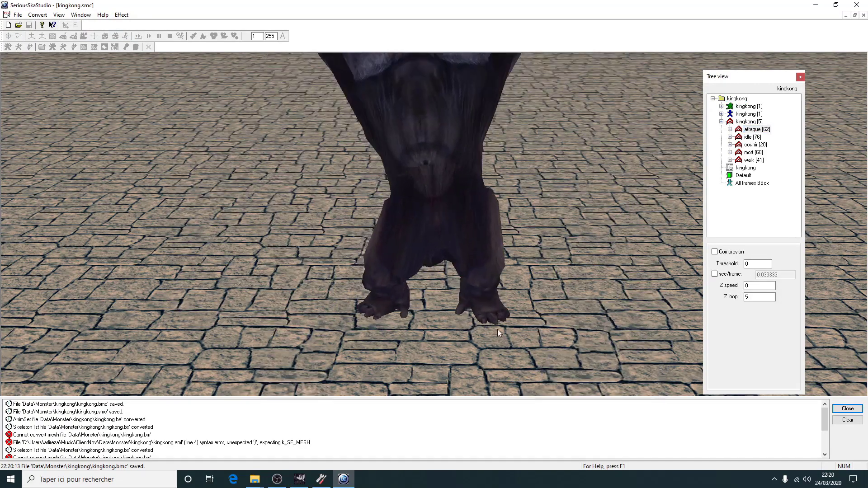
pyautogui.moveTo(497, 329); pyautogui.dragTo(551, 240, button='right')
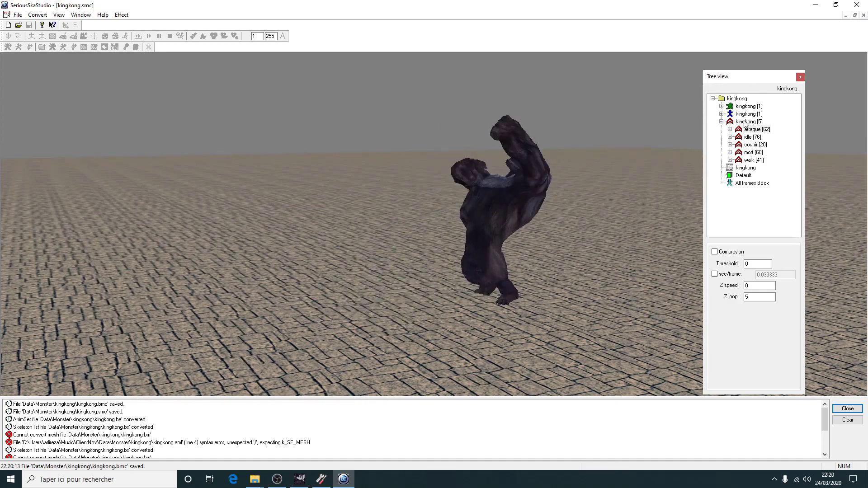
pyautogui.click(18, 14)
pyautogui.click(307, 18)
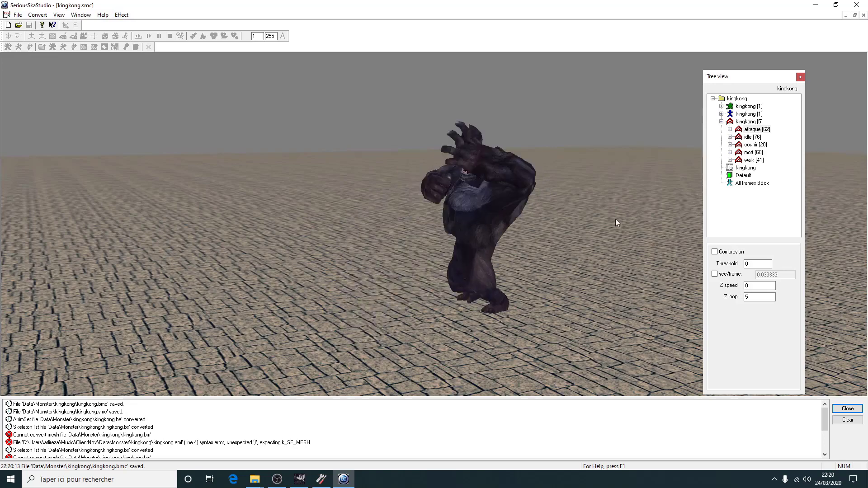
pyautogui.click(753, 129)
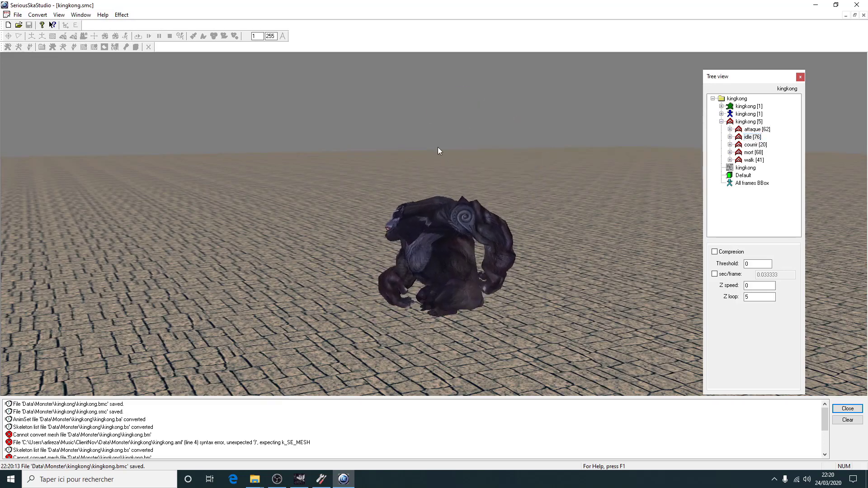
pyautogui.scroll(3, 450, 160)
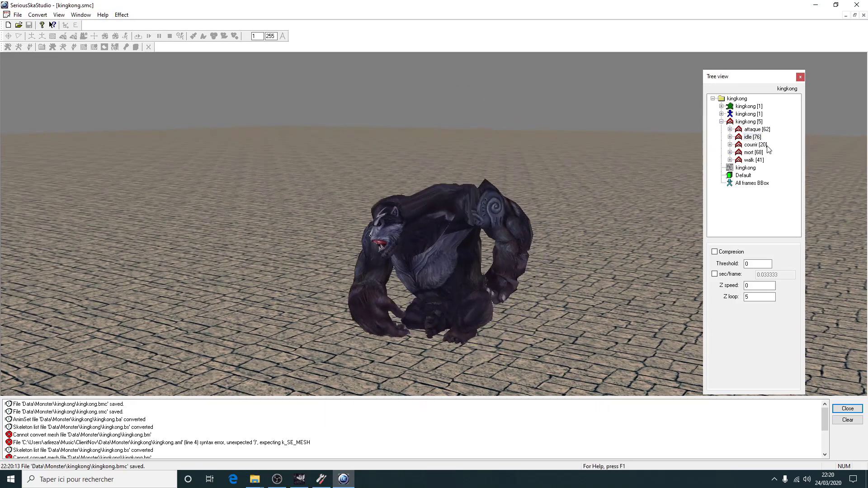
pyautogui.click(765, 145)
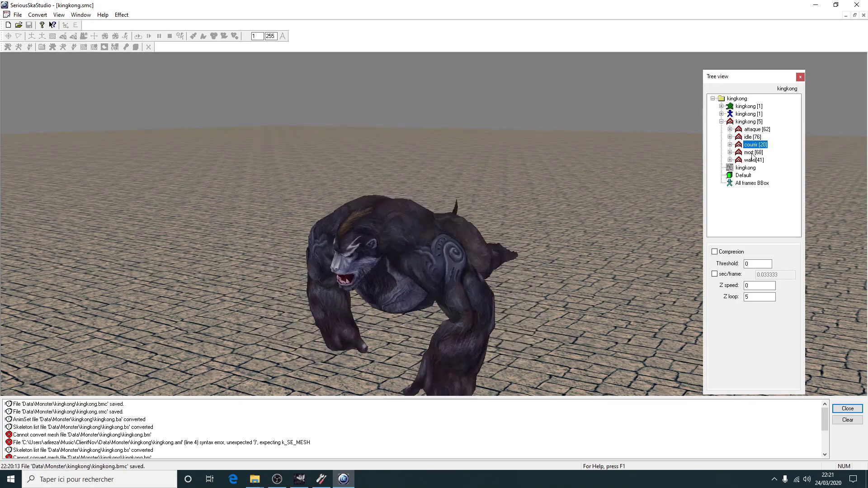
pyautogui.click(748, 152)
pyautogui.click(751, 160)
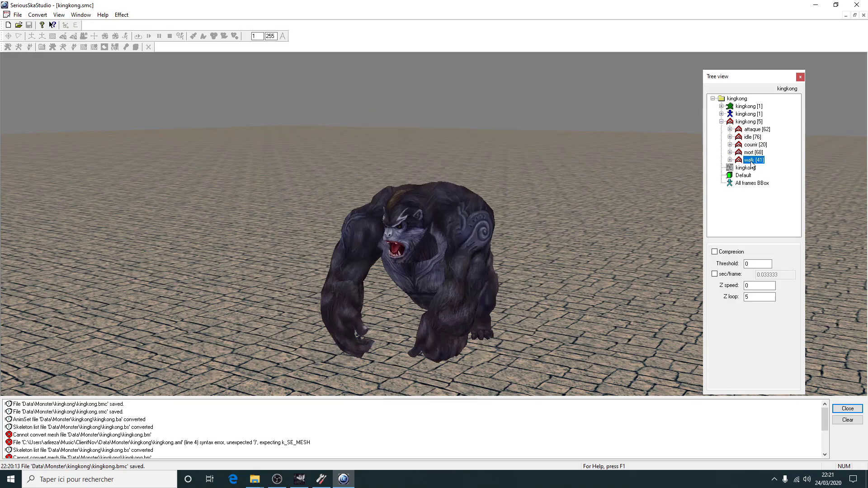
pyautogui.moveTo(560, 162); pyautogui.dragTo(817, 127)
# Enable sec/frame for the attaque animation, set it to 0.011111 and view the playback from the side.
pyautogui.click(756, 129)
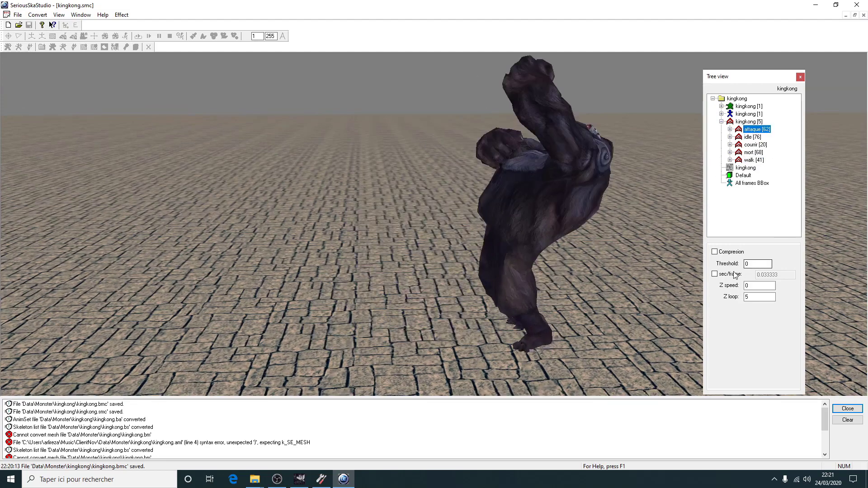
pyautogui.click(735, 274)
pyautogui.click(787, 275)
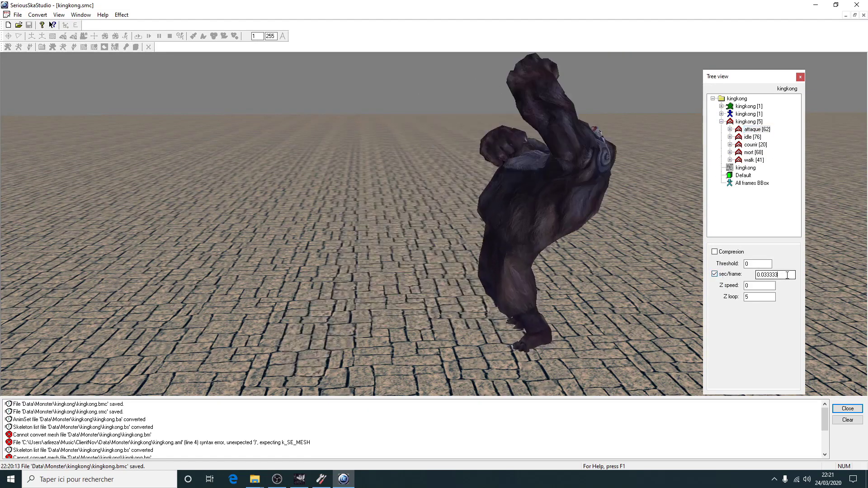
pyautogui.press('BackSpace')
pyautogui.press('BackSpace')
pyautogui.press('BackSpace')
pyautogui.press('BackSpace')
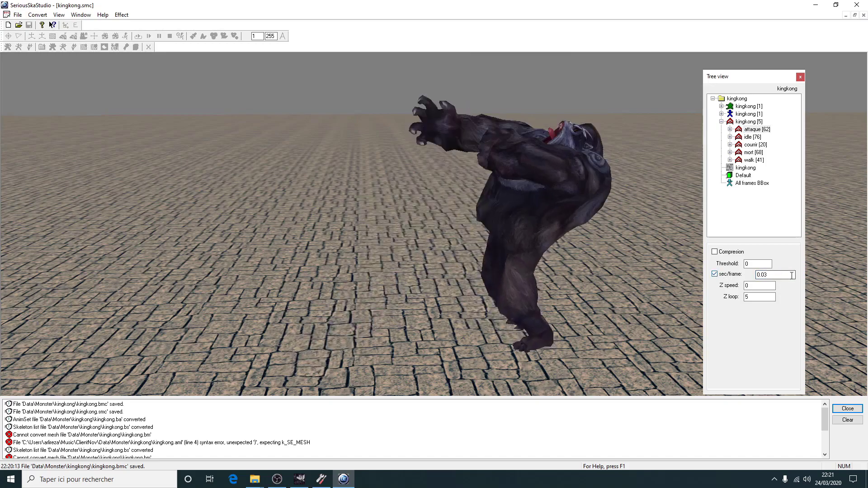
pyautogui.press('BackSpace')
pyautogui.write('11')
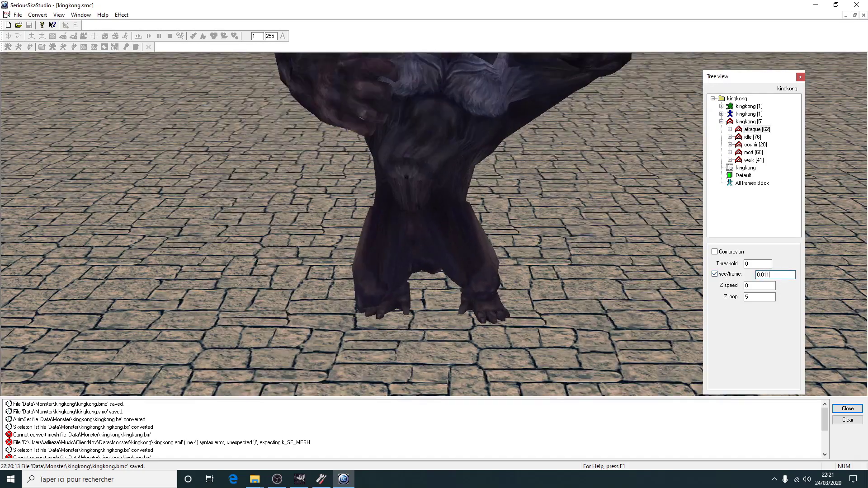
pyautogui.write('111')
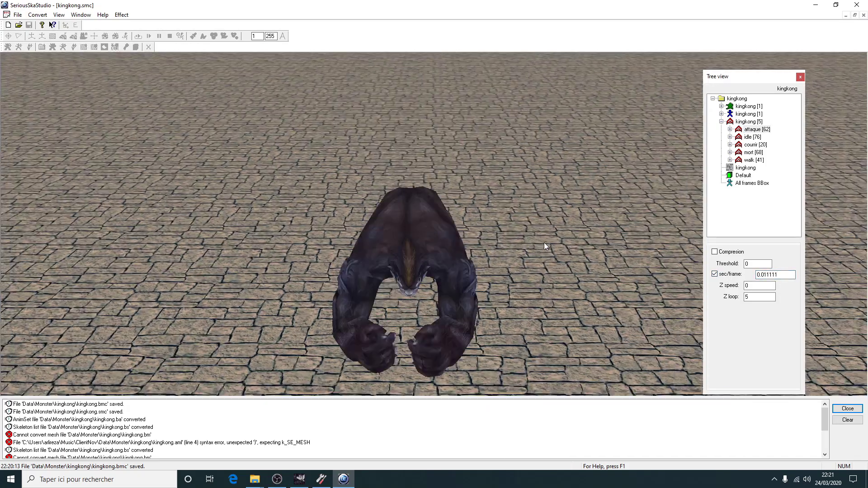
pyautogui.moveTo(544, 243); pyautogui.dragTo(511, 230)
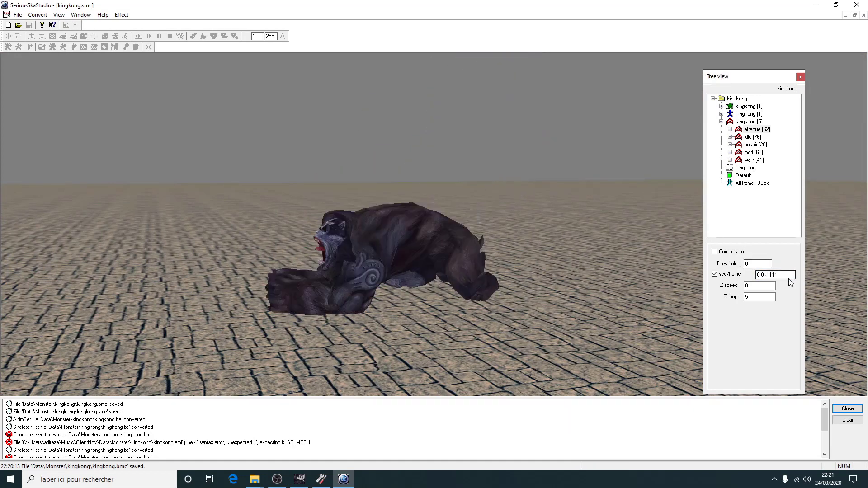
# Set the attaque animation's sec/frame value to 0.022222.
pyautogui.press('BackSpace')
pyautogui.press('BackSpace')
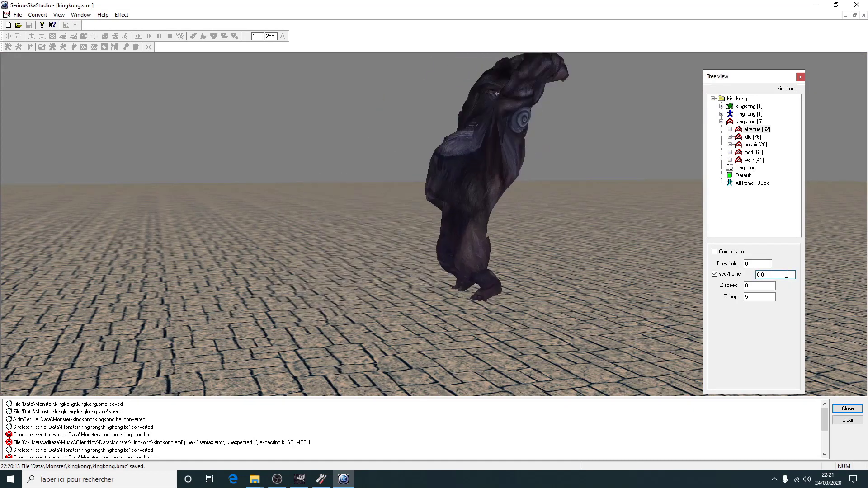
pyautogui.write('22222')
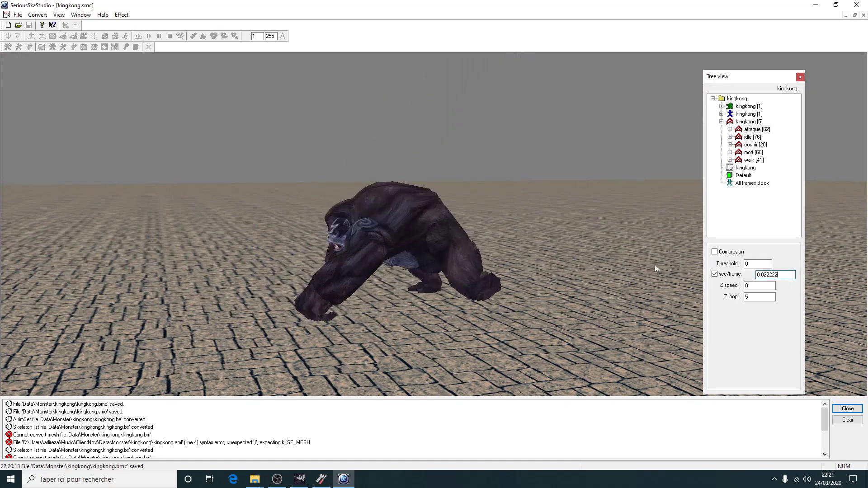
# Enable sec/frame for the courrir animation and set it to 0.022222.
pyautogui.click(751, 137)
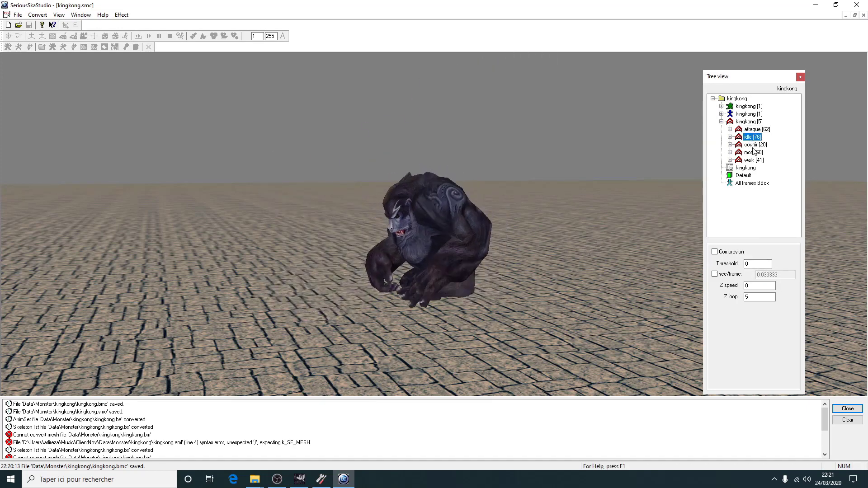
pyautogui.click(754, 145)
pyautogui.click(714, 274)
pyautogui.click(783, 275)
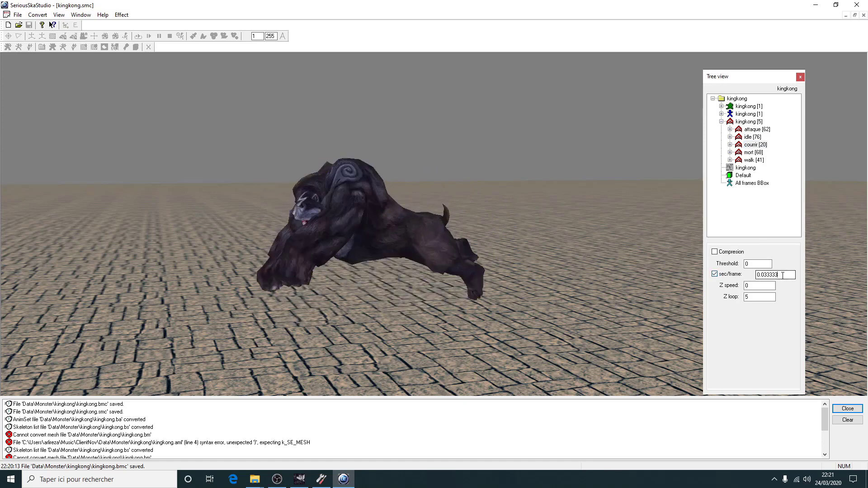
pyautogui.press('BackSpace')
pyautogui.press('BackSpace')
pyautogui.press('BackSpace')
pyautogui.press('BackSpace')
pyautogui.press('BackSpace')
pyautogui.write('22222')
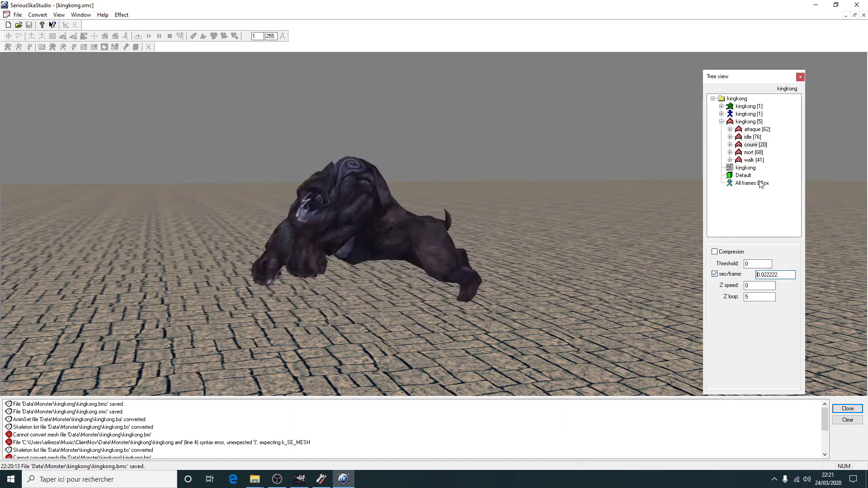
# Set the courrir animation's sec/frame value to 0.033333.
pyautogui.press('BackSpace')
pyautogui.press('BackSpace')
pyautogui.press('BackSpace')
pyautogui.press('BackSpace')
pyautogui.press('BackSpace')
pyautogui.write('3')
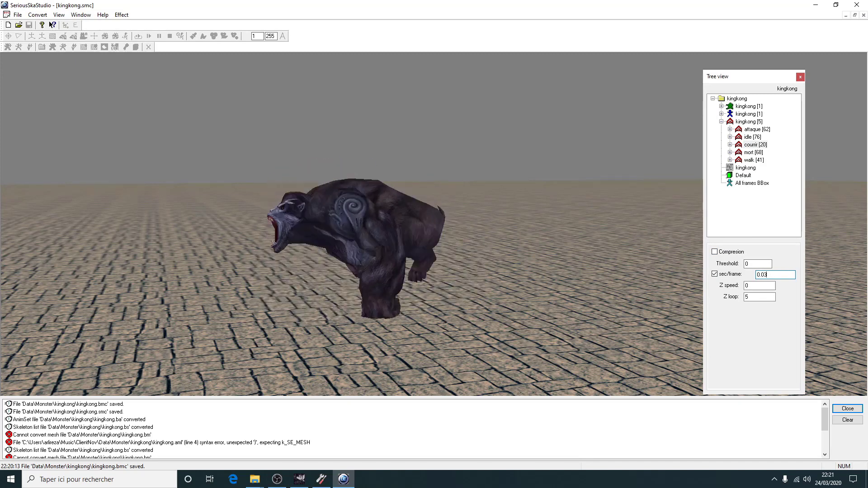
pyautogui.write('3333')
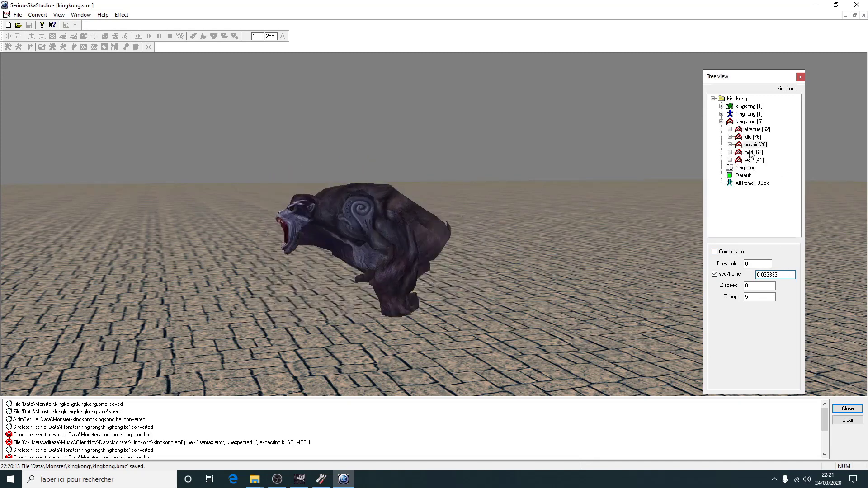
# Enable sec/frame for the mort animation with a value of 0.022222, and check the walk animation's playback.
pyautogui.click(749, 153)
pyautogui.click(736, 275)
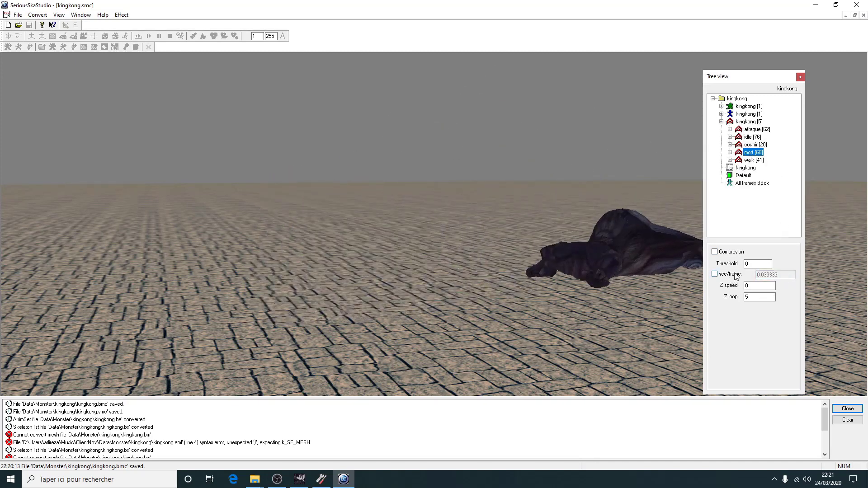
pyautogui.click(730, 274)
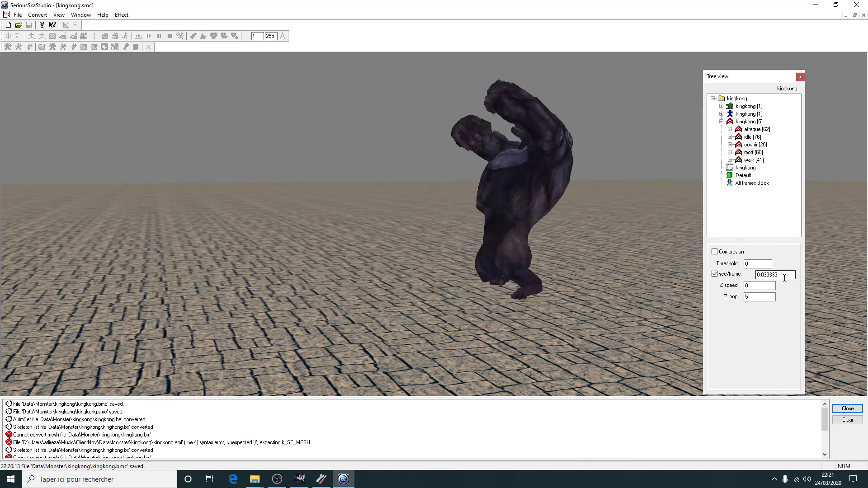
pyautogui.doubleClick(784, 274)
pyautogui.write('0.02222')
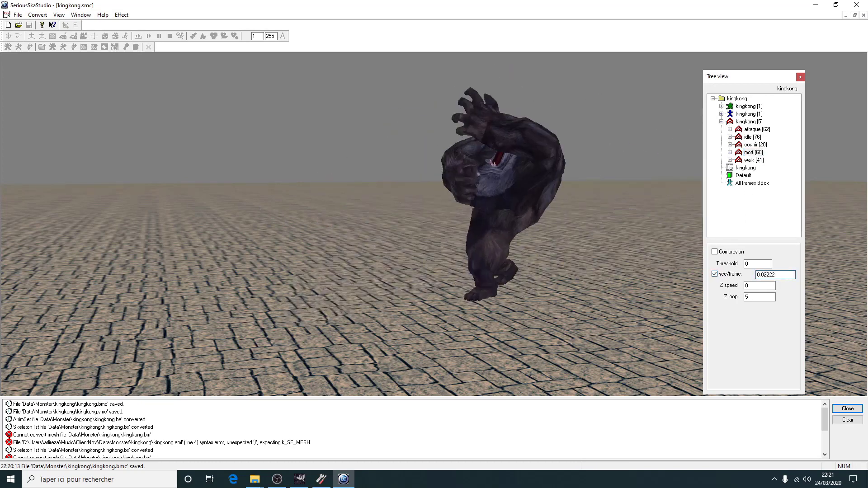
pyautogui.write('2')
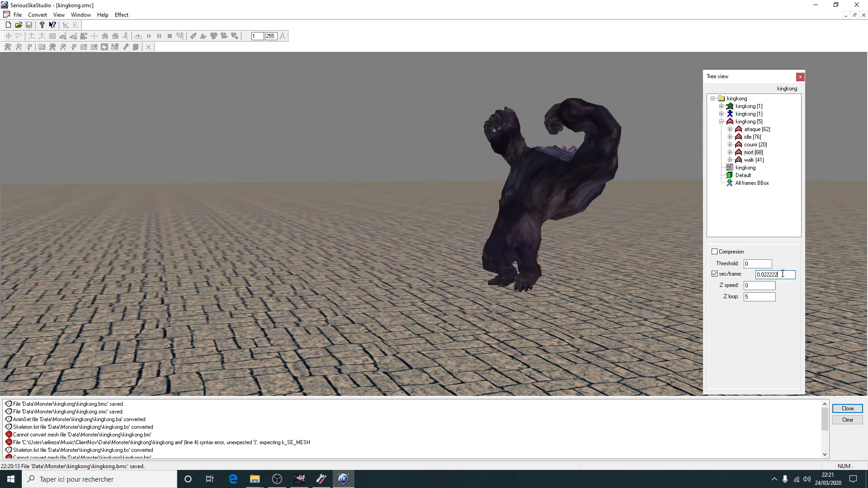
pyautogui.click(750, 161)
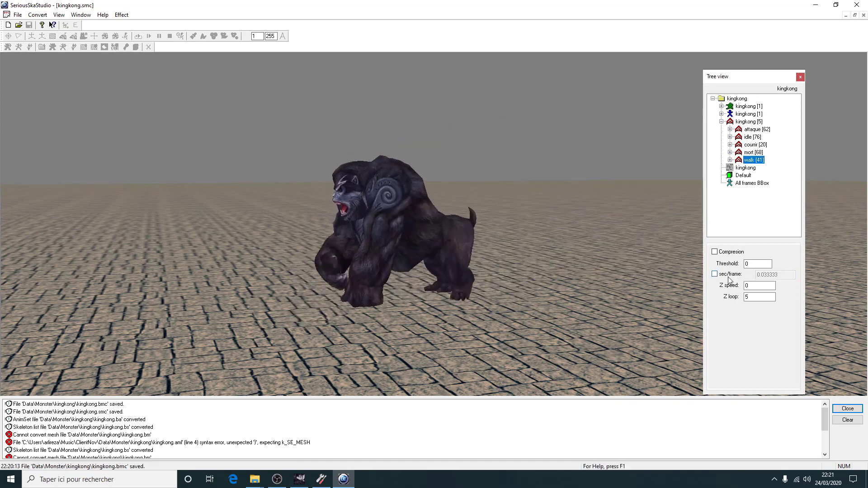
pyautogui.click(753, 152)
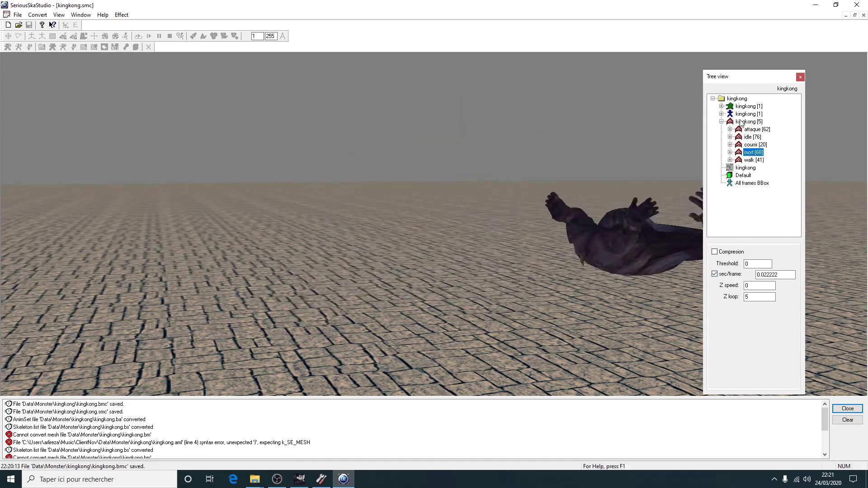
# Convert the kingkong animation set, skeleton list and mesh list, and save the model file.
pyautogui.rightClick(742, 123)
pyautogui.click(755, 135)
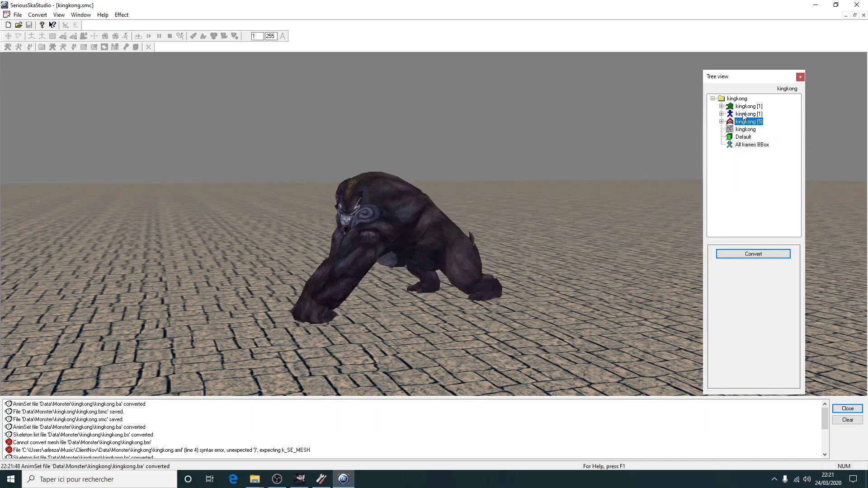
pyautogui.rightClick(744, 116)
pyautogui.click(761, 131)
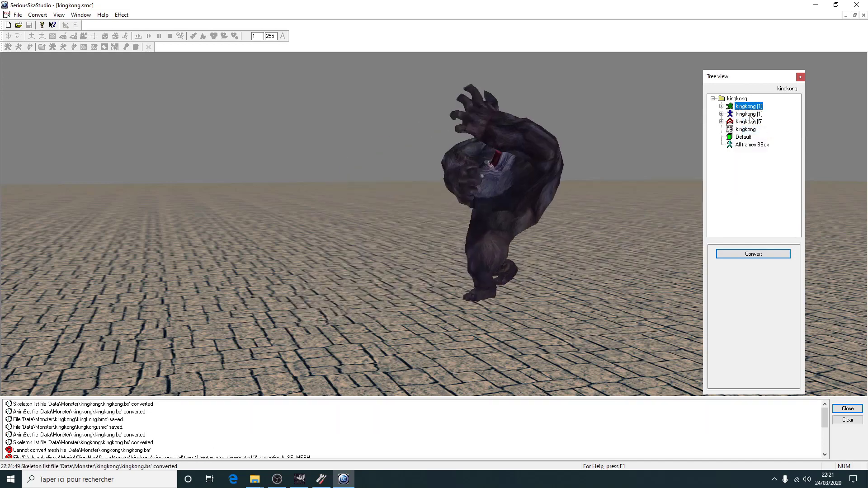
pyautogui.rightClick(751, 119)
pyautogui.click(763, 130)
pyautogui.click(18, 14)
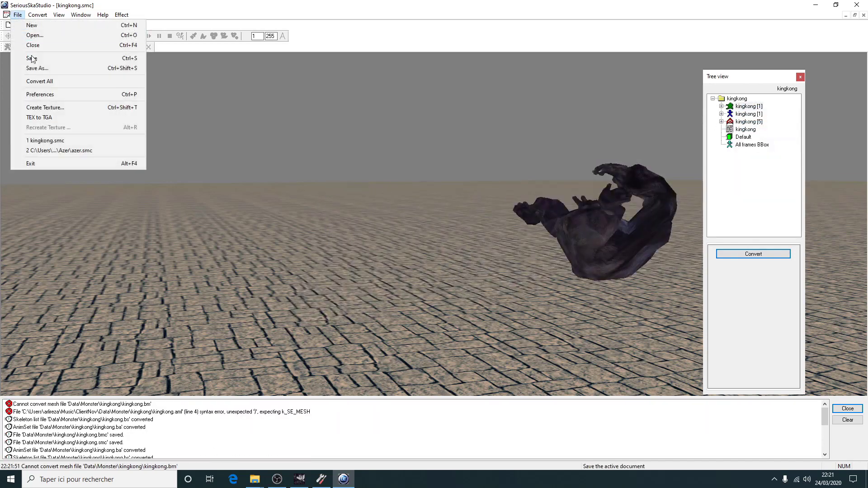
pyautogui.click(32, 58)
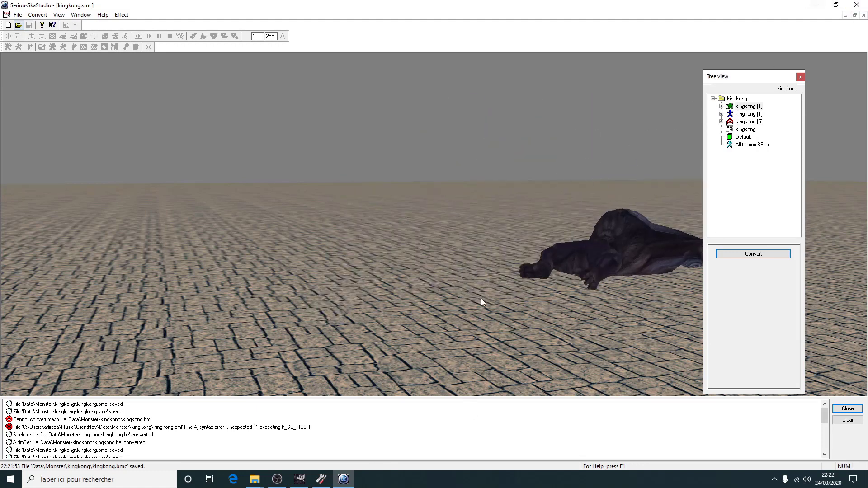
# Close SeriousSkaStudio along with its tree view and return to the desktop.
pyautogui.click(864, 4)
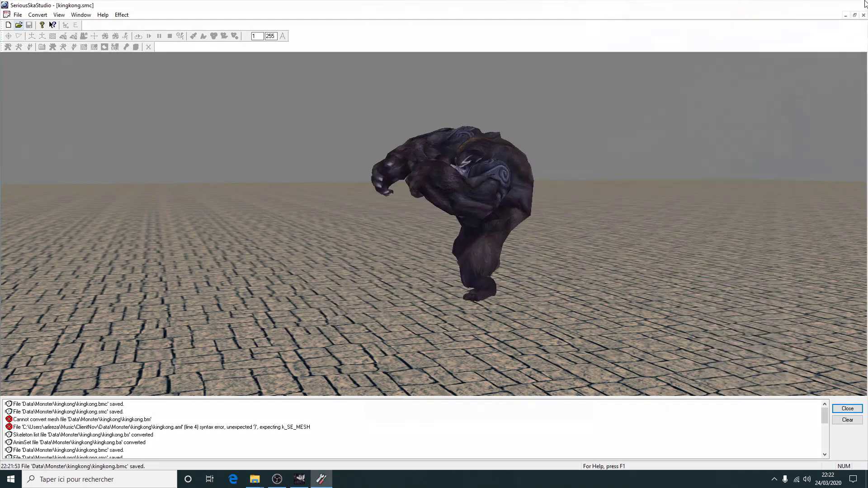
pyautogui.click(865, 3)
pyautogui.click(582, 177)
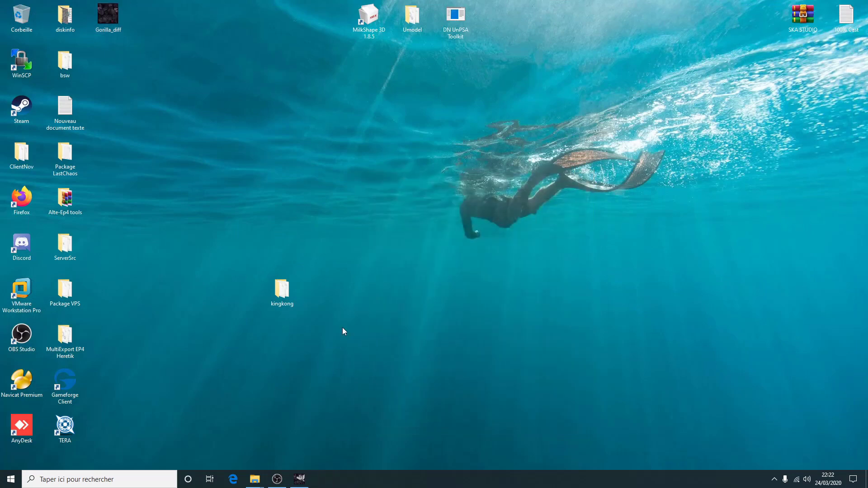
# Open the ServerSrc folder from the desktop, view its contents in a maximized window, and return to the desktop.
pyautogui.doubleClick(65, 246)
pyautogui.moveTo(477, 102); pyautogui.dragTo(439, 87)
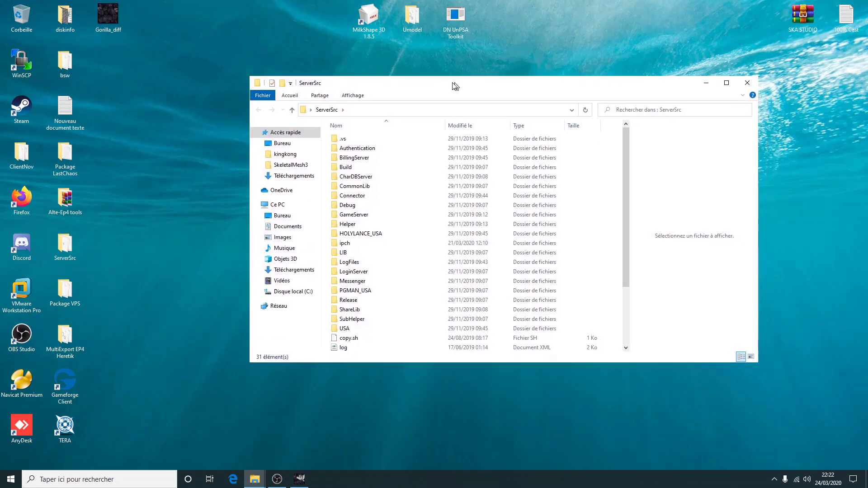
pyautogui.click(710, 90)
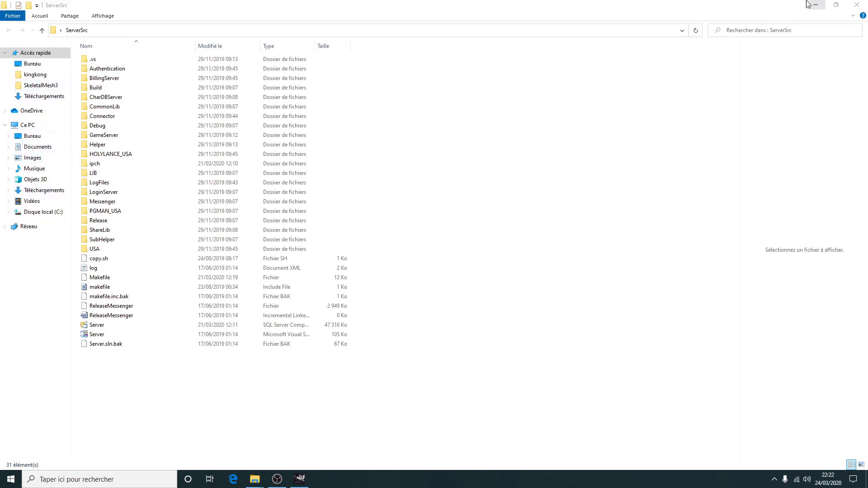
pyautogui.press('super+d')
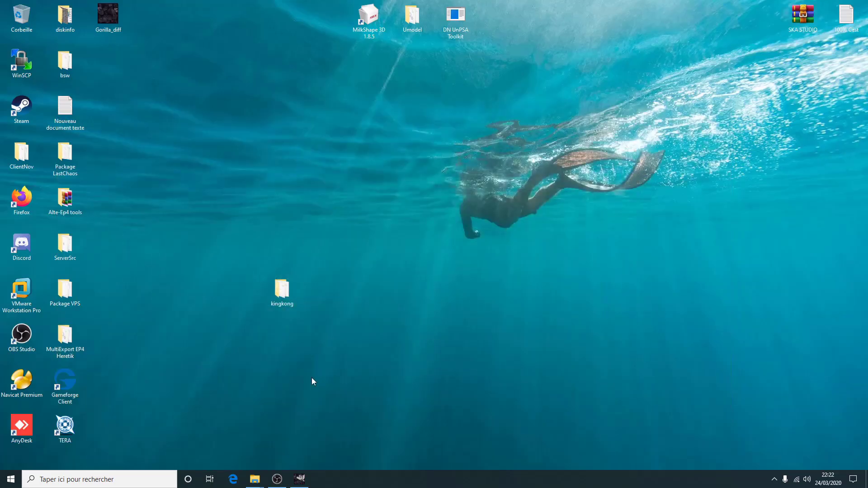
# Start the mysqld service and stop iptables in the root terminal session, and return to the desktop.
pyautogui.click(300, 479)
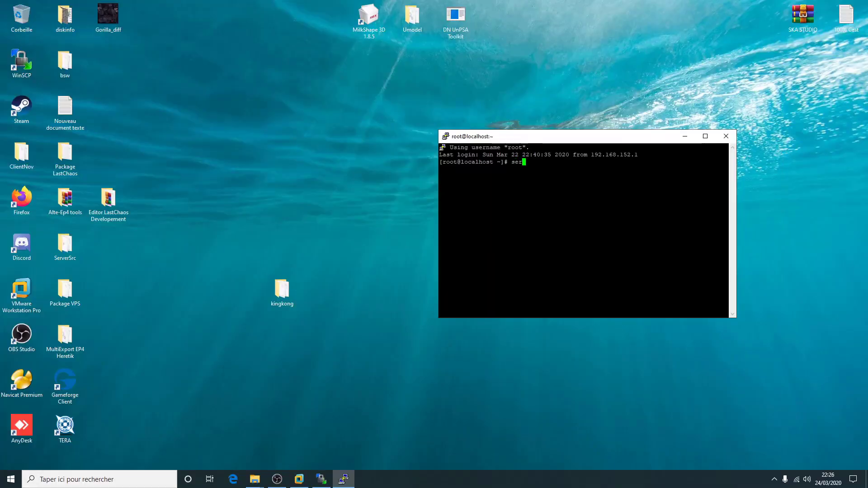
pyautogui.write('art')
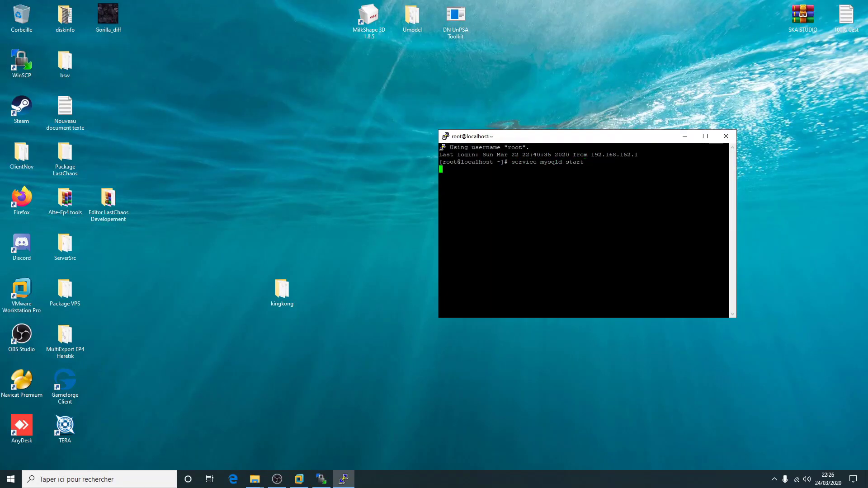
pyautogui.press('Return')
pyautogui.write('service iptables')
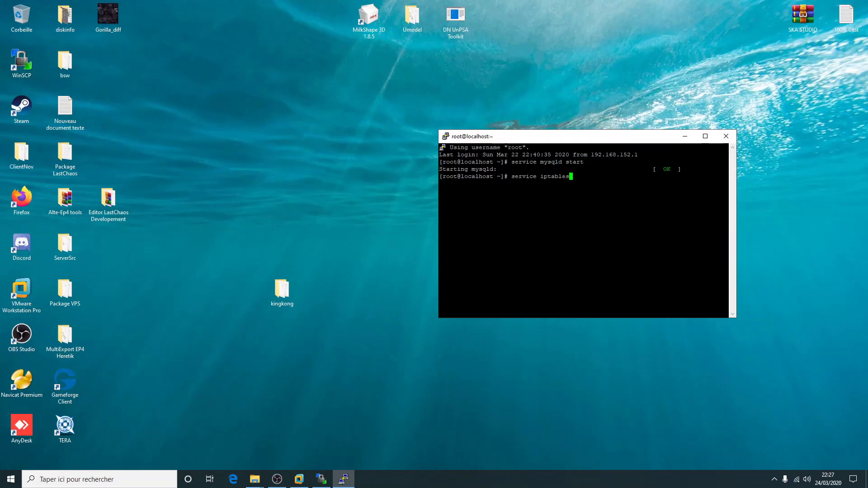
pyautogui.write(' stop')
pyautogui.press('Return')
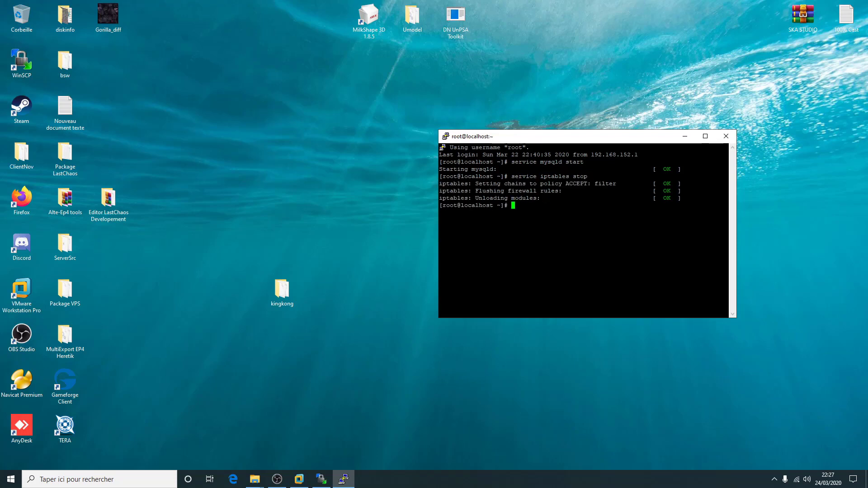
pyautogui.click(685, 136)
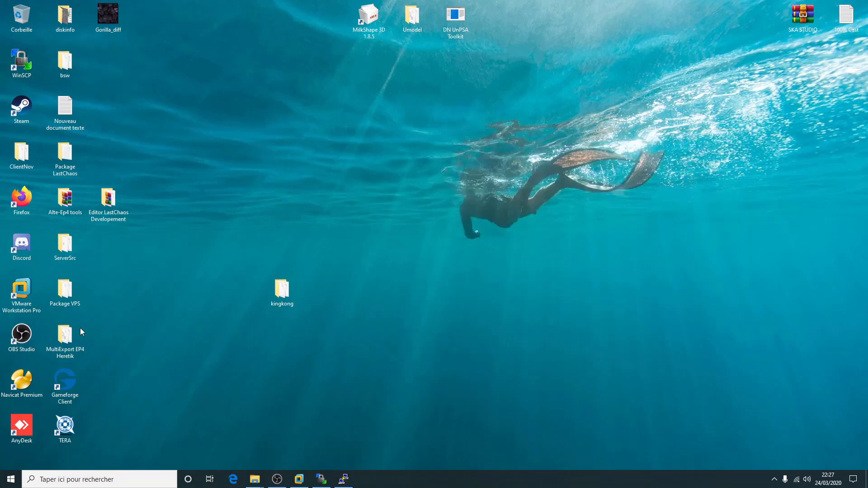
# Launch Navicat Premium, connect to LastChaos, and open the newproject_data database's t_npc table in a maximized window.
pyautogui.doubleClick(36, 376)
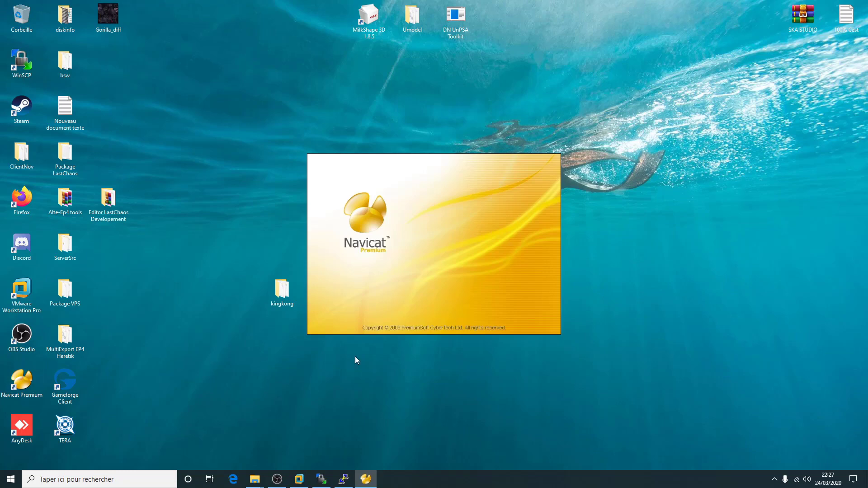
pyautogui.doubleClick(236, 66)
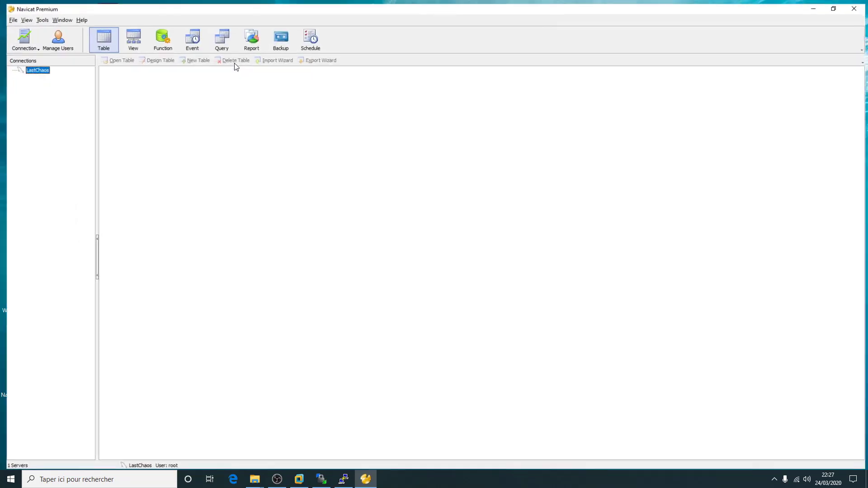
pyautogui.doubleClick(31, 67)
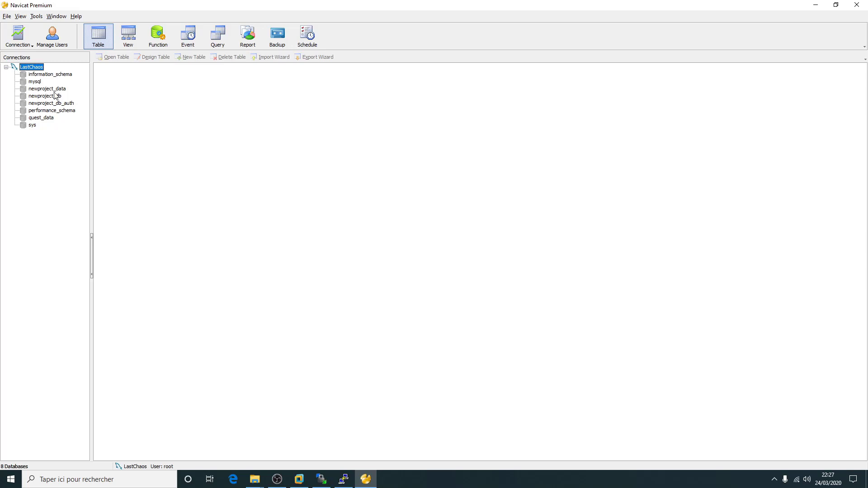
pyautogui.doubleClick(50, 89)
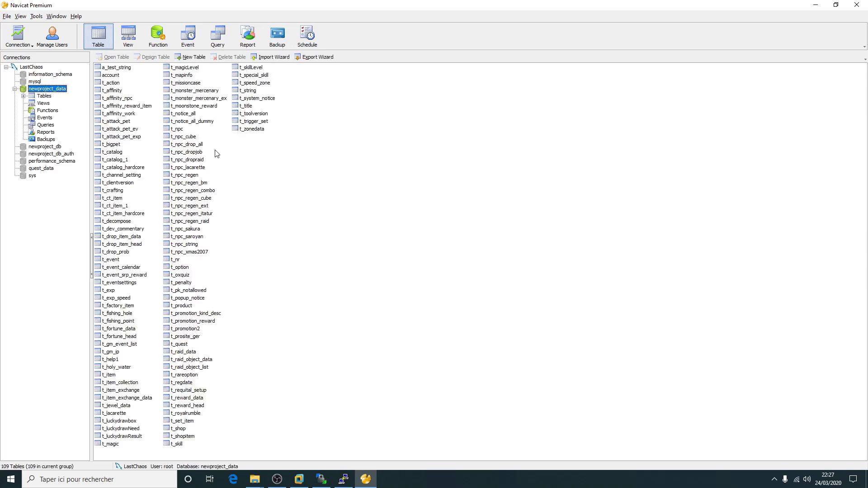
pyautogui.doubleClick(179, 129)
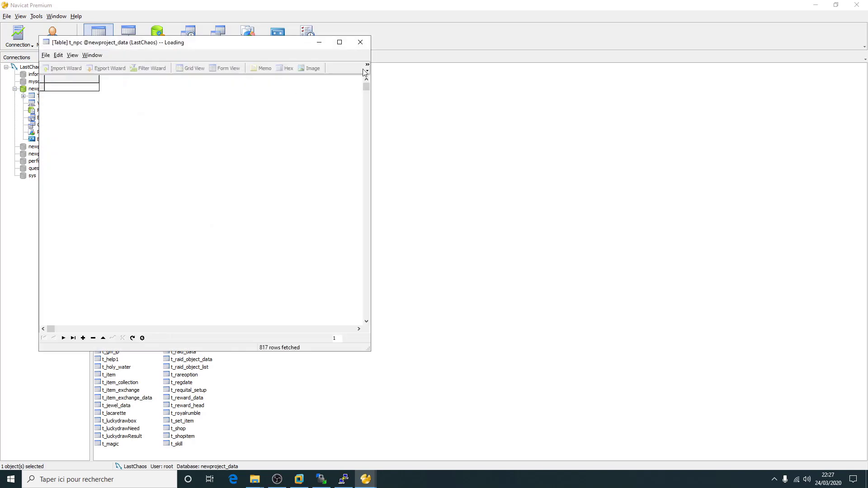
pyautogui.click(337, 44)
# Sort the t_npc table by a_index in ascending order.
pyautogui.click(46, 39)
pyautogui.rightClick(53, 103)
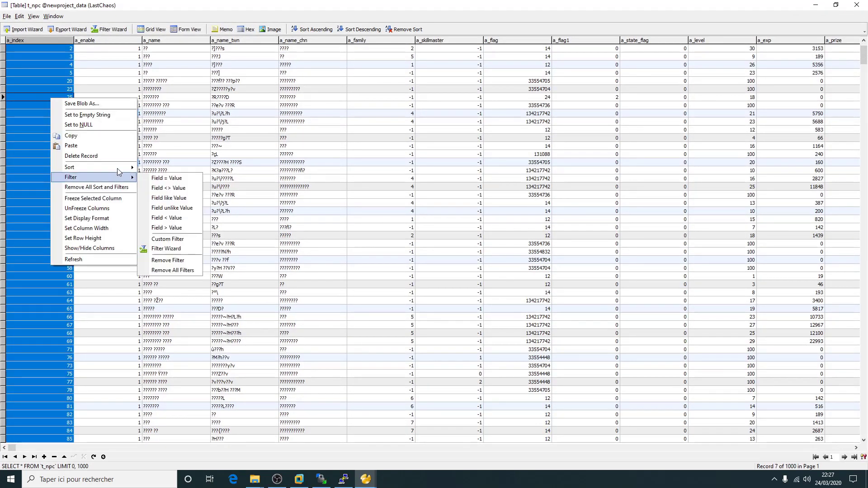
pyautogui.moveTo(118, 167)
pyautogui.click(174, 170)
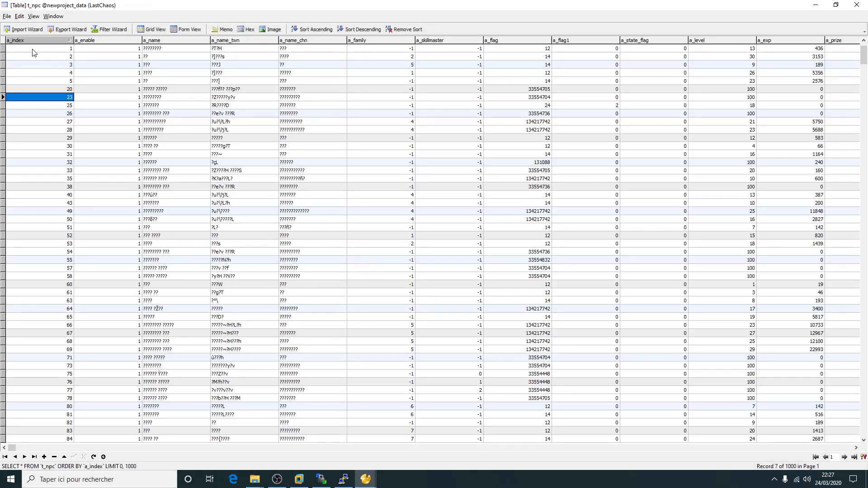
# Select the Jaguar record with a_index 63, review its a_file_smc and motion columns, and copy the record.
pyautogui.scroll(-5, 45, 194)
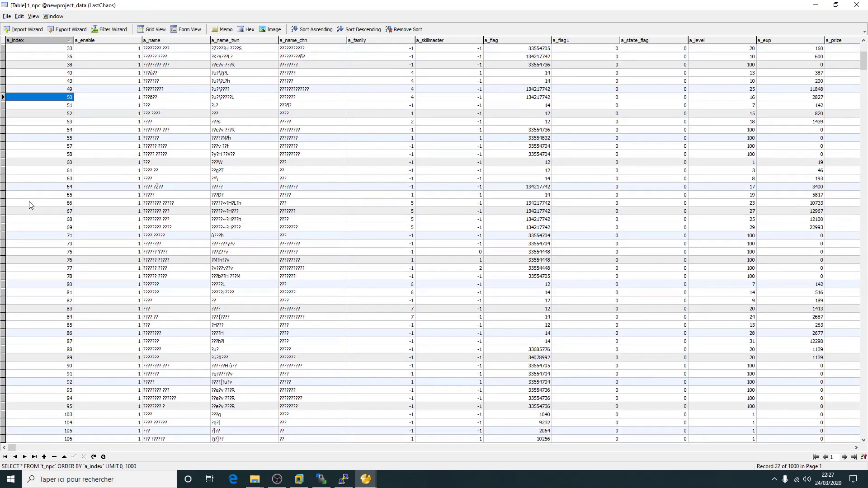
pyautogui.click(8, 186)
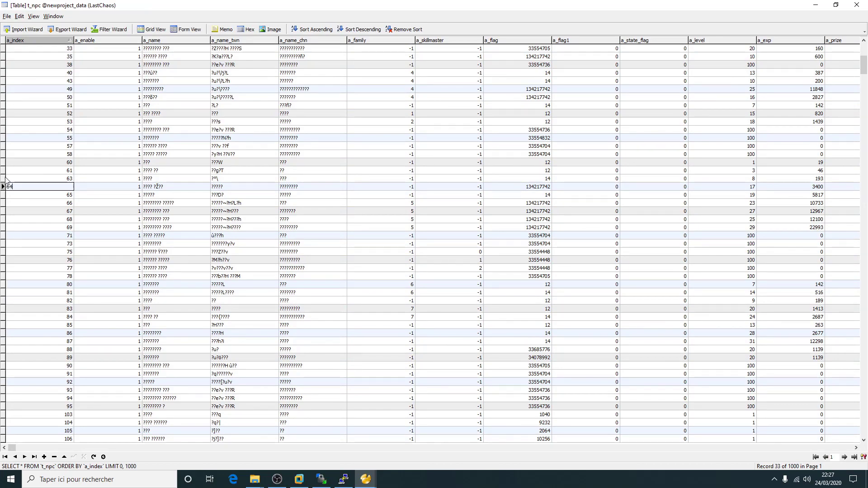
pyautogui.click(3, 179)
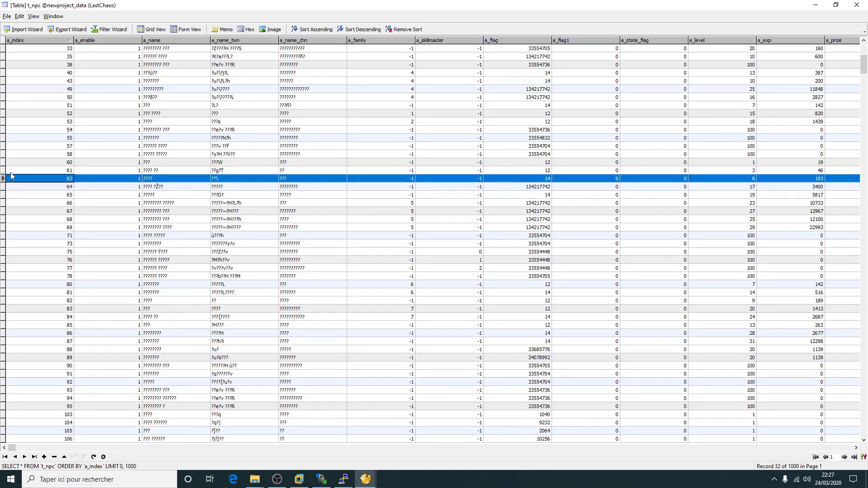
pyautogui.moveTo(12, 450); pyautogui.dragTo(375, 439)
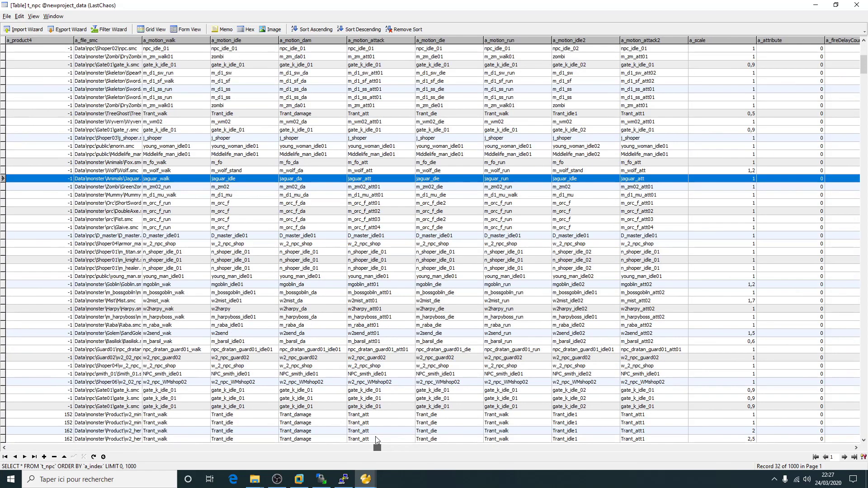
pyautogui.moveTo(375, 439); pyautogui.dragTo(9, 449)
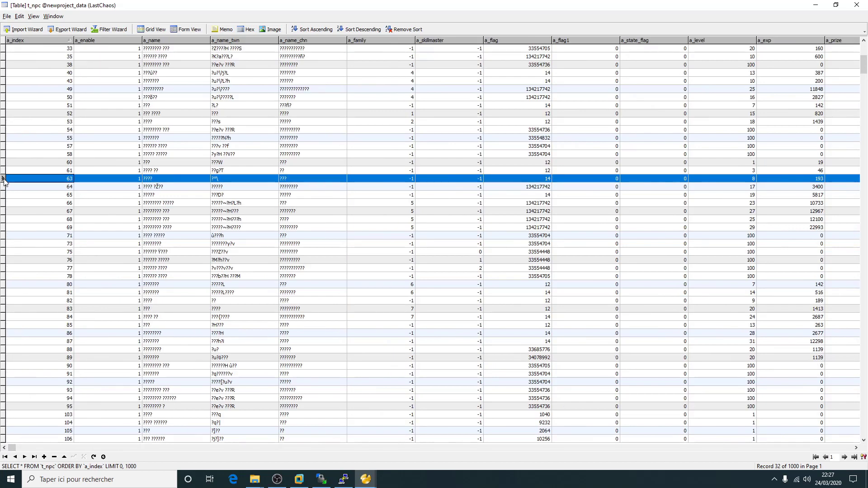
pyautogui.rightClick(69, 179)
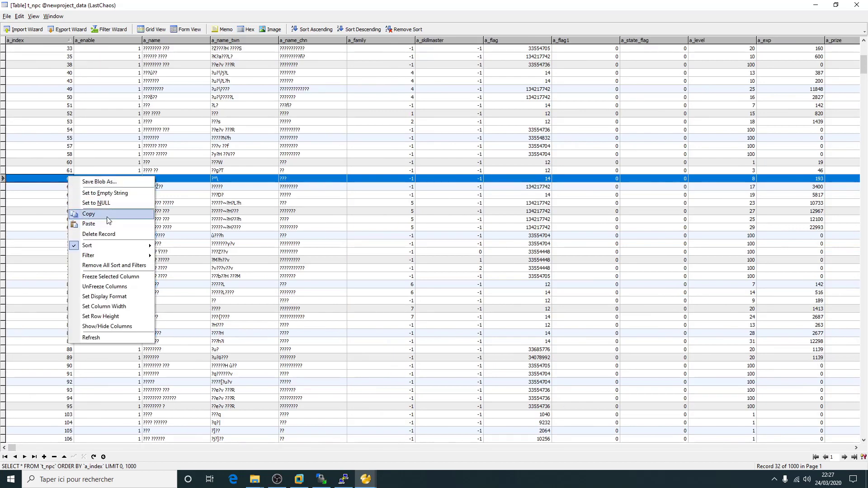
pyautogui.click(109, 216)
# Create a new text document on the desktop and paste the copied Jaguar record into it.
pyautogui.scroll(3, 297, 214)
pyautogui.click(807, 4)
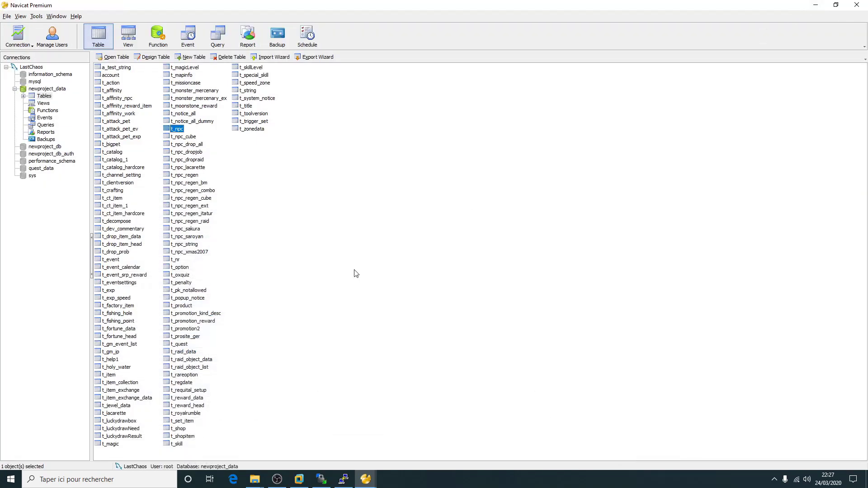
pyautogui.press('super+d')
pyautogui.rightClick(437, 354)
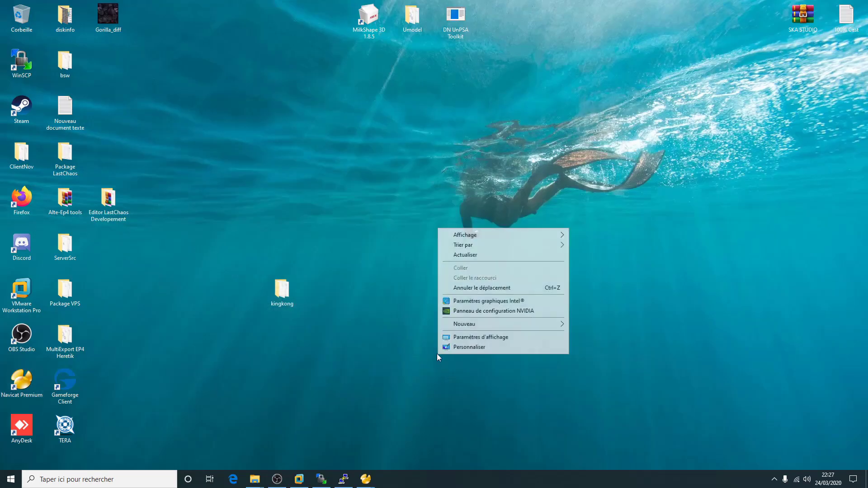
pyautogui.moveTo(561, 325)
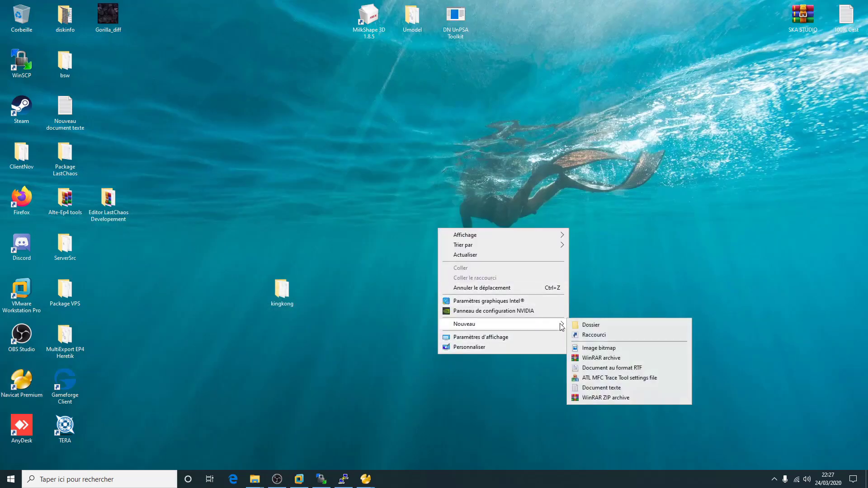
pyautogui.click(599, 389)
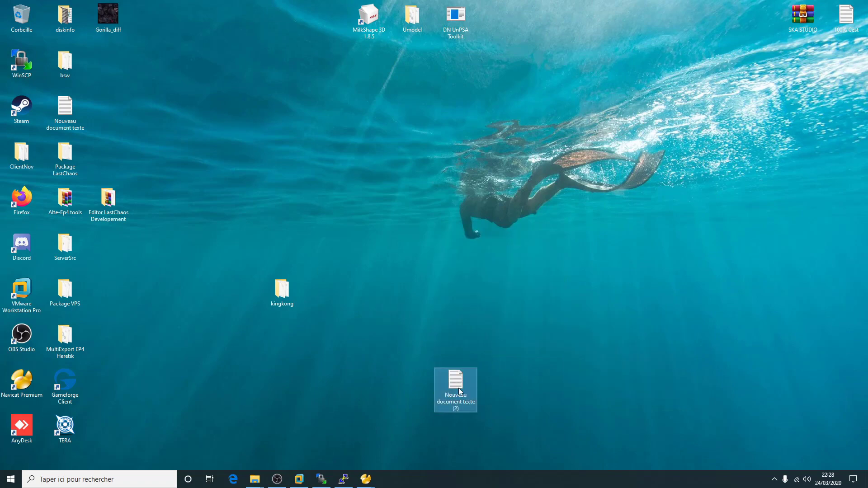
pyautogui.doubleClick(460, 390)
pyautogui.hotkey('ctrl', 'v')
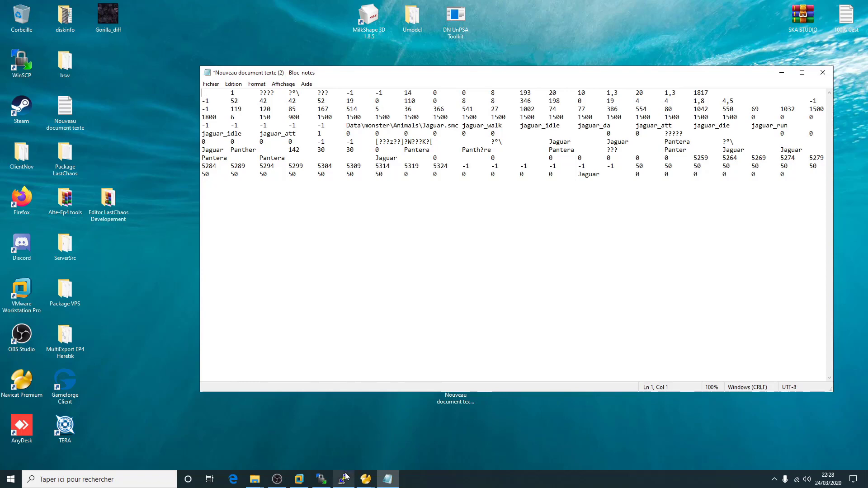
# Return to the t_npc table and go to the last record on its second page.
pyautogui.click(338, 441)
pyautogui.click(387, 436)
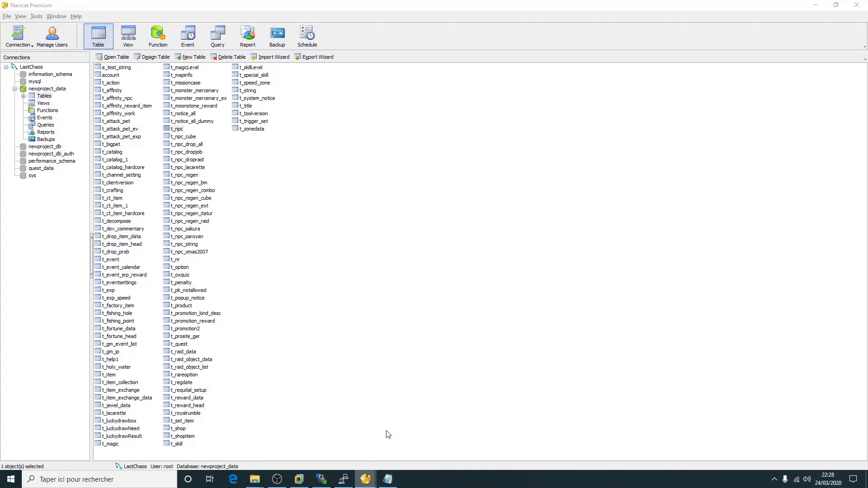
pyautogui.click(854, 457)
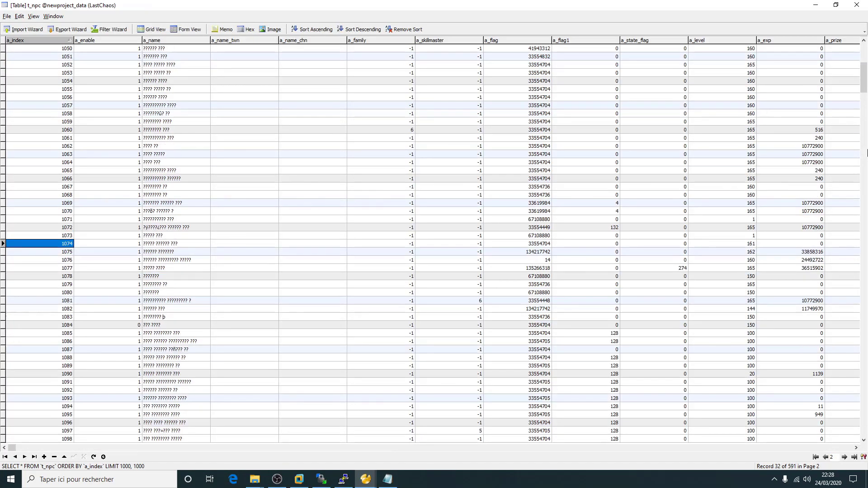
pyautogui.moveTo(863, 86); pyautogui.dragTo(864, 436)
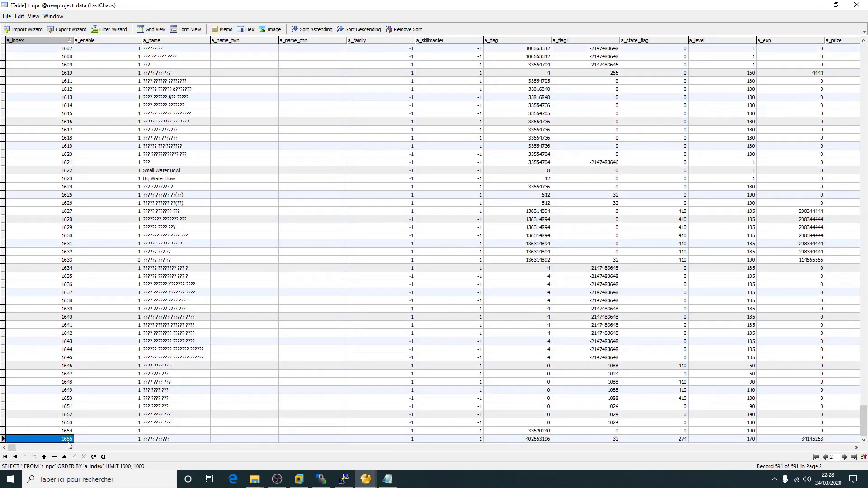
# Set the record's index to 1656 in the text document and select and copy its entire content.
pyautogui.click(388, 479)
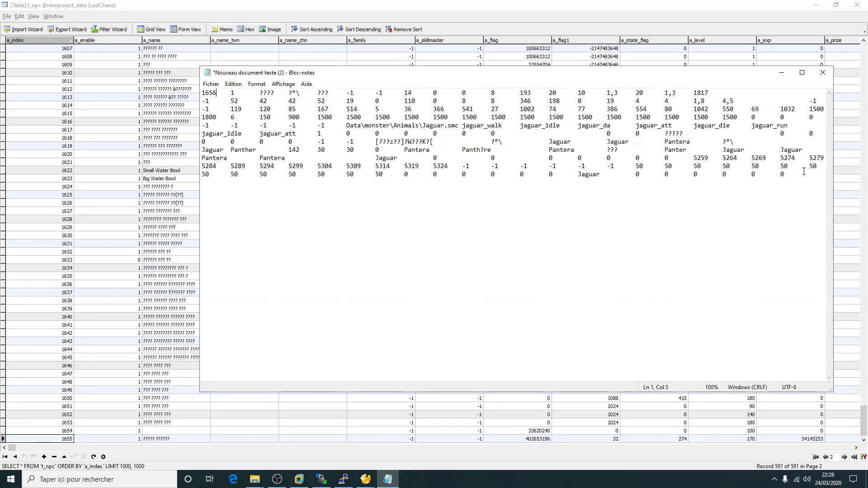
pyautogui.rightClick(537, 219)
pyautogui.click(585, 281)
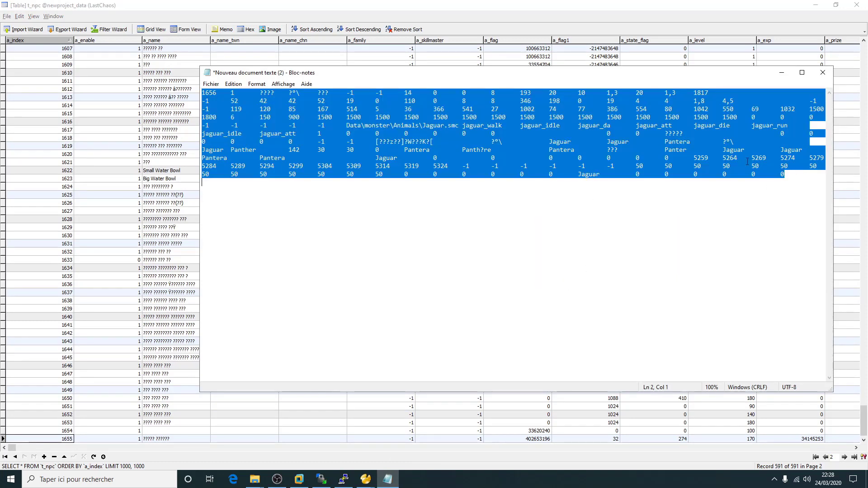
# Paste the edited record as a new row at the end of t_npc and accept the paste.
pyautogui.click(781, 73)
pyautogui.press('Down')
pyautogui.hotkey('ctrl', 'v')
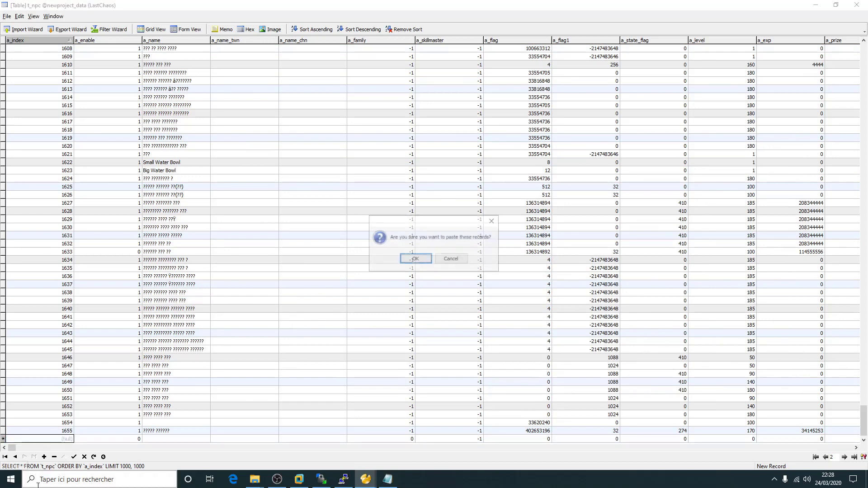
pyautogui.click(414, 258)
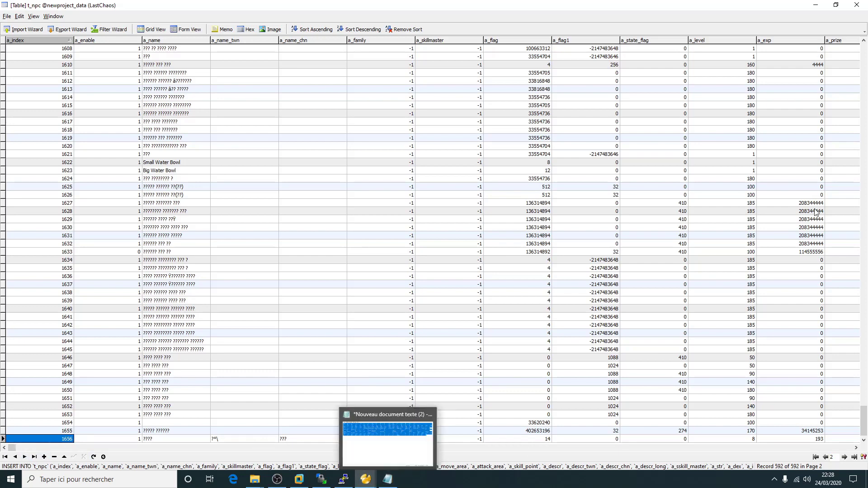
# Widen the a_file_smc column in t_npc, and check the kingkong model folder's path under ClientNov in File Explorer.
pyautogui.moveTo(13, 452); pyautogui.dragTo(371, 456)
pyautogui.moveTo(211, 41); pyautogui.dragTo(256, 41)
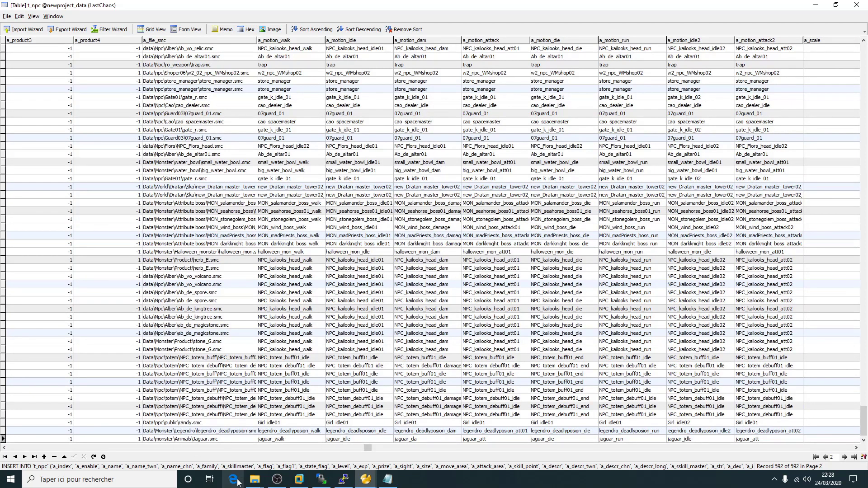
pyautogui.click(254, 479)
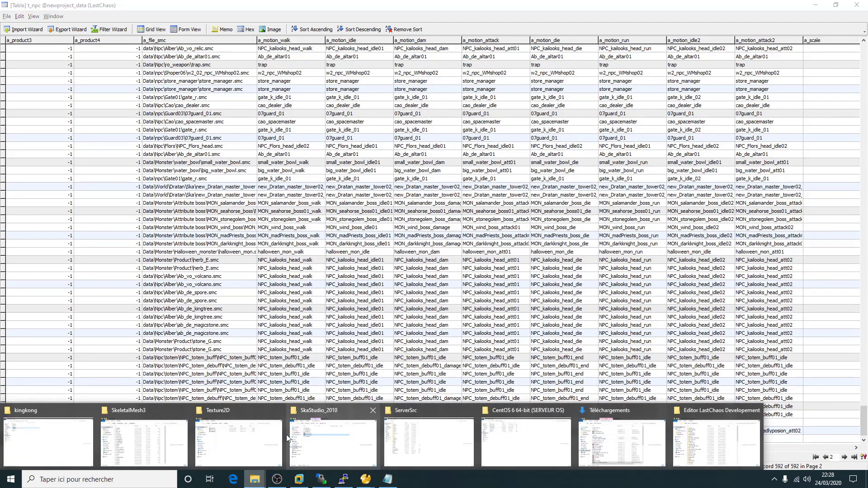
pyautogui.click(51, 441)
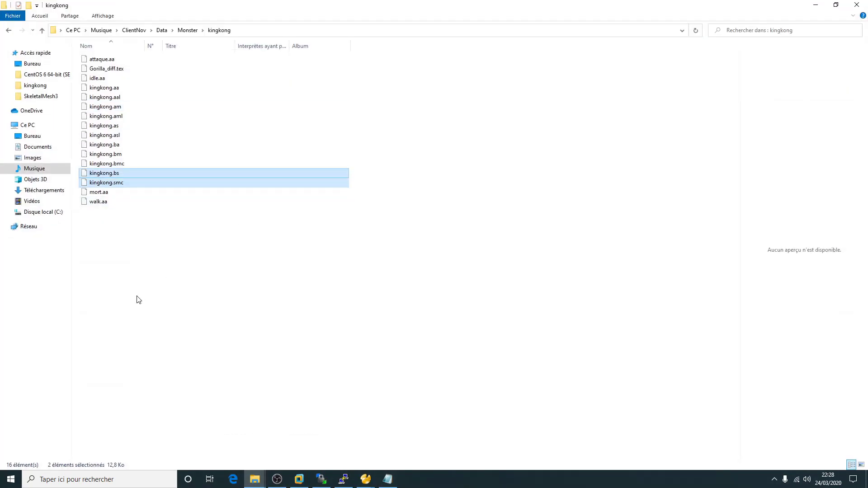
pyautogui.click(136, 299)
pyautogui.click(53, 31)
pyautogui.moveTo(200, 32); pyautogui.dragTo(176, 32)
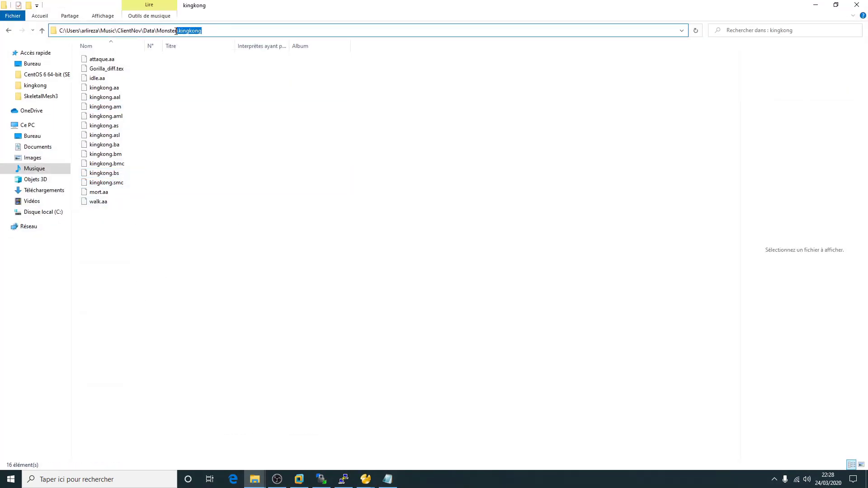
pyautogui.click(815, 4)
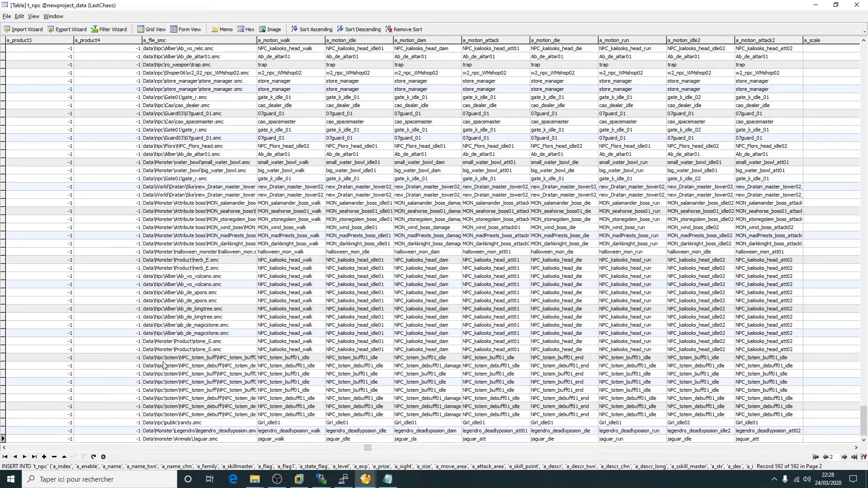
# Set the new record's a_file_smc to Data\Monster\kingkong\kingkong.smc, taking the file name from the kingkong folder.
pyautogui.click(192, 440)
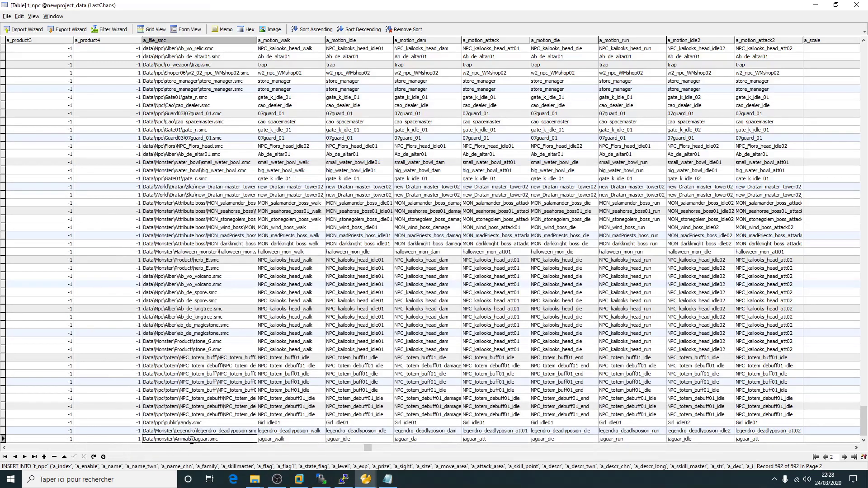
pyautogui.write('Data\\Monster\\kingkong')
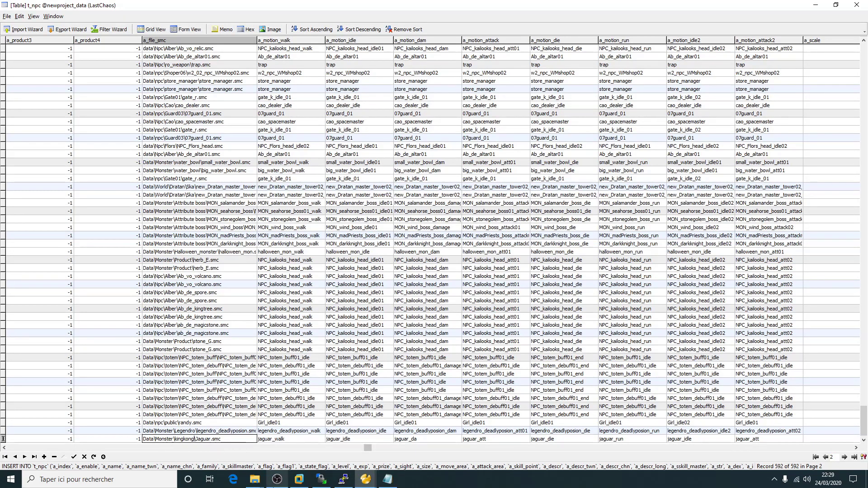
pyautogui.moveTo(255, 479)
pyautogui.click(40, 443)
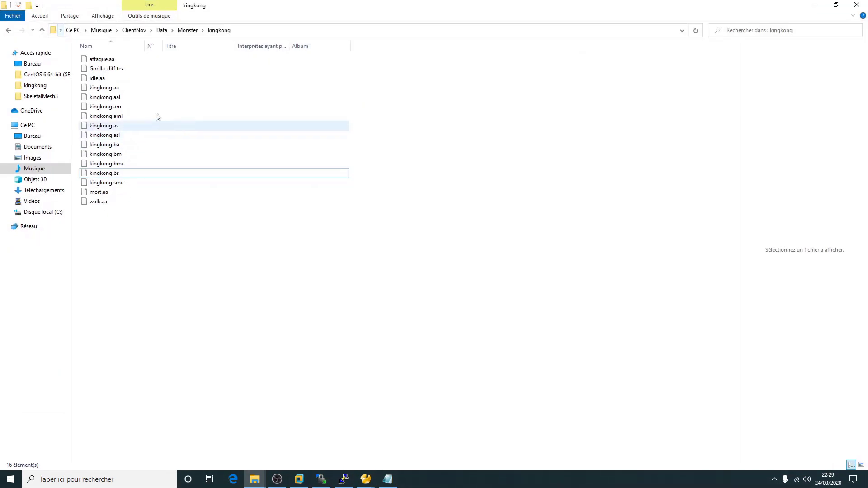
pyautogui.click(107, 182)
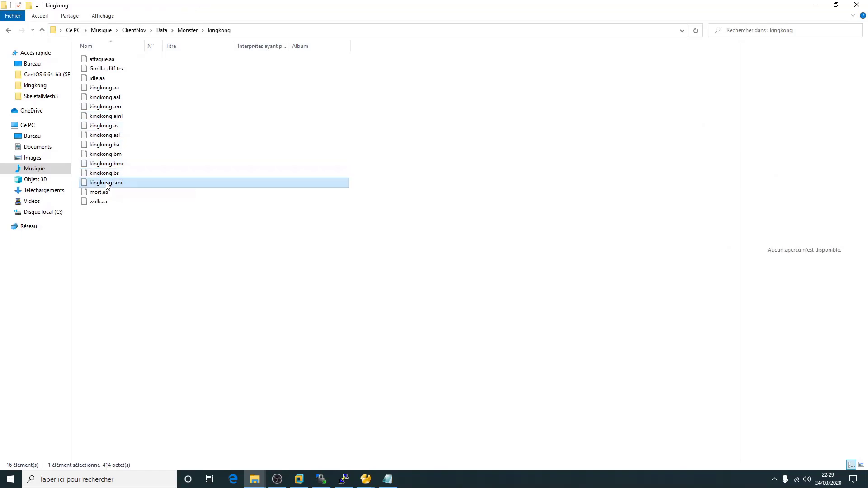
pyautogui.rightClick(108, 182)
pyautogui.click(140, 340)
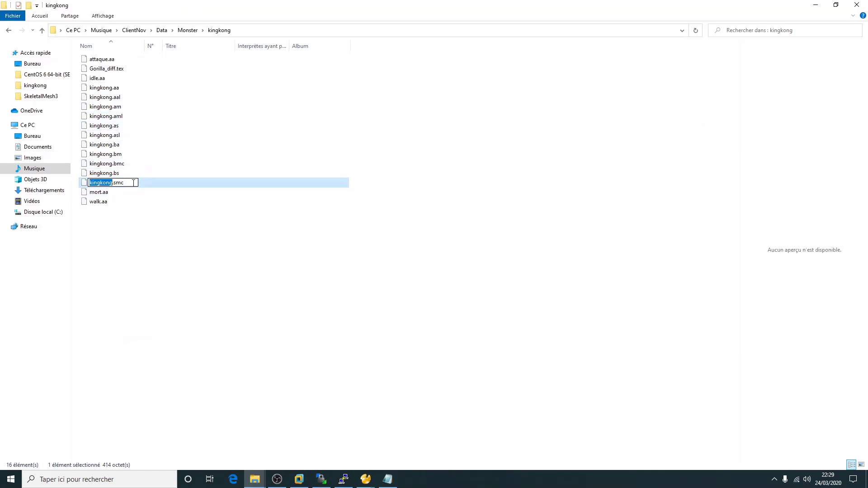
pyautogui.click(815, 5)
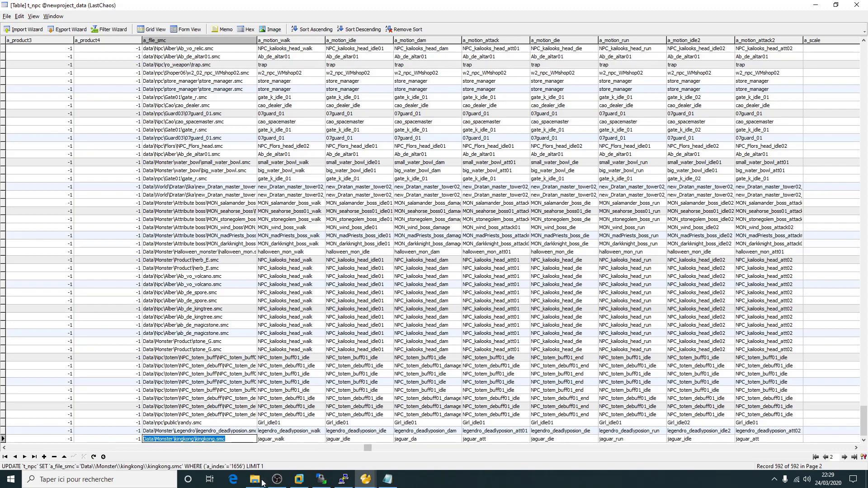
# Copy the name of walk.aa from the kingkong folder and set the new record's a_motion_walk to walk.
pyautogui.moveTo(262, 482)
pyautogui.click(44, 441)
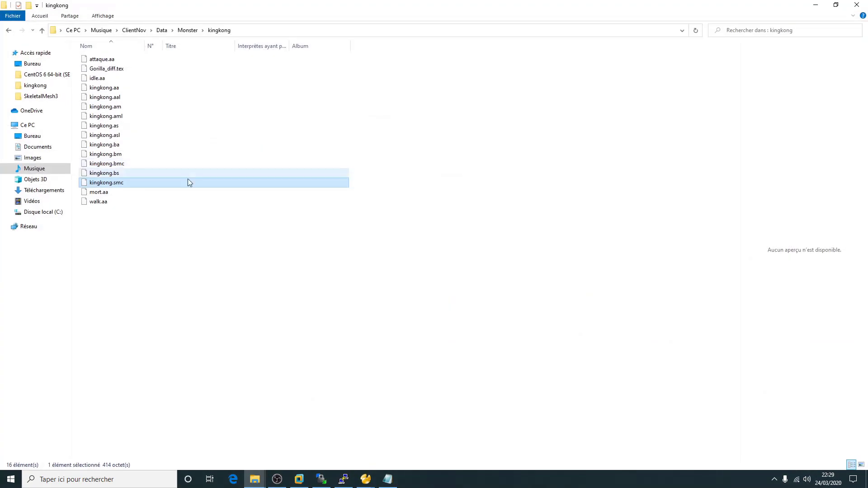
pyautogui.rightClick(100, 202)
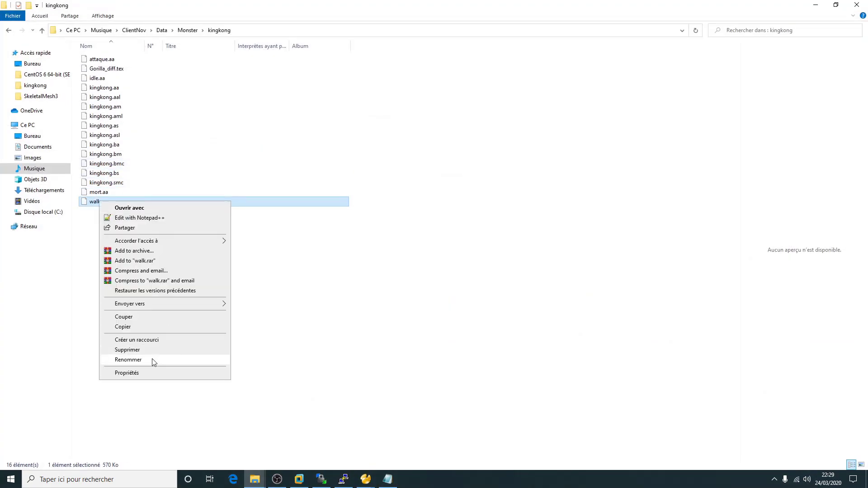
pyautogui.click(128, 360)
pyautogui.hotkey('alt', 'Tab')
pyautogui.doubleClick(276, 439)
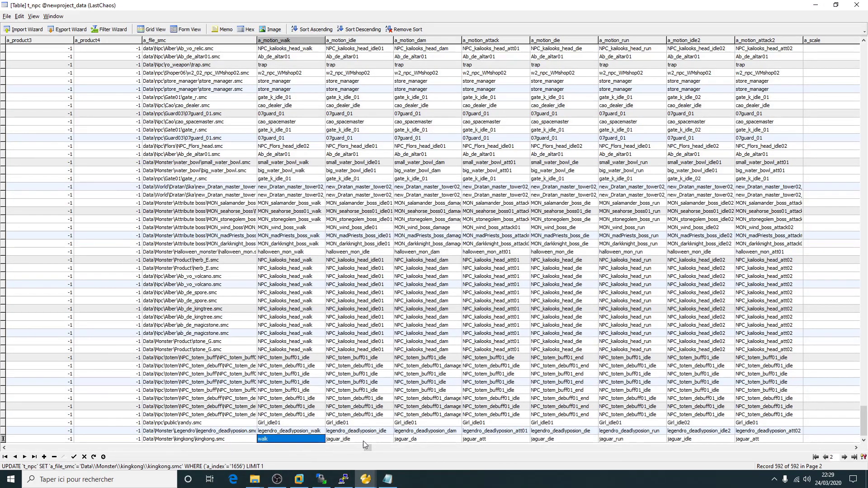
# Copy the name of mort.aa from the kingkong folder and set the new record's a_motion_die to mort.
pyautogui.moveTo(253, 477)
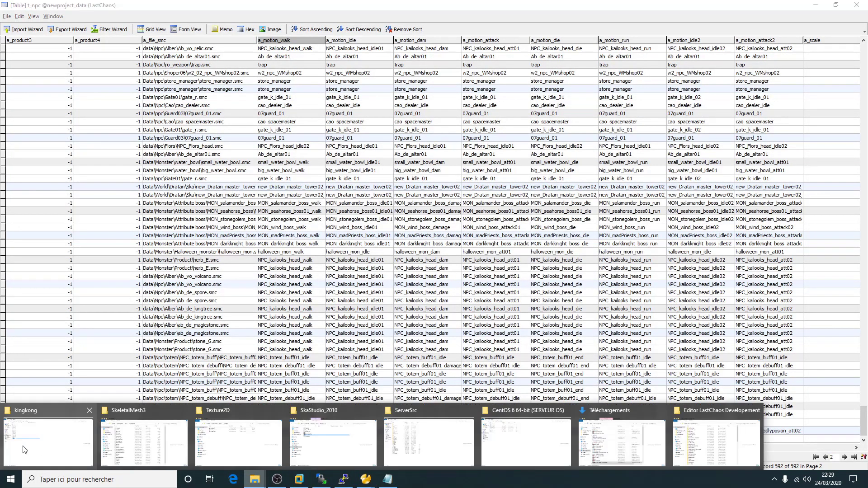
pyautogui.click(48, 442)
pyautogui.click(100, 194)
pyautogui.rightClick(101, 194)
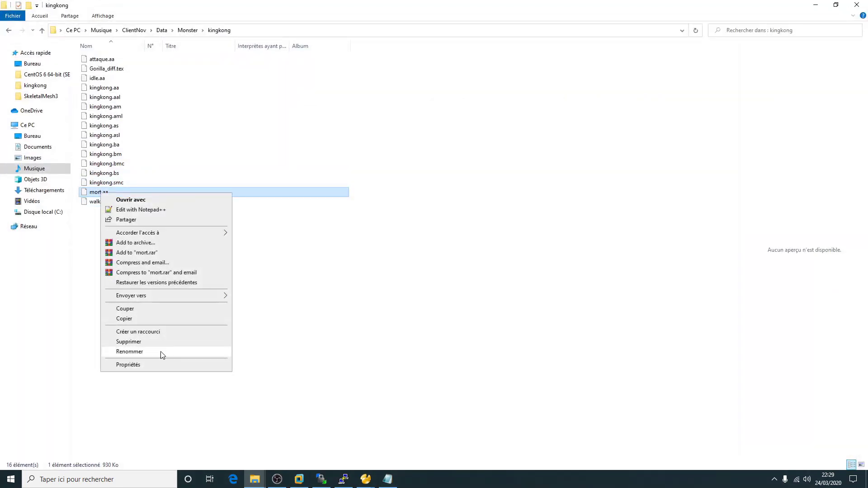
pyautogui.click(161, 351)
pyautogui.click(357, 477)
pyautogui.click(320, 435)
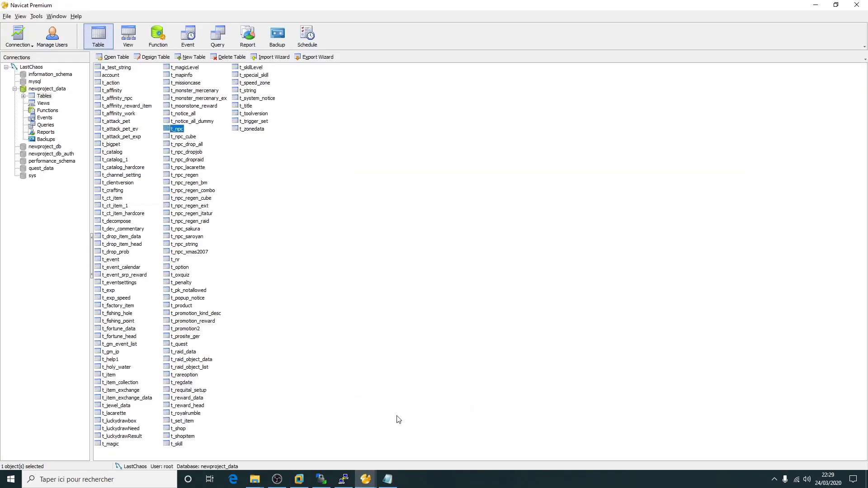
pyautogui.moveTo(362, 477)
pyautogui.click(457, 429)
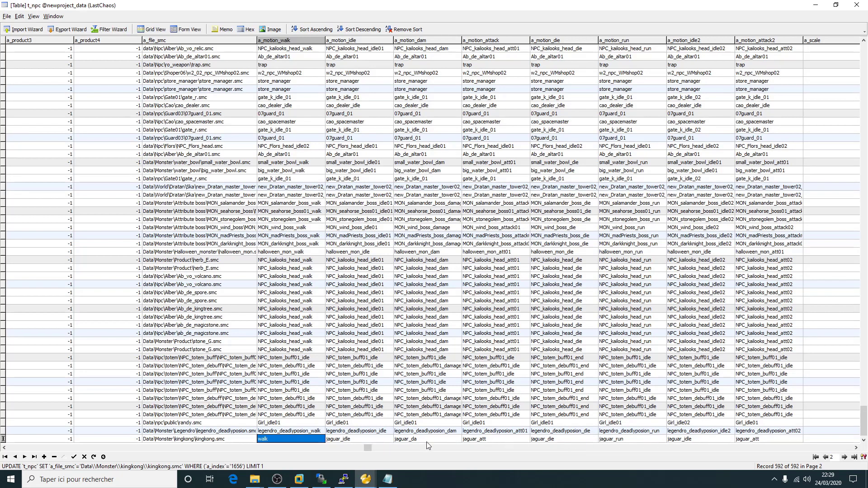
pyautogui.click(566, 439)
pyautogui.write('mort')
pyautogui.press('Return')
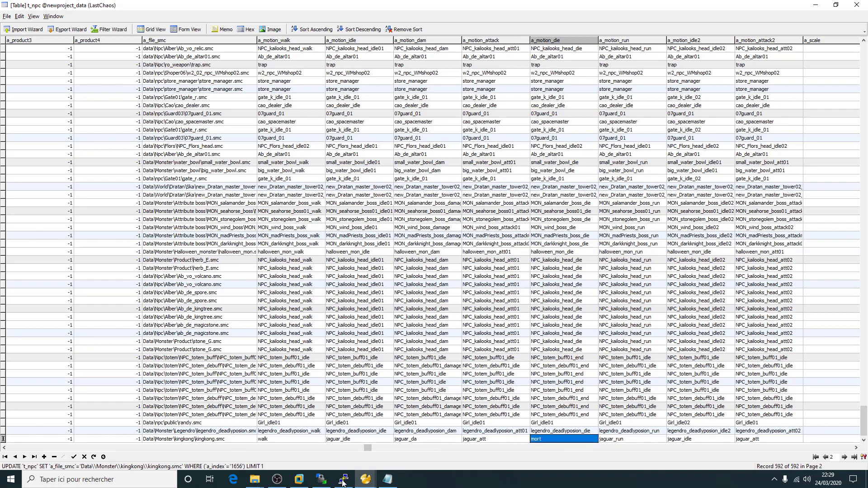
# Copy the name of attaque.aa from the kingkong folder and set a_motion_attack and a_motion_attack2 of the new record to attaque.
pyautogui.click(257, 482)
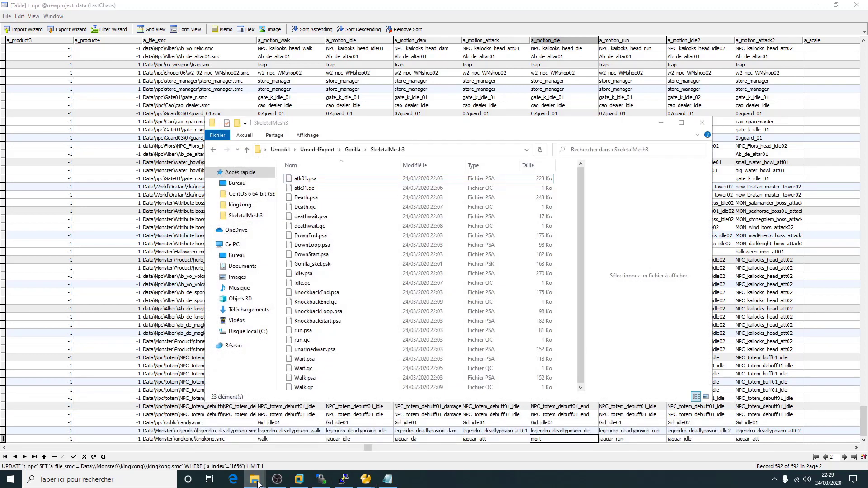
pyautogui.moveTo(257, 482)
pyautogui.click(47, 450)
pyautogui.click(102, 61)
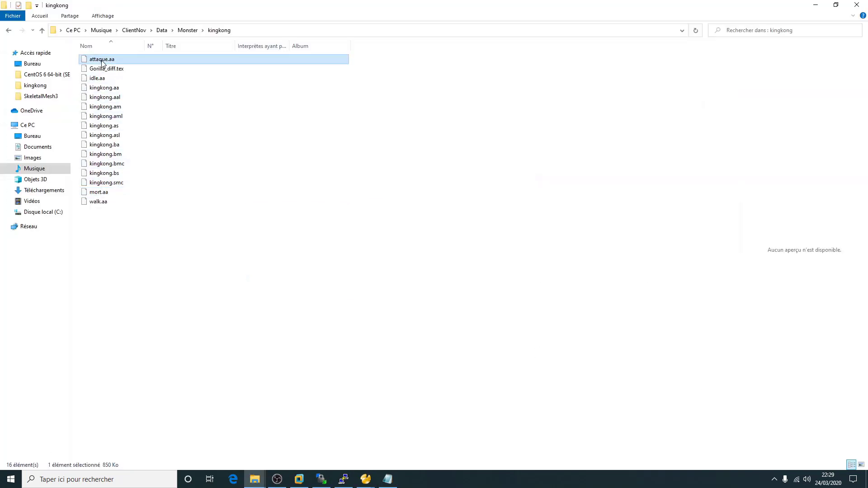
pyautogui.rightClick(103, 61)
pyautogui.click(145, 220)
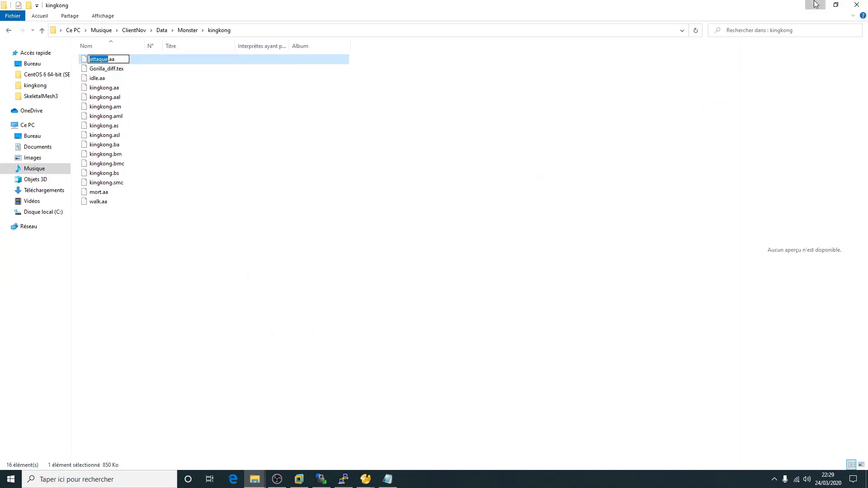
pyautogui.click(816, 5)
pyautogui.click(500, 441)
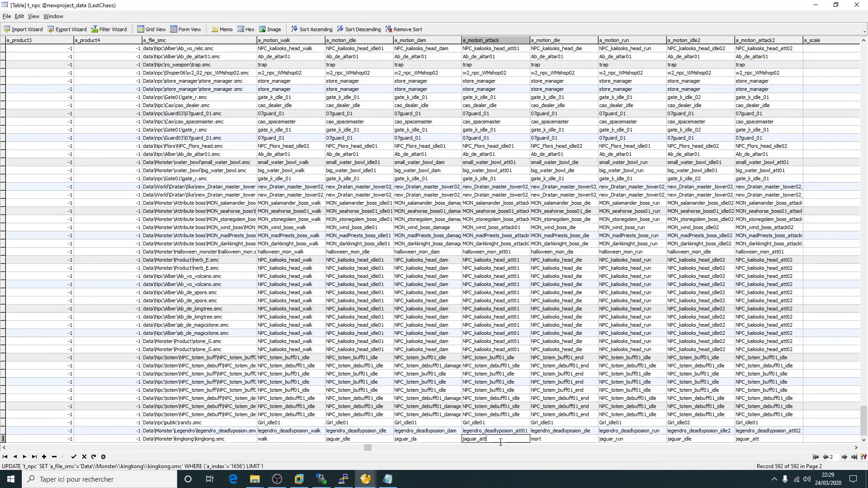
pyautogui.click(762, 441)
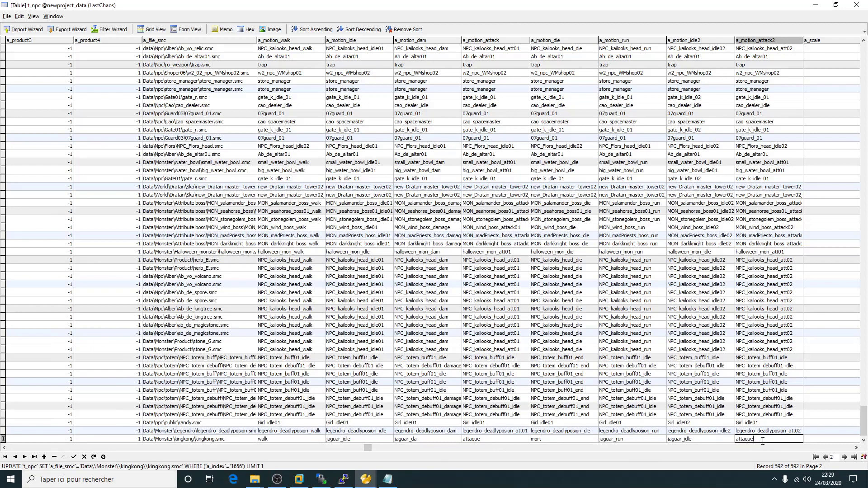
pyautogui.press('Return')
# Copy the name of idle.aa from the kingkong folder and set the new record's a_motion_dam, a_motion_idle and a_motion_idle2 to idle.
pyautogui.click(255, 480)
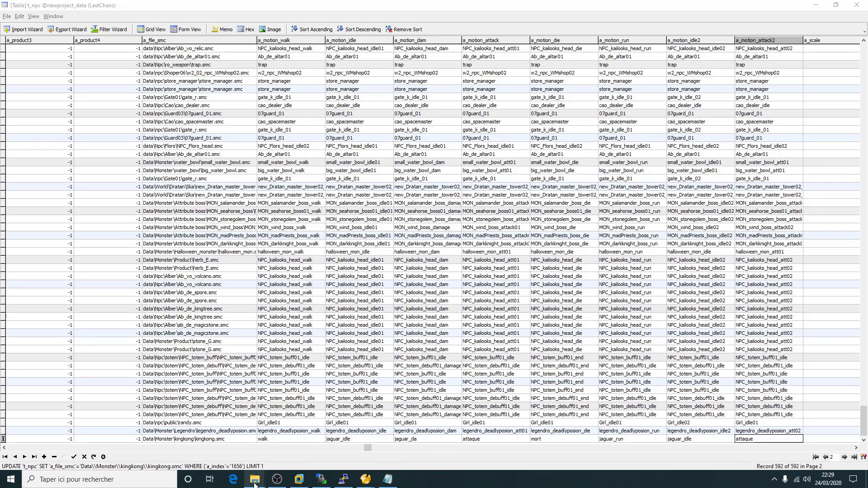
pyautogui.click(49, 439)
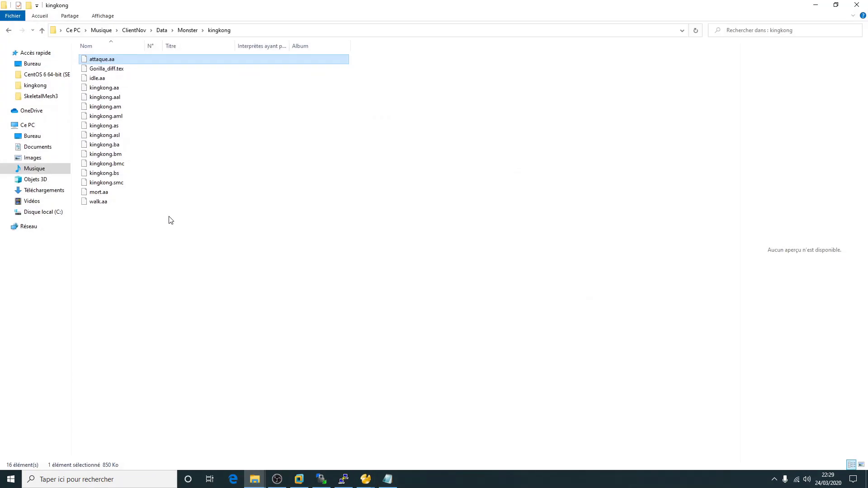
pyautogui.click(101, 81)
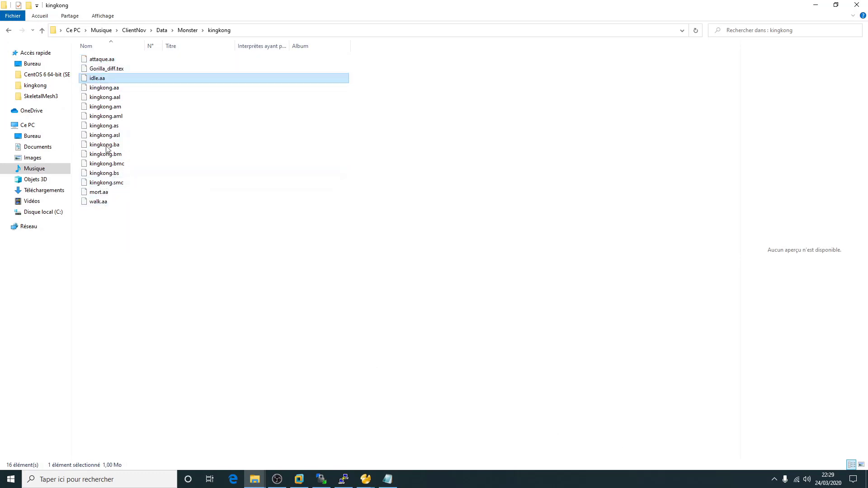
pyautogui.rightClick(100, 78)
pyautogui.click(150, 237)
pyautogui.click(815, 5)
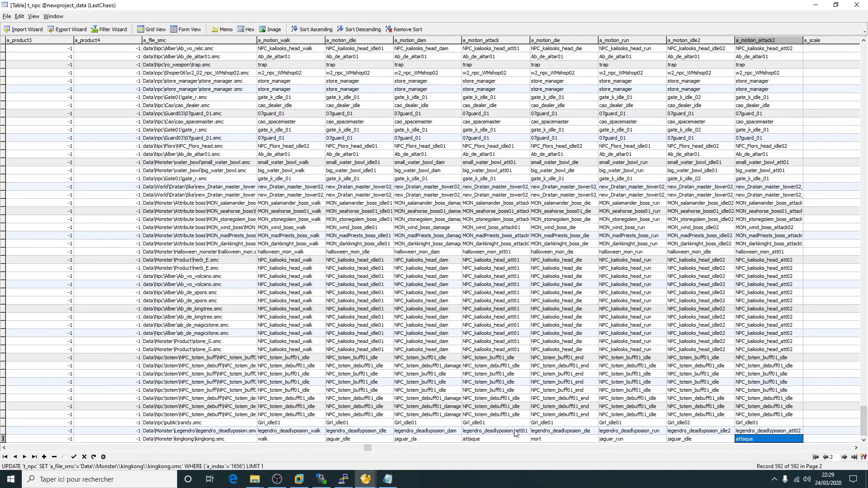
pyautogui.doubleClick(428, 439)
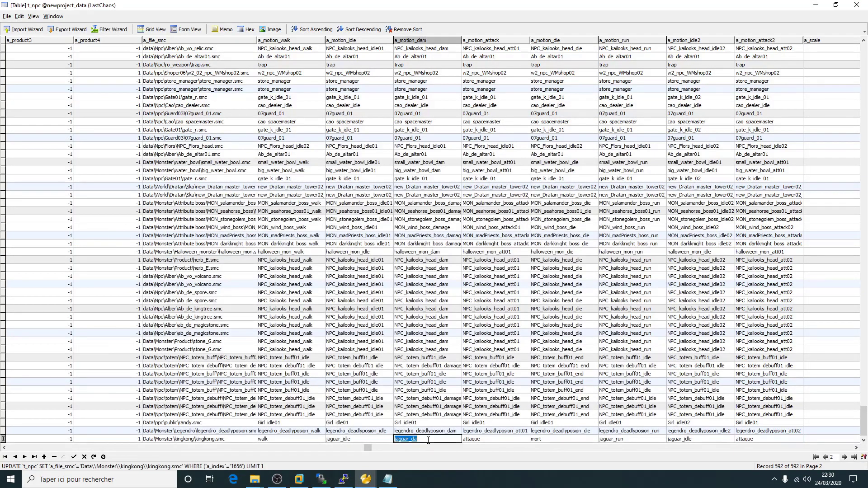
pyautogui.click(358, 439)
pyautogui.press('Return')
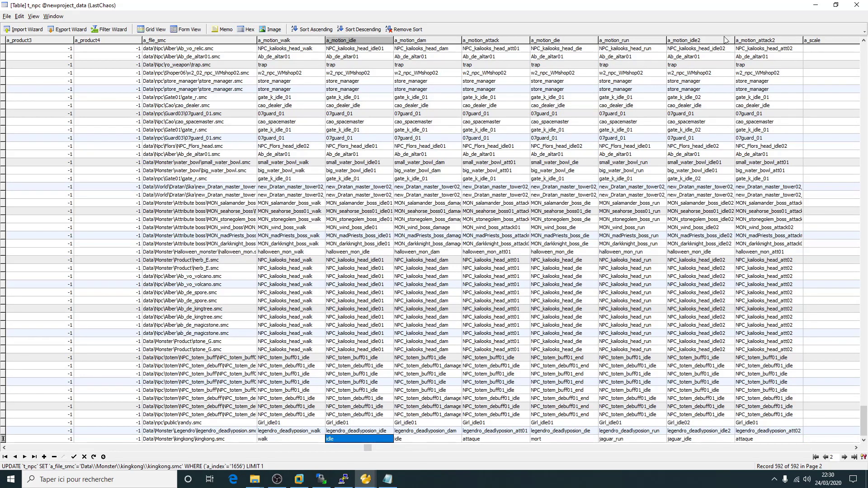
pyautogui.click(707, 439)
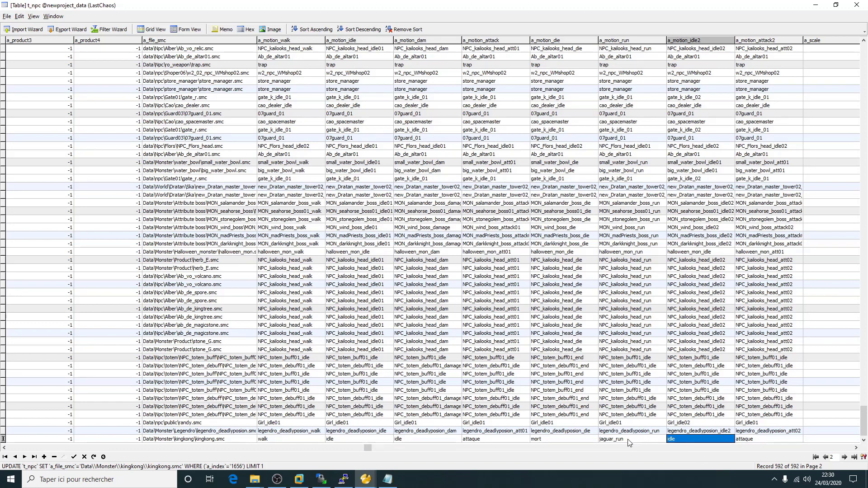
# Copy the name of kingkong.aa from the kingkong folder, set the new record's a_motion_run to kingkong, and save the record.
pyautogui.click(255, 479)
pyautogui.click(239, 434)
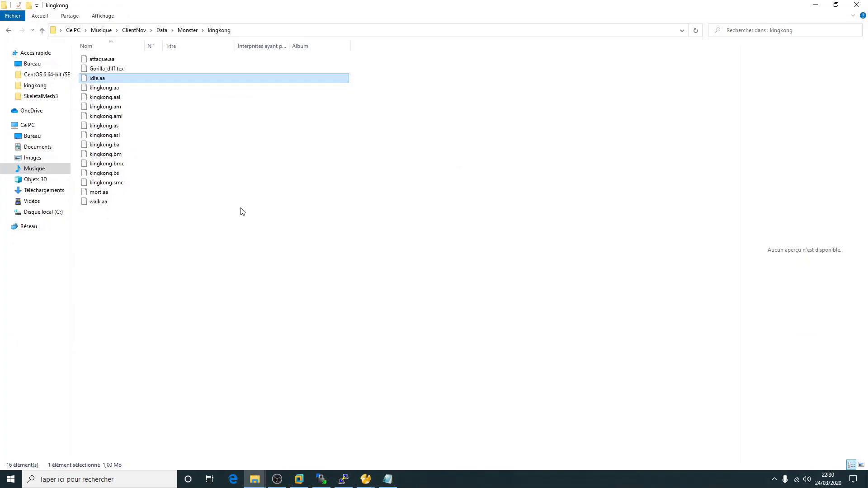
pyautogui.click(106, 183)
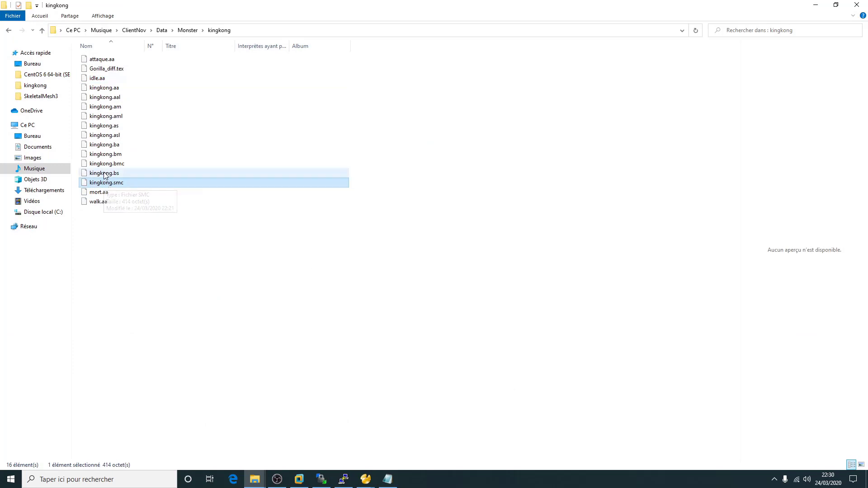
pyautogui.click(105, 87)
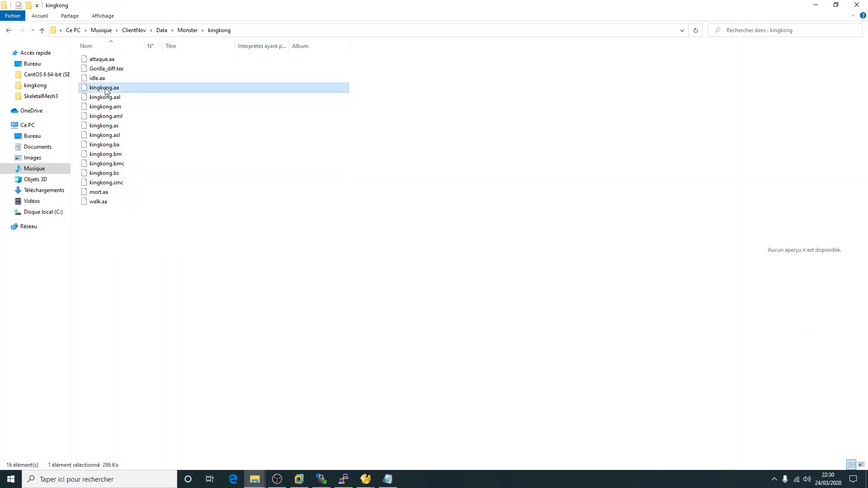
pyautogui.rightClick(105, 87)
pyautogui.click(181, 247)
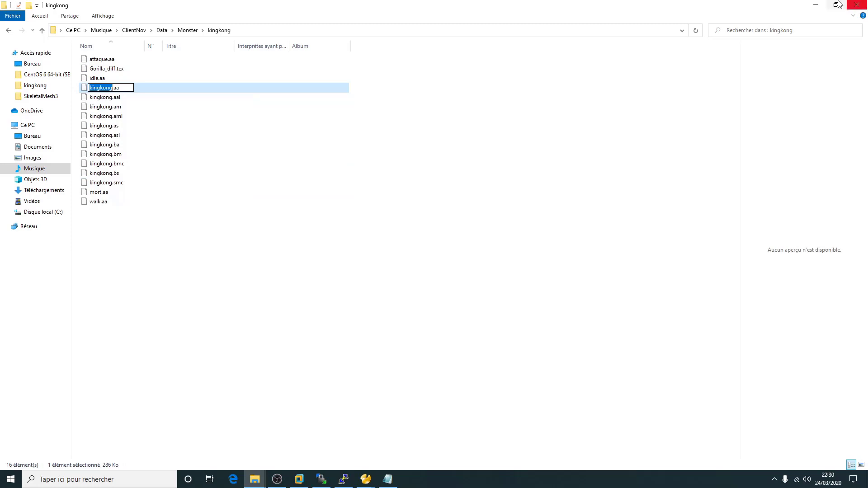
pyautogui.click(812, 5)
pyautogui.click(500, 440)
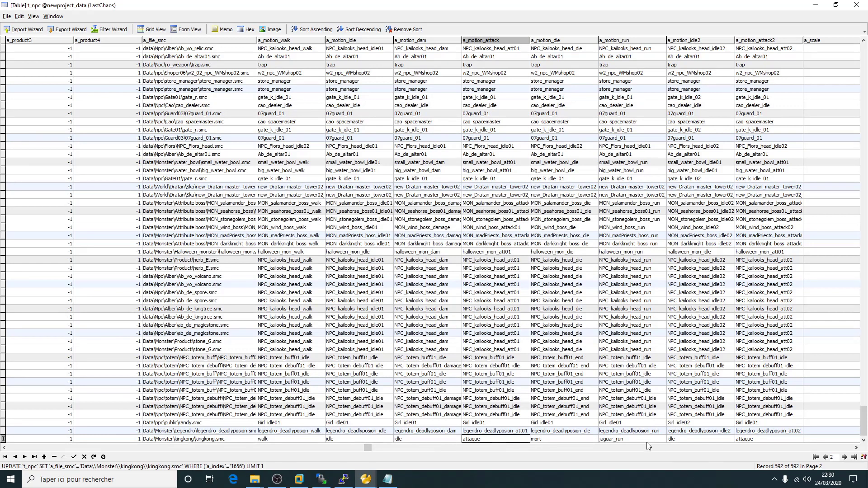
pyautogui.press('Tab')
pyautogui.press('Tab')
pyautogui.press('Return')
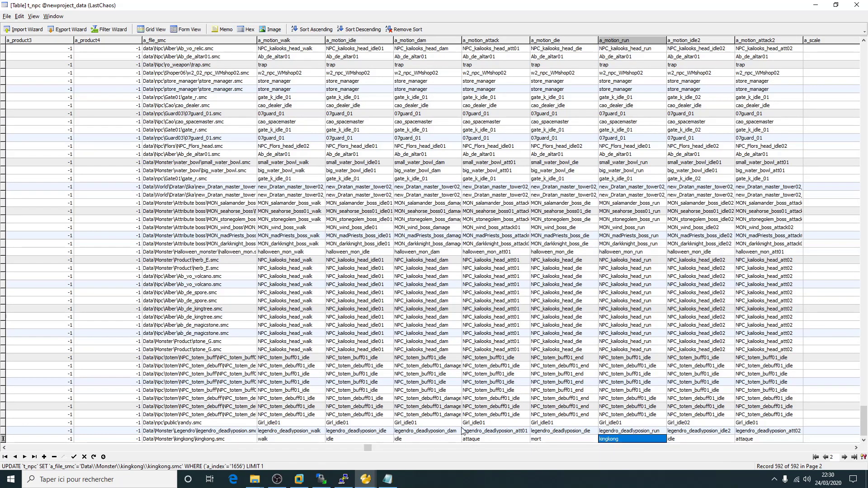
pyautogui.click(75, 457)
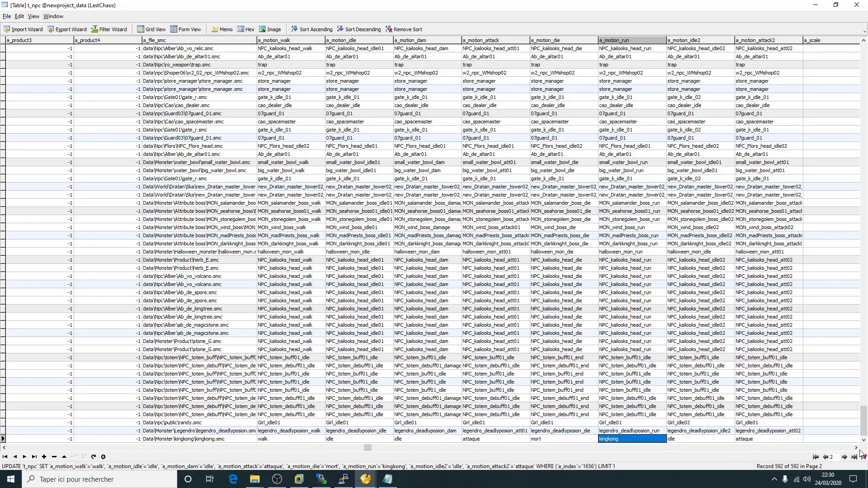
# Check the a_scale value of the new kingkong record in the t_npc table.
pyautogui.hscroll(5, 855, 447)
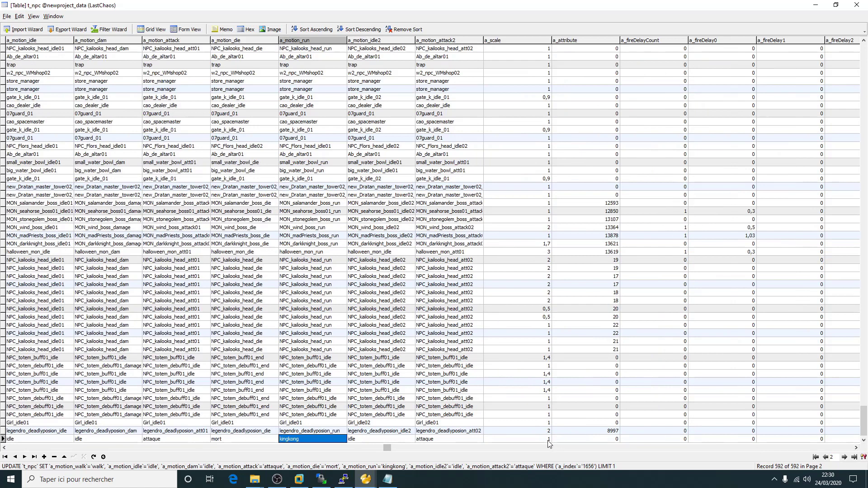
pyautogui.doubleClick(548, 439)
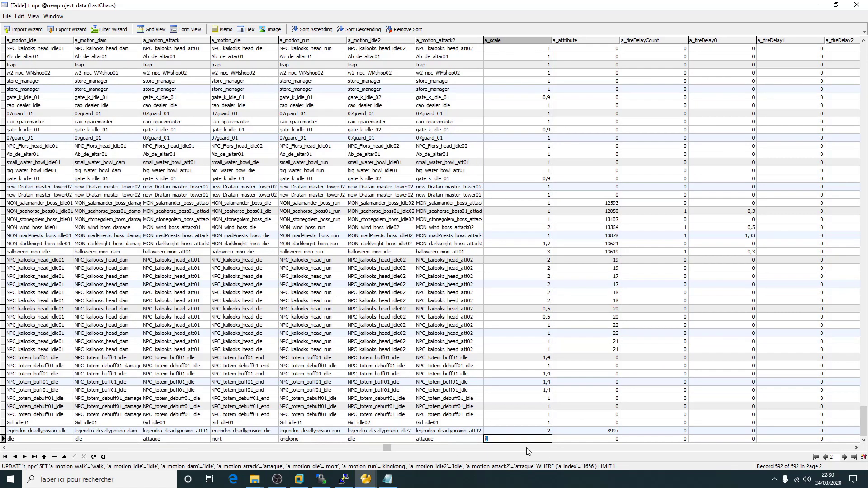
pyautogui.press('Escape')
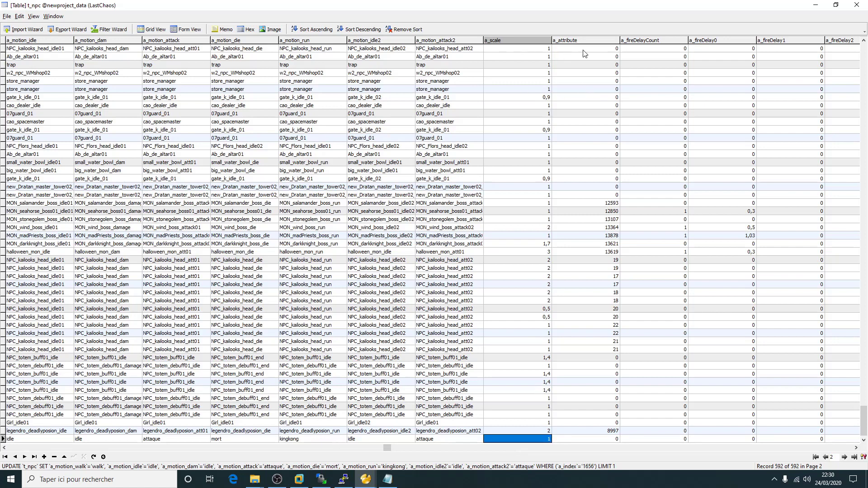
pyautogui.click(856, 448)
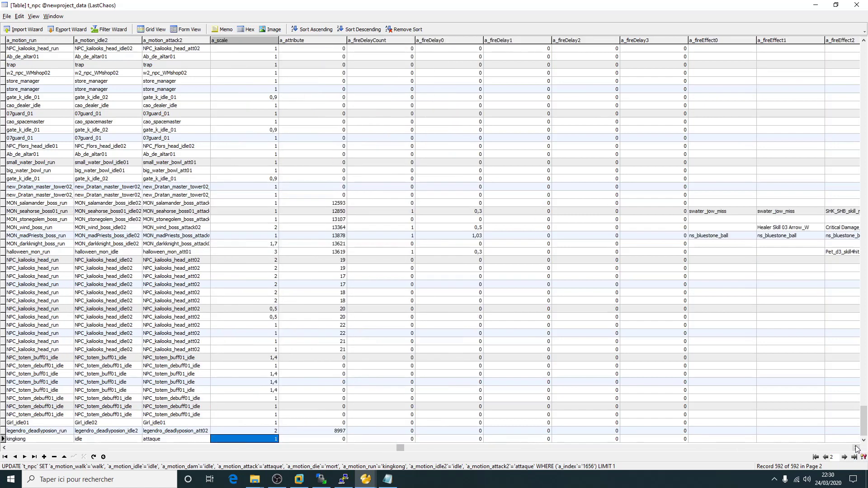
# Set the new kingkong record's a_size to 1 and save the record.
pyautogui.moveTo(857, 449); pyautogui.dragTo(57, 452)
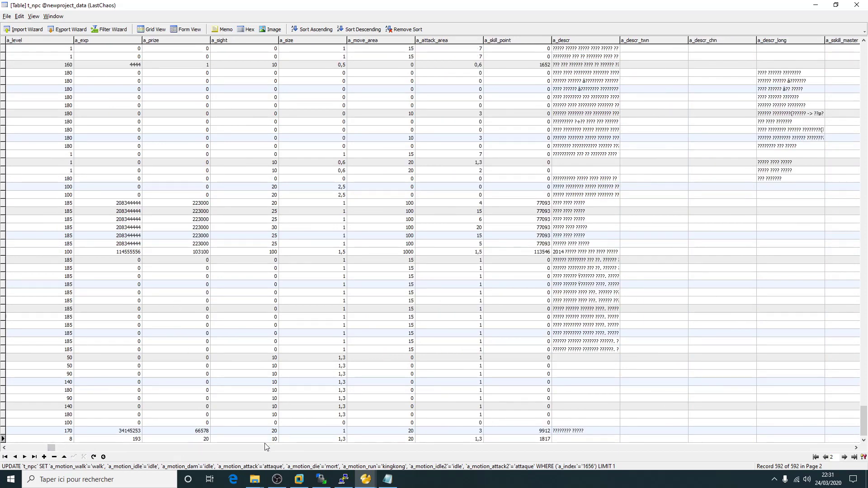
pyautogui.click(337, 439)
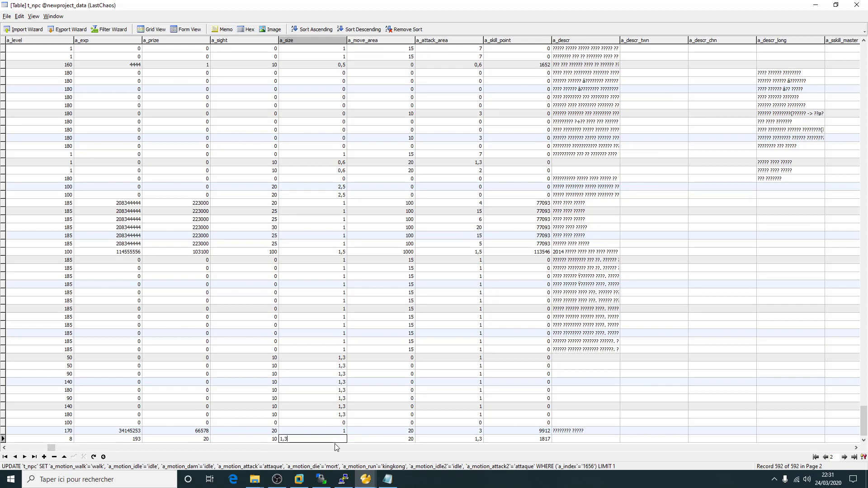
pyautogui.press('BackSpace')
pyautogui.press('BackSpace')
pyautogui.press('Return')
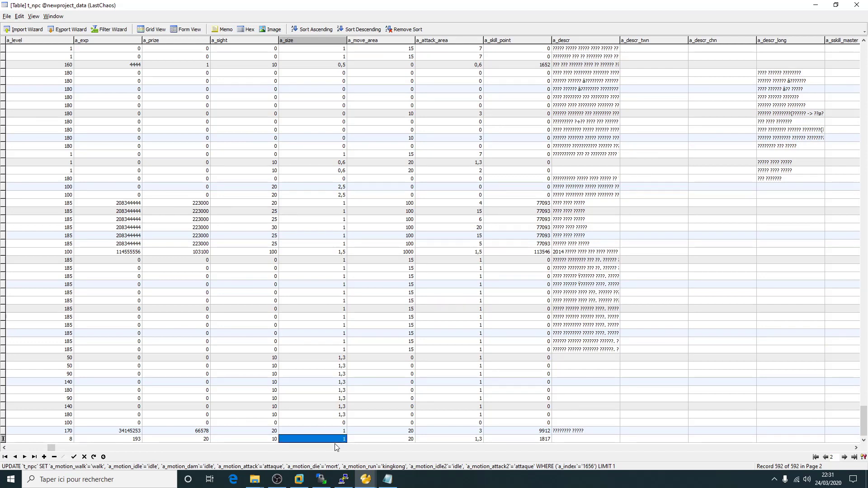
pyautogui.click(73, 457)
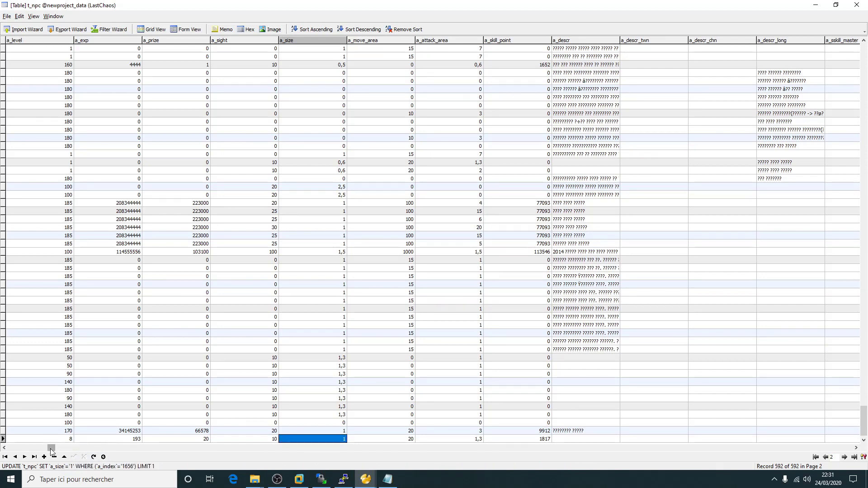
pyautogui.moveTo(48, 449); pyautogui.dragTo(3, 454)
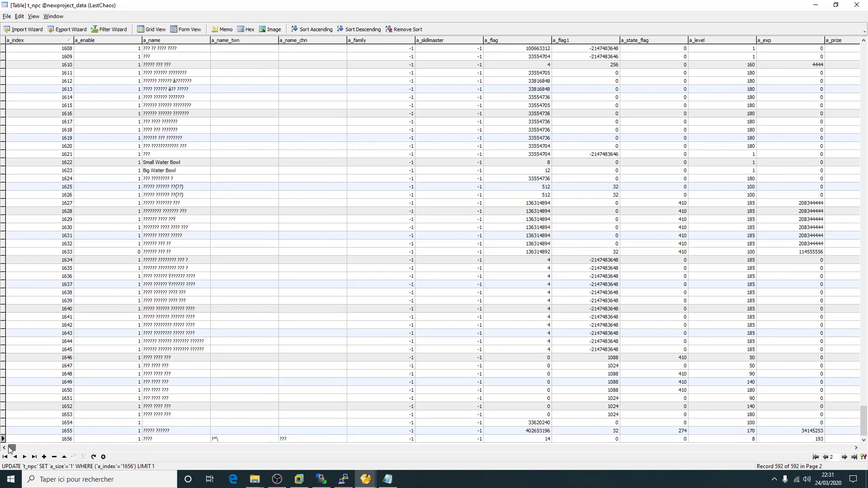
# Clear the t_npc table, database manager and SkeletalMesh3 folder windows off the desktop.
pyautogui.click(815, 5)
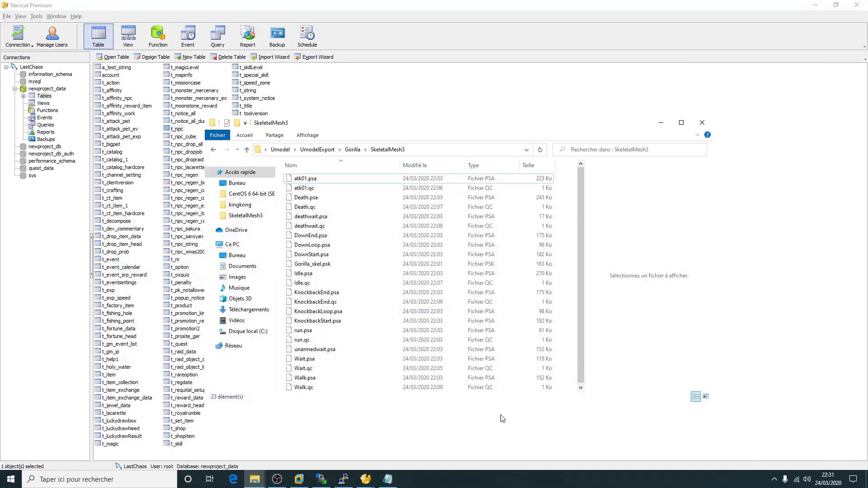
pyautogui.click(659, 122)
pyautogui.click(815, 5)
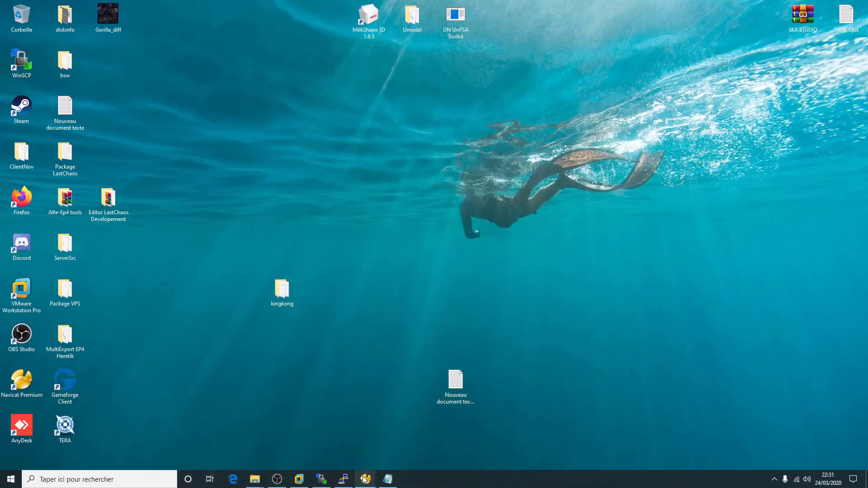
pyautogui.moveTo(366, 479)
pyautogui.click(411, 412)
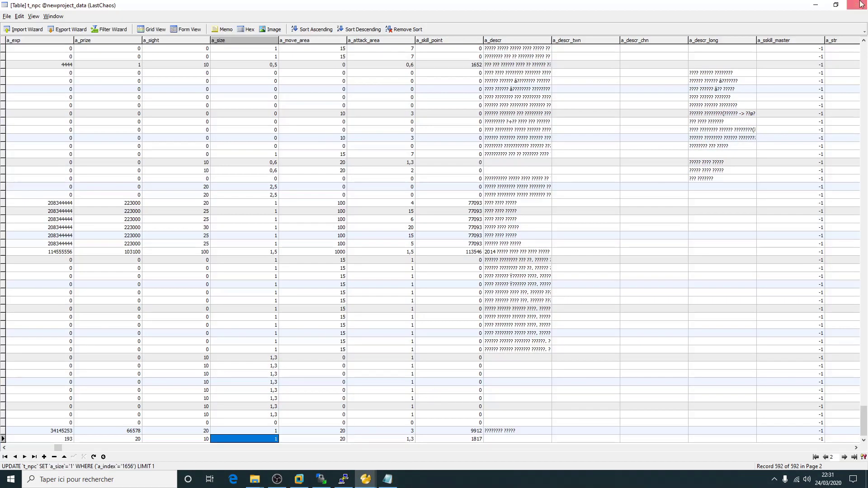
pyautogui.click(815, 5)
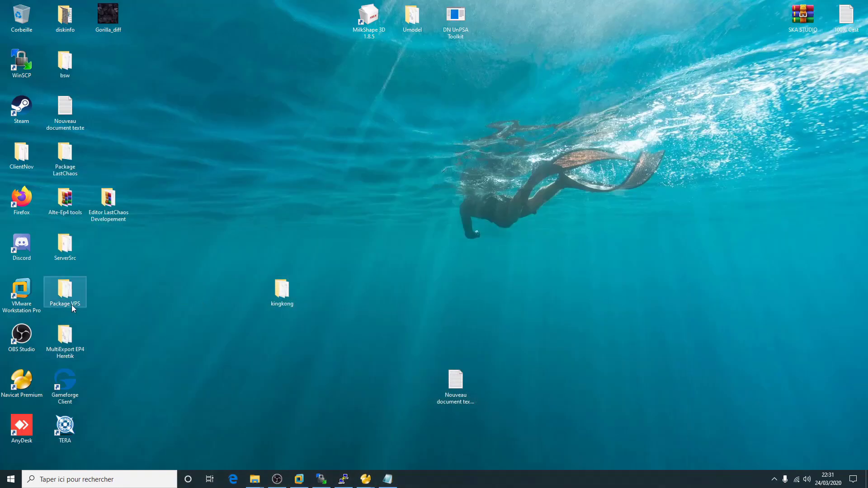
# Launch StrEditorEp4 from the StringEditor EP4 Heretik folder inside Editor LastChaos Developement on the desktop.
pyautogui.doubleClick(108, 199)
pyautogui.scroll(-7, 314, 306)
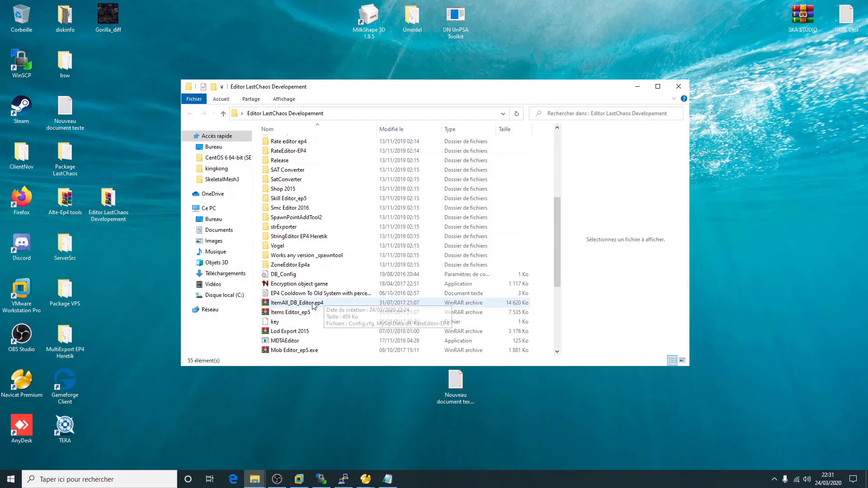
pyautogui.doubleClick(299, 236)
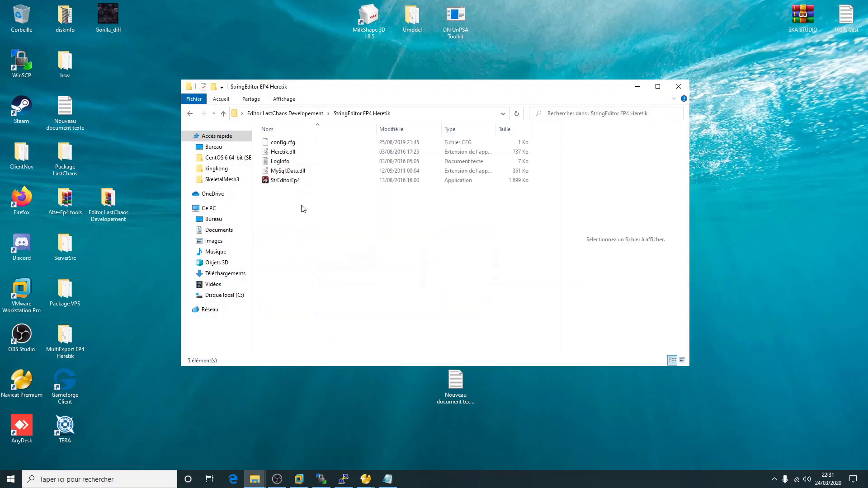
pyautogui.doubleClick(279, 181)
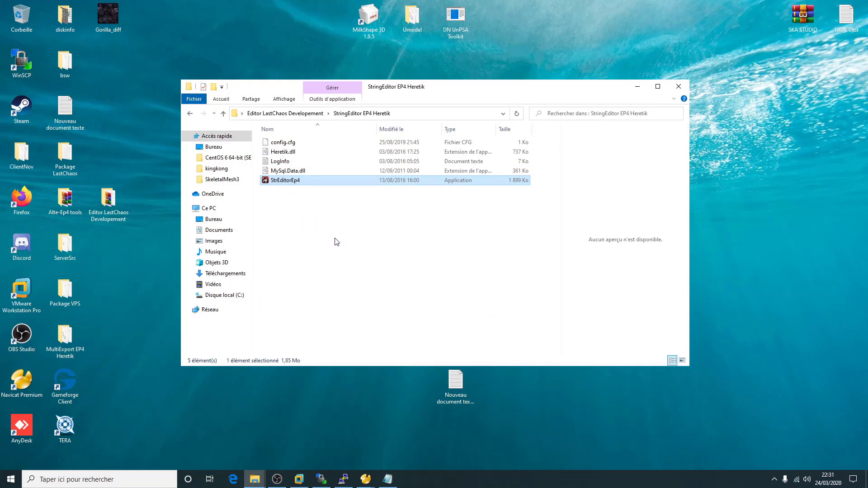
# Open strNpcName_us.lod from the desktop client's ClientNov\Local\us\String folder in the string editor.
pyautogui.click(273, 141)
pyautogui.click(284, 152)
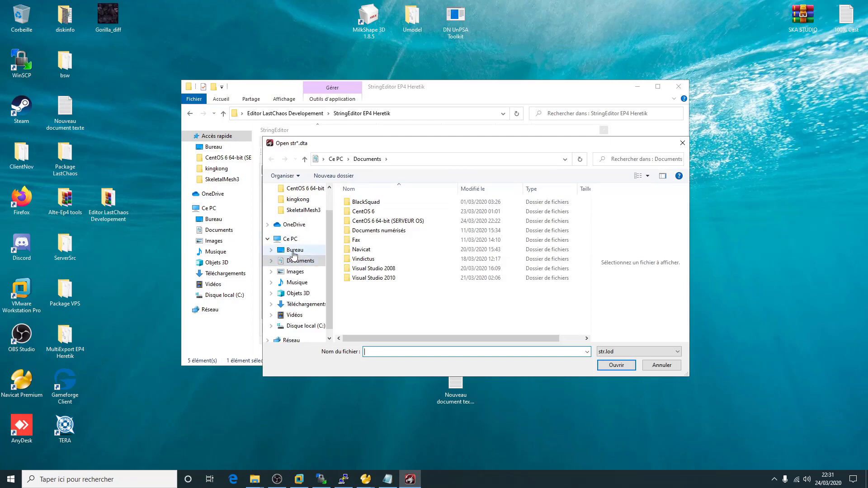
pyautogui.click(293, 251)
pyautogui.doubleClick(368, 223)
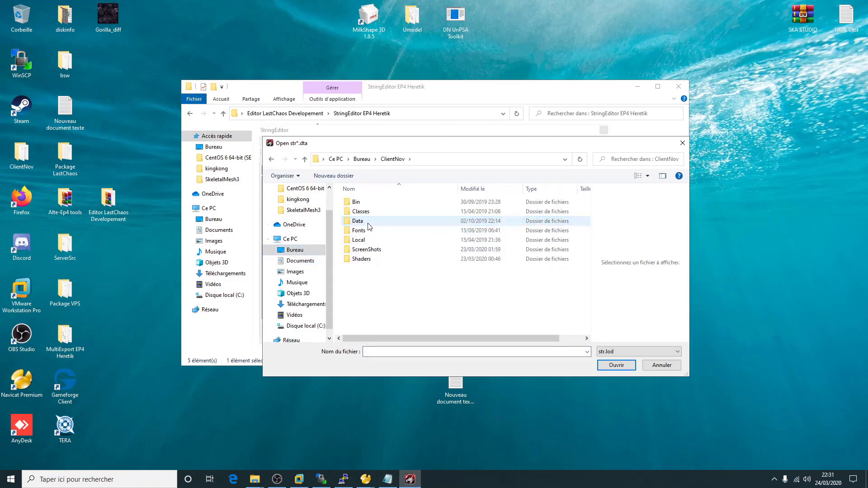
pyautogui.click(361, 239)
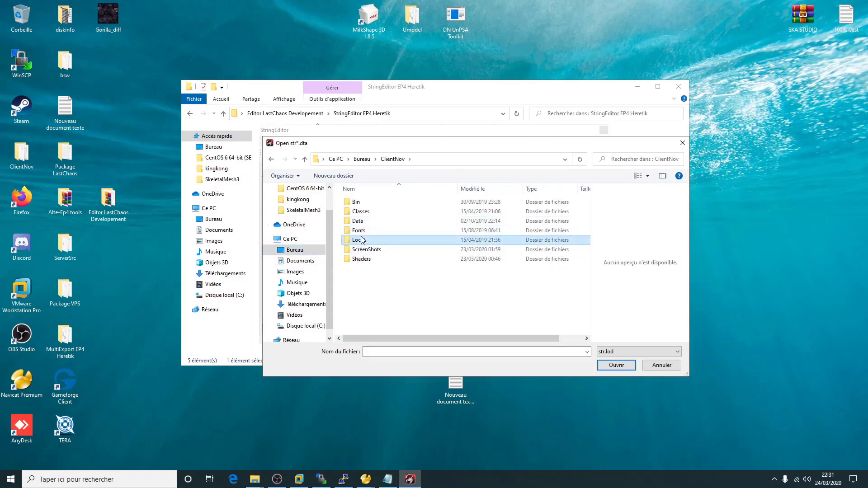
pyautogui.doubleClick(361, 239)
pyautogui.doubleClick(359, 202)
pyautogui.doubleClick(367, 222)
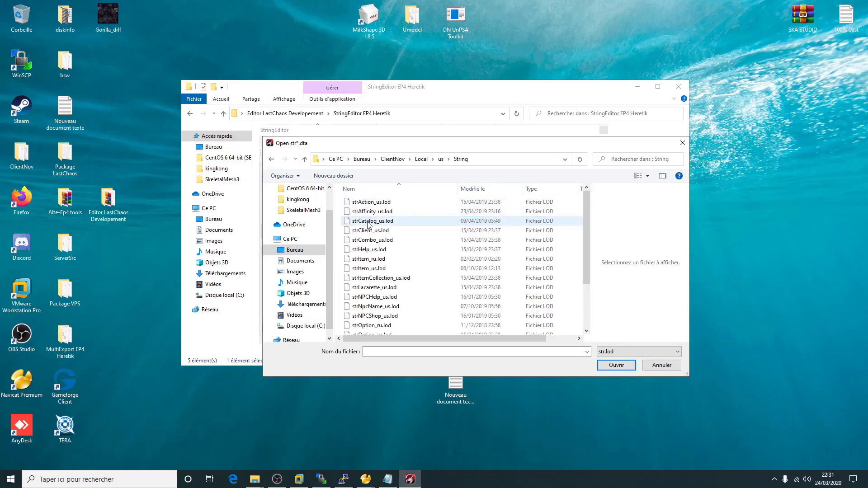
pyautogui.click(375, 308)
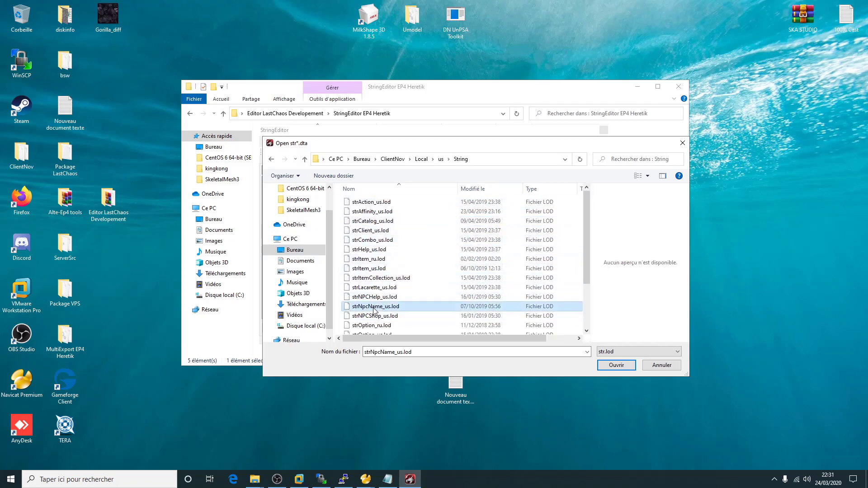
pyautogui.doubleClick(375, 307)
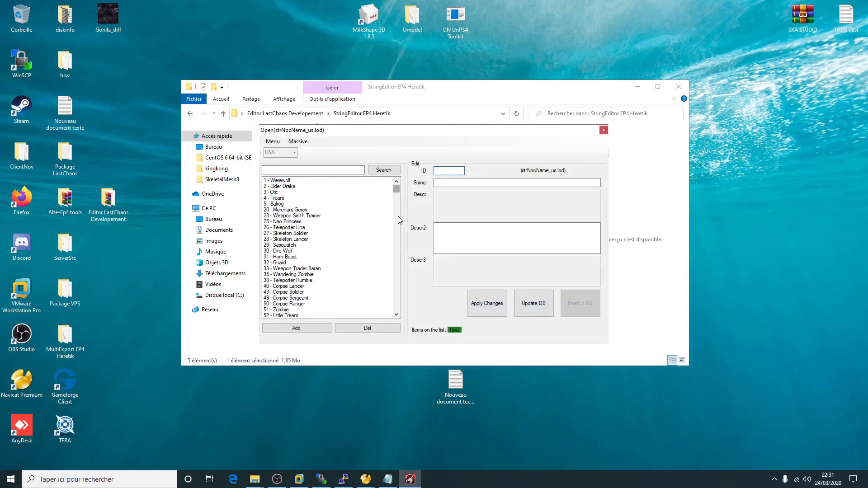
# Change the name string of NPC entry 1656 to King Kong and apply the change.
pyautogui.moveTo(396, 188); pyautogui.dragTo(413, 325)
pyautogui.click(296, 316)
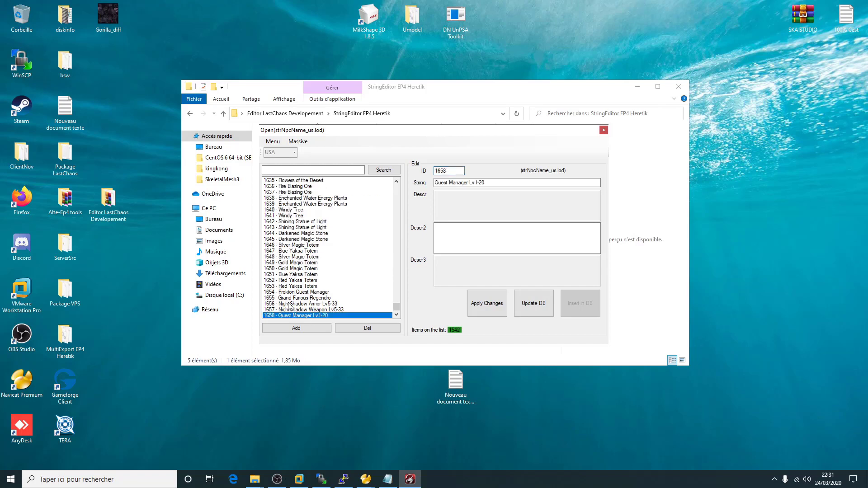
pyautogui.click(289, 304)
pyautogui.click(449, 171)
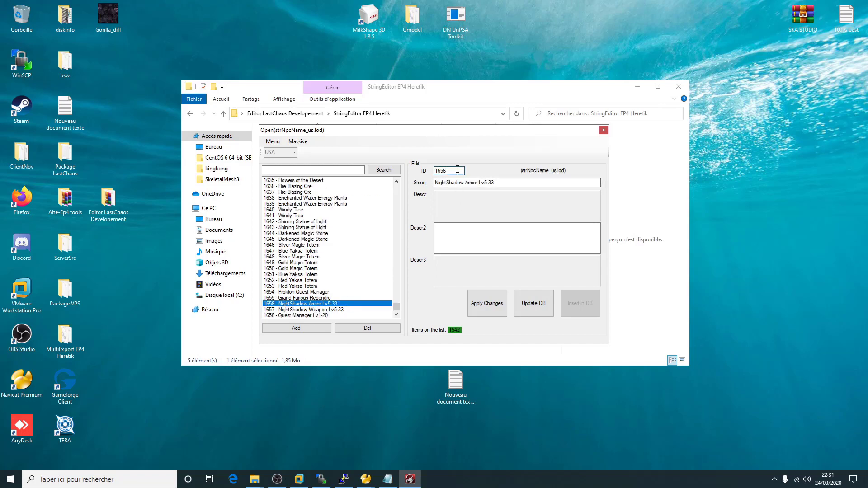
pyautogui.press('Tab')
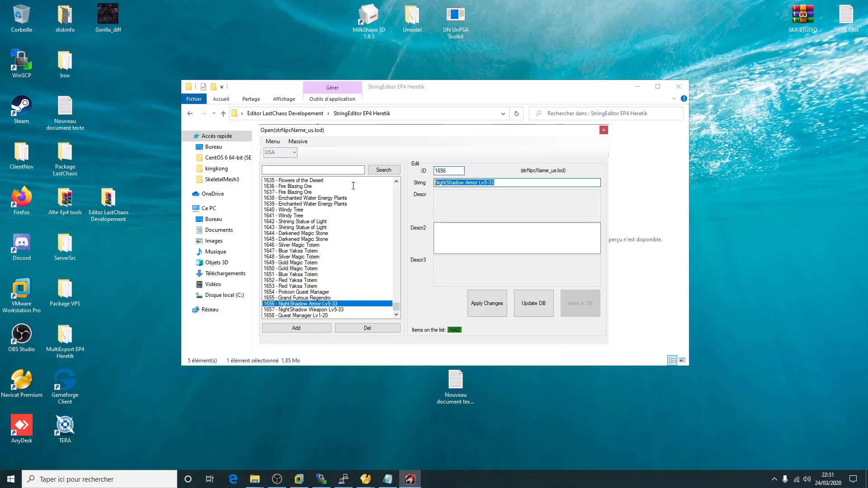
pyautogui.write('King Kong')
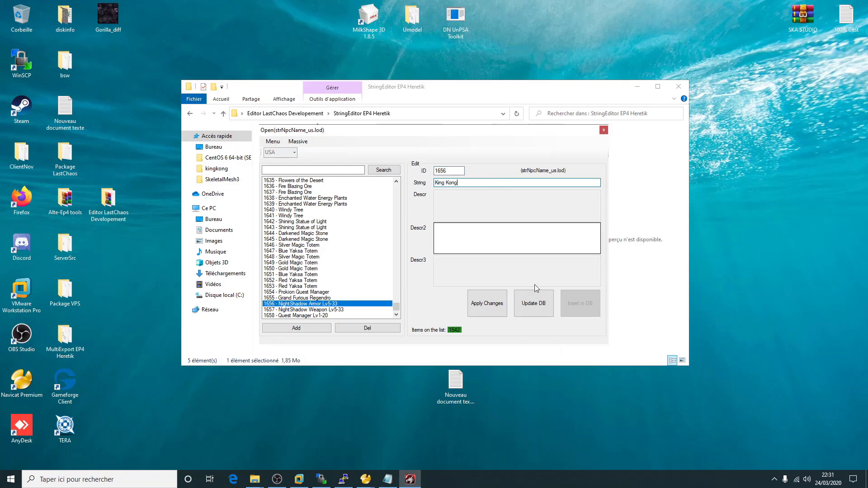
pyautogui.click(488, 310)
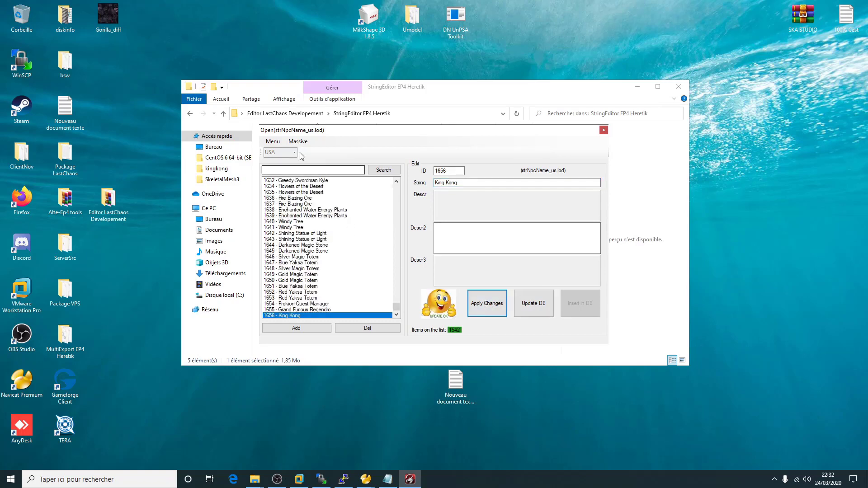
# Save the NPC names over the existing strNpcName_us.lod and close the string editor.
pyautogui.click(273, 142)
pyautogui.click(327, 176)
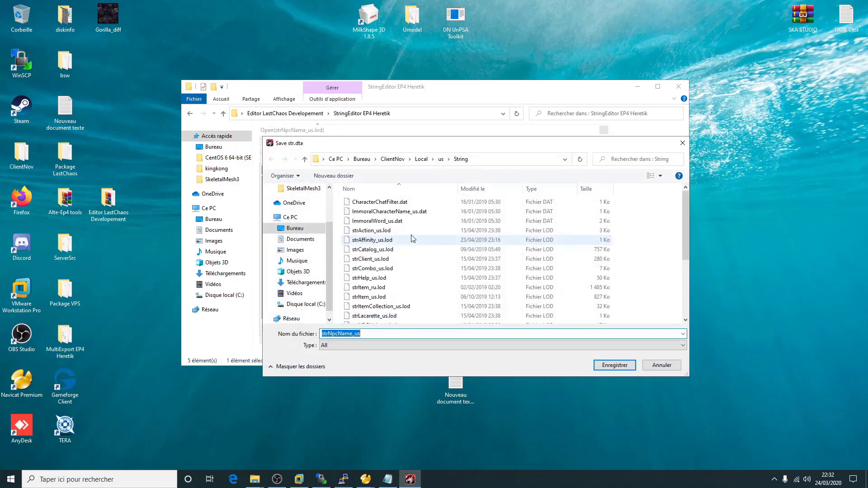
pyautogui.click(615, 365)
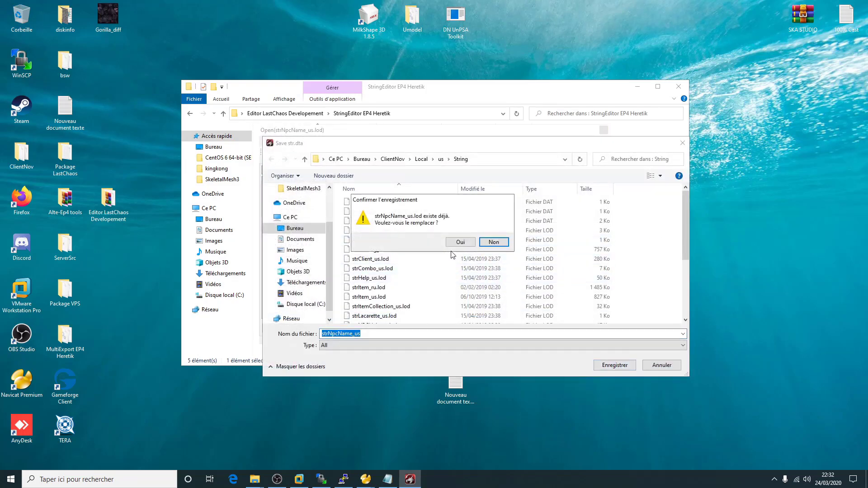
pyautogui.click(456, 243)
pyautogui.click(604, 131)
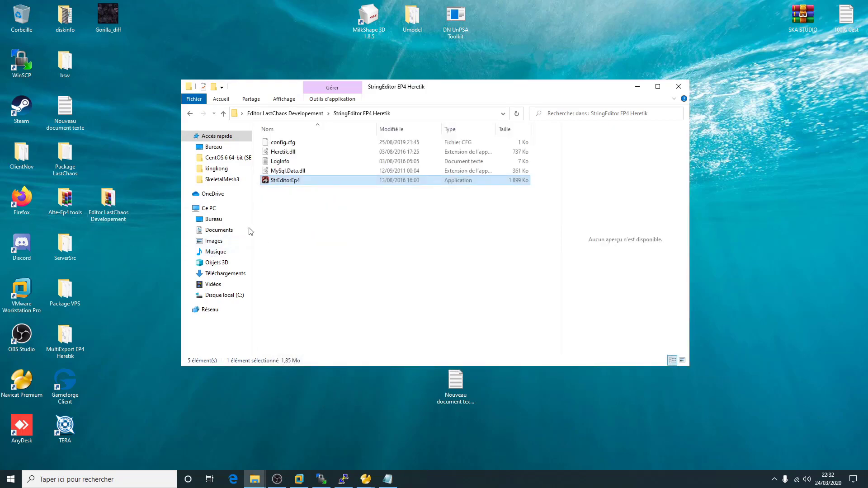
# Copy the kingkong folder from ClientNov\Data\Monster in the Musique folder.
pyautogui.click(216, 251)
pyautogui.doubleClick(290, 144)
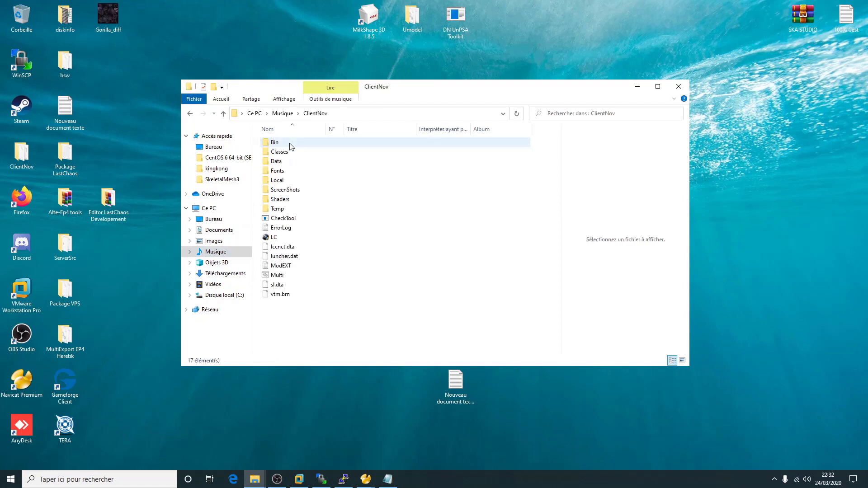
pyautogui.doubleClick(284, 161)
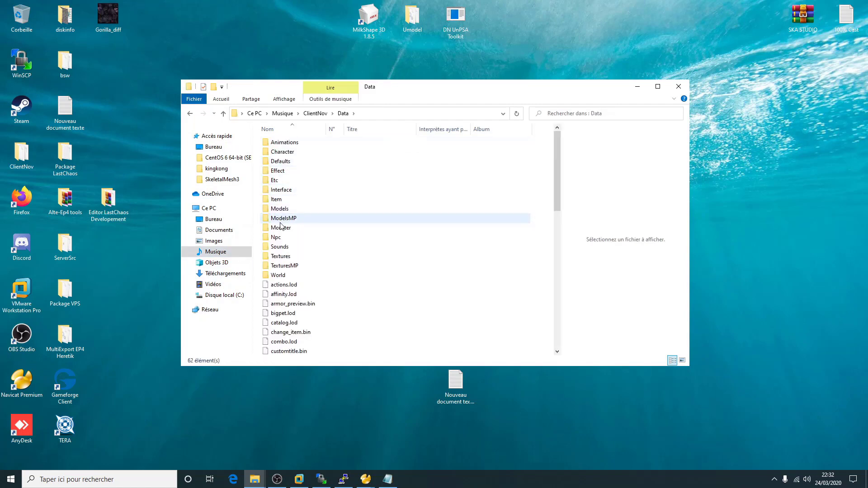
pyautogui.doubleClick(281, 228)
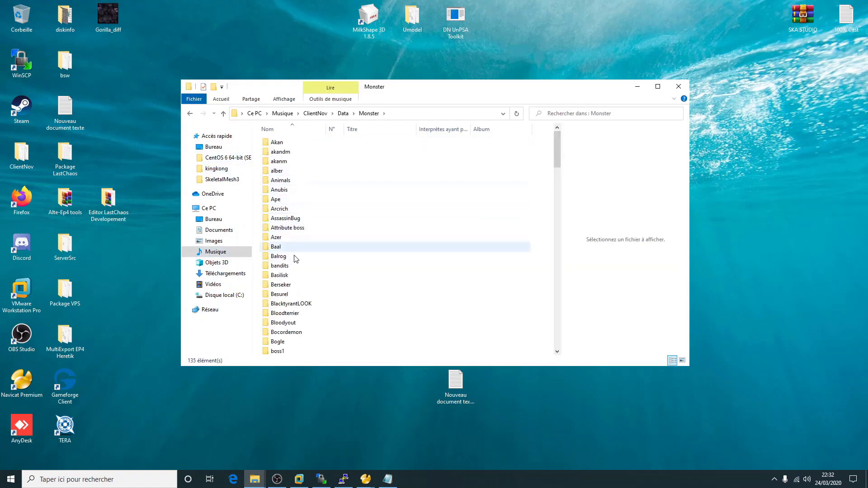
pyautogui.scroll(-13, 345, 286)
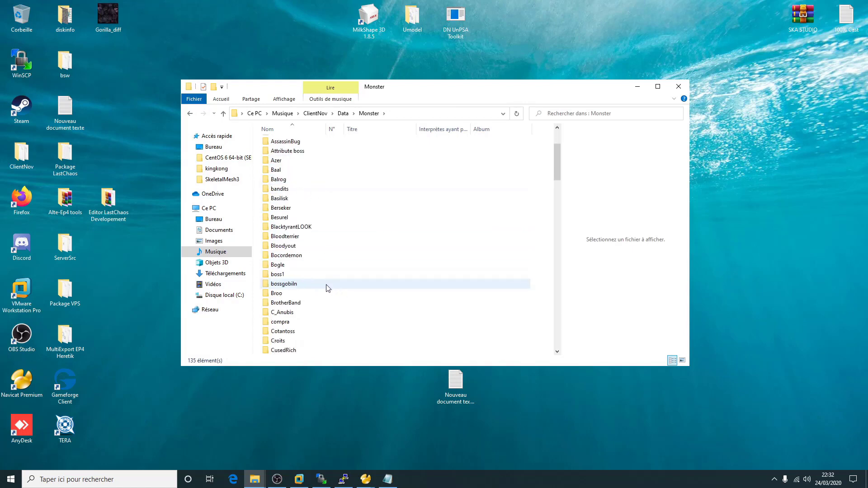
pyautogui.scroll(-5, 315, 279)
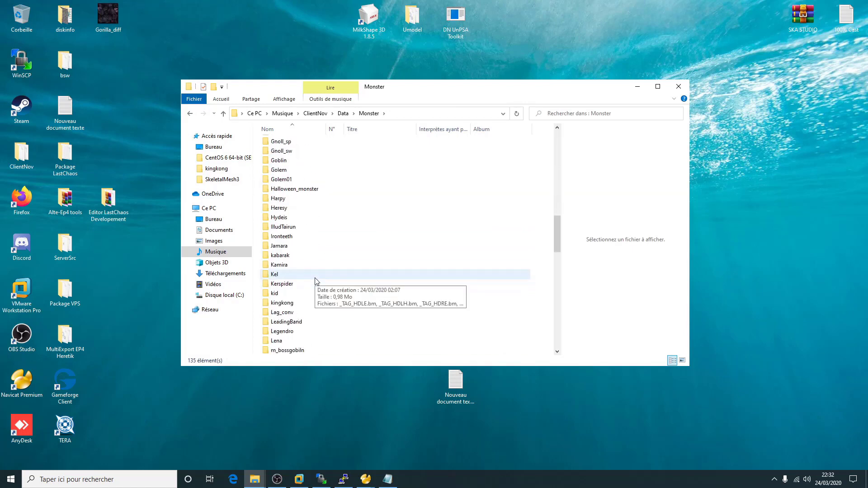
pyautogui.click(291, 276)
# Paste the kingkong folder into the desktop client's ClientNov\Data\Monster folder, check its files and close both folder windows.
pyautogui.doubleClick(21, 154)
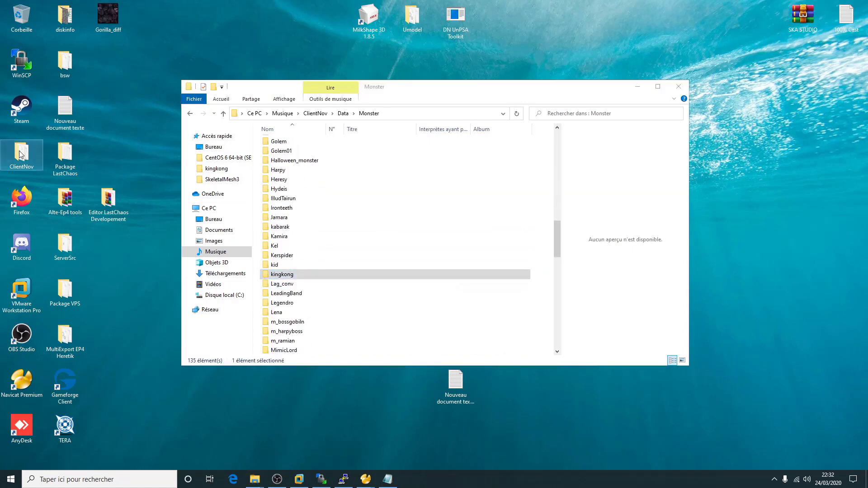
pyautogui.doubleClick(330, 173)
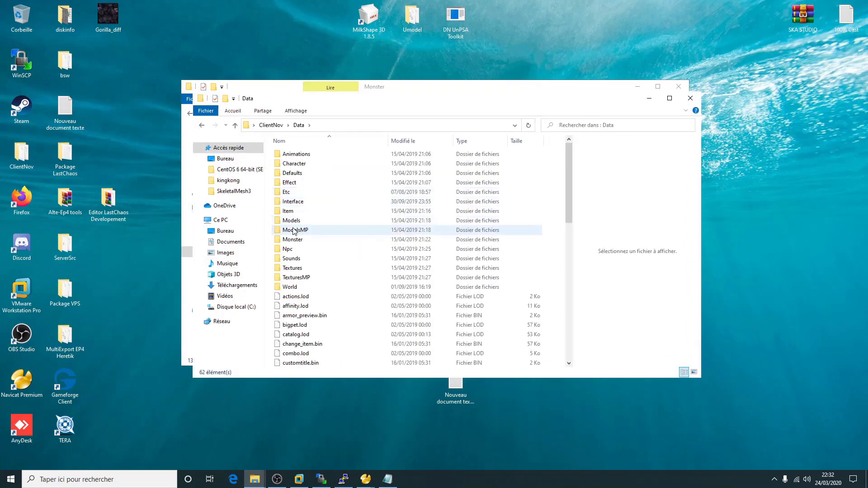
pyautogui.doubleClick(325, 239)
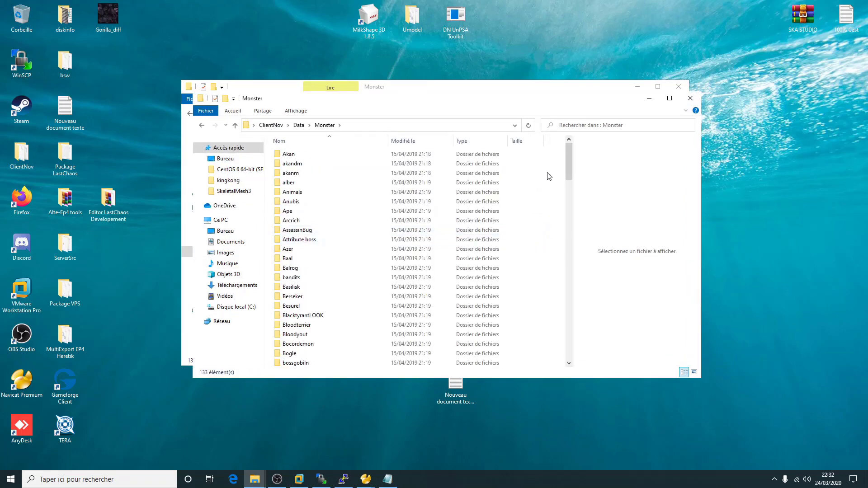
pyautogui.hotkey('ctrl', 'v')
pyautogui.doubleClick(324, 362)
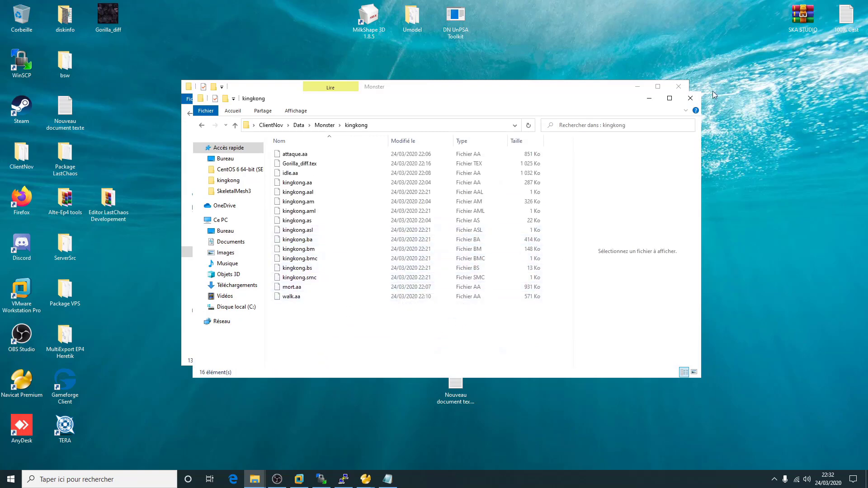
pyautogui.click(690, 98)
pyautogui.click(679, 87)
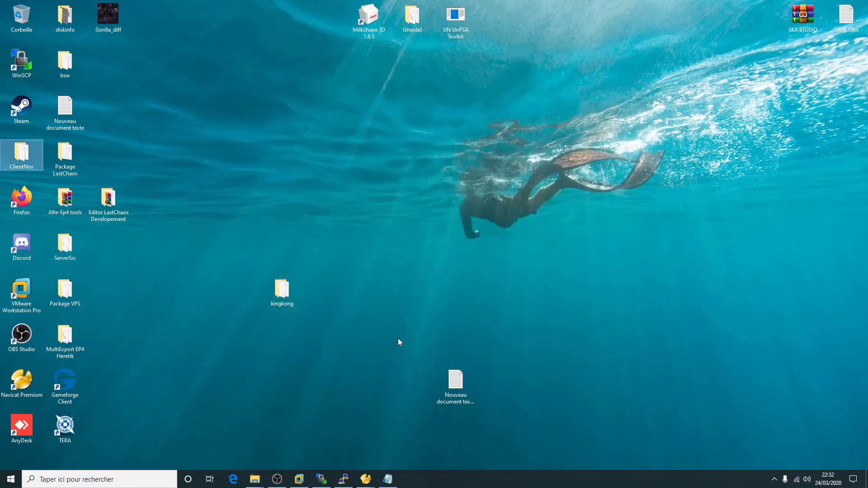
pyautogui.click(109, 208)
pyautogui.doubleClick(110, 208)
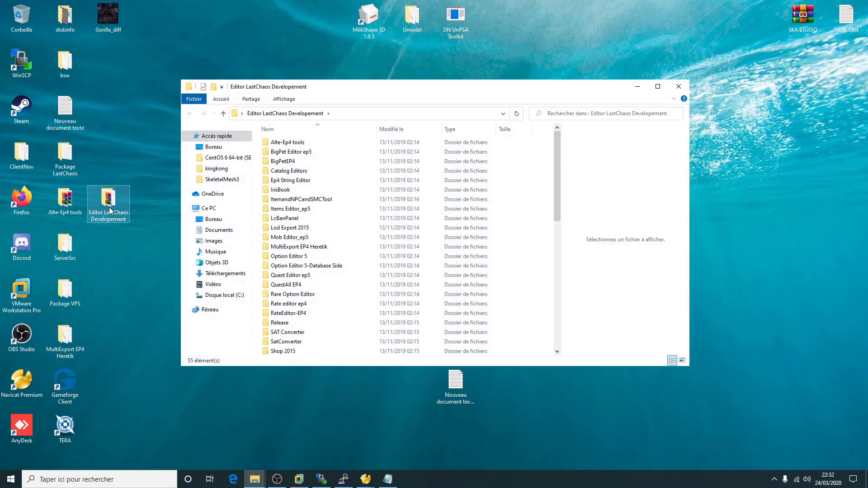
pyautogui.doubleClick(72, 203)
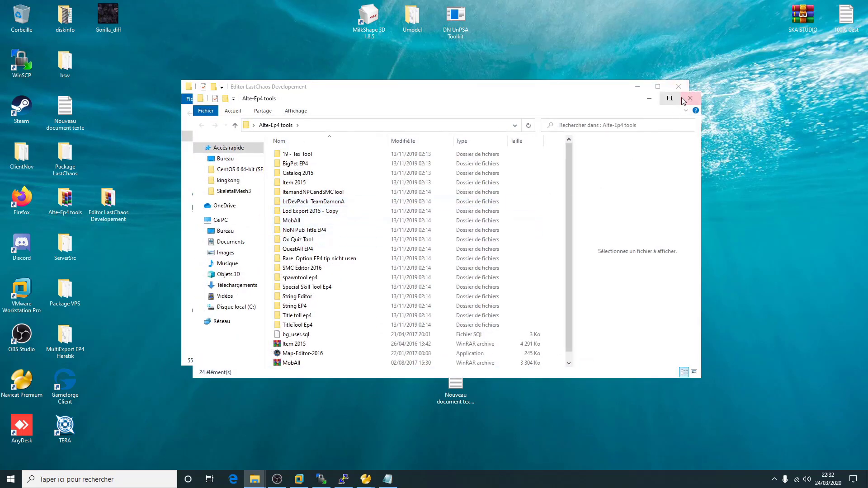
pyautogui.click(690, 98)
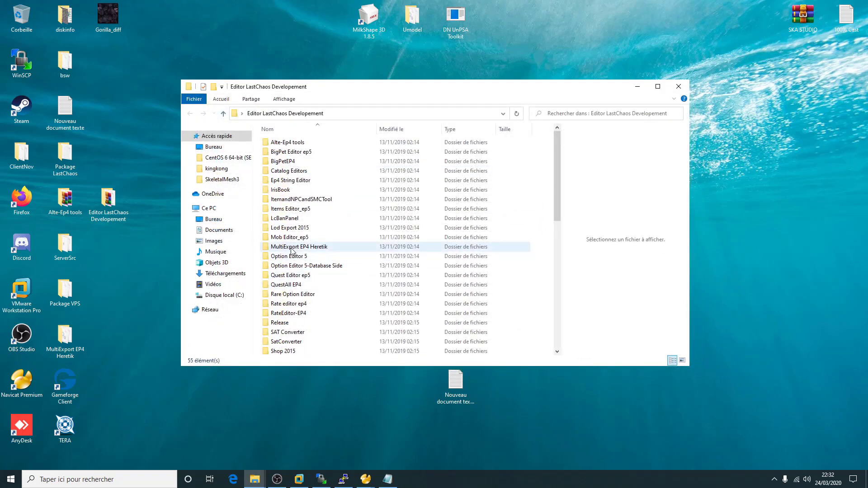
# Delete the old exported files from the File folder inside MultiExport EP4 Heretik on the desktop.
pyautogui.doubleClick(67, 339)
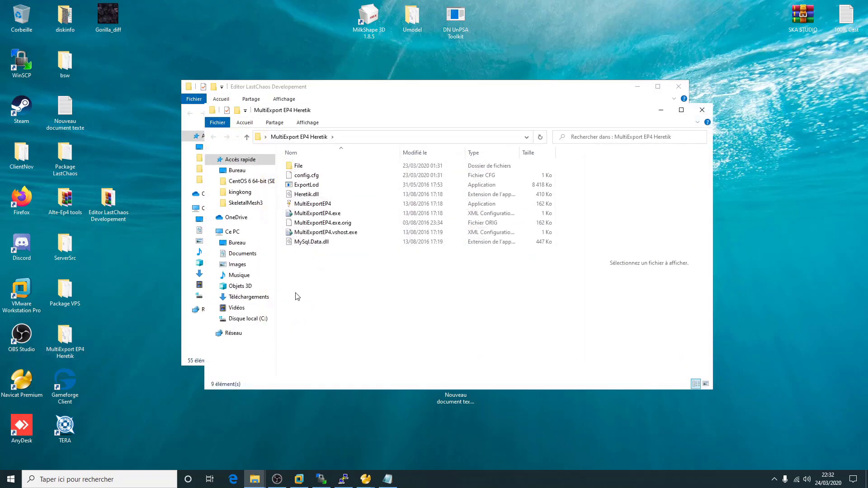
pyautogui.doubleClick(299, 165)
pyautogui.moveTo(329, 210); pyautogui.dragTo(316, 163)
pyautogui.press('BackSpace')
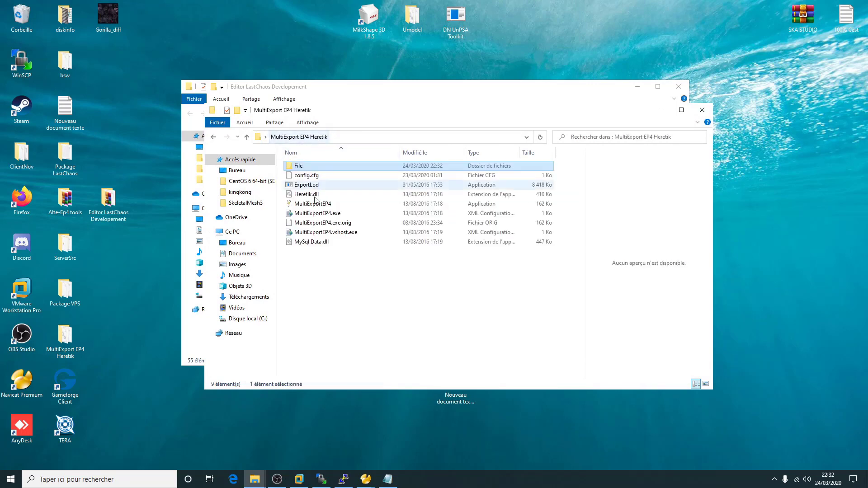
# Launch MultiExportEP4 from the MultiExport EP4 Heretik folder and export the npc data as a LOD file.
pyautogui.click(316, 203)
pyautogui.click(660, 110)
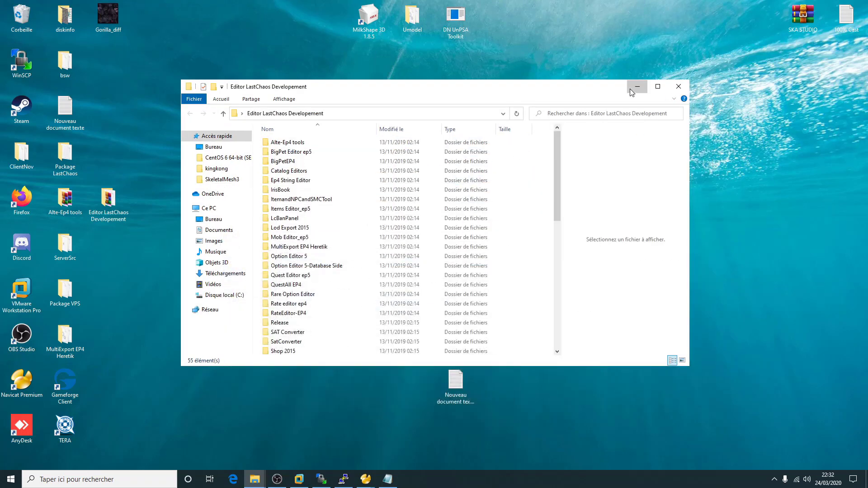
pyautogui.click(632, 91)
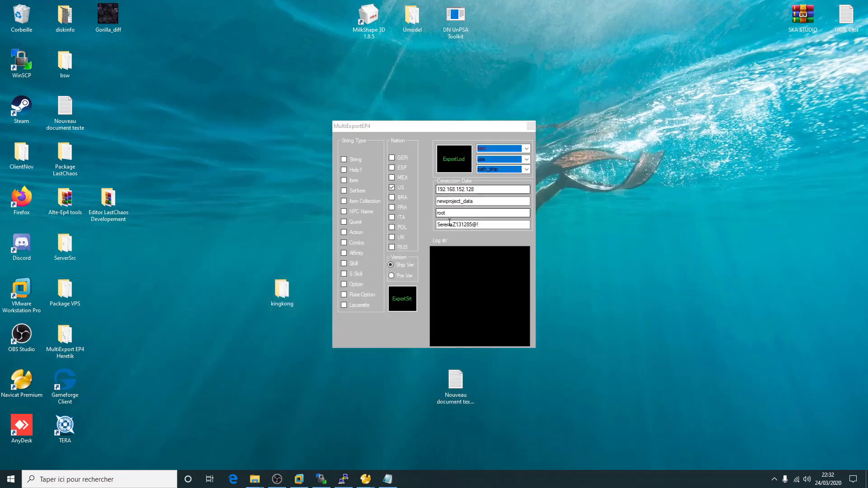
pyautogui.click(526, 149)
pyautogui.click(494, 197)
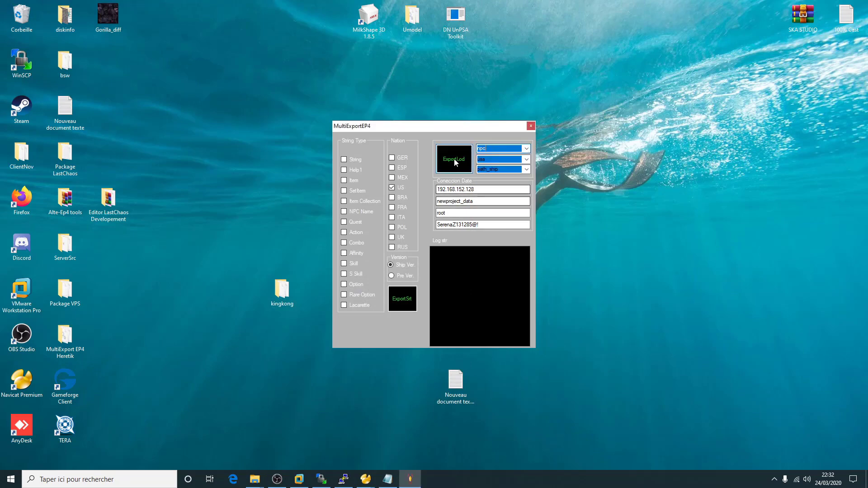
pyautogui.click(454, 159)
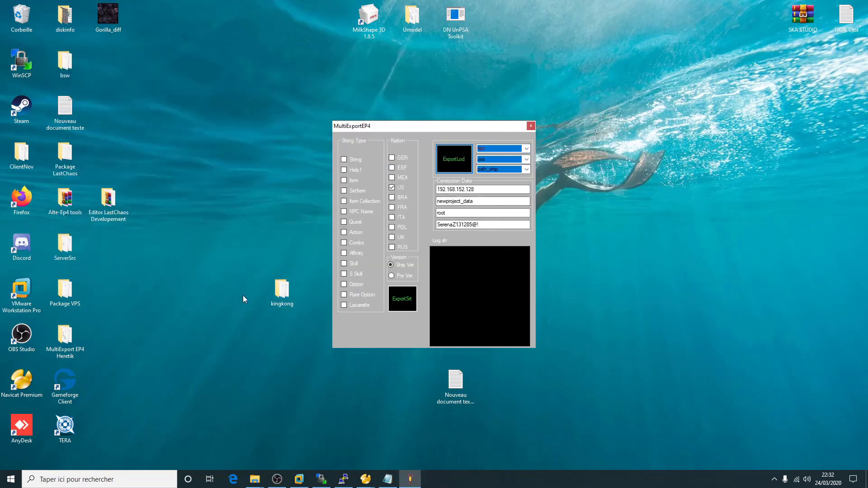
# Copy mobAll.lod from MultiExport's File folder over the one in the desktop client's ClientNov\Data folder, and close the folders and the export tool.
pyautogui.moveTo(254, 479)
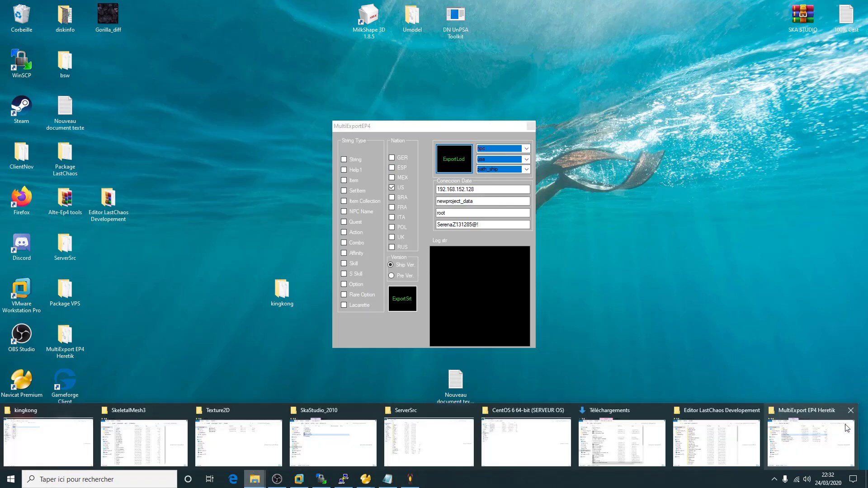
pyautogui.click(813, 434)
pyautogui.doubleClick(300, 166)
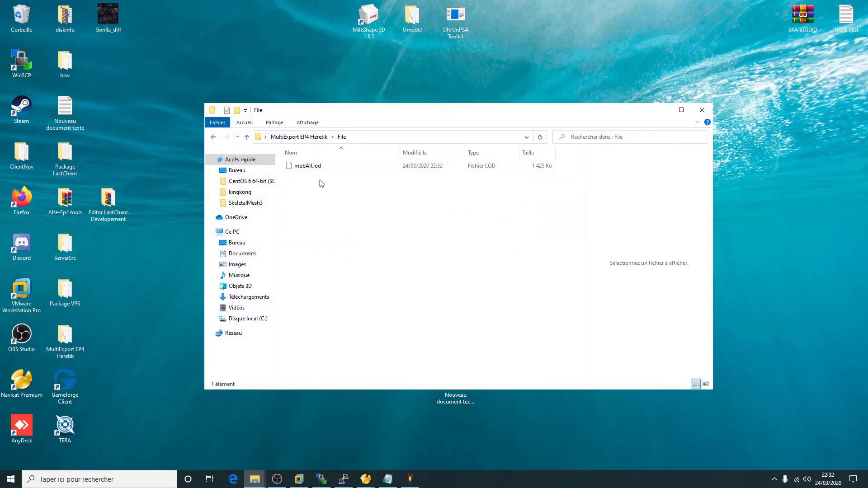
pyautogui.click(305, 167)
pyautogui.doubleClick(29, 164)
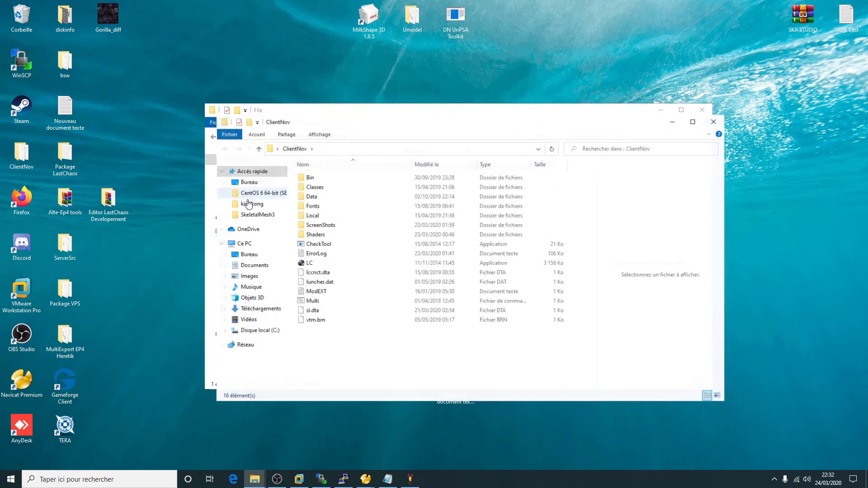
pyautogui.doubleClick(333, 200)
pyautogui.hotkey('ctrl', 'v')
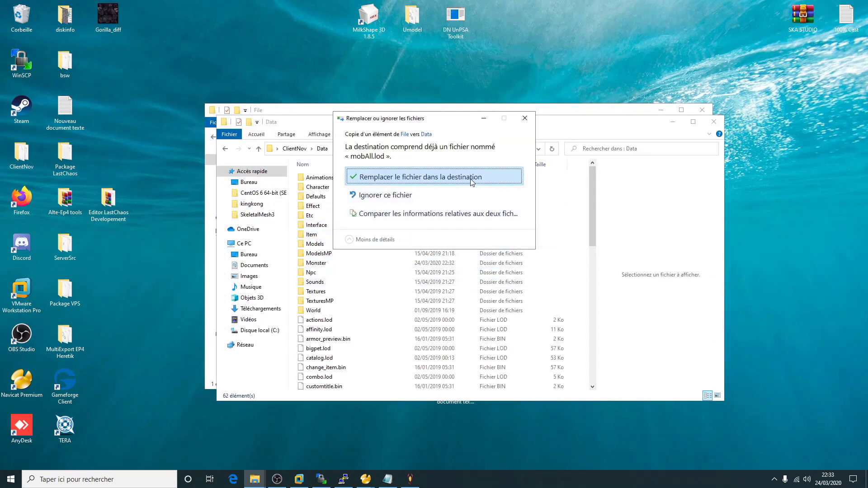
pyautogui.click(403, 170)
pyautogui.click(709, 125)
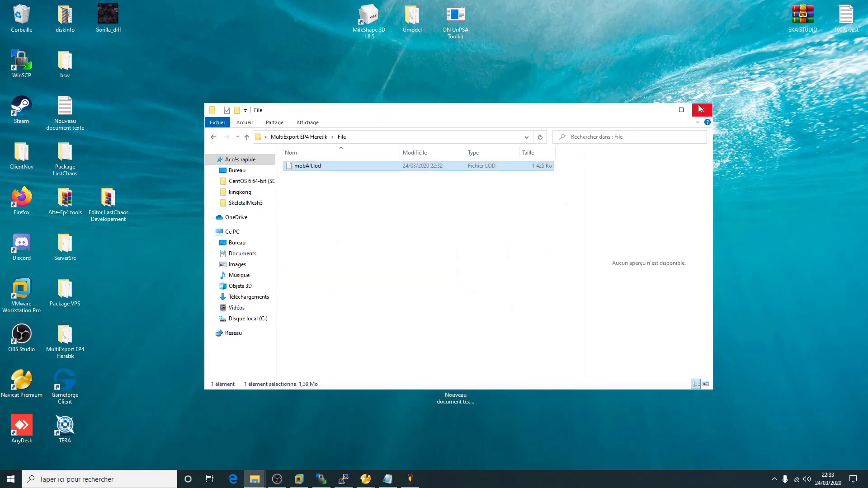
pyautogui.click(702, 109)
pyautogui.click(530, 126)
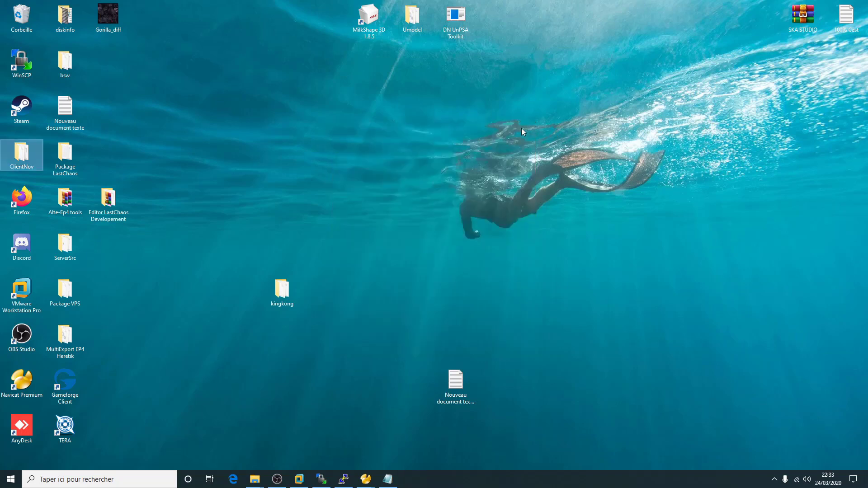
# Open the Nouveau document texte notes on the desktop at the list of server start commands.
pyautogui.moveTo(344, 478)
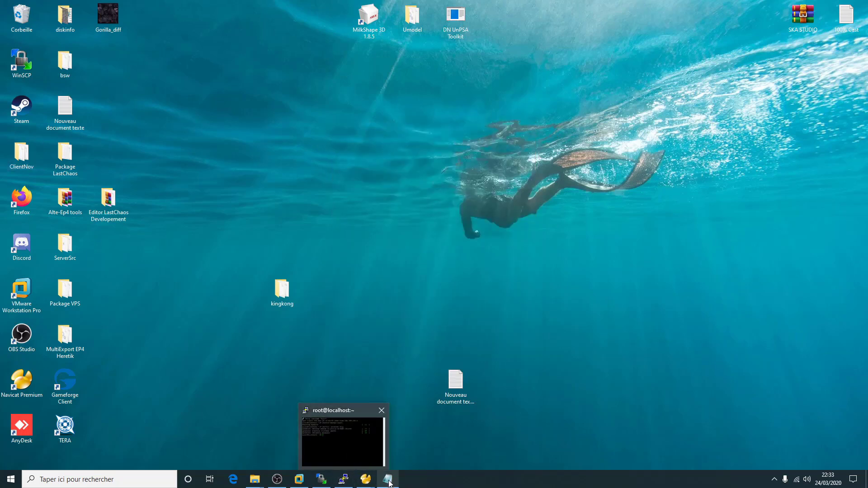
pyautogui.doubleClick(79, 113)
pyautogui.scroll(-4, 350, 209)
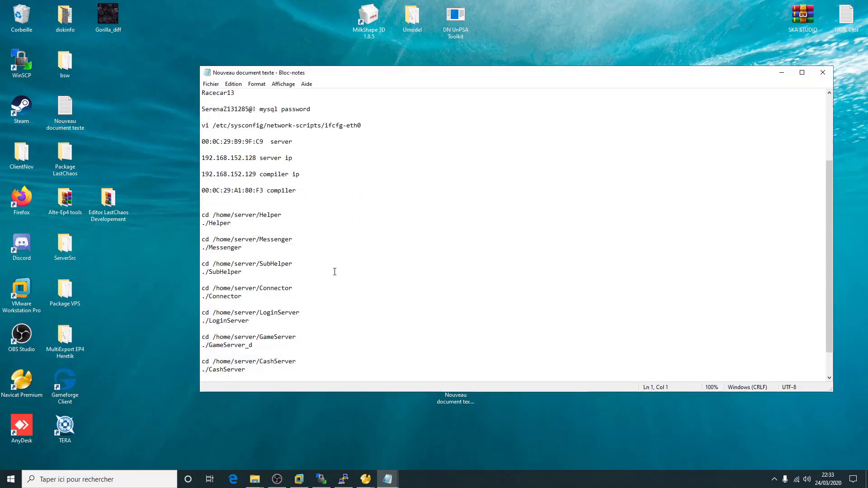
# Switch to WinSCP, open several PuTTY terminal sessions to the server and minimise WinSCP.
pyautogui.click(321, 478)
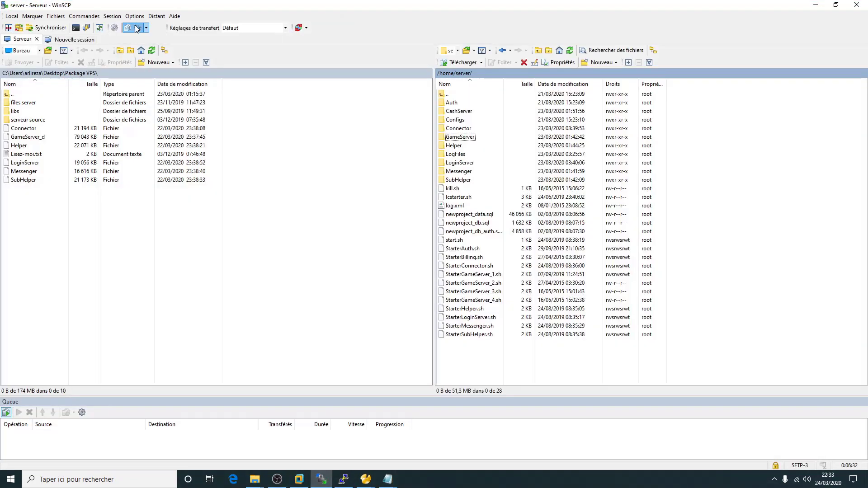
pyautogui.click(87, 28)
pyautogui.click(87, 28)
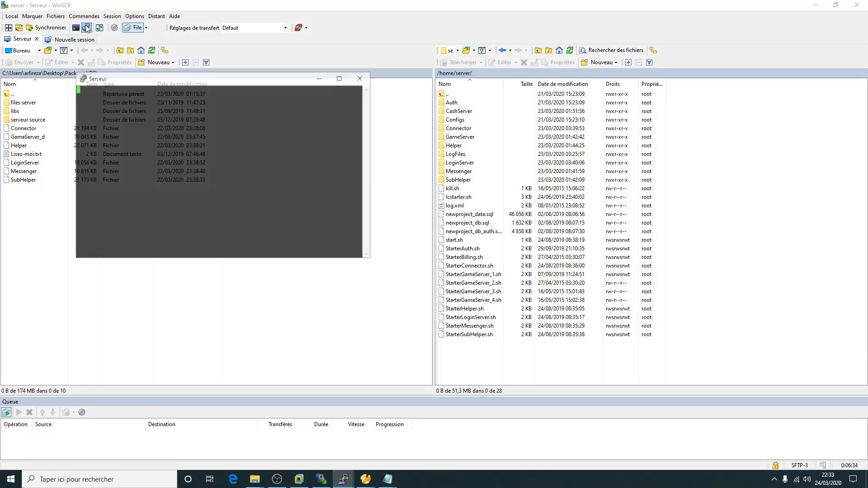
pyautogui.click(88, 28)
pyautogui.click(87, 28)
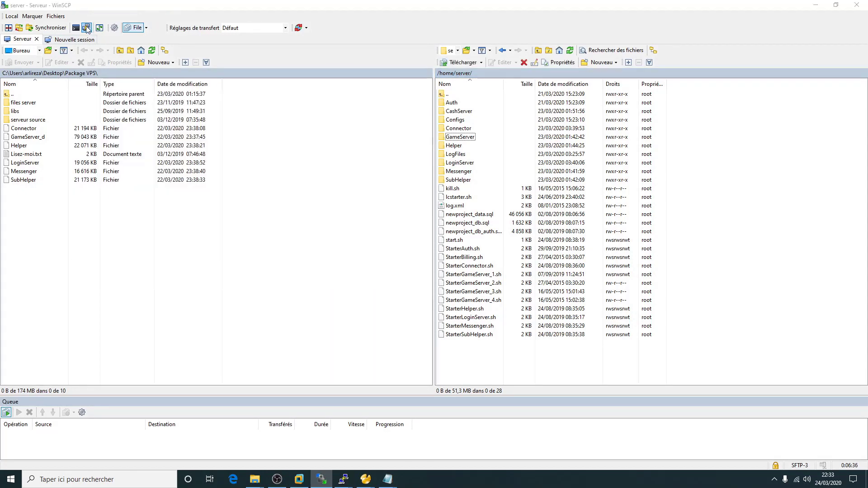
pyautogui.click(87, 28)
pyautogui.click(87, 28)
pyautogui.click(460, 137)
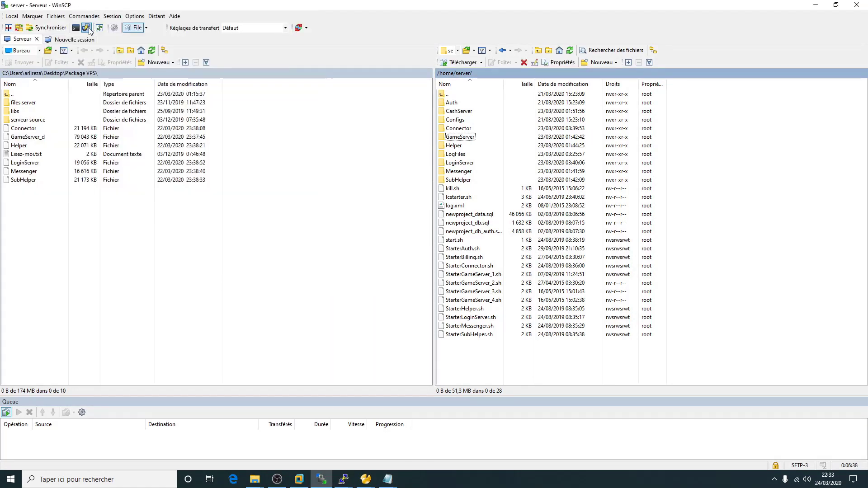
pyautogui.click(816, 4)
# Start the Helper server in a terminal session with the noted commands cd /home/server/Helper and ./Helper.
pyautogui.moveTo(424, 78); pyautogui.dragTo(640, 86)
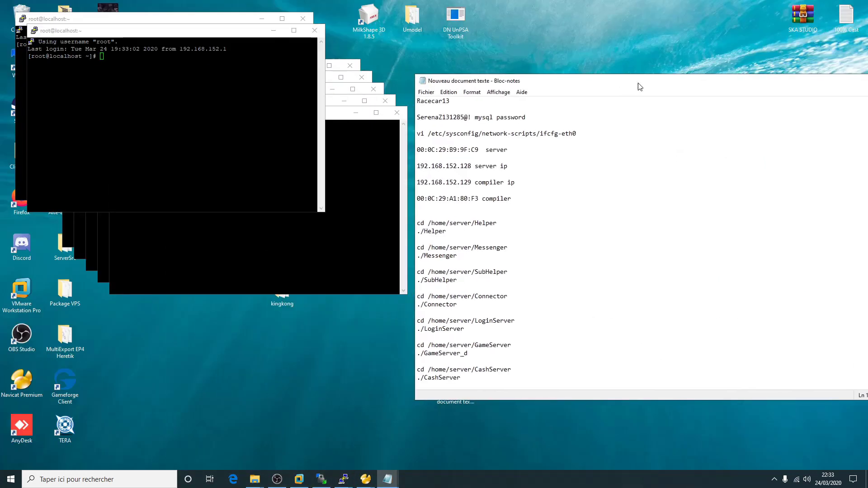
pyautogui.moveTo(452, 231); pyautogui.dragTo(417, 223)
pyautogui.hotkey('alt', 'Tab')
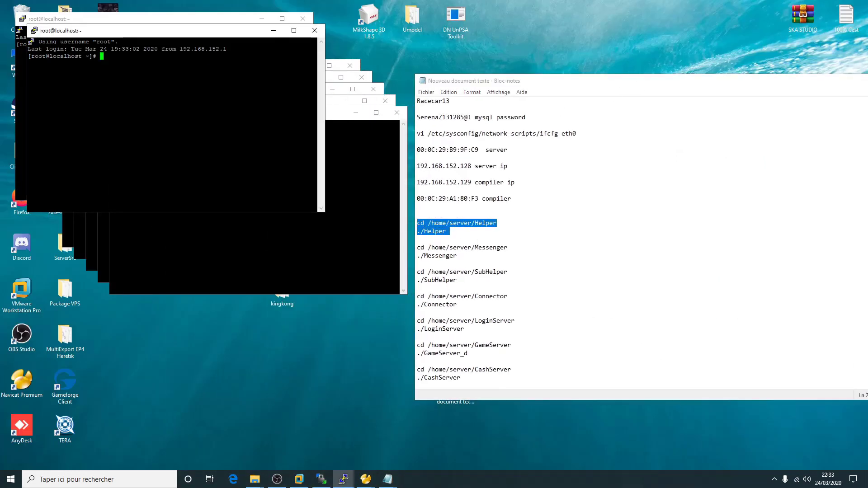
pyautogui.moveTo(222, 34); pyautogui.dragTo(270, 121)
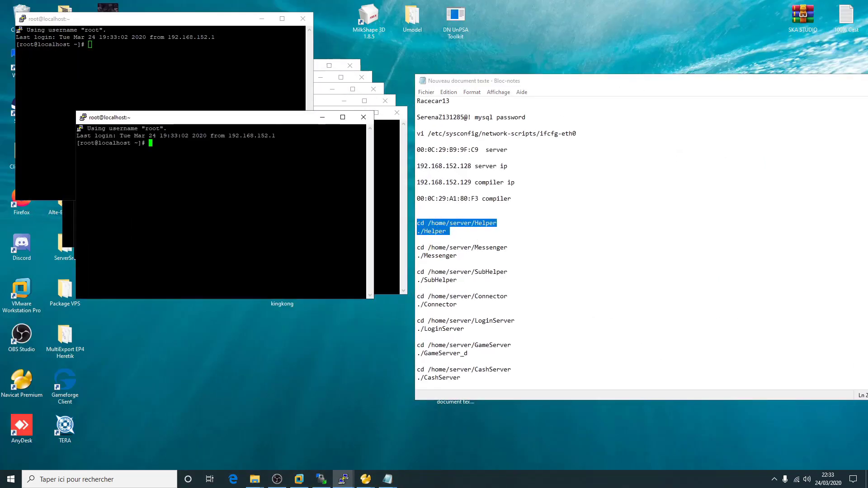
pyautogui.rightClick(450, 229)
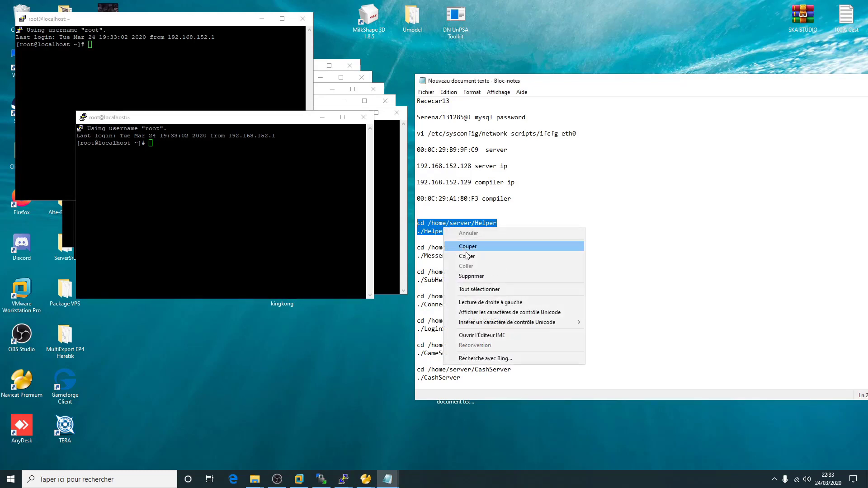
pyautogui.click(459, 255)
pyautogui.hotkey('alt', 'Tab')
pyautogui.write('cd /home/server/Helper ./Helper')
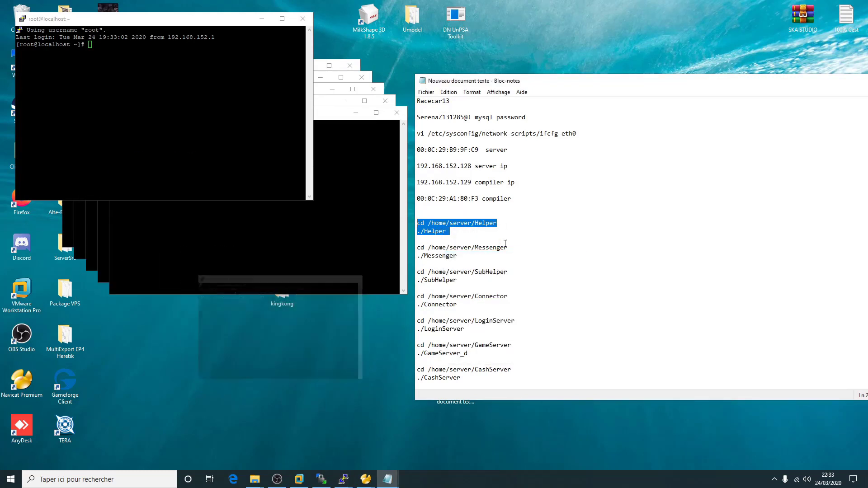
# Run the noted commands cd /home/server/Messenger and ./Messenger in the next free terminal session and minimise it.
pyautogui.moveTo(463, 257); pyautogui.dragTo(417, 247)
pyautogui.hotkey('ctrl', 'c')
pyautogui.hotkey('alt', 'Tab')
pyautogui.press('shift+Insert')
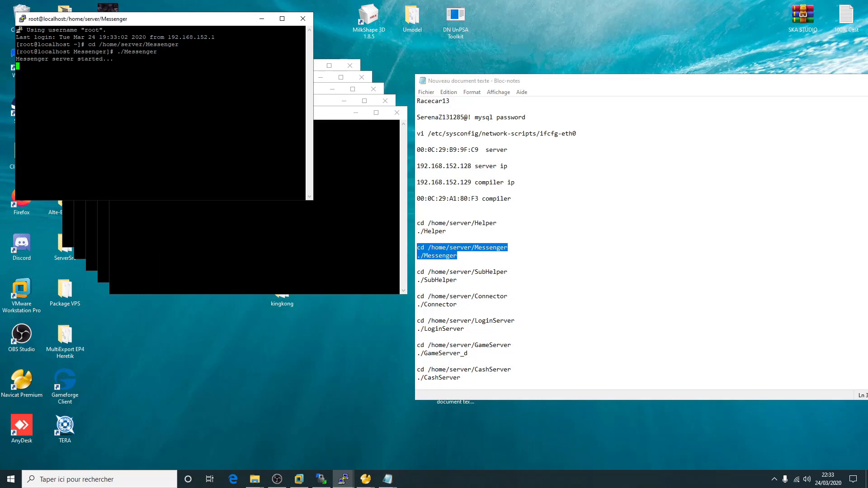
pyautogui.click(261, 21)
# Run the noted commands cd /home/server/SubHelper and ./SubHelper in another free terminal session and minimise it.
pyautogui.moveTo(458, 280); pyautogui.dragTo(416, 271)
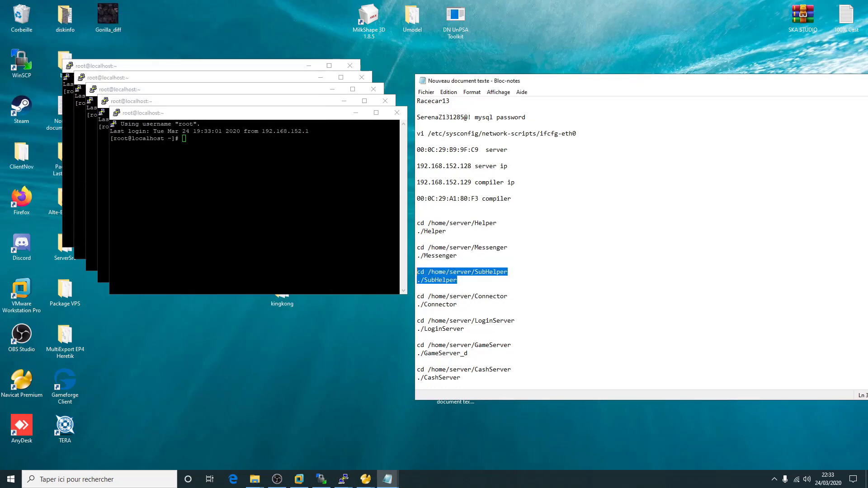
pyautogui.hotkey('ctrl', 'c')
pyautogui.hotkey('alt', 'Tab')
pyautogui.press('shift+Insert')
pyautogui.click(355, 113)
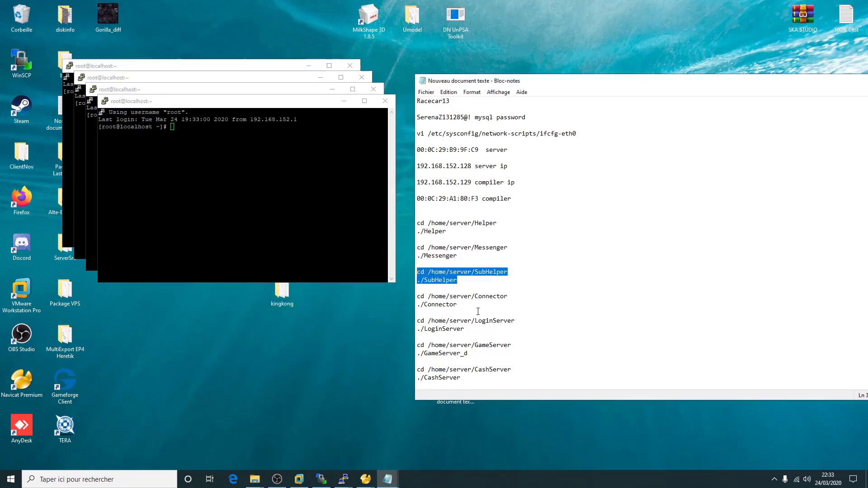
# Start the Connector server in its own terminal session using cd /home/server/Connector and ./Connector, and minimise it.
pyautogui.moveTo(457, 305); pyautogui.dragTo(417, 296)
pyautogui.hotkey('ctrl', 'c')
pyautogui.hotkey('alt', 'Tab')
pyautogui.press('shift+Insert')
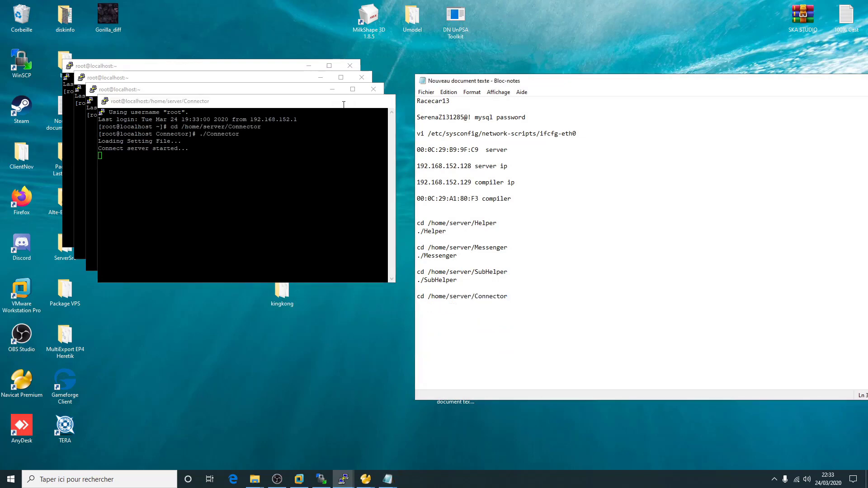
pyautogui.click(344, 101)
# Start the login server in its own terminal session using cd /home/server/LoginServer and ./LoginServer, and minimise it.
pyautogui.moveTo(464, 329); pyautogui.dragTo(421, 321)
pyautogui.hotkey('ctrl', 'c')
pyautogui.hotkey('alt', 'Tab')
pyautogui.press('shift+Insert')
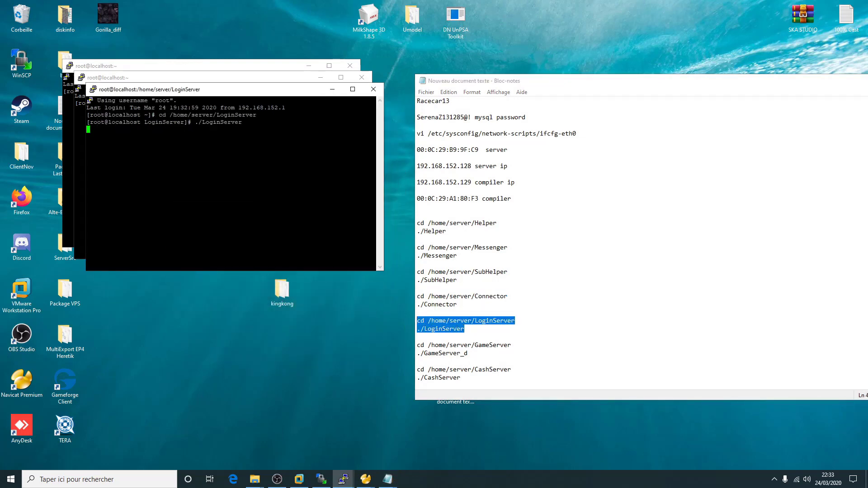
pyautogui.click(332, 89)
# Start the game server in its own terminal session using cd /home/server/GameServer and ./GameServer_d, and minimise it.
pyautogui.moveTo(470, 353); pyautogui.dragTo(417, 345)
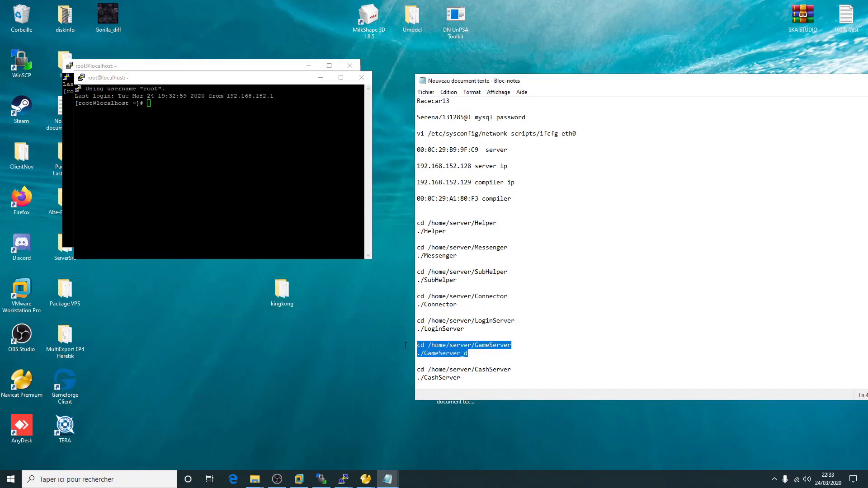
pyautogui.hotkey('ctrl', 'c')
pyautogui.hotkey('alt', 'Tab')
pyautogui.press('shift+Insert')
pyautogui.click(320, 77)
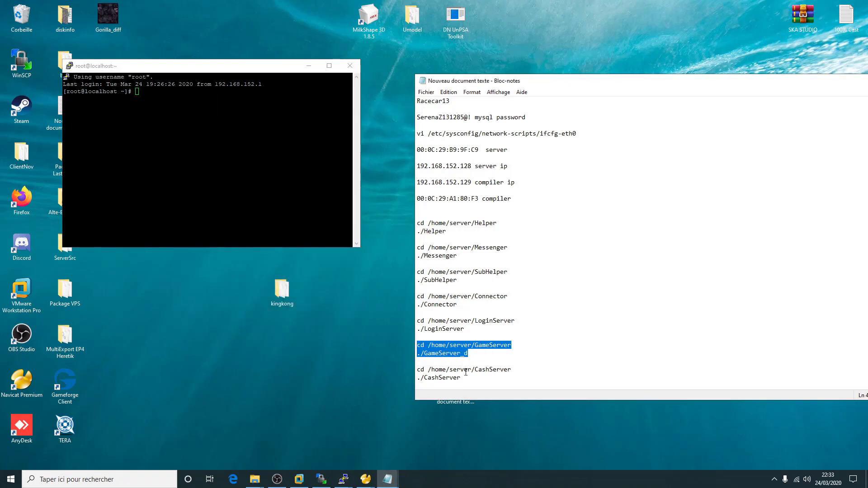
# Start the cash server in the last free terminal session using cd /home/server/CashServer and ./CashServer, and minimise it.
pyautogui.scroll(-1, 489, 353)
pyautogui.moveTo(461, 354); pyautogui.dragTo(417, 345)
pyautogui.hotkey('ctrl', 'c')
pyautogui.hotkey('alt', 'Tab')
pyautogui.press('shift+Insert')
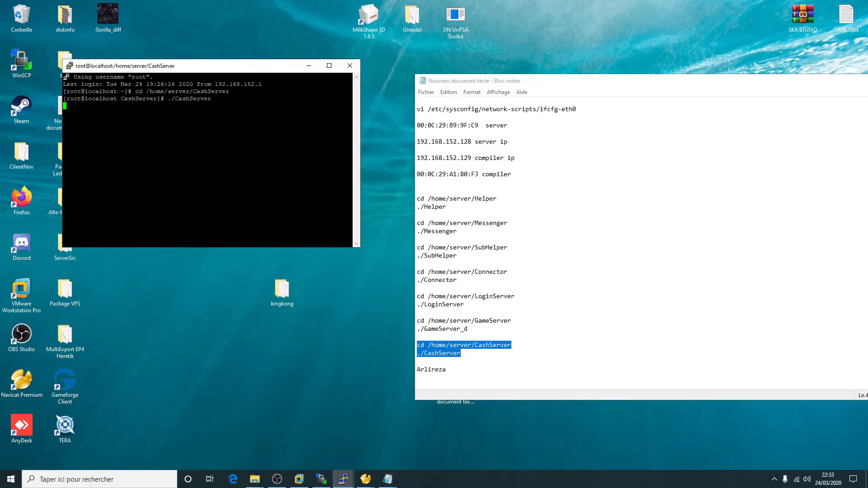
pyautogui.click(307, 66)
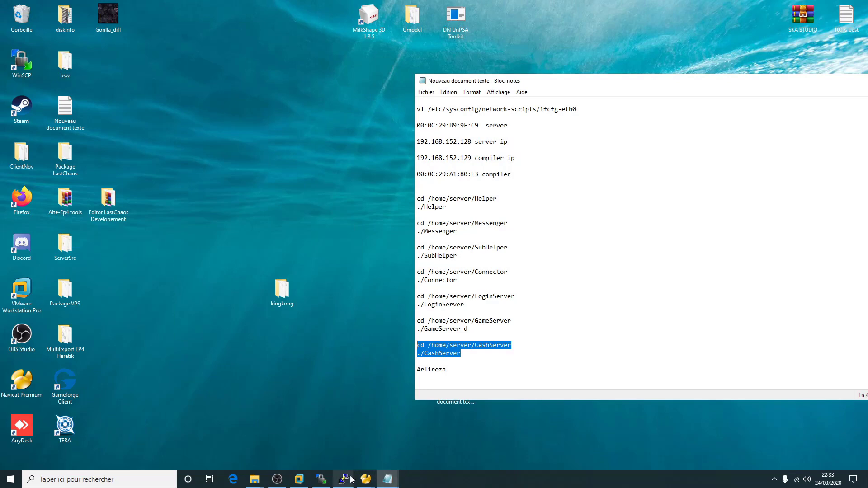
# Check the startup output in the Messenger and GameServer terminal sessions and minimise both.
pyautogui.moveTo(344, 480)
pyautogui.click(601, 432)
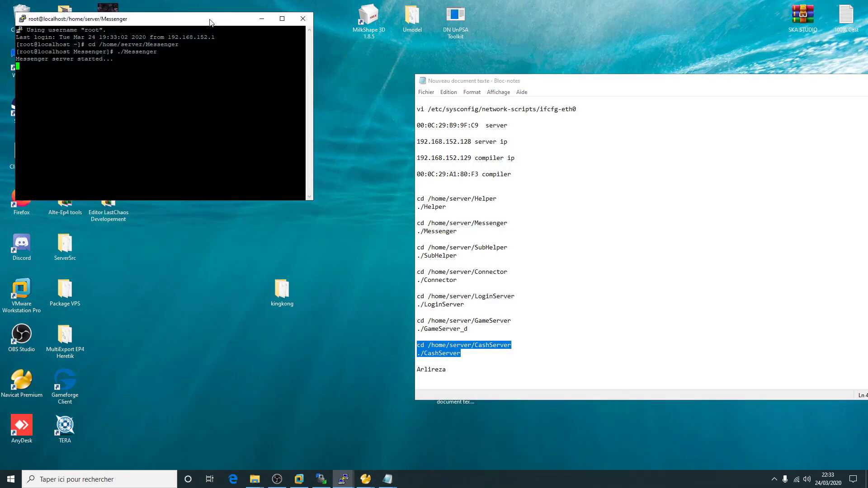
pyautogui.click(262, 19)
pyautogui.moveTo(344, 479)
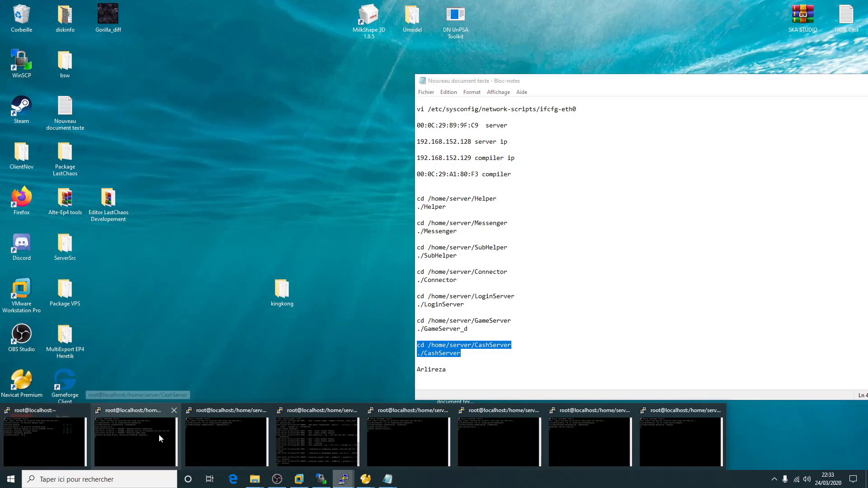
pyautogui.click(232, 433)
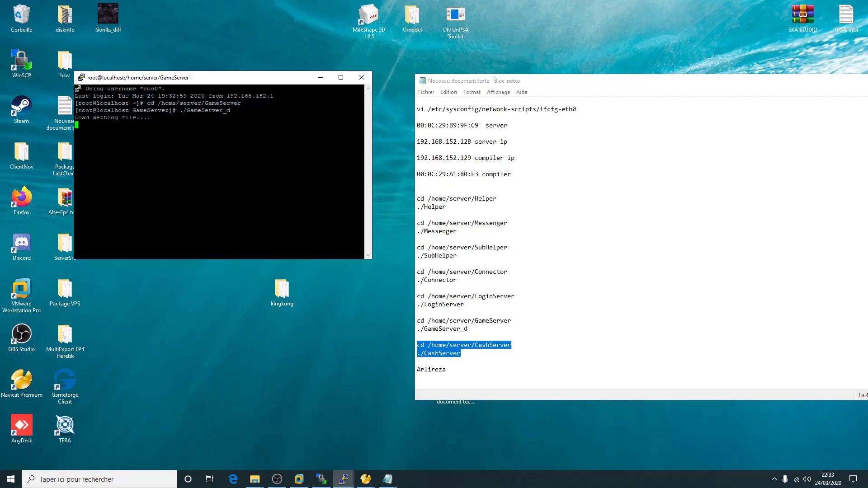
pyautogui.click(321, 77)
# Launch the game client with the Multi command file in the ClientNov folder, close the folder and minimise the notes.
pyautogui.doubleClick(21, 154)
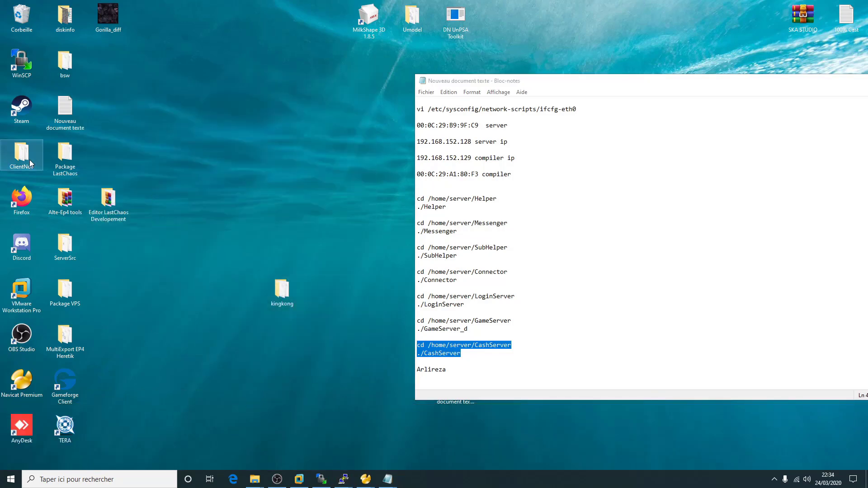
pyautogui.doubleClick(317, 289)
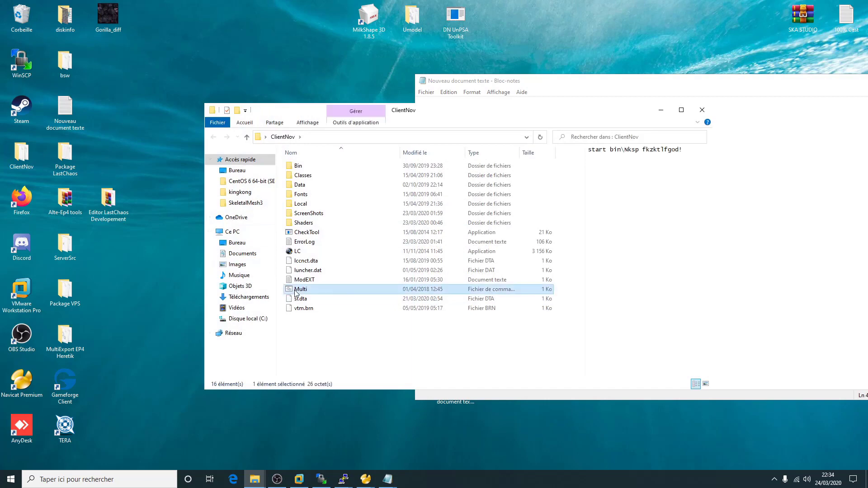
pyautogui.click(703, 110)
pyautogui.moveTo(798, 84); pyautogui.dragTo(495, 84)
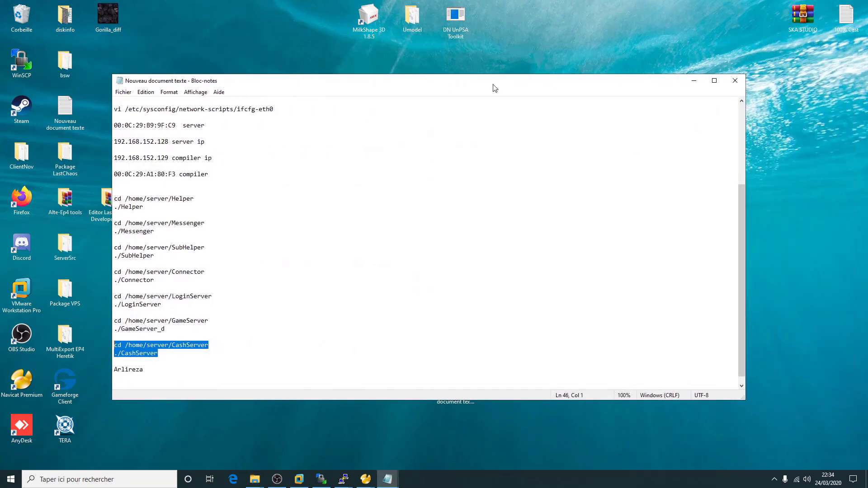
pyautogui.click(690, 84)
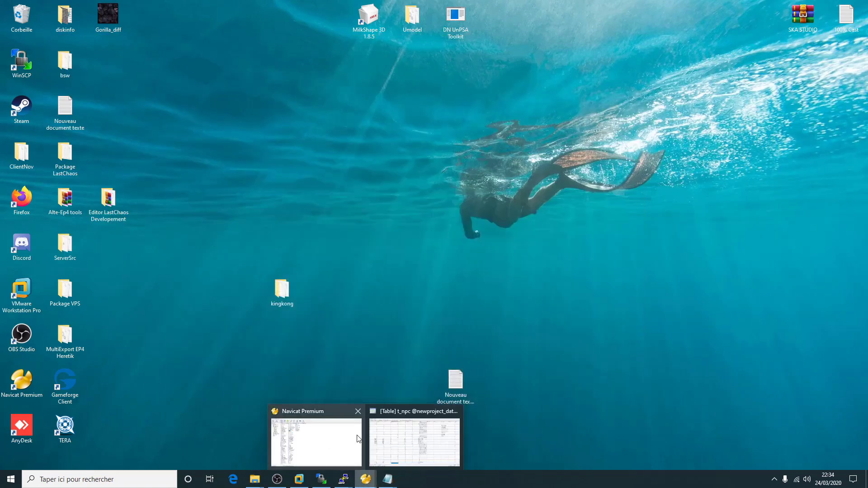
# Switch to Navicat, open the t_zonedata table sorted ascending by a_zone_index to review the zones, and minimise its windows.
pyautogui.click(344, 447)
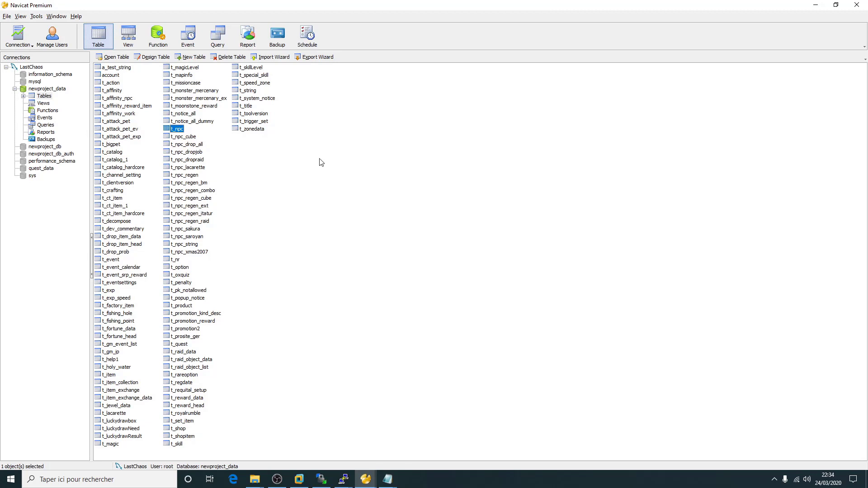
pyautogui.doubleClick(250, 130)
pyautogui.click(339, 42)
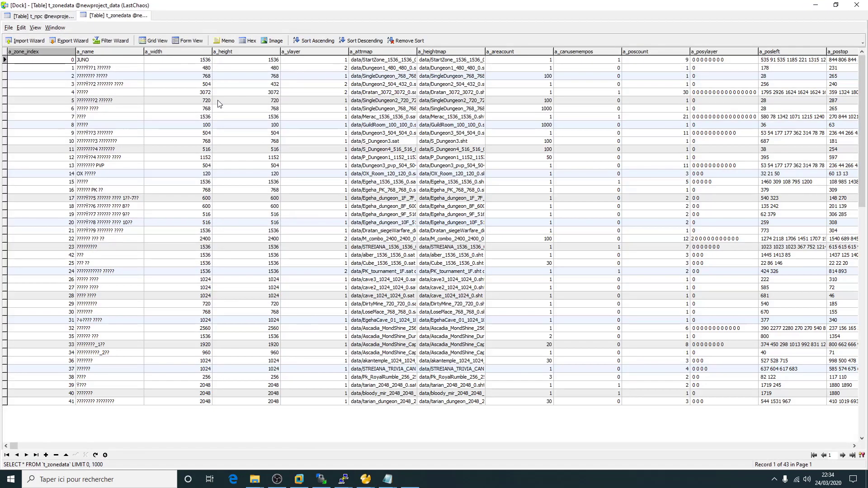
pyautogui.click(36, 52)
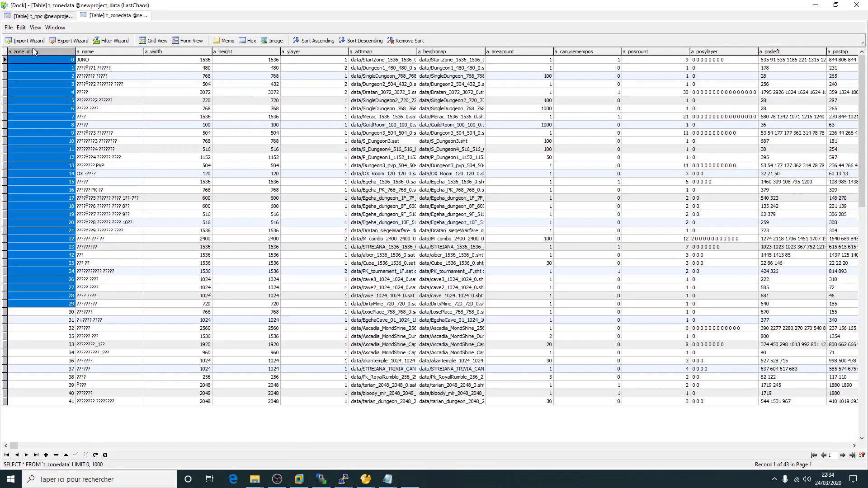
pyautogui.rightClick(42, 140)
pyautogui.moveTo(99, 208)
pyautogui.click(162, 218)
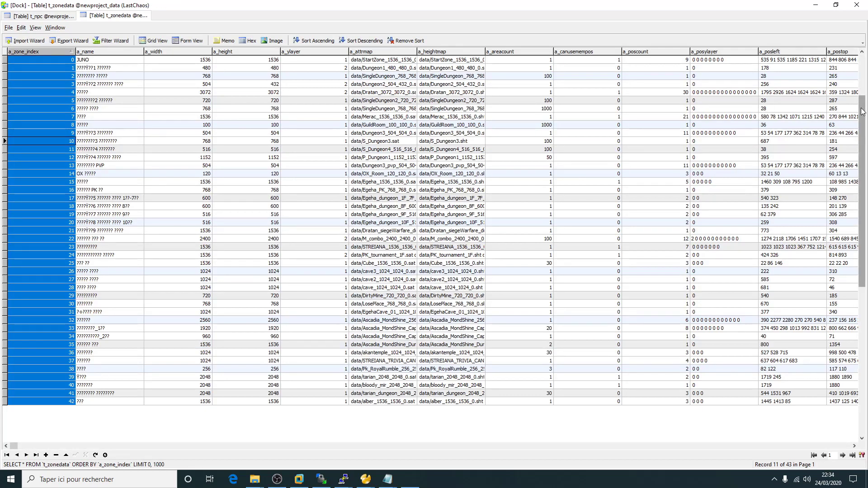
pyautogui.doubleClick(97, 190)
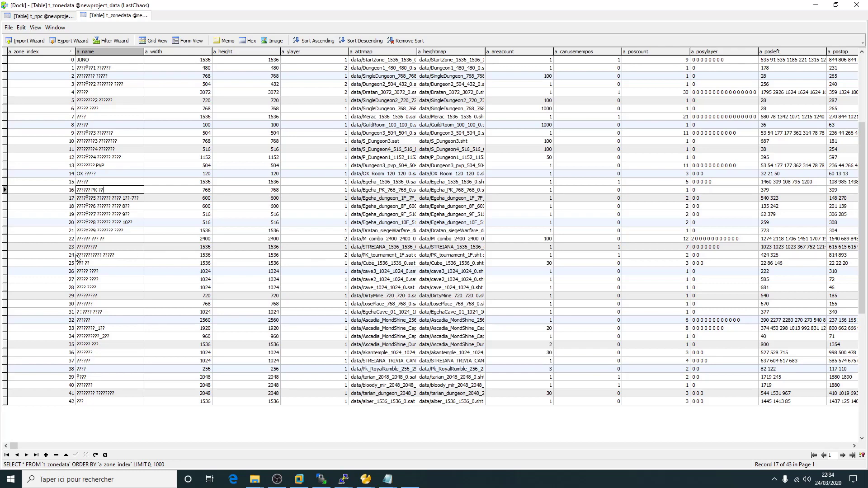
pyautogui.click(813, 8)
pyautogui.click(813, 4)
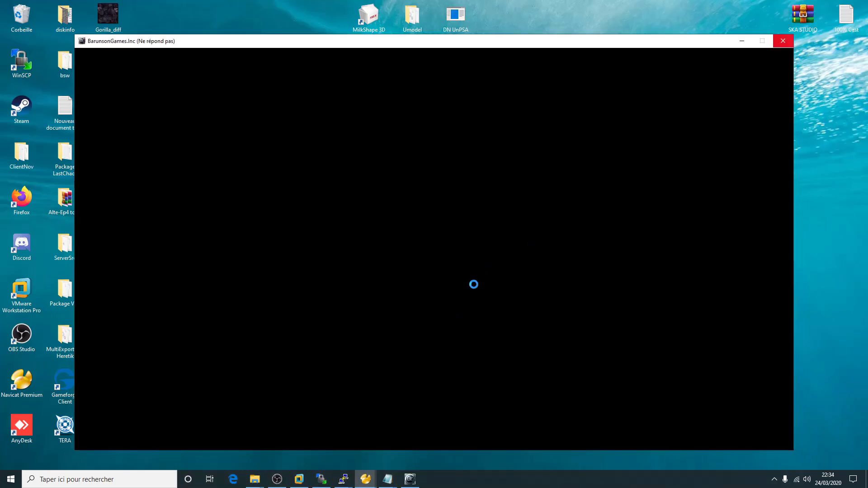
# Check the current output of the LoginServer and GameServer terminal sessions and minimise them again.
pyautogui.moveTo(343, 479)
pyautogui.click(308, 429)
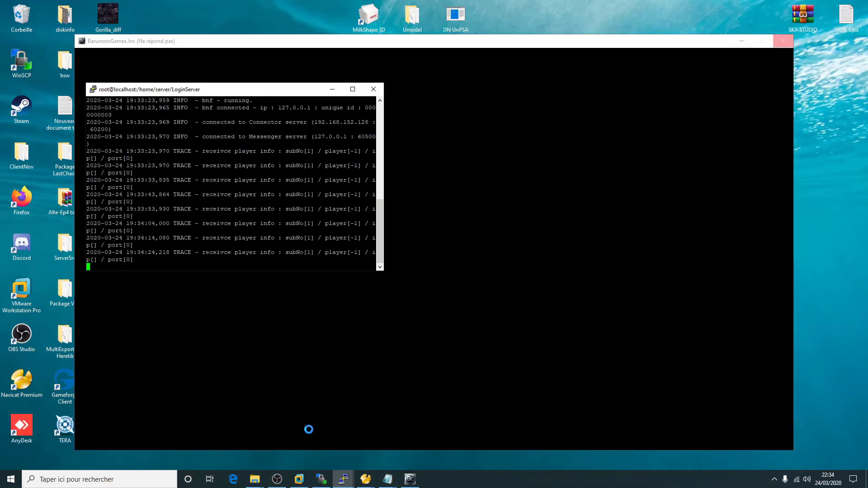
pyautogui.click(332, 89)
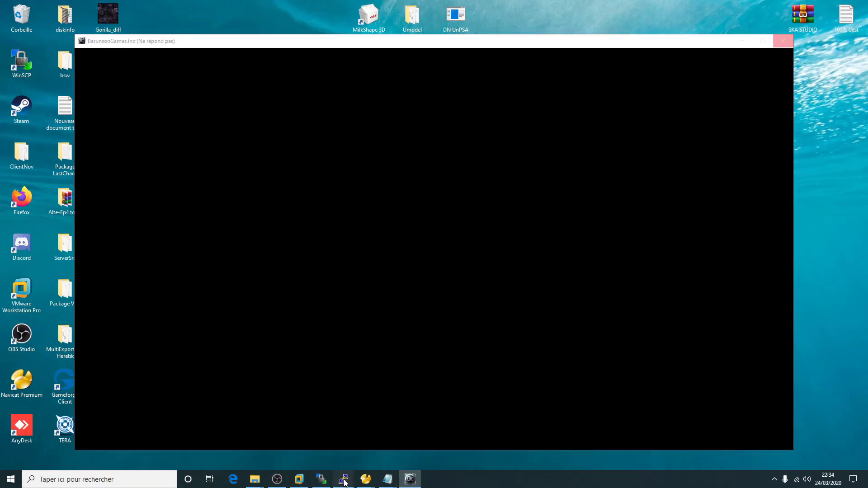
pyautogui.moveTo(344, 483)
pyautogui.click(240, 436)
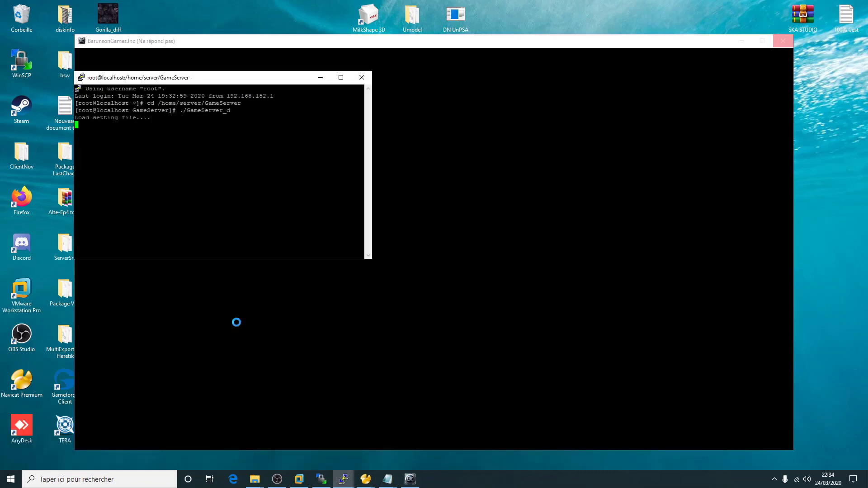
pyautogui.click(321, 78)
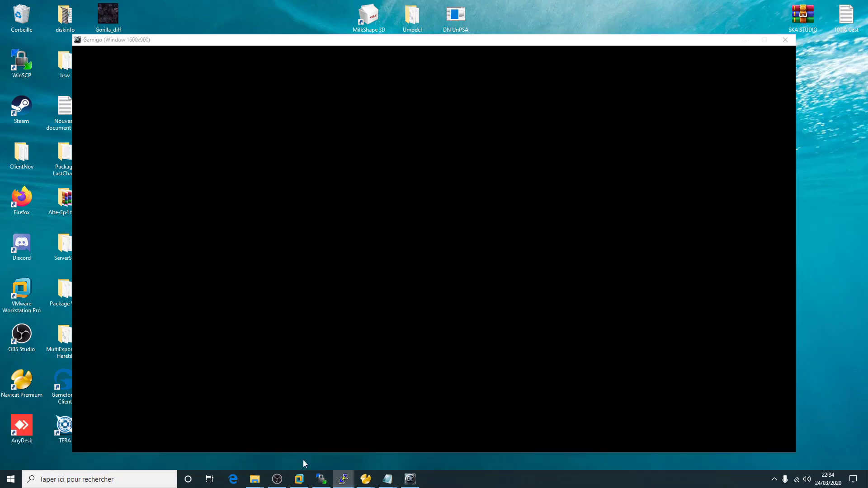
# Switch to WinSCP, open the /home/server/LogFiles folder and refresh its file listing to check the server logs.
pyautogui.click(321, 479)
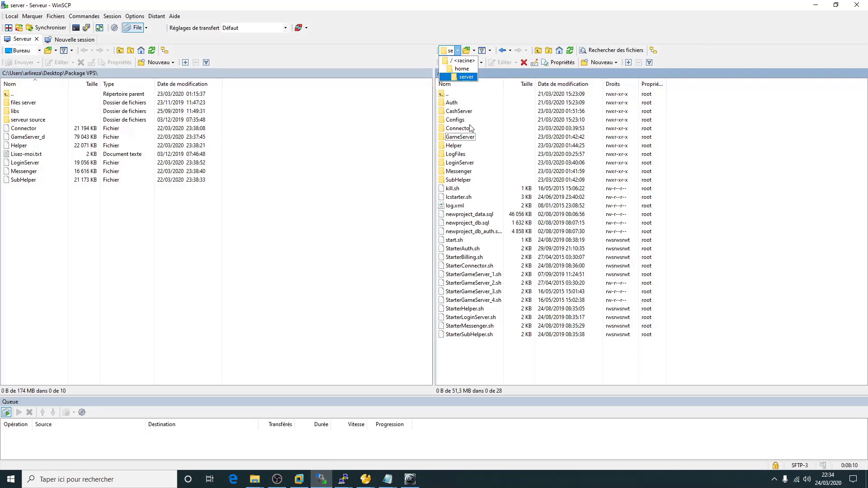
pyautogui.doubleClick(457, 154)
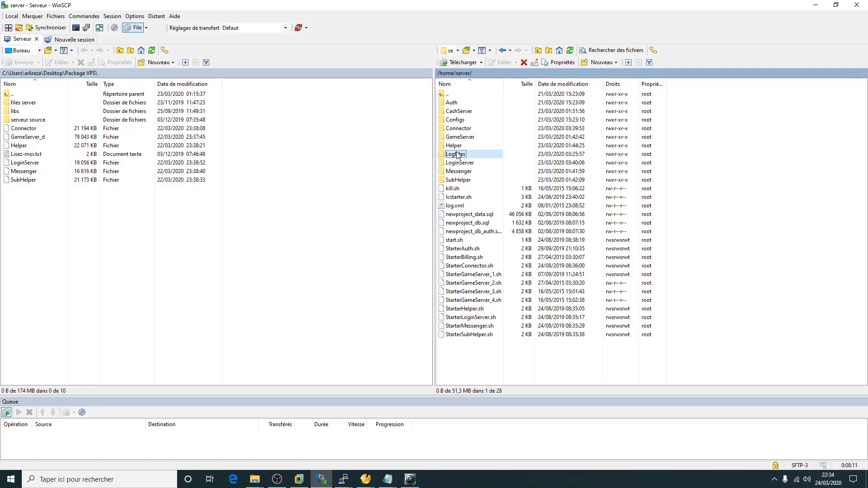
pyautogui.click(570, 50)
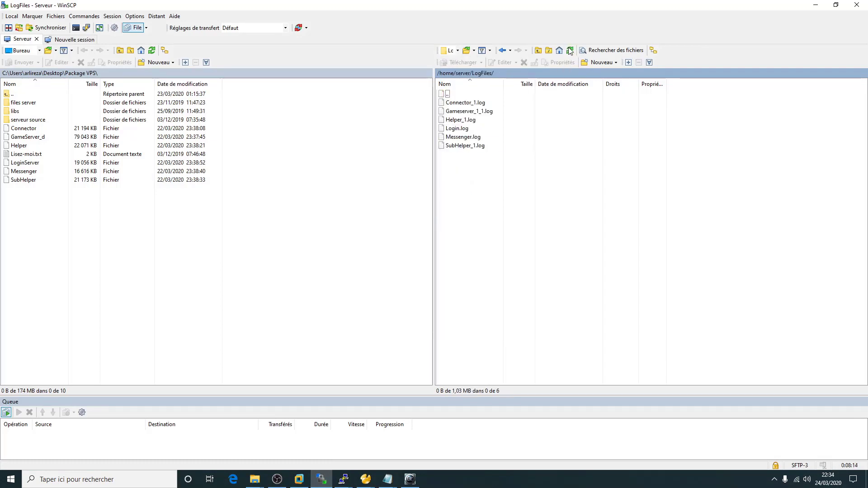
pyautogui.click(570, 50)
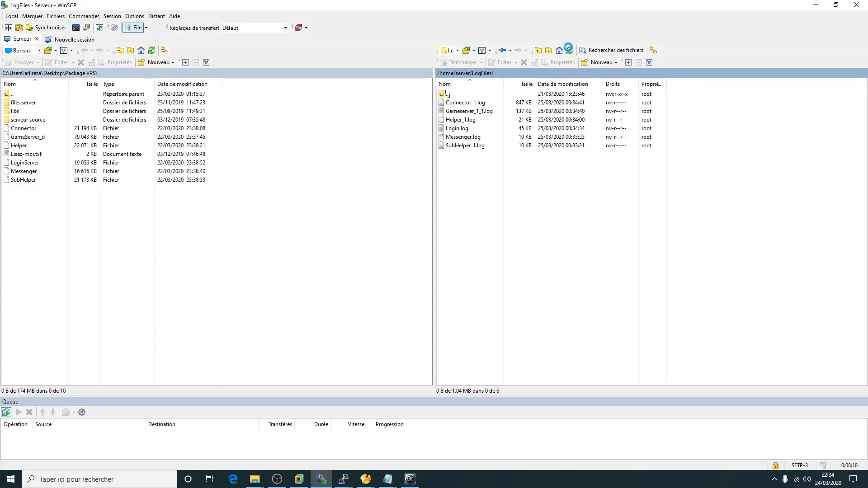
# Minimise WinSCP, glance over the terminal sessions and the OBS recording window while the client loads, and minimise OBS.
pyautogui.click(816, 5)
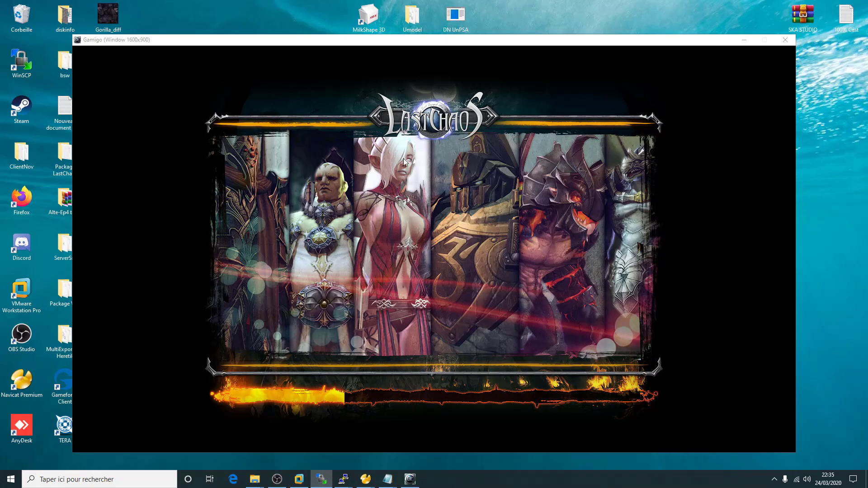
pyautogui.moveTo(343, 480)
pyautogui.click(244, 442)
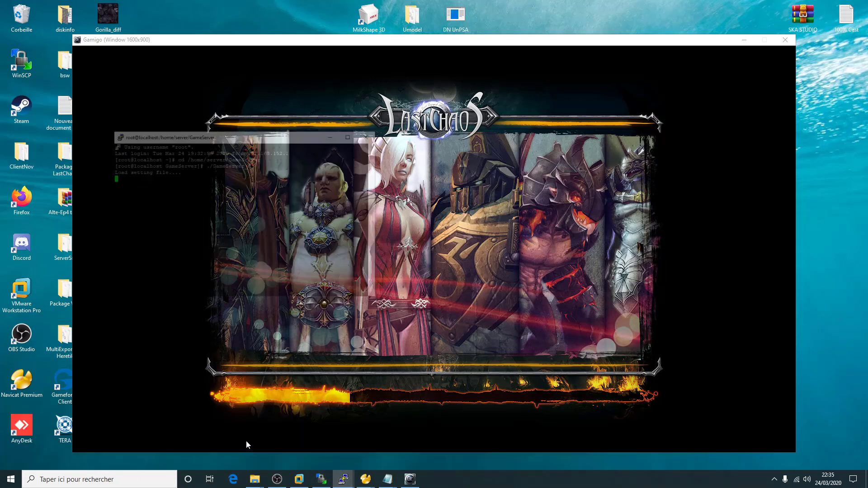
pyautogui.click(343, 479)
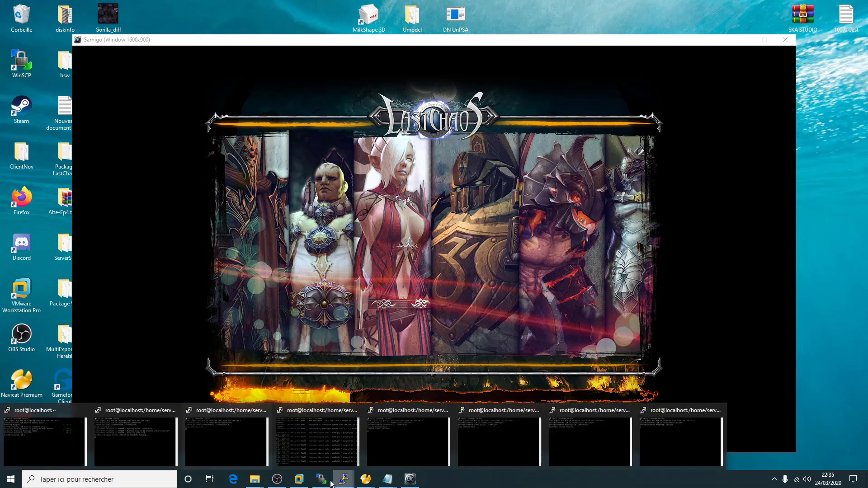
pyautogui.click(277, 481)
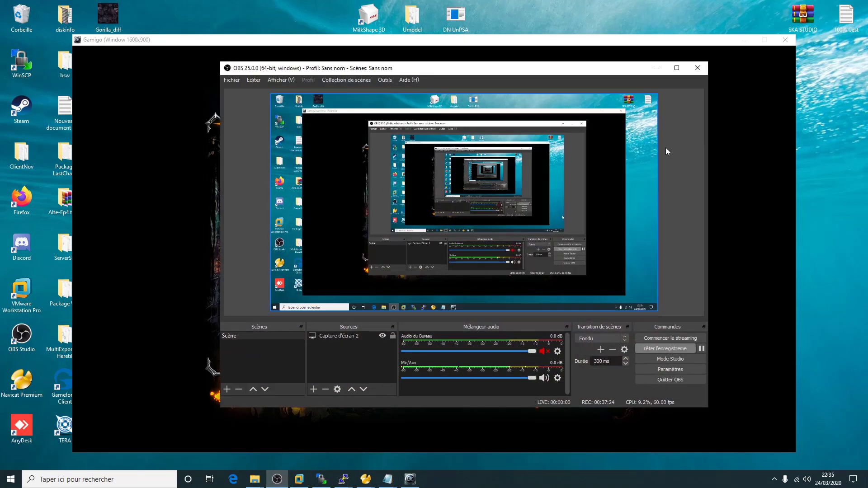
pyautogui.click(655, 68)
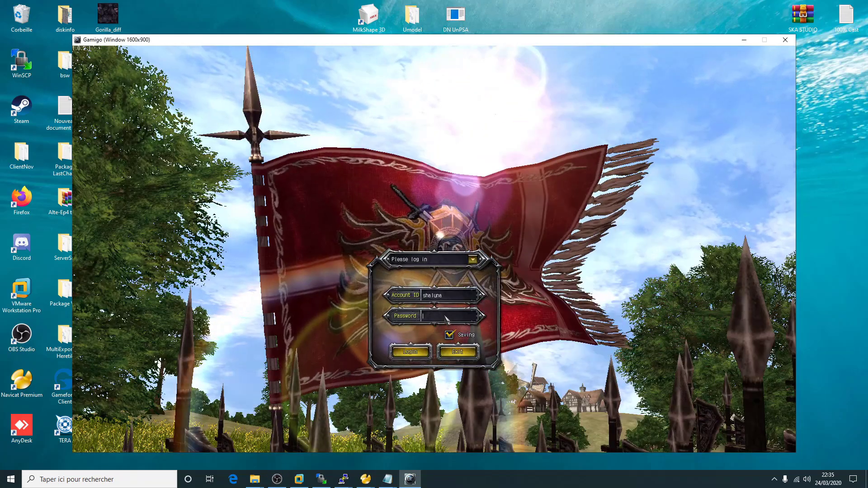
# Log in to the game with the account password, connect to the Initus-1 server and enter with the Sorcerer character.
pyautogui.press('Return')
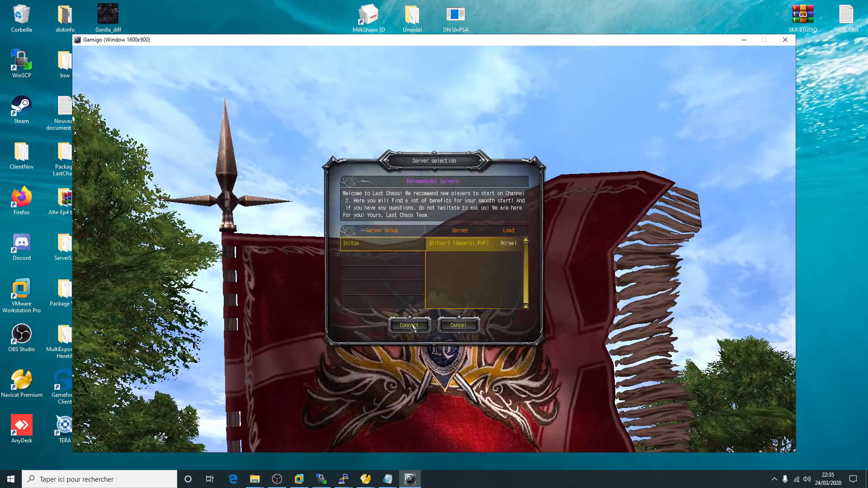
pyautogui.click(412, 327)
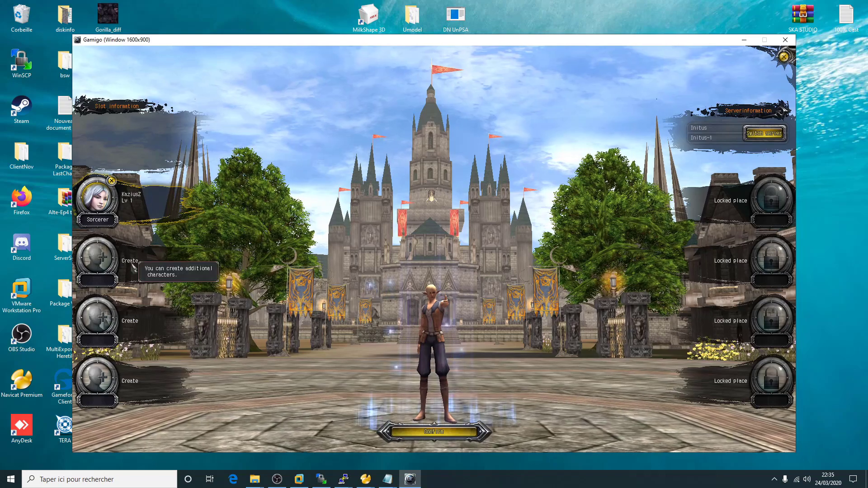
pyautogui.click(434, 431)
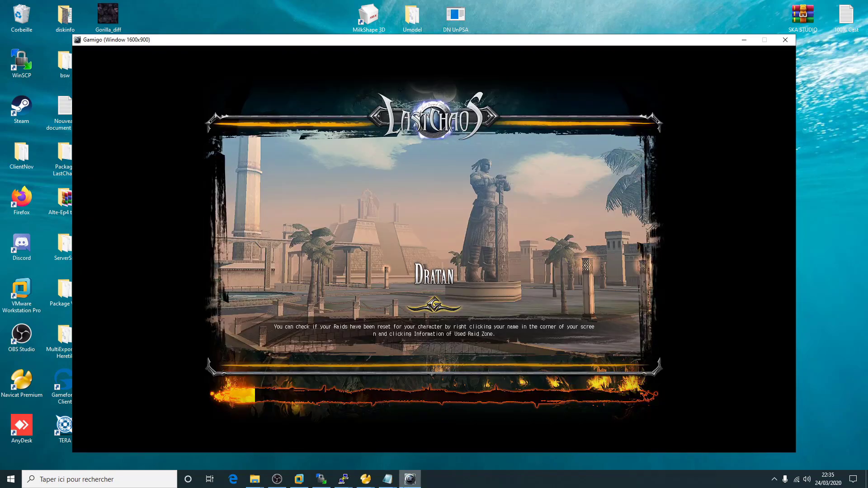
# Switch to Navicat, open the t_characters table of newproject_db to check the character's record, and minimise its windows.
pyautogui.moveTo(365, 478)
pyautogui.click(305, 446)
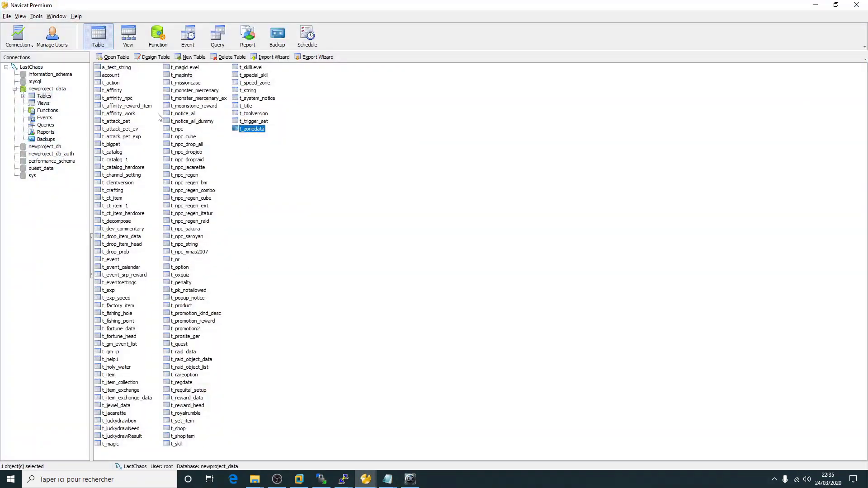
pyautogui.click(44, 147)
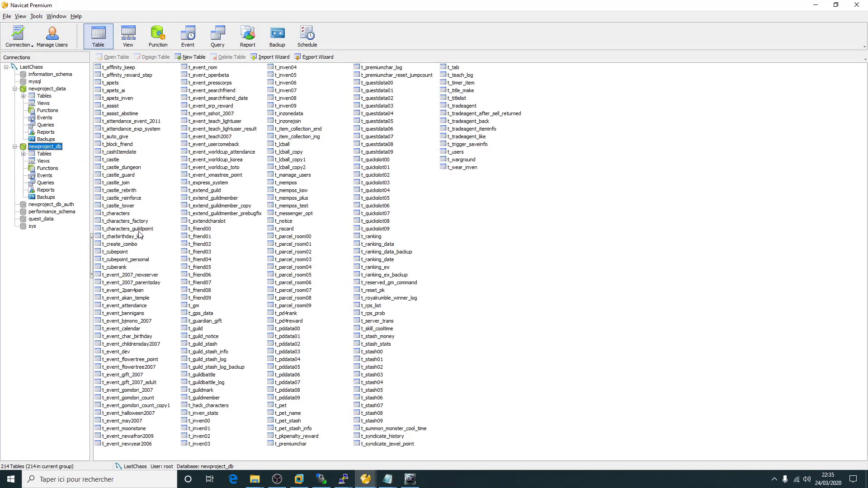
pyautogui.doubleClick(127, 213)
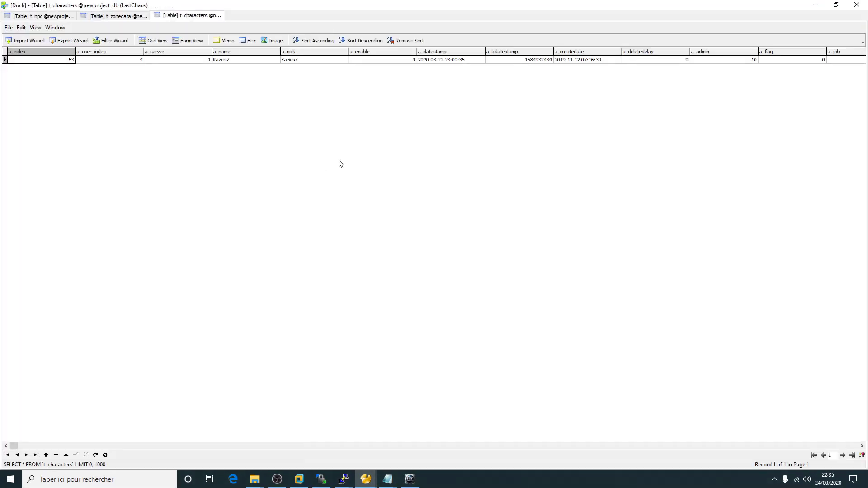
pyautogui.click(815, 5)
pyautogui.click(816, 5)
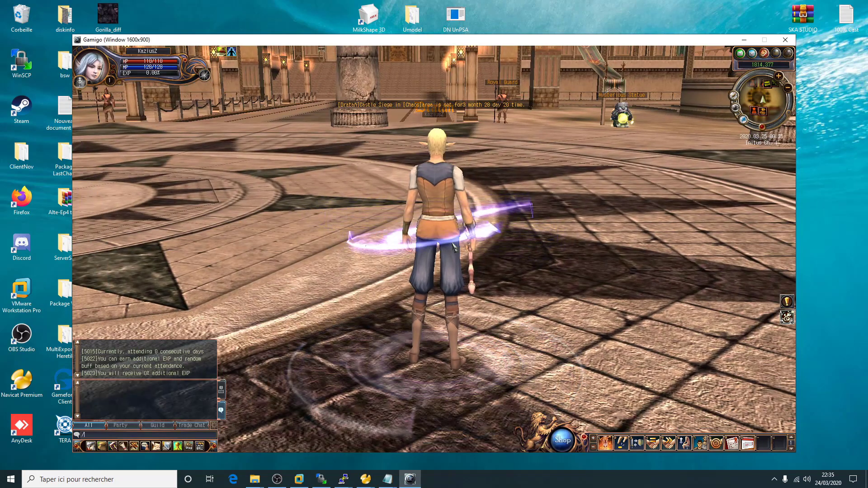
# Teleport the character to zone 24 with the chat command /go_zone 24.
pyautogui.write('/go_zone 24')
pyautogui.press('Return')
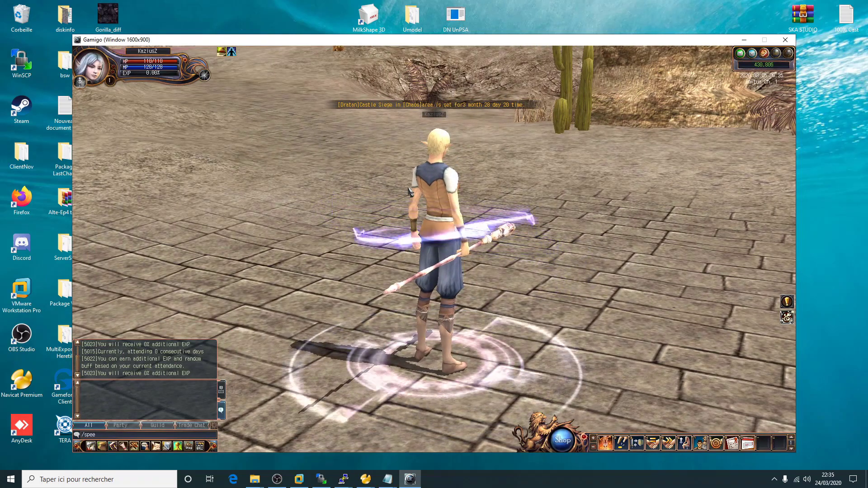
pyautogui.scroll(-5, 410, 192)
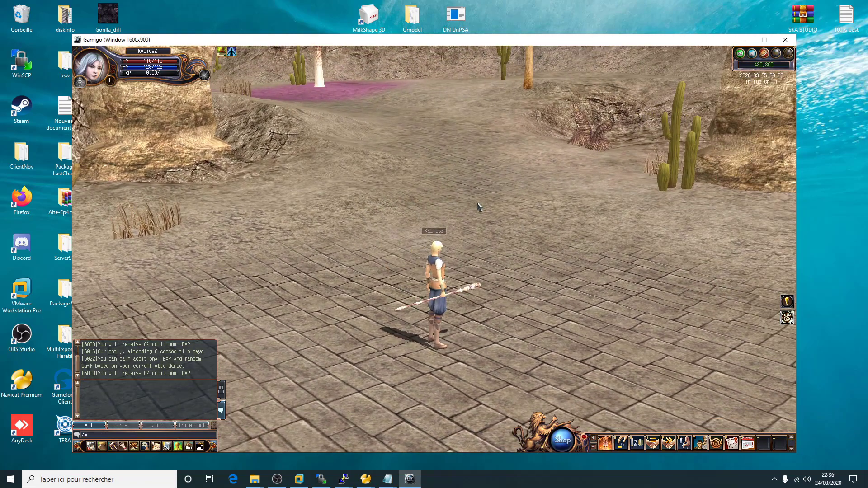
# Run the /levelup chat command repeatedly on the character, starting with 25 and ending at level 16.
pyautogui.write('25')
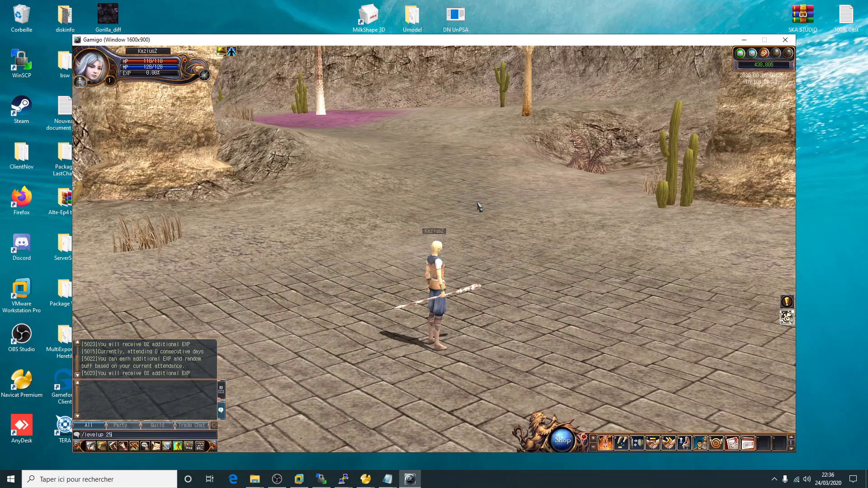
pyautogui.press('Return')
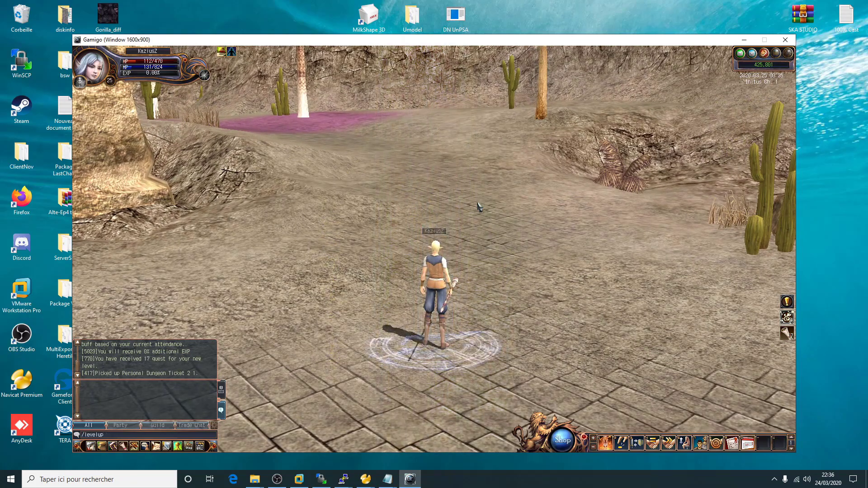
pyautogui.press('Return')
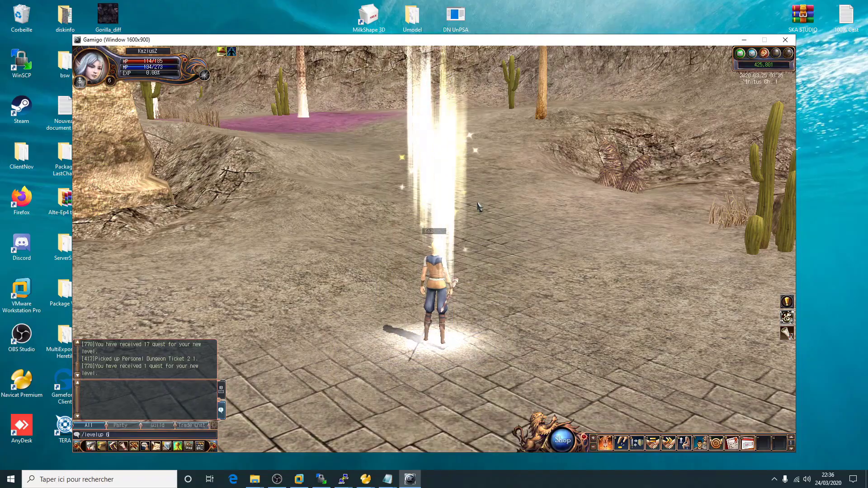
pyautogui.press('Return')
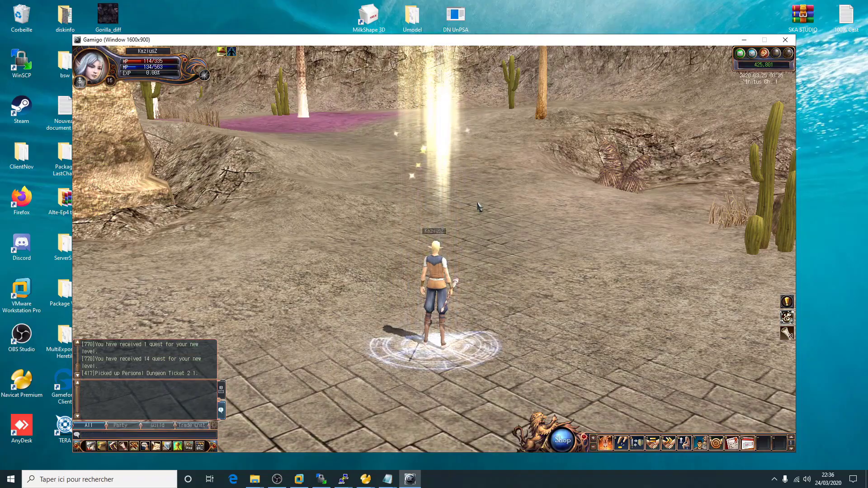
# Run the character across the desert and through the stone gate into the walled arena.
pyautogui.press('w')
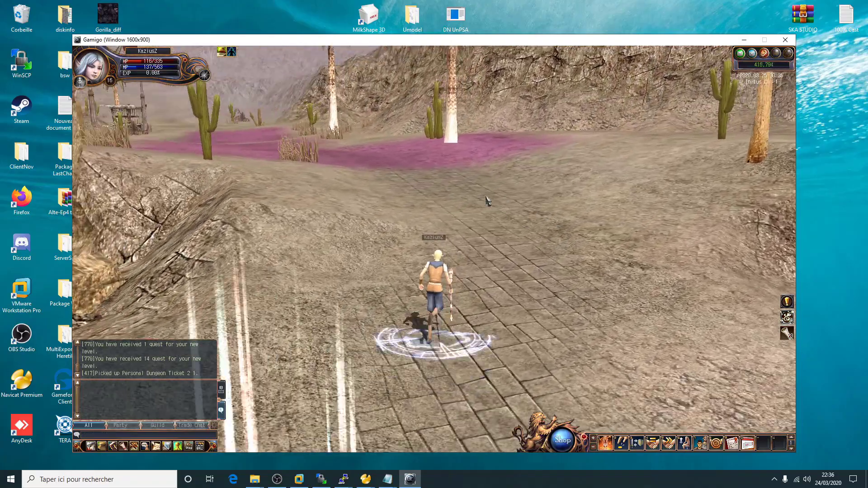
pyautogui.press('w')
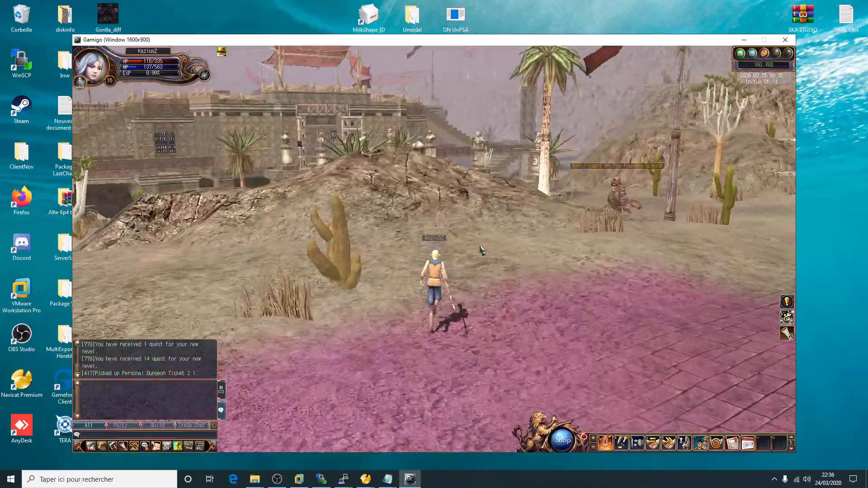
pyautogui.press('w')
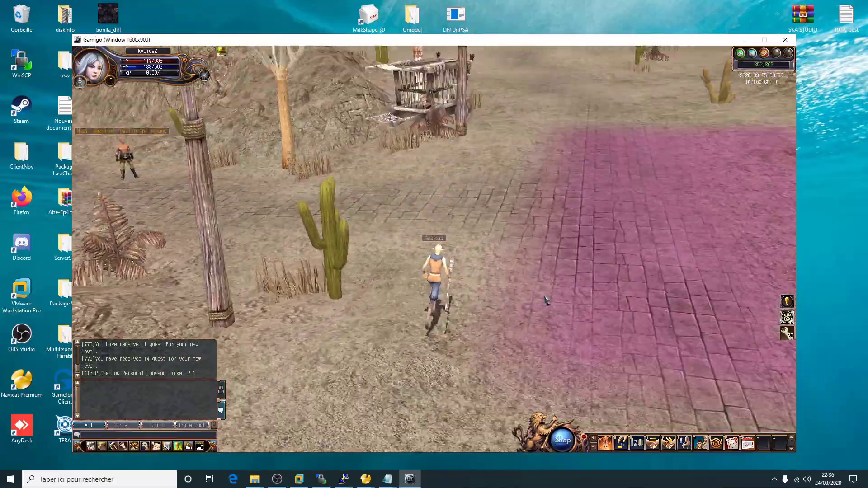
pyautogui.press('w')
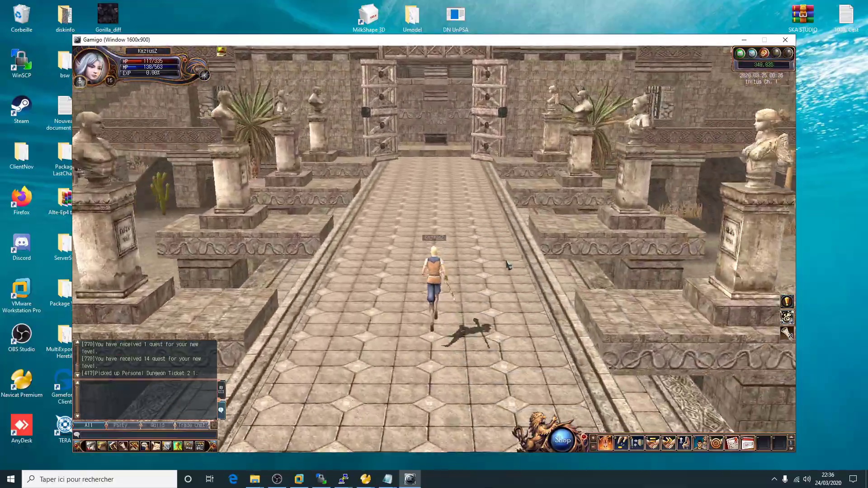
pyautogui.press('w')
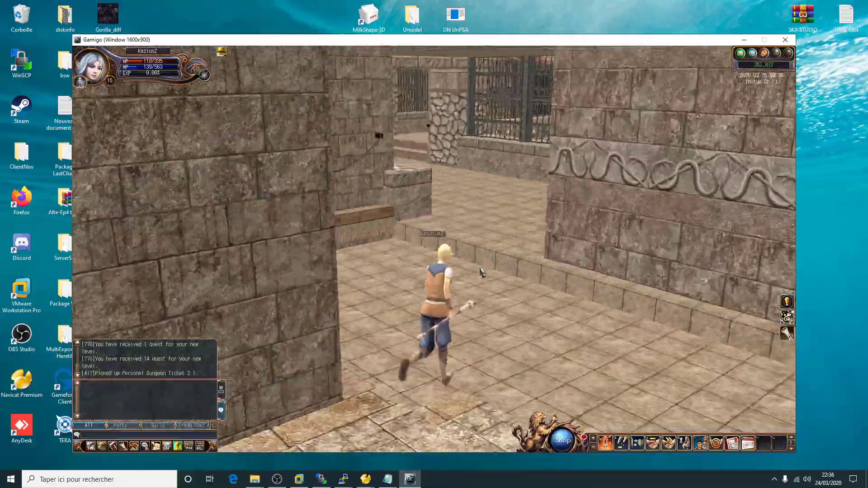
pyautogui.press('w')
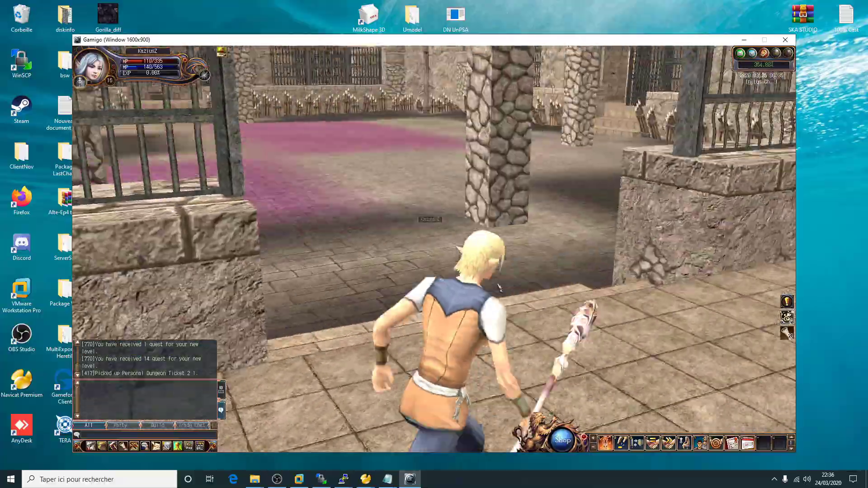
# Activate PK mode and attack King Kong in the arena, attacking it again after its defeat to test its animations.
pyautogui.write('/')
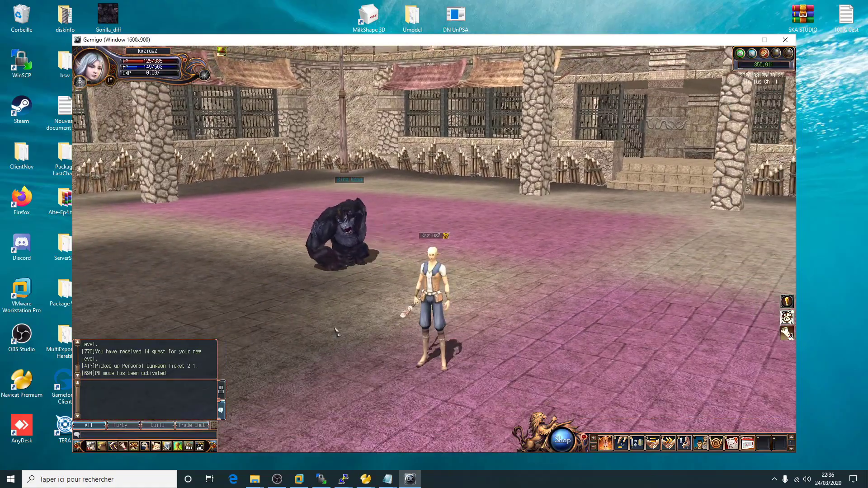
pyautogui.moveTo(336, 331); pyautogui.dragTo(353, 361, button='right')
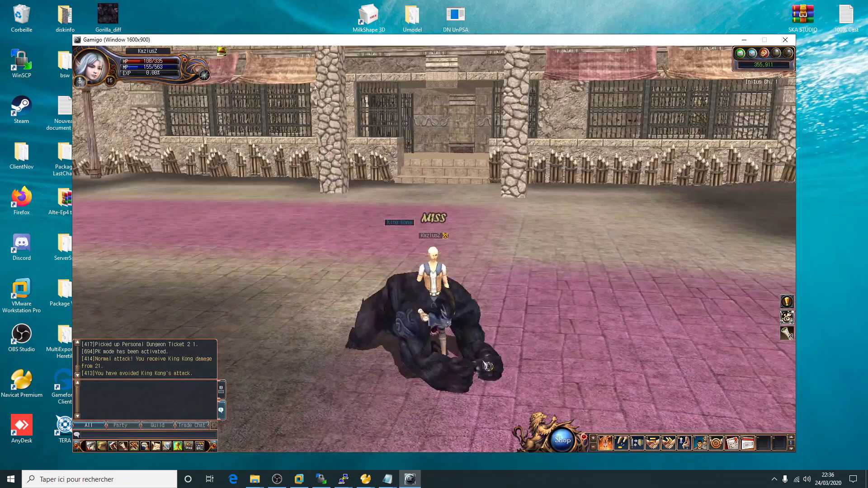
pyautogui.click(397, 300)
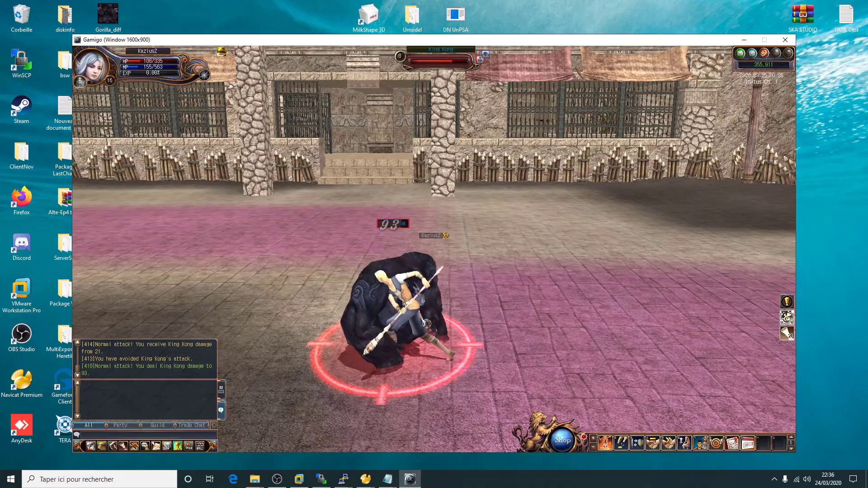
pyautogui.moveTo(460, 331); pyautogui.dragTo(588, 312, button='right')
pyautogui.click(559, 307)
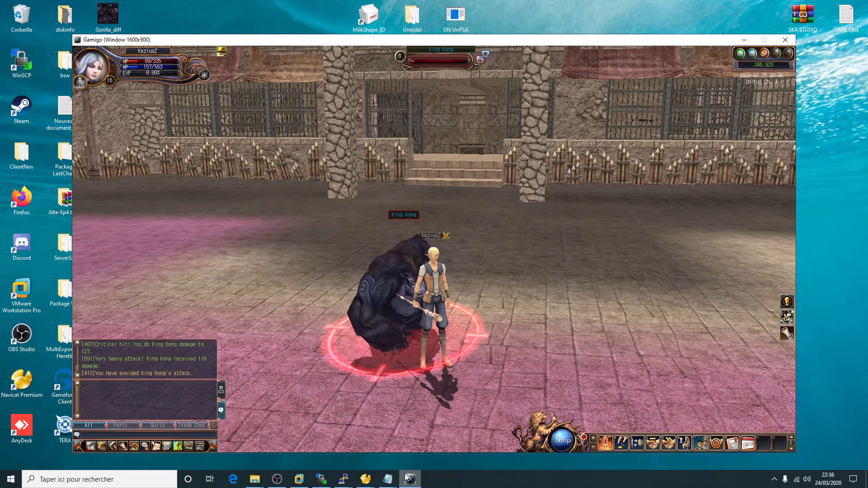
pyautogui.click(452, 270)
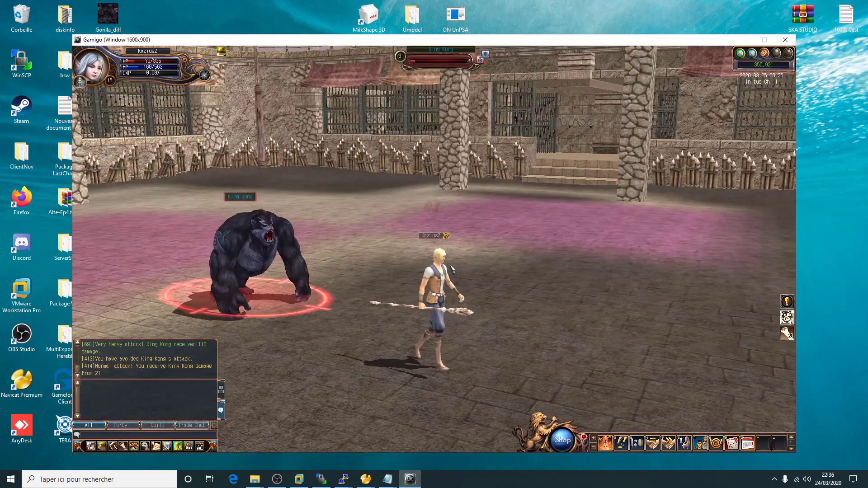
pyautogui.click(384, 299)
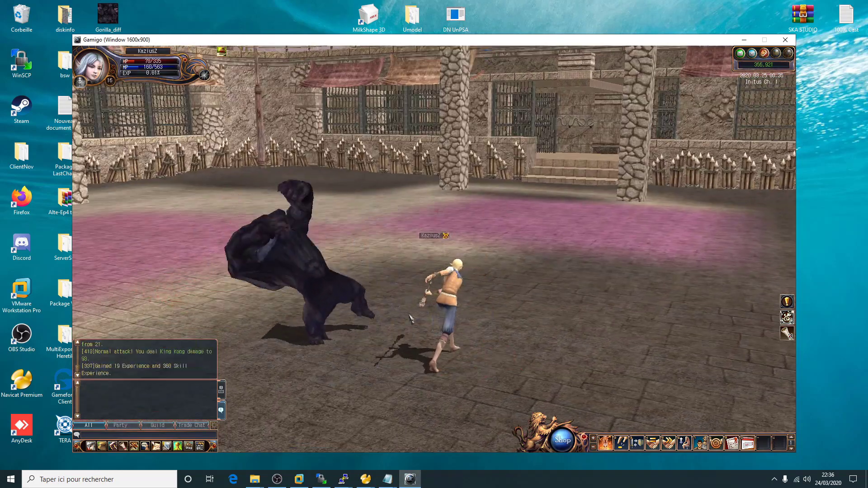
pyautogui.moveTo(531, 307); pyautogui.dragTo(466, 316, button='right')
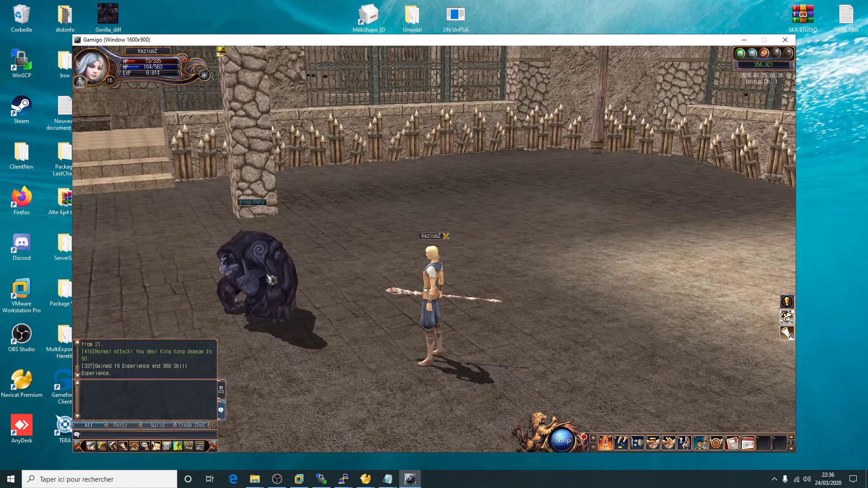
pyautogui.click(341, 300)
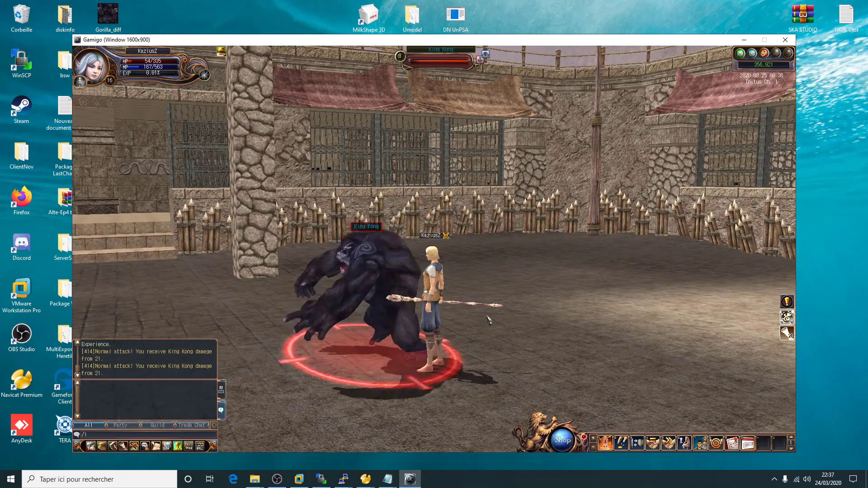
# Restore the character's health and mana during the King Kong fight with the chat command /hpmp 100 100.
pyautogui.write('levemup')
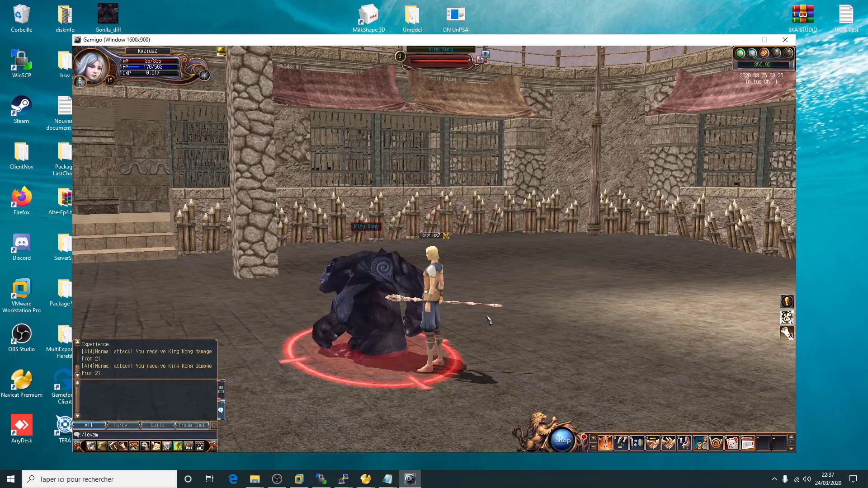
pyautogui.press('BackSpace')
pyautogui.press('BackSpace')
pyautogui.write('hpm')
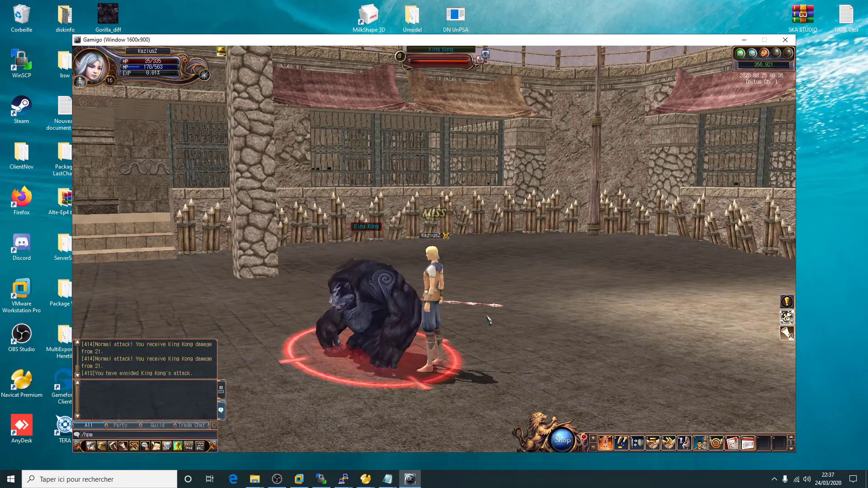
pyautogui.press('Return')
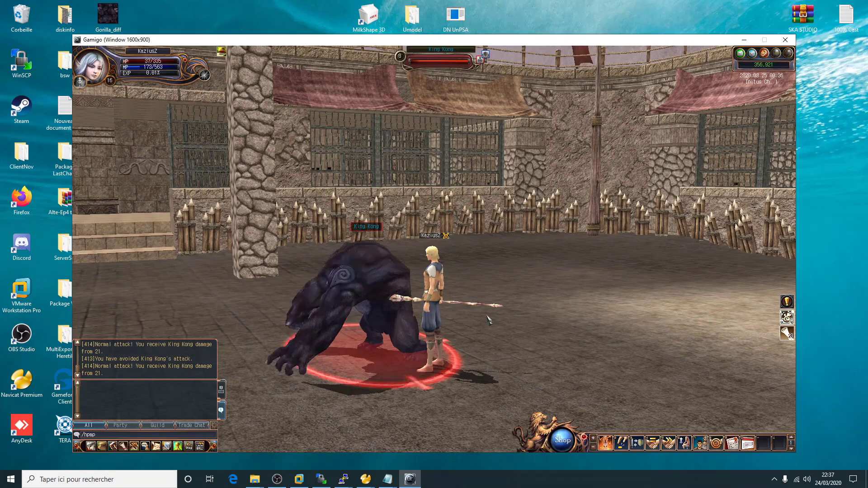
pyautogui.write('/hpmp 100 100')
pyautogui.press('Return')
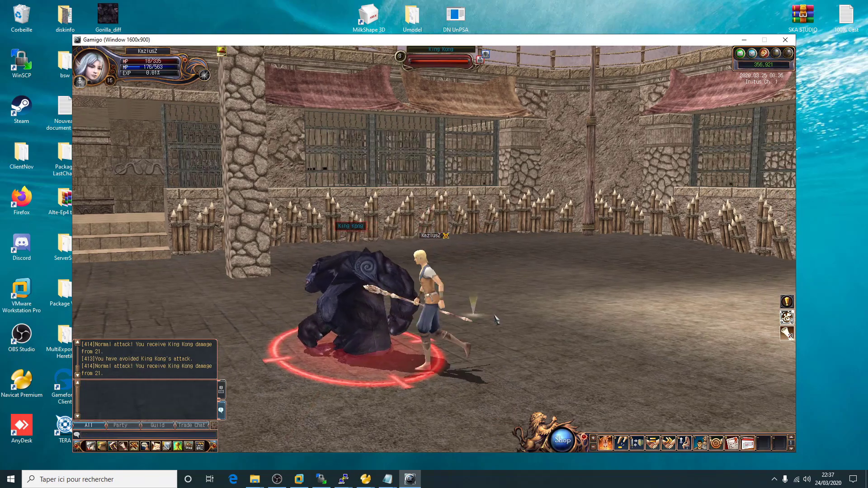
# Run the chat command /levelup 1 on the character and close the game.
pyautogui.write('/levelup 1')
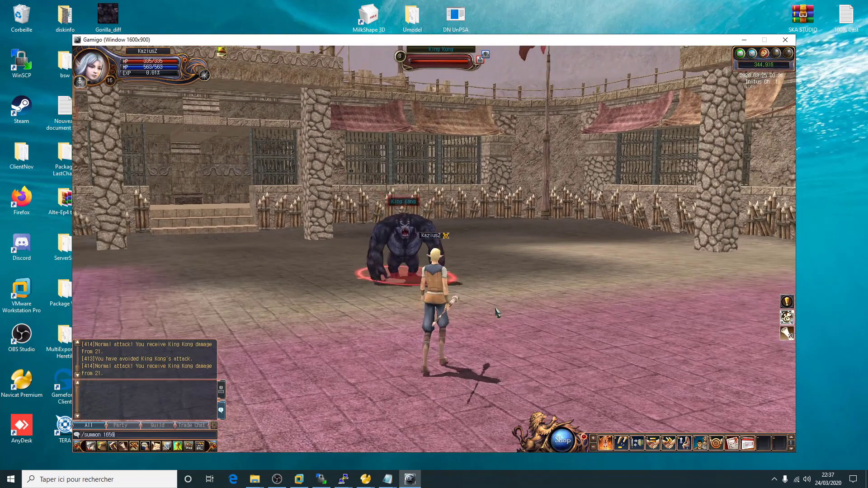
pyautogui.press('Return')
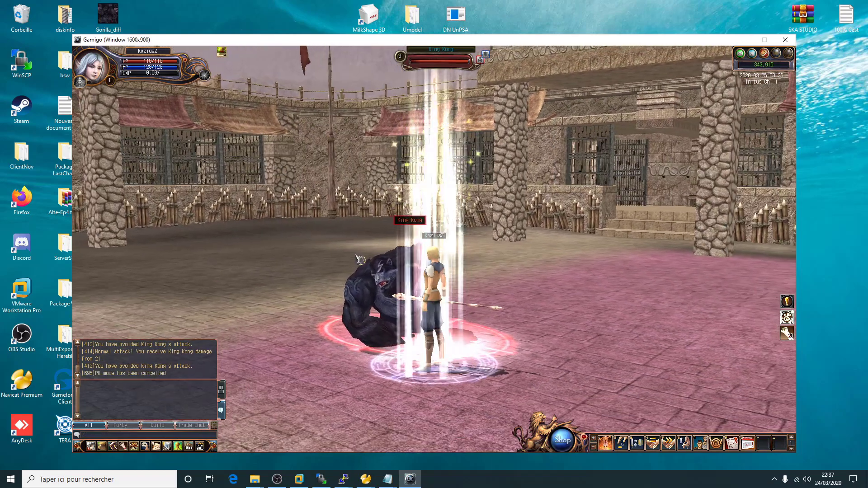
pyautogui.moveTo(360, 259); pyautogui.dragTo(588, 159, button='right')
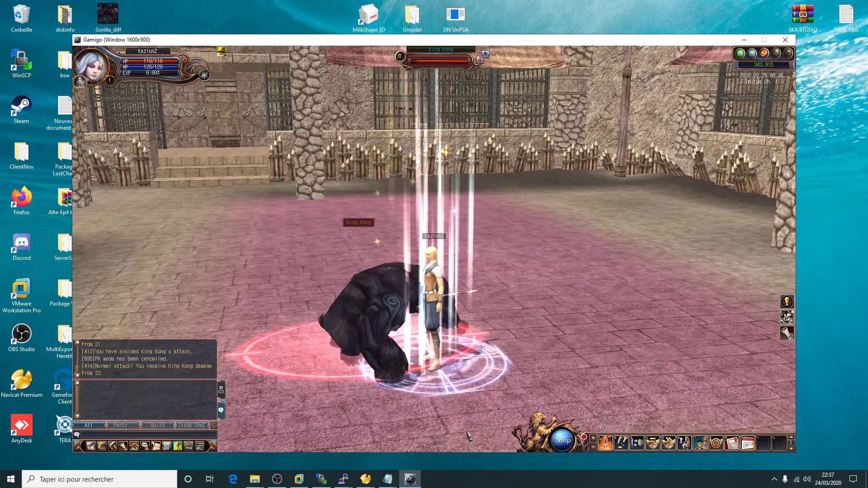
pyautogui.click(780, 40)
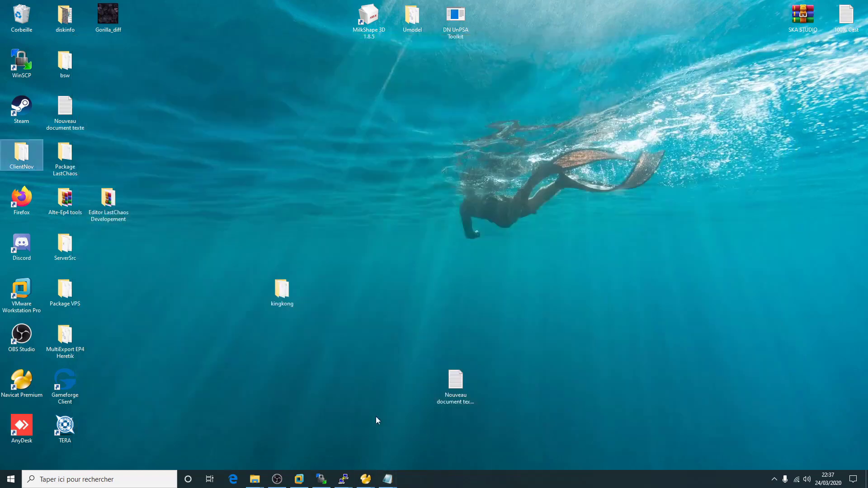
# Start SeriousSkaStudio from the SkaStudio_2010 folder in the Bin directory of ClientNov.
pyautogui.moveTo(248, 484)
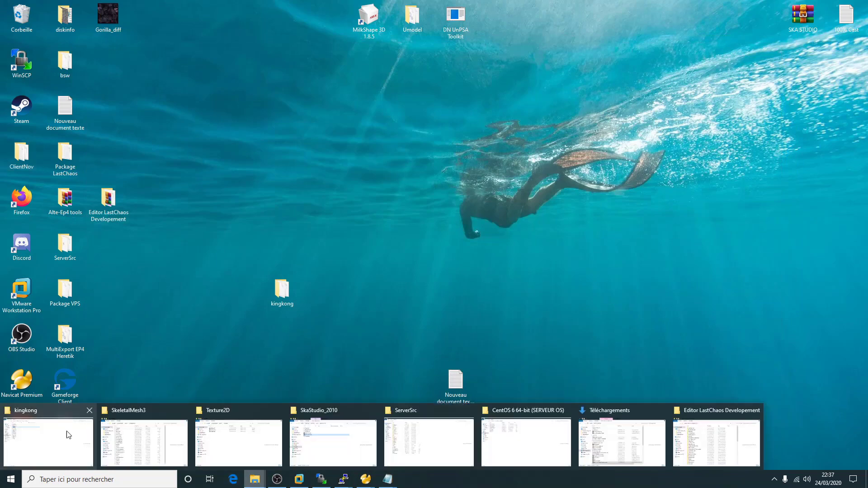
pyautogui.click(55, 433)
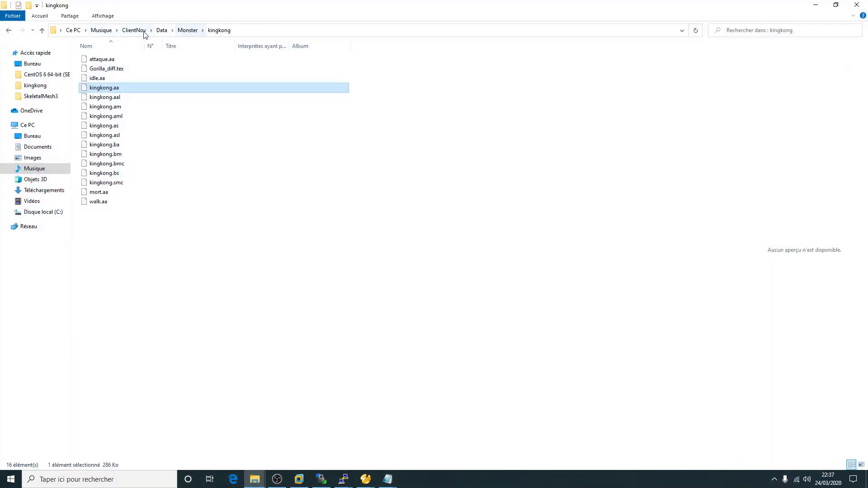
pyautogui.click(145, 32)
pyautogui.doubleClick(107, 61)
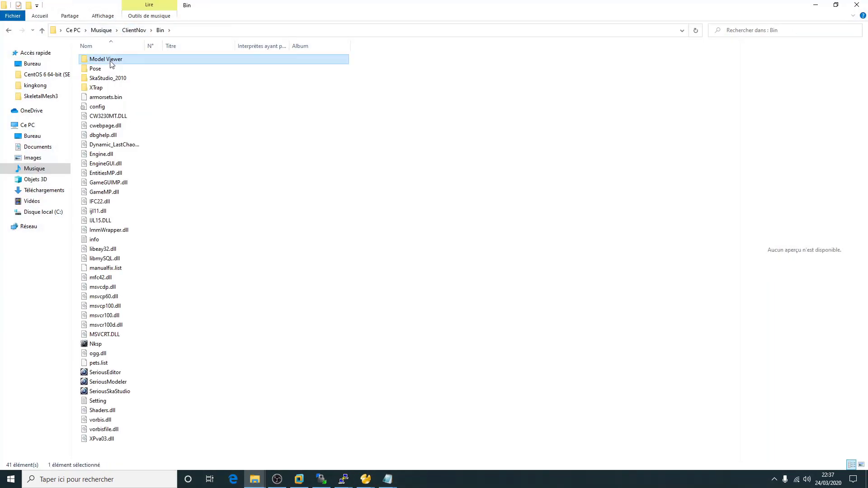
pyautogui.doubleClick(108, 59)
pyautogui.click(160, 30)
pyautogui.doubleClick(107, 78)
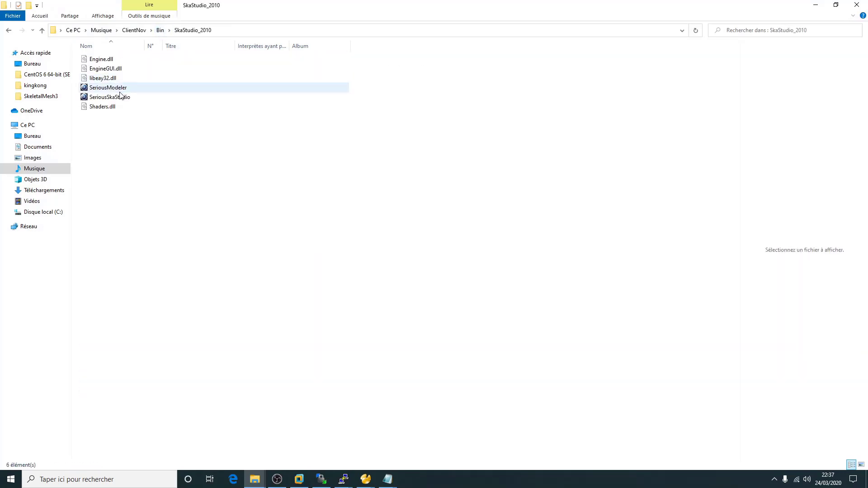
pyautogui.click(109, 98)
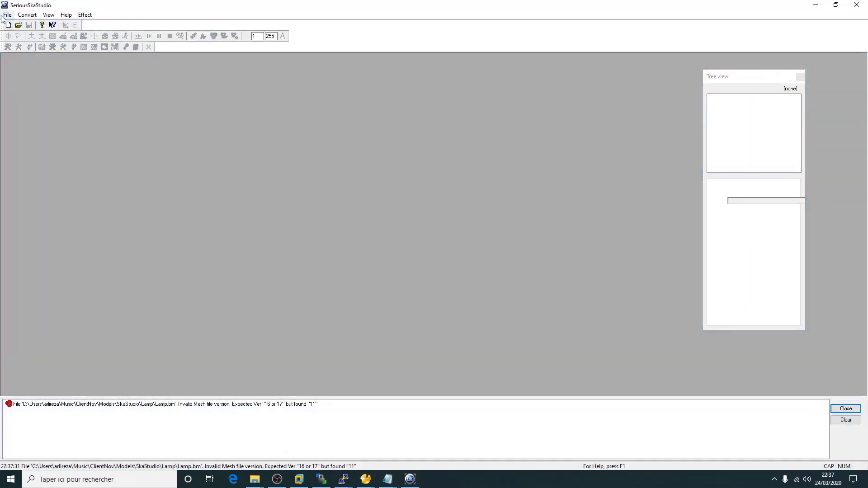
# Open kingkong.smc from the recent files and examine the animations listed for the kingkong model.
pyautogui.click(6, 15)
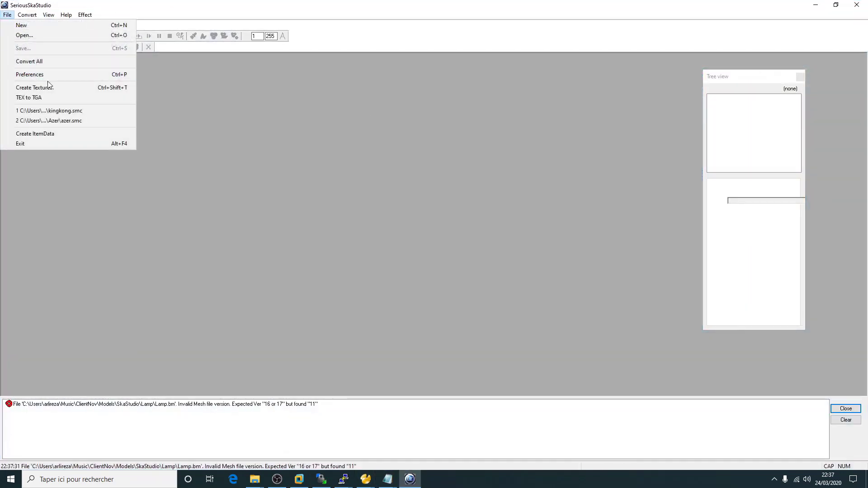
pyautogui.click(45, 110)
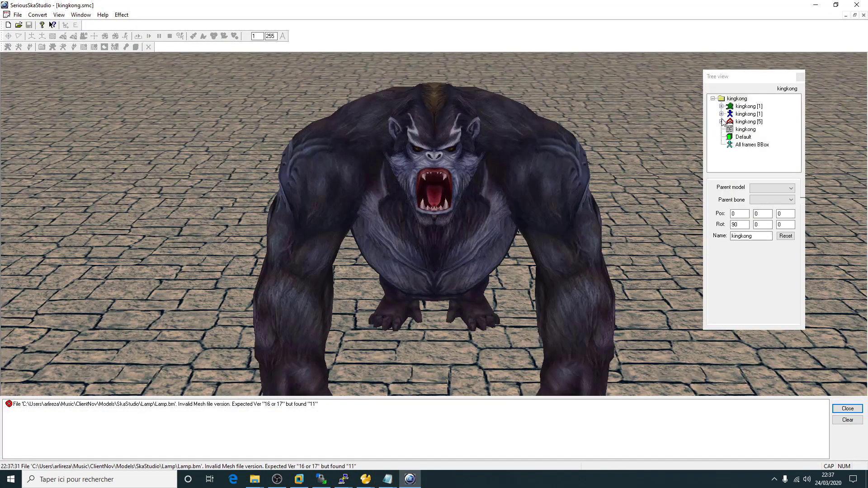
pyautogui.click(722, 122)
pyautogui.click(753, 137)
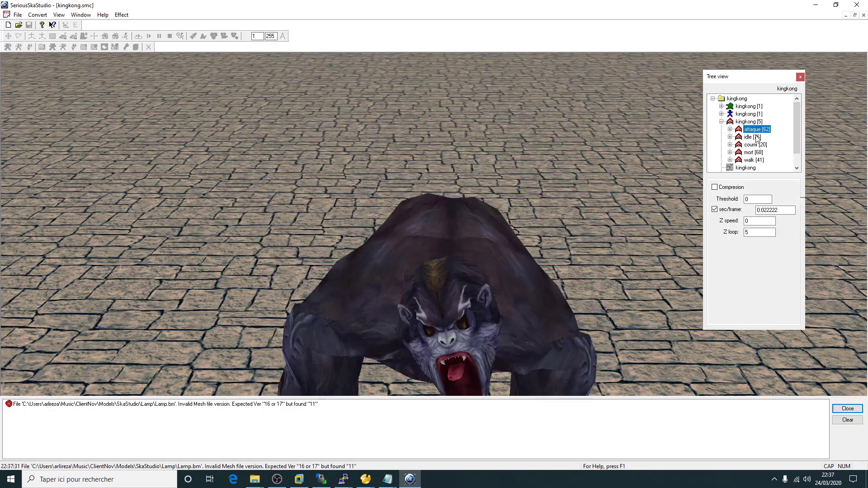
pyautogui.click(714, 209)
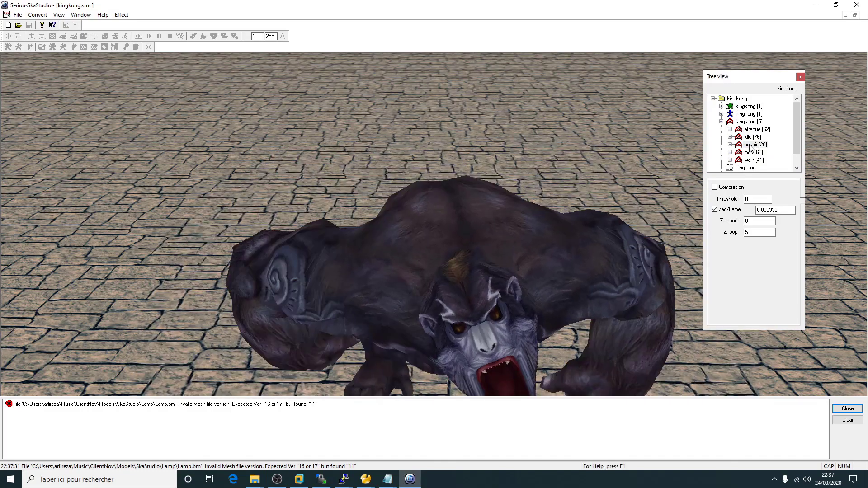
pyautogui.rightClick(754, 146)
pyautogui.press('Escape')
pyautogui.press('Delete')
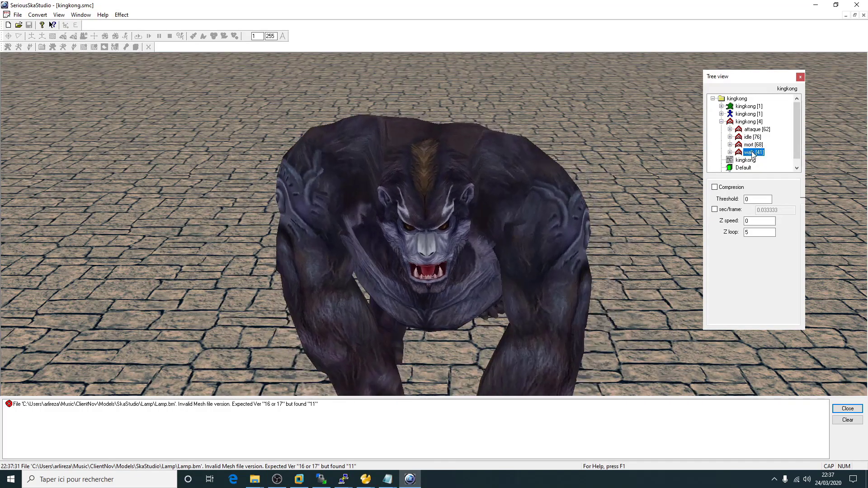
pyautogui.click(18, 15)
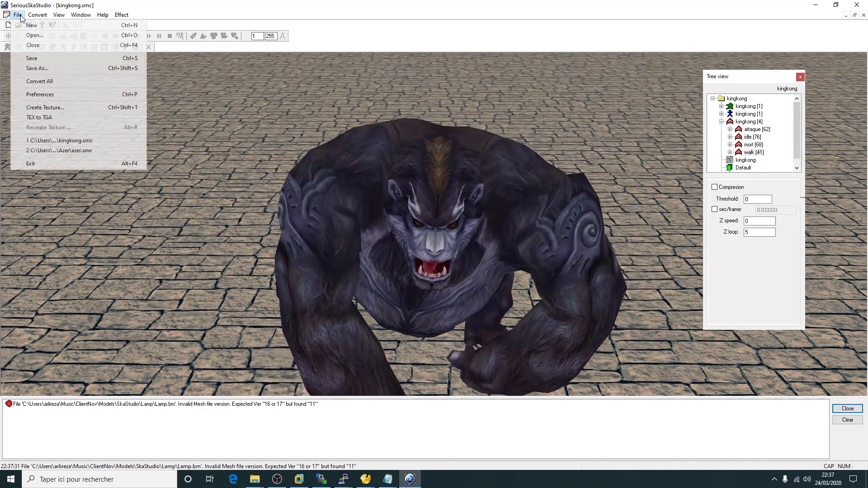
pyautogui.click(33, 45)
pyautogui.click(455, 258)
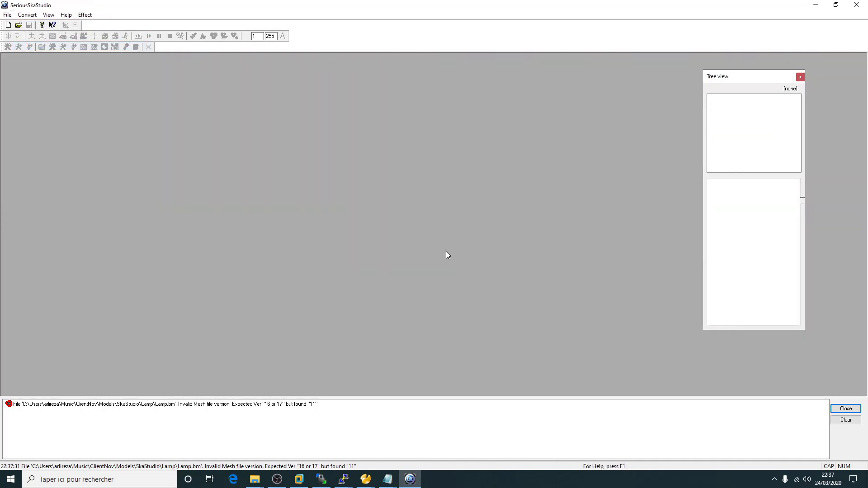
# Reopen kingkong.smc and preview the courrir animation in the model's animation set.
pyautogui.doubleClick(12, 7)
pyautogui.click(17, 18)
pyautogui.click(54, 113)
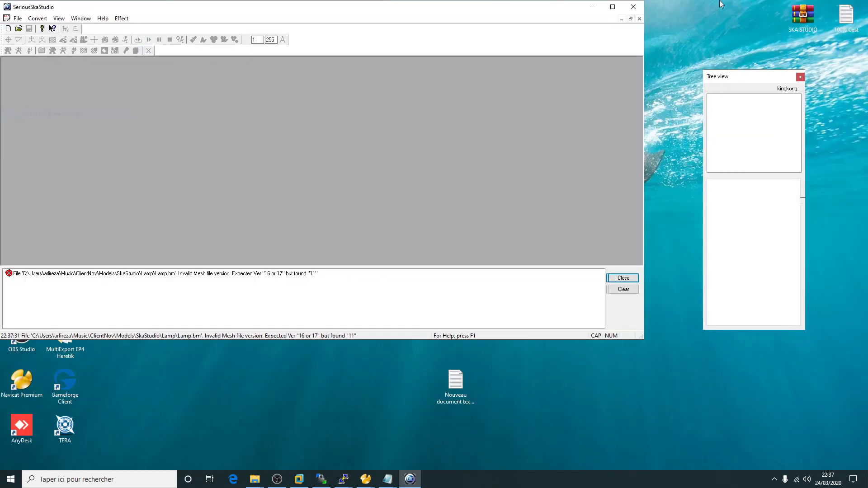
pyautogui.click(612, 7)
pyautogui.click(721, 122)
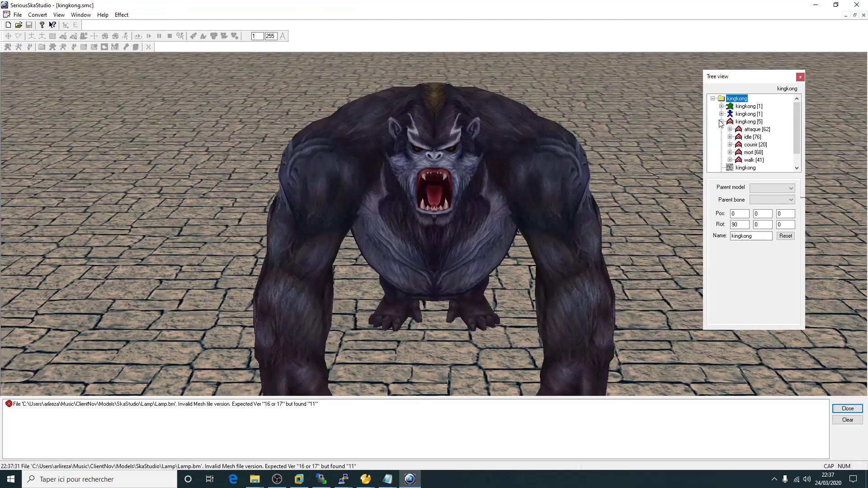
pyautogui.click(751, 145)
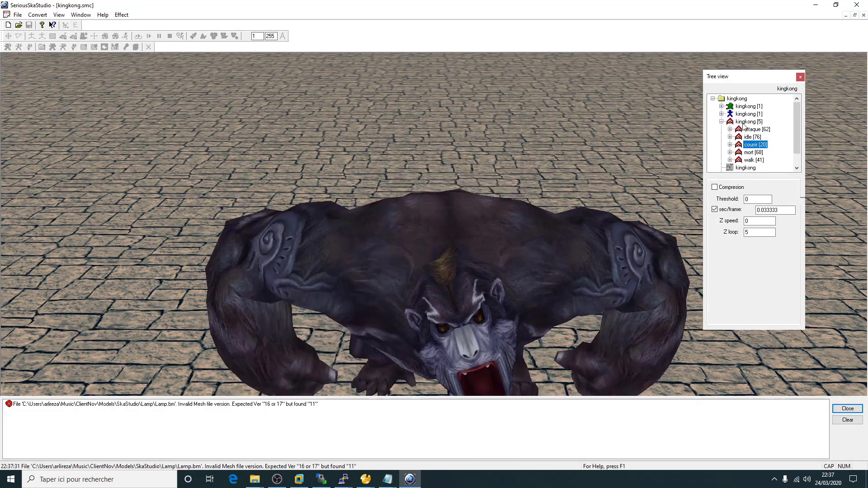
# Look through the ASCII animation files available for the kingkong animation set, cancel the selection and close SeriousSkaStudio.
pyautogui.rightClick(753, 122)
pyautogui.click(754, 128)
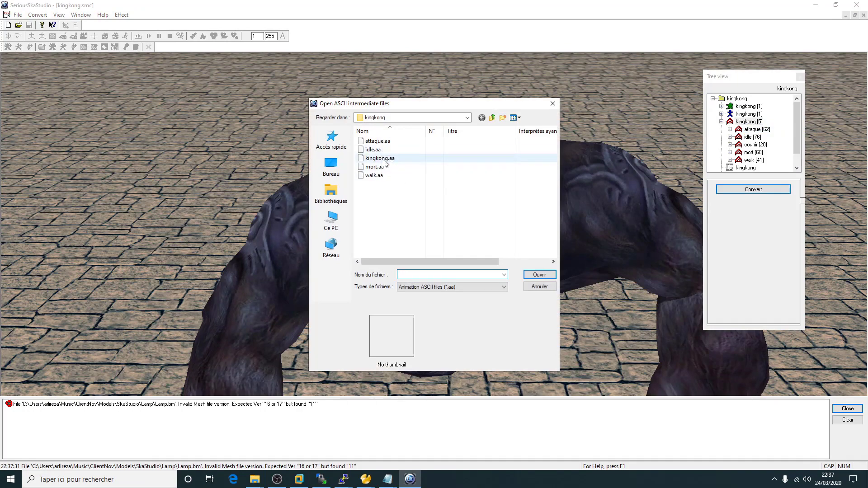
pyautogui.click(552, 105)
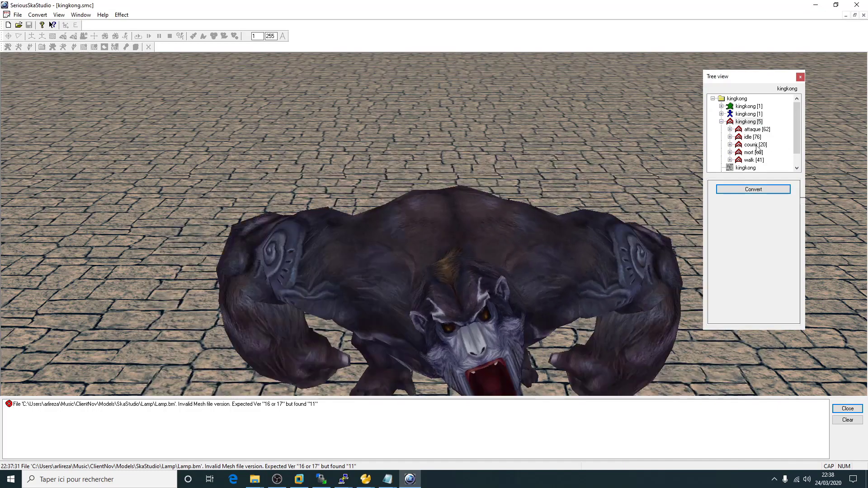
pyautogui.click(861, 4)
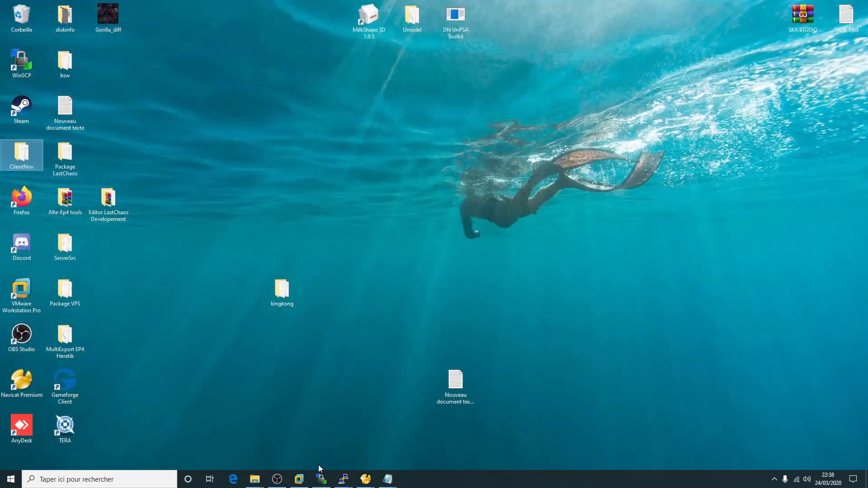
# Switch to Navicat and set a_motion_run to courrir for the kingkong row of the t_npc table.
pyautogui.click(409, 439)
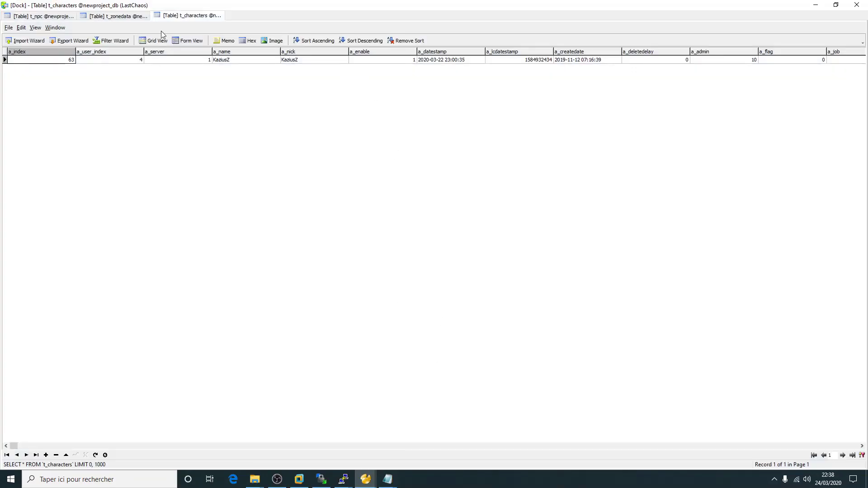
pyautogui.click(59, 16)
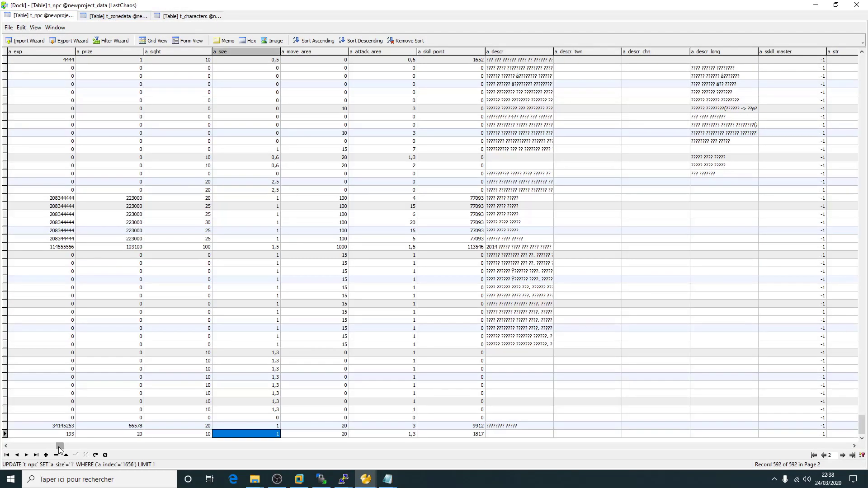
pyautogui.moveTo(60, 448); pyautogui.dragTo(367, 455)
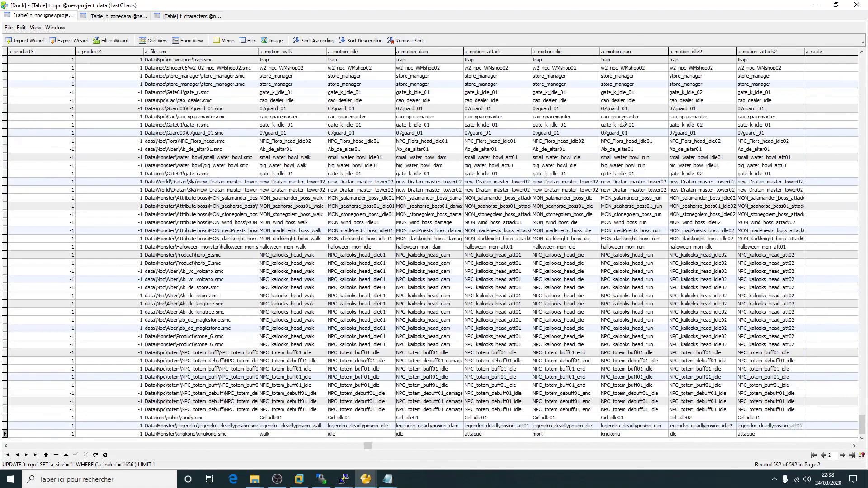
pyautogui.click(632, 434)
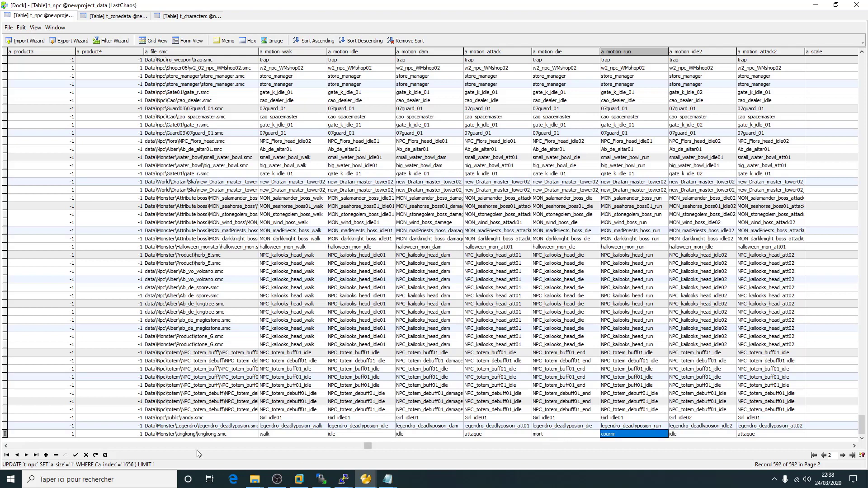
pyautogui.click(818, 5)
# Set a_scale to 2 for the kingkong row of the t_npc table.
pyautogui.moveTo(365, 480)
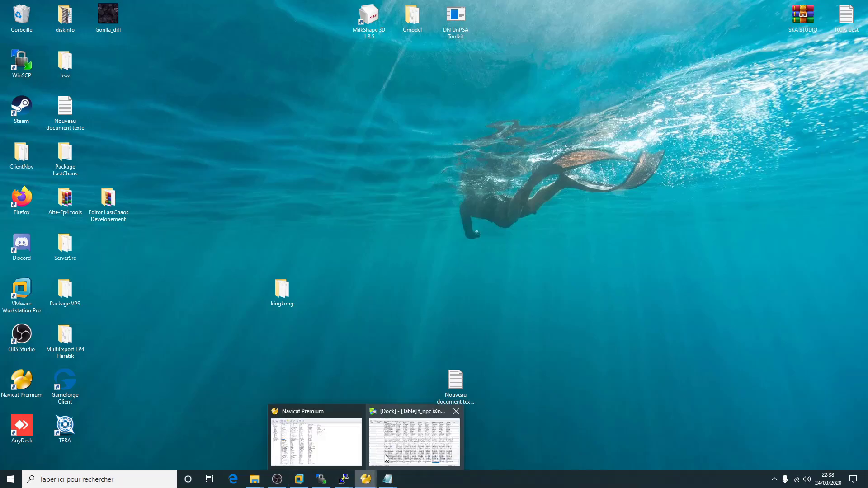
pyautogui.click(384, 452)
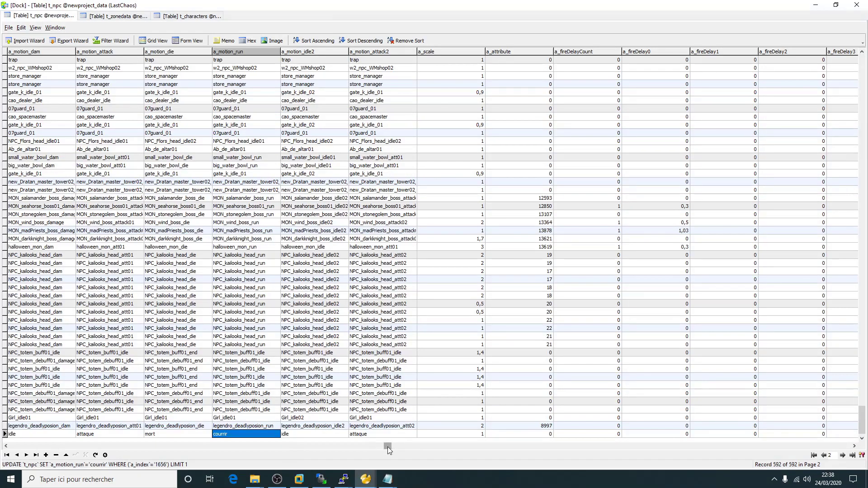
pyautogui.doubleClick(449, 435)
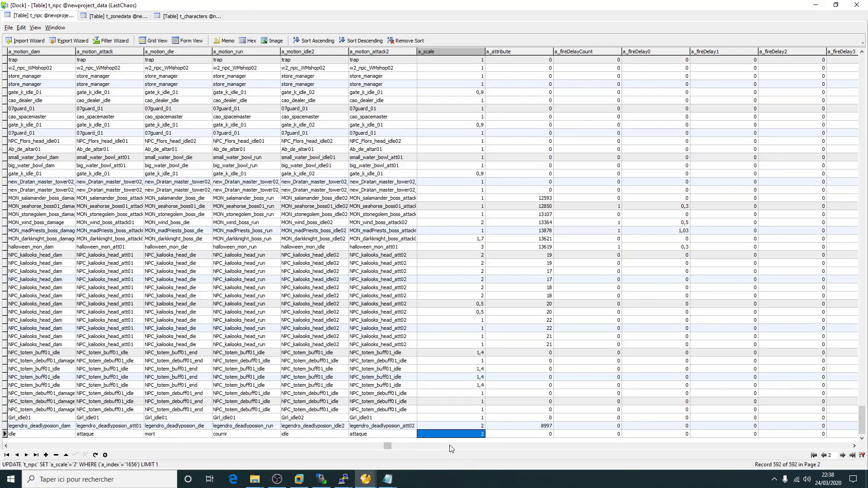
pyautogui.click(814, 6)
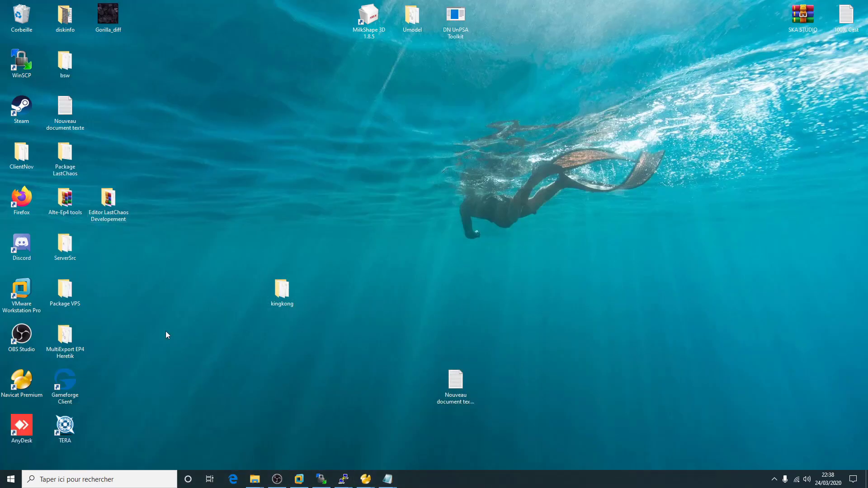
# Close all open PuTTY sessions and confirm ending each one.
pyautogui.rightClick(352, 473)
pyautogui.click(337, 462)
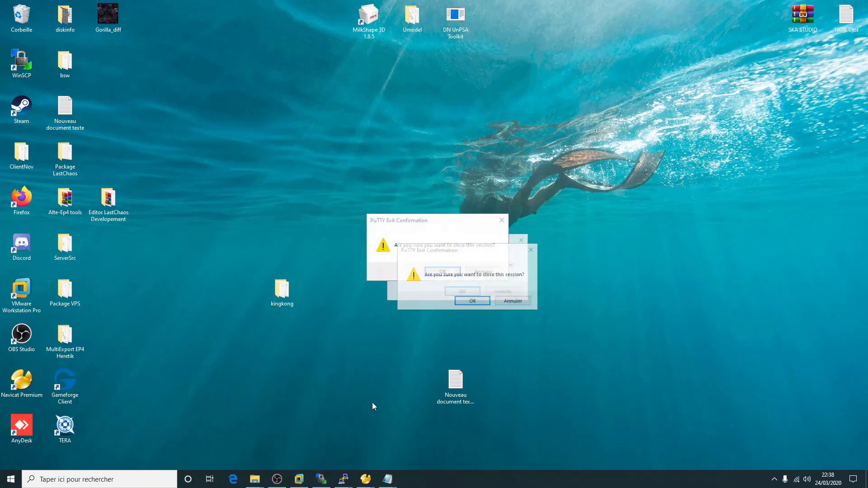
pyautogui.click(461, 302)
pyautogui.click(473, 302)
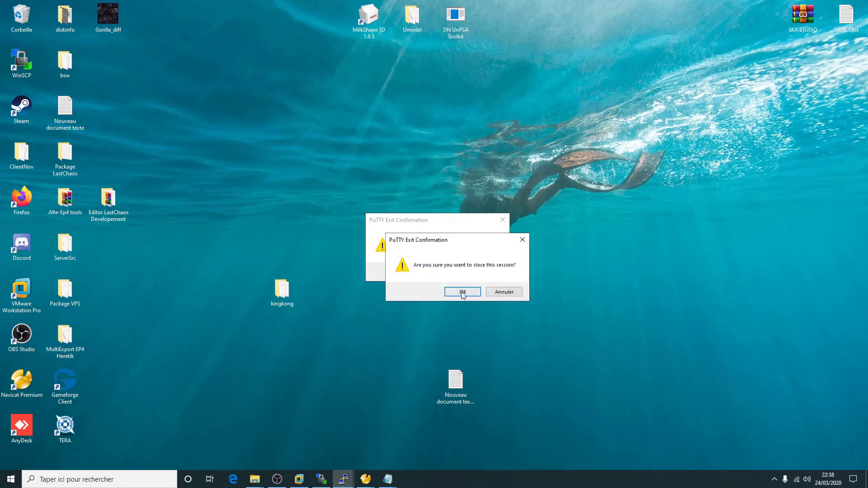
pyautogui.click(457, 290)
pyautogui.click(438, 271)
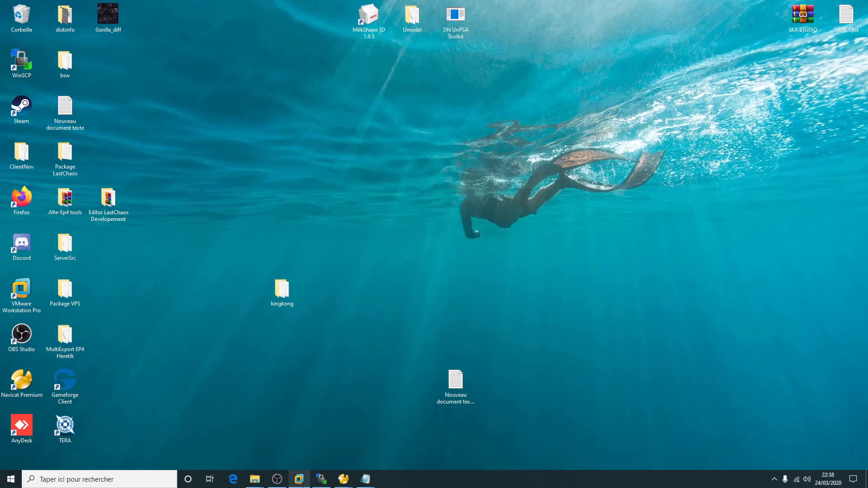
# Open new PuTTY sessions from WinSCP and place the text file with the server start commands beside the terminals.
pyautogui.click(321, 479)
pyautogui.click(87, 28)
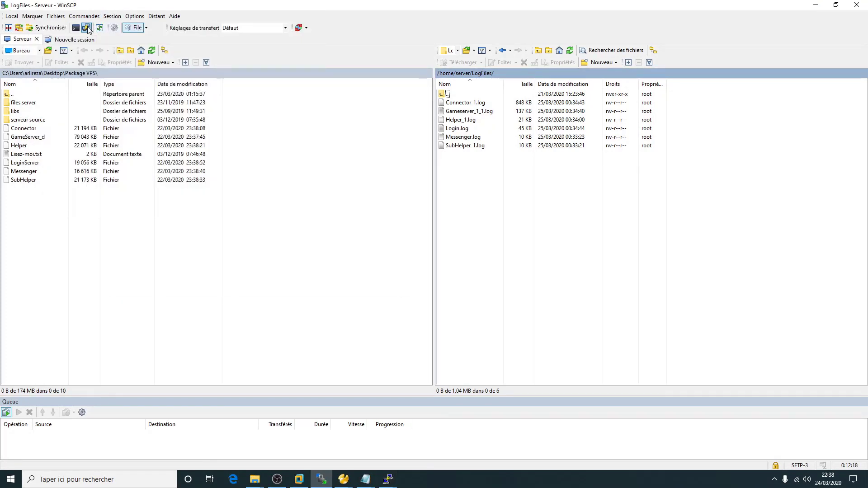
pyautogui.click(321, 480)
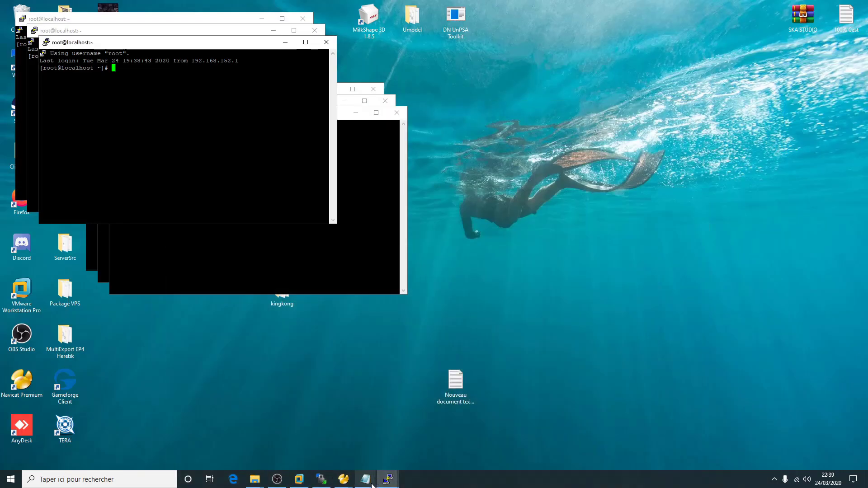
pyautogui.moveTo(365, 479)
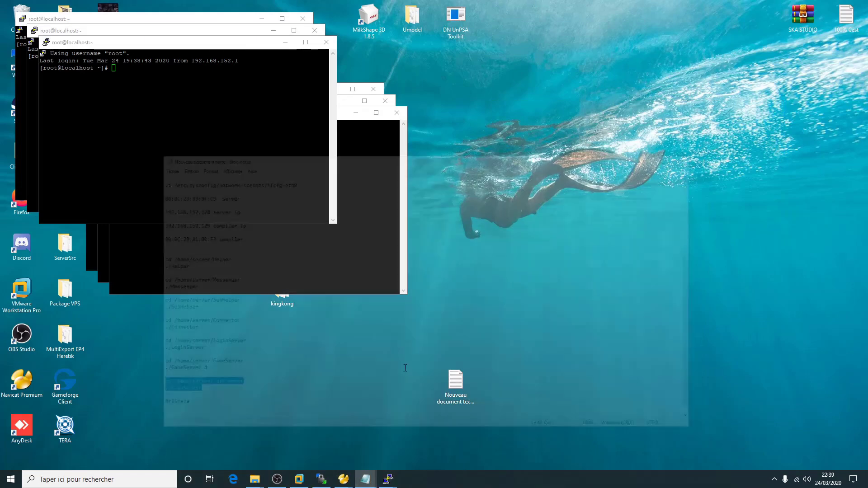
pyautogui.click(393, 445)
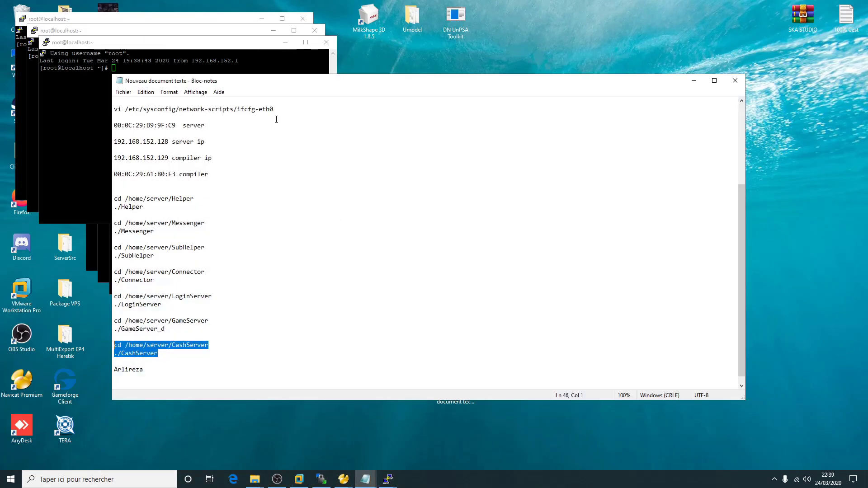
pyautogui.moveTo(301, 88); pyautogui.dragTo(516, 92)
# Start the Helper server from /home/server/Helper in a terminal and minimise that terminal.
pyautogui.moveTo(361, 212); pyautogui.dragTo(328, 209)
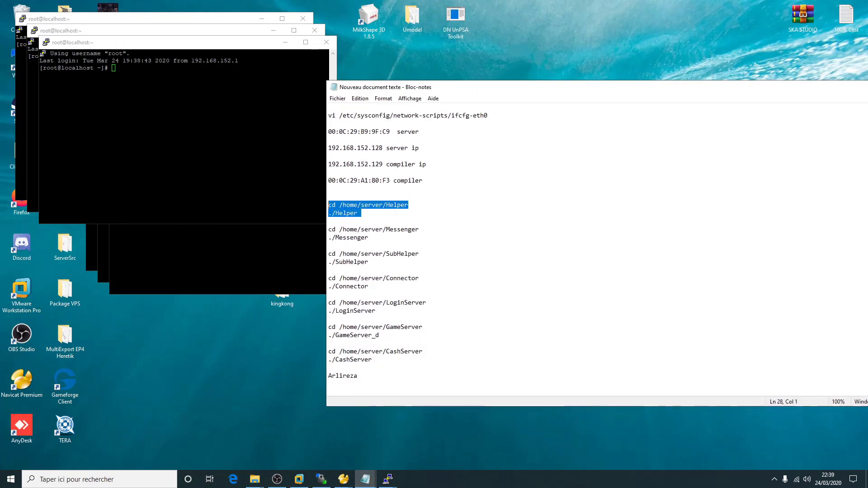
pyautogui.hotkey('ctrl', 'c')
pyautogui.hotkey('alt', 'Tab')
pyautogui.press('shift+Insert')
pyautogui.click(285, 44)
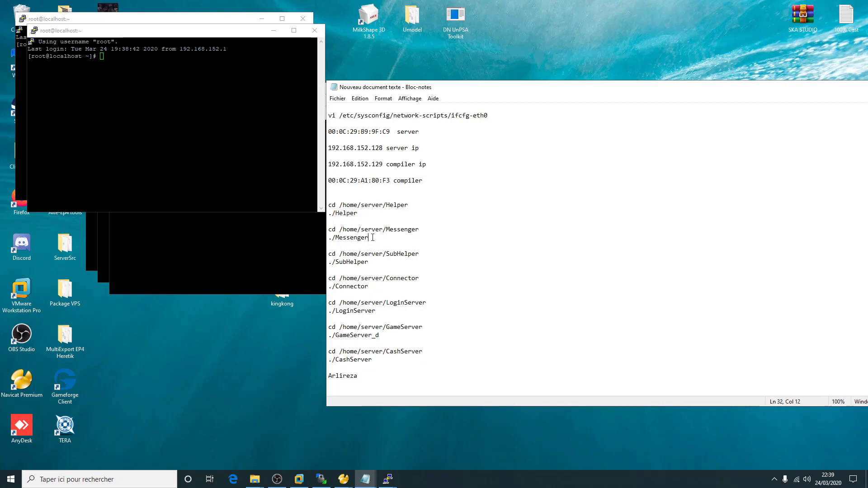
# Start the Messenger server from /home/server/Messenger in a terminal and minimise that terminal.
pyautogui.moveTo(369, 237); pyautogui.dragTo(329, 229)
pyautogui.hotkey('ctrl', 'c')
pyautogui.hotkey('alt', 'Tab')
pyautogui.press('shift+Insert')
pyautogui.click(280, 31)
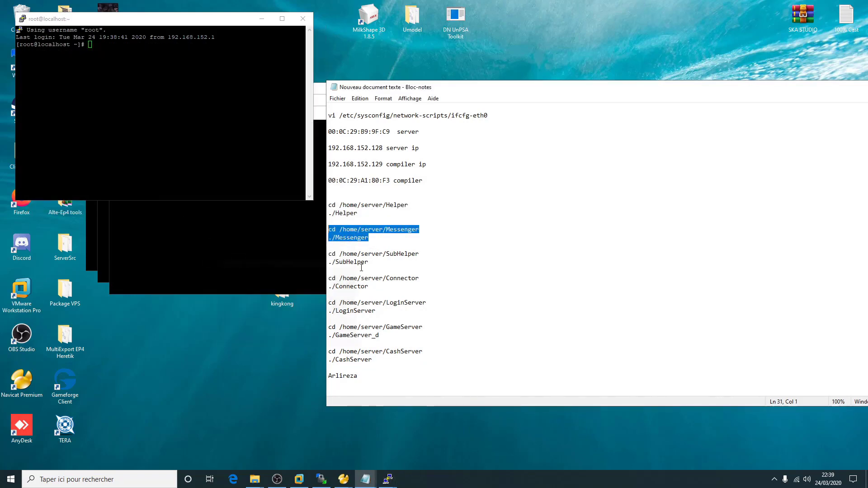
# Start the SubHelper server from /home/server/SubHelper in a terminal and minimise that terminal.
pyautogui.moveTo(369, 262); pyautogui.dragTo(329, 253)
pyautogui.hotkey('ctrl', 'c')
pyautogui.hotkey('alt', 'Tab')
pyautogui.press('shift+Insert')
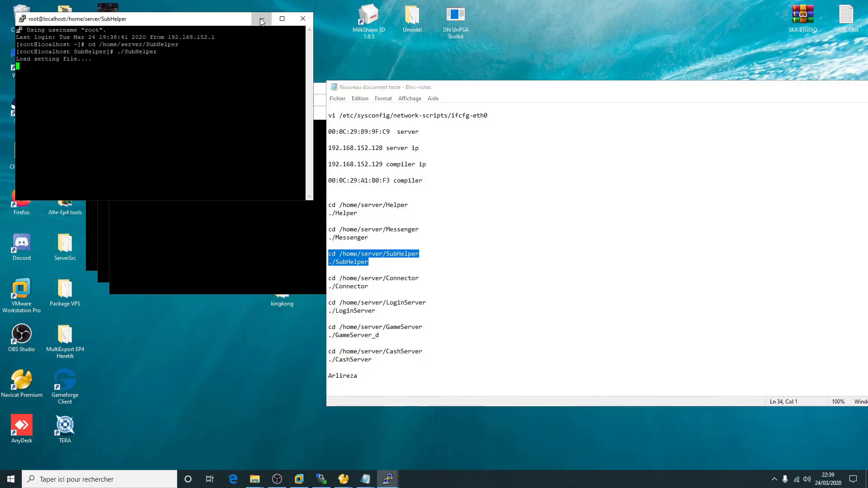
pyautogui.click(262, 21)
# Start the Connector server from /home/server/Connector in a free terminal.
pyautogui.moveTo(365, 288); pyautogui.dragTo(328, 270)
pyautogui.hotkey('ctrl', 'c')
pyautogui.hotkey('alt', 'Tab')
pyautogui.press('shift+Insert')
# Start the LoginServer from /home/server/LoginServer in a terminal and minimise that terminal.
pyautogui.moveTo(380, 316); pyautogui.dragTo(329, 302)
pyautogui.hotkey('ctrl', 'c')
pyautogui.rightClick(312, 190)
pyautogui.press('Return')
pyautogui.click(342, 105)
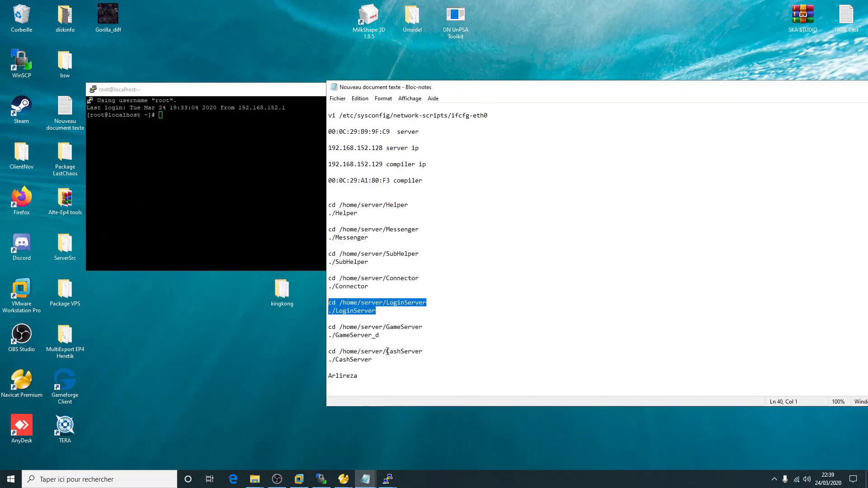
# Start GameServer_d from /home/server/GameServer in the last terminal and minimise that terminal.
pyautogui.moveTo(379, 337); pyautogui.dragTo(328, 327)
pyautogui.hotkey('ctrl', 'c')
pyautogui.rightClick(226, 180)
pyautogui.press('Return')
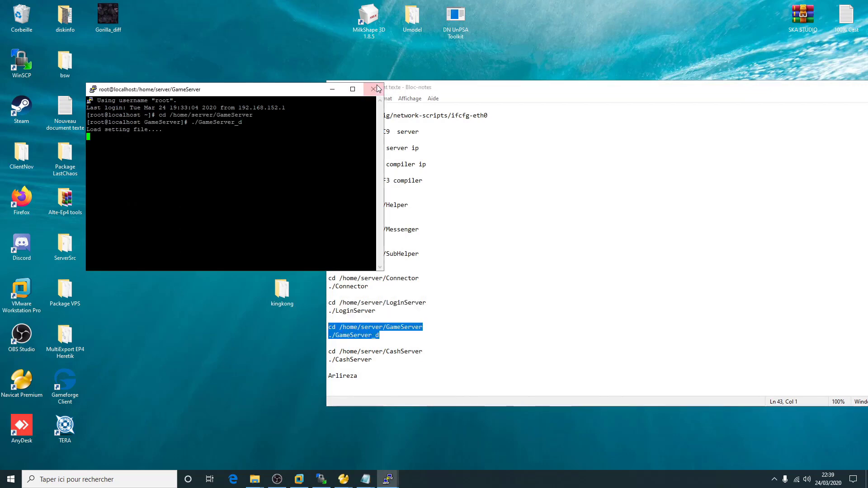
pyautogui.click(332, 89)
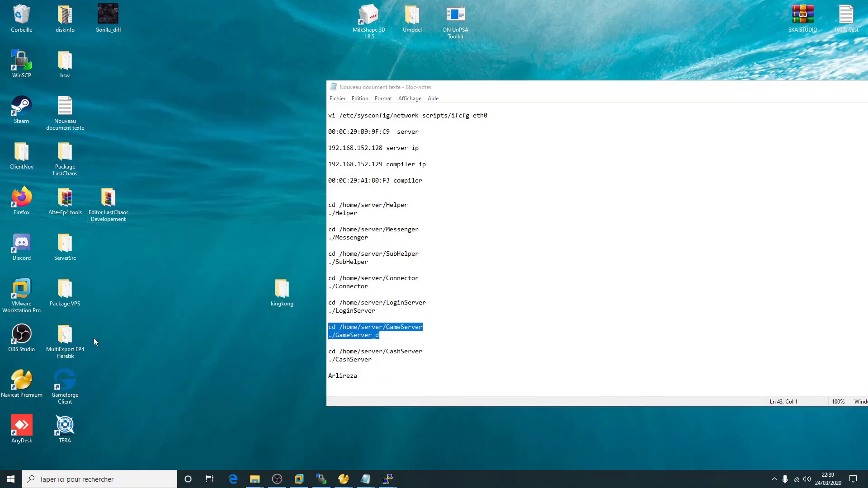
# Launch MultiExportEP4 from the MultiExport EP4 Heretik folder and export the npc lod file.
pyautogui.doubleClick(65, 337)
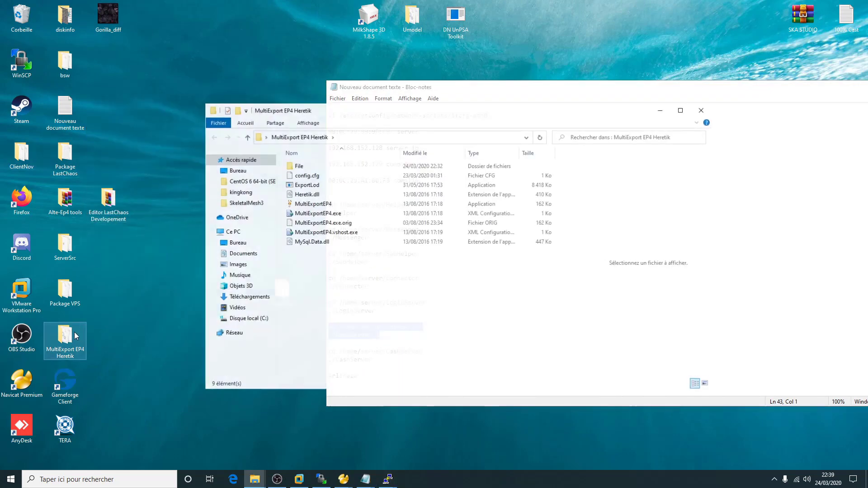
pyautogui.doubleClick(302, 205)
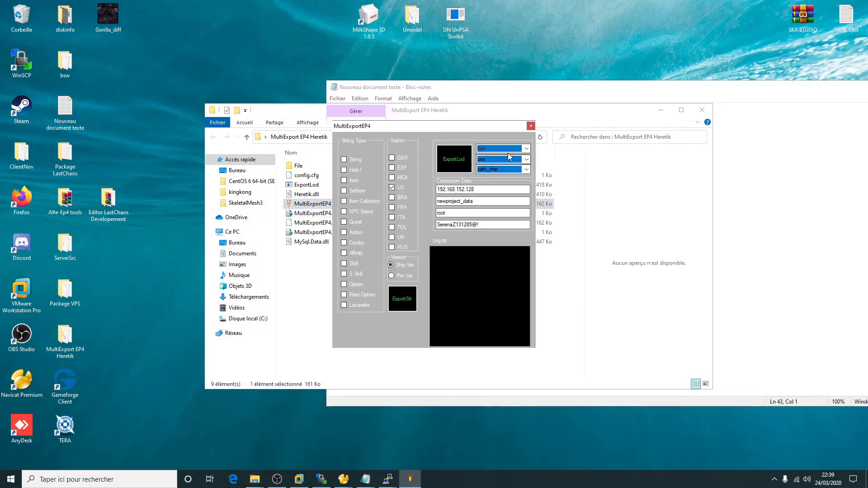
pyautogui.click(527, 149)
pyautogui.click(494, 204)
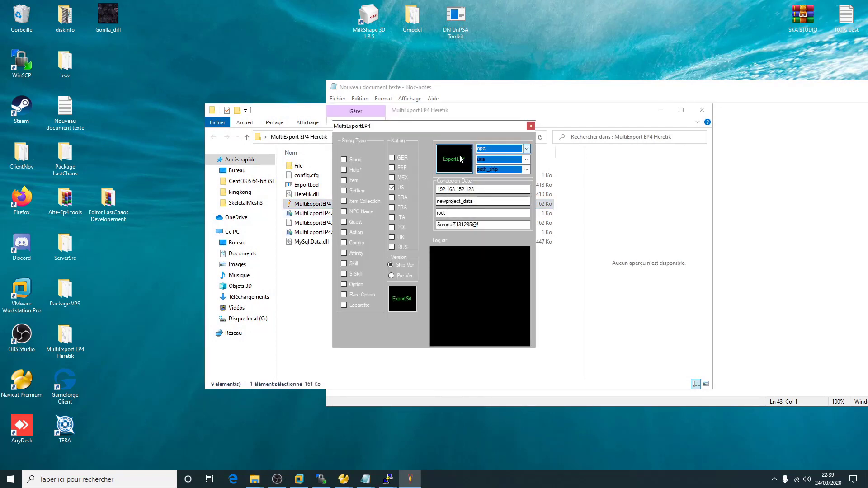
# Copy mobAll.lod from the exporter's File folder into ClientNov's Data folder, replacing the existing file.
pyautogui.doubleClick(298, 165)
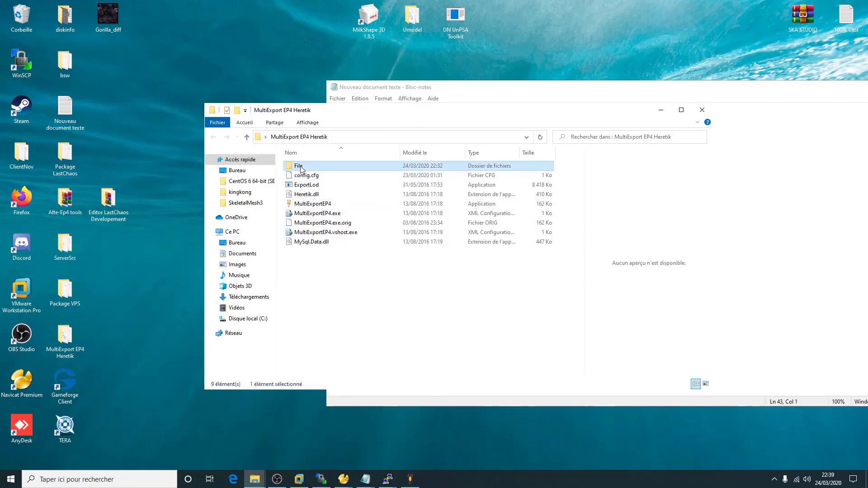
pyautogui.click(307, 166)
pyautogui.click(21, 170)
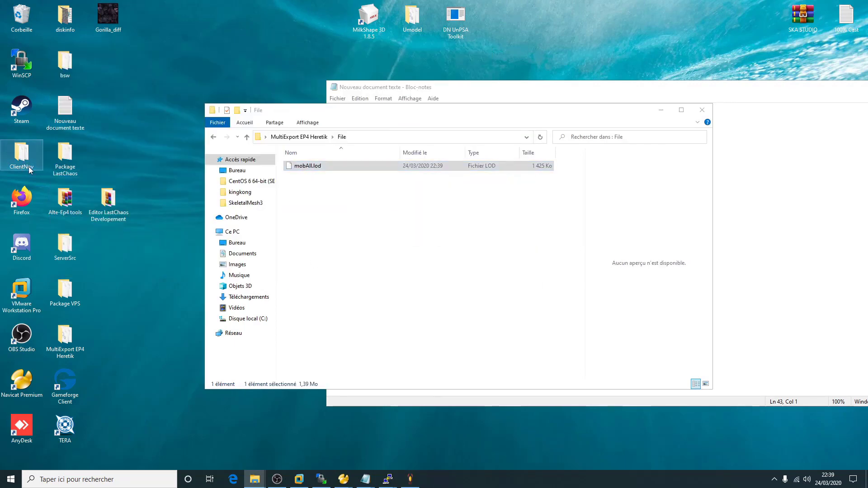
pyautogui.doubleClick(21, 168)
pyautogui.doubleClick(317, 196)
pyautogui.hotkey('ctrl', 'v')
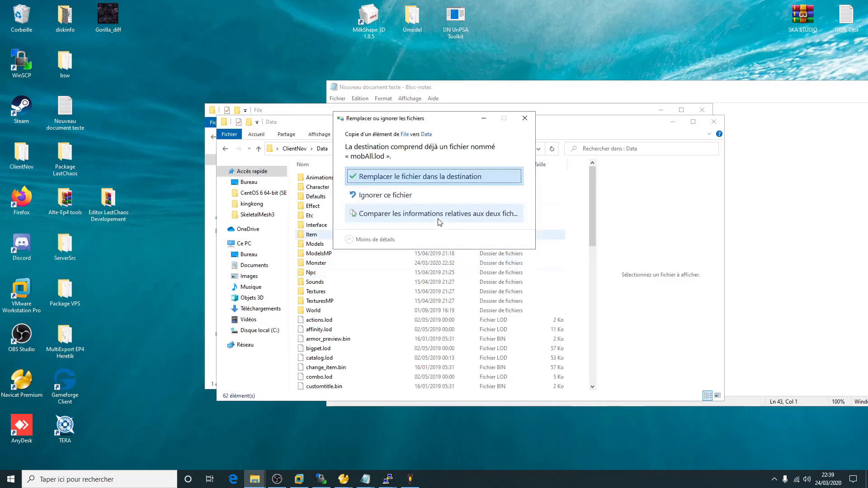
pyautogui.click(434, 176)
# Launch the game client with the Multi command file in the ClientNov folder.
pyautogui.click(294, 149)
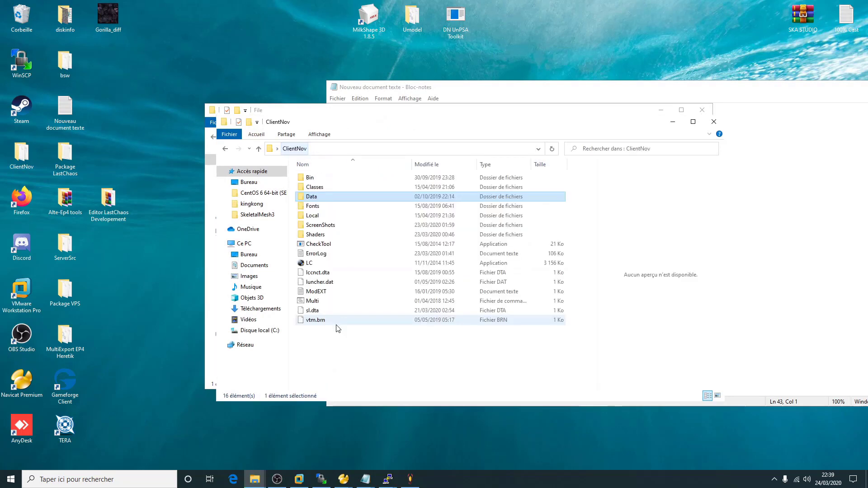
pyautogui.click(314, 300)
pyautogui.press('Return')
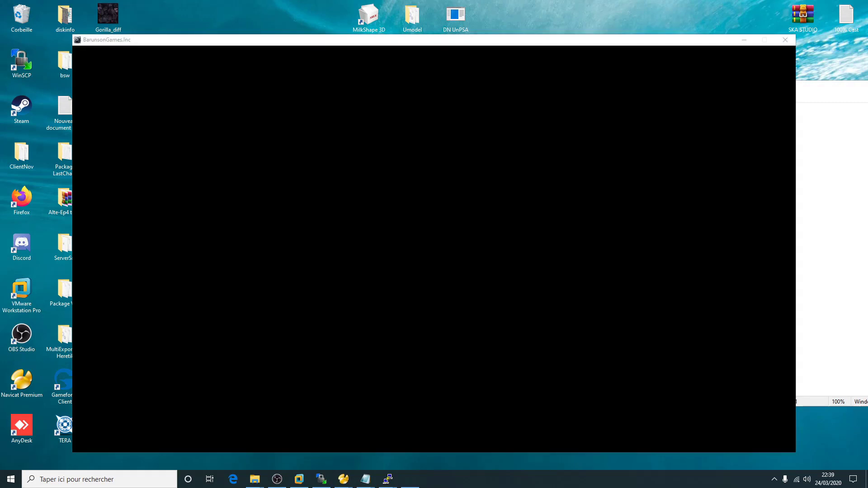
# Minimise the loading game client, the text file with the server commands and the folder windows.
pyautogui.click(743, 40)
pyautogui.click(703, 97)
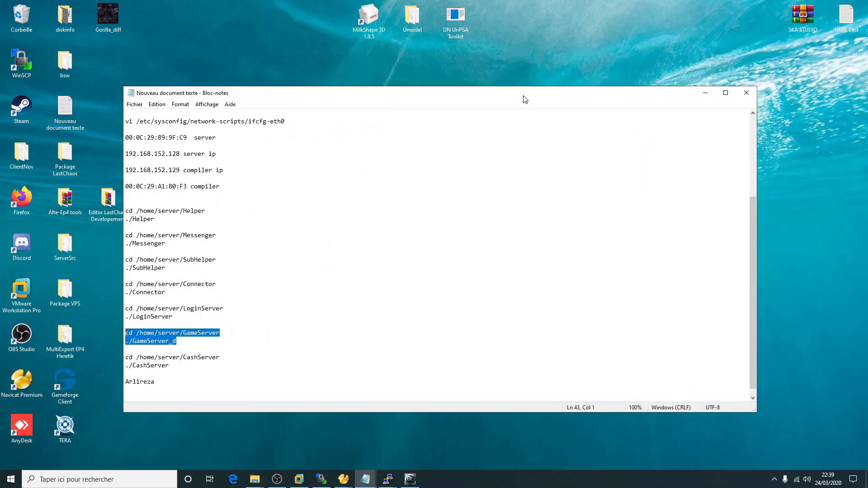
pyautogui.click(704, 96)
pyautogui.moveTo(661, 124); pyautogui.dragTo(670, 127)
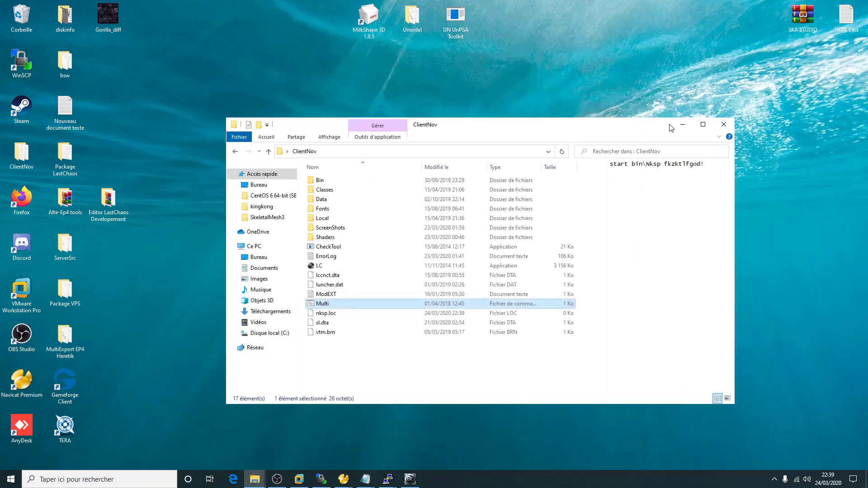
pyautogui.click(683, 125)
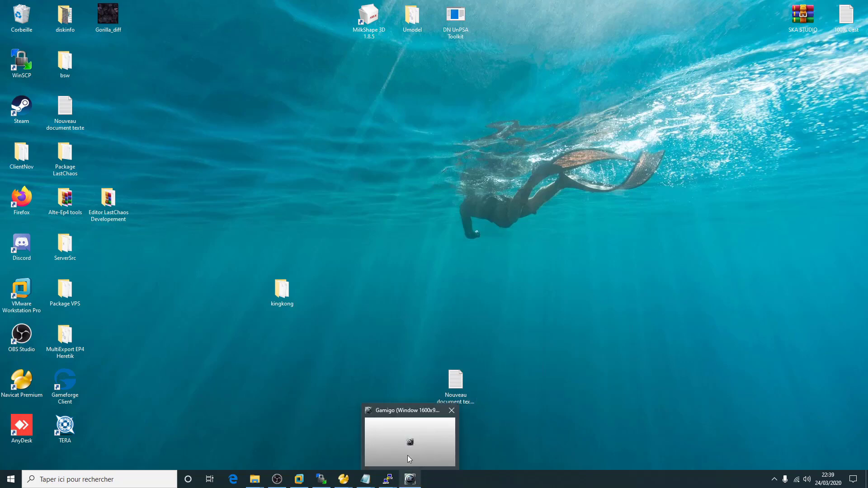
# Restore the game client, log in with the account password and enter the game with the existing Sorcerer character.
pyautogui.moveTo(344, 480)
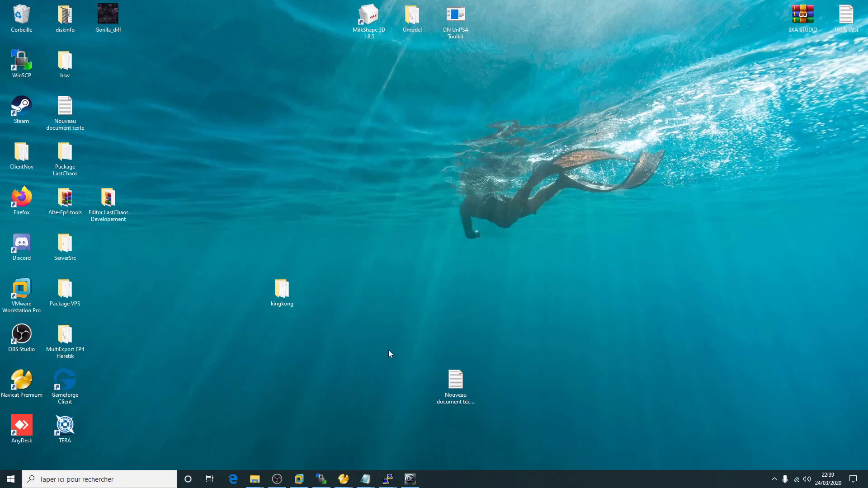
pyautogui.click(418, 485)
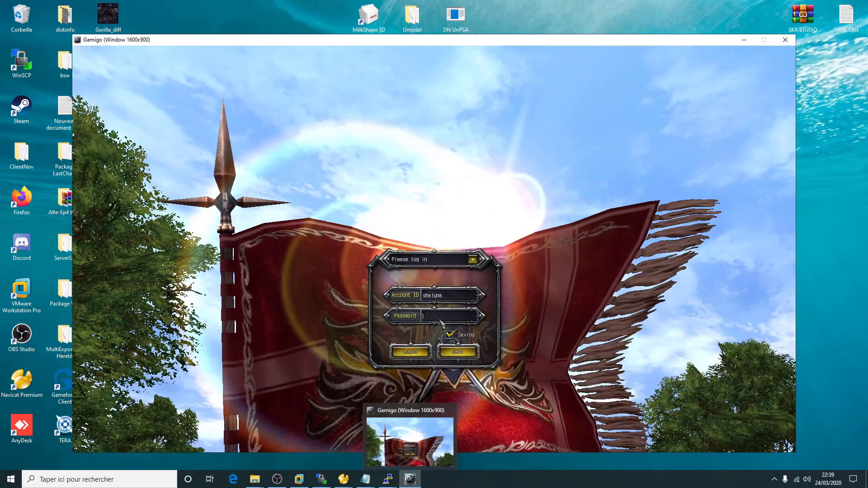
pyautogui.click(439, 319)
pyautogui.write('***')
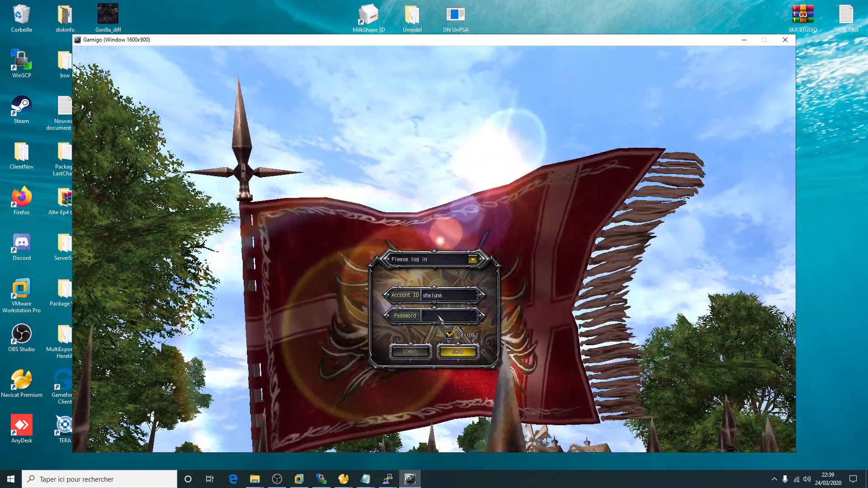
pyautogui.press('Return')
pyautogui.press('Return')
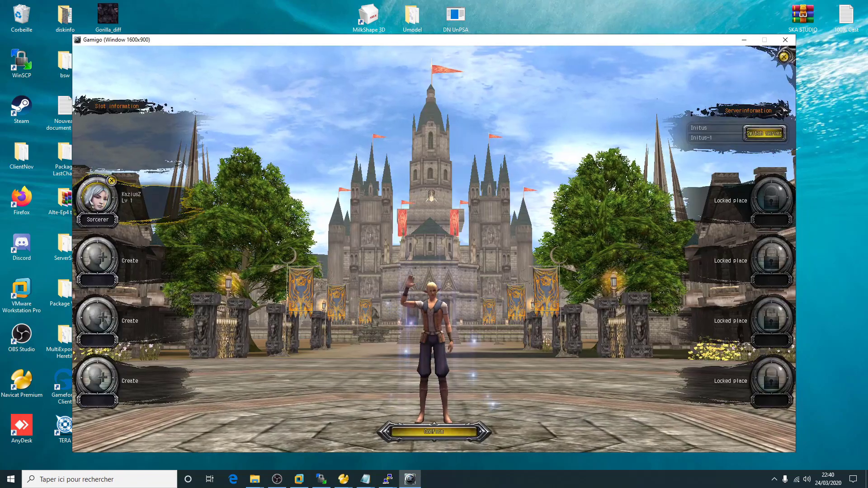
pyautogui.press('Return')
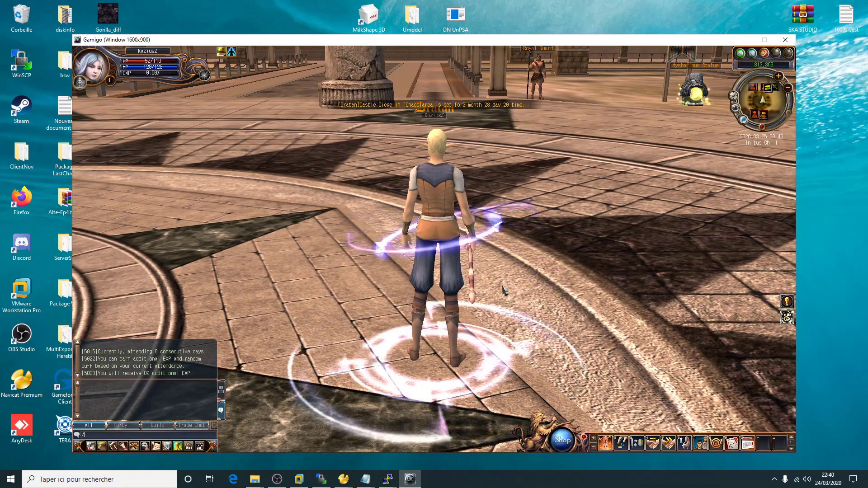
# Teleport the character with /go_zone 2 and run to King Kong using /speedup 200.
pyautogui.write('/go_zone 2')
pyautogui.press('Return')
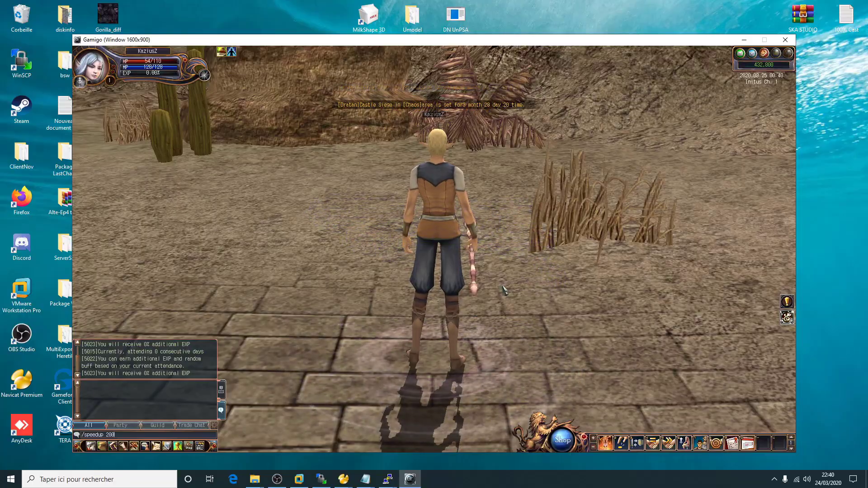
pyautogui.press('Return')
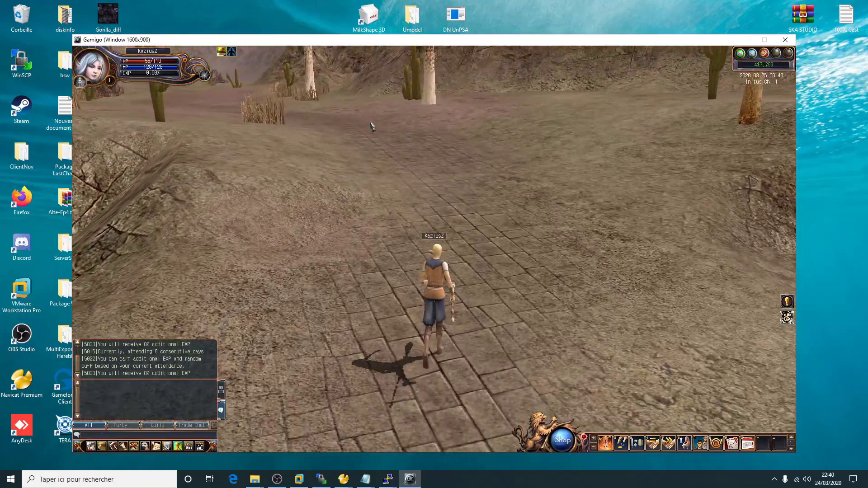
pyautogui.click(424, 145)
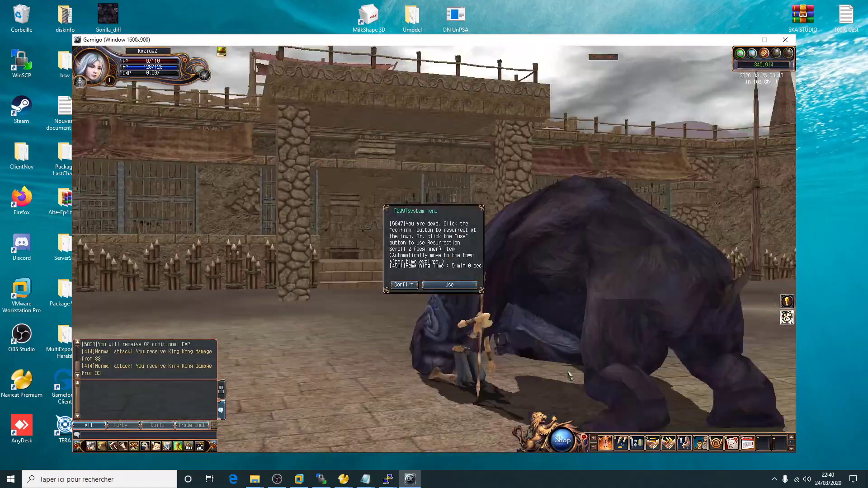
# Resurrect the dead character in town and try to go to the King Kong NPC with go_npc 1656.
pyautogui.click(404, 284)
pyautogui.write('gd')
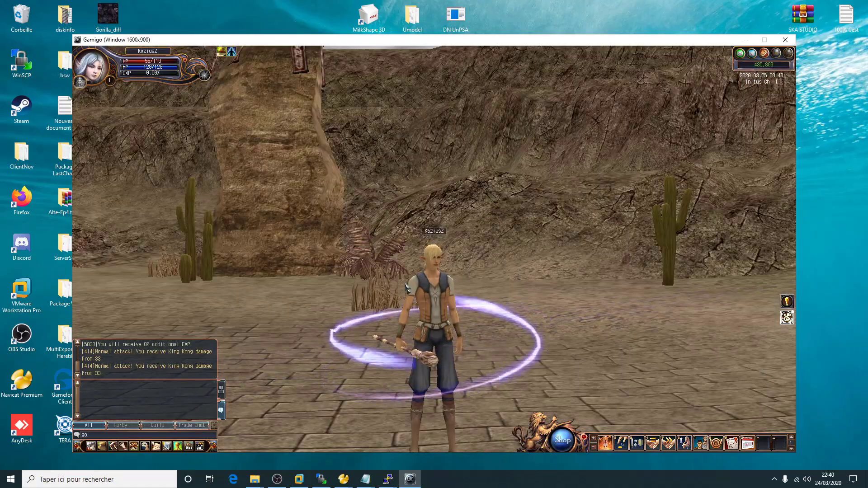
pyautogui.write('o_npc v165')
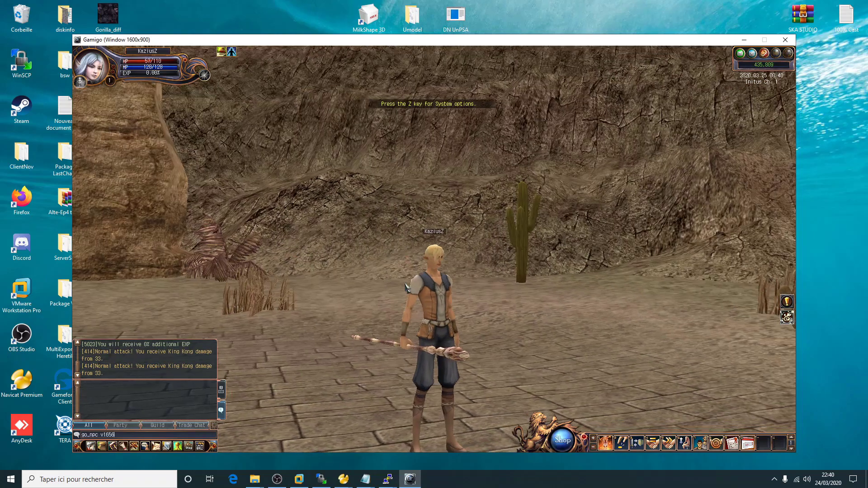
pyautogui.write('6656')
pyautogui.press('Return')
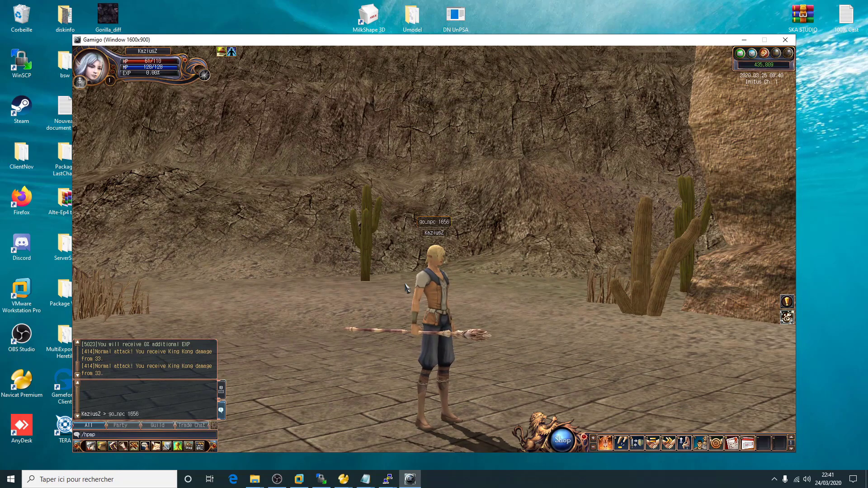
# Restore the character's health and mana with the /hpmp 100 100 command.
pyautogui.press('Return')
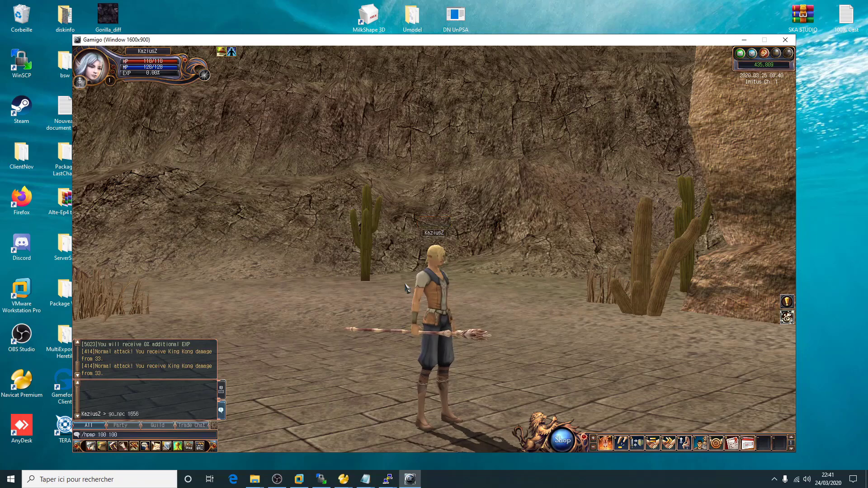